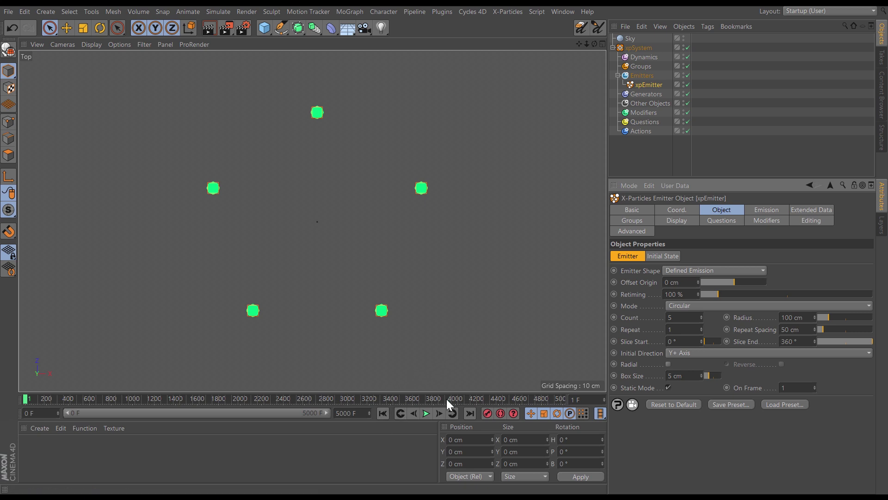
- Play and pause the animation to preview the five emitted particles, and show the emitter's display settings
{"action": "left_click", "coordinate": [421, 413]}
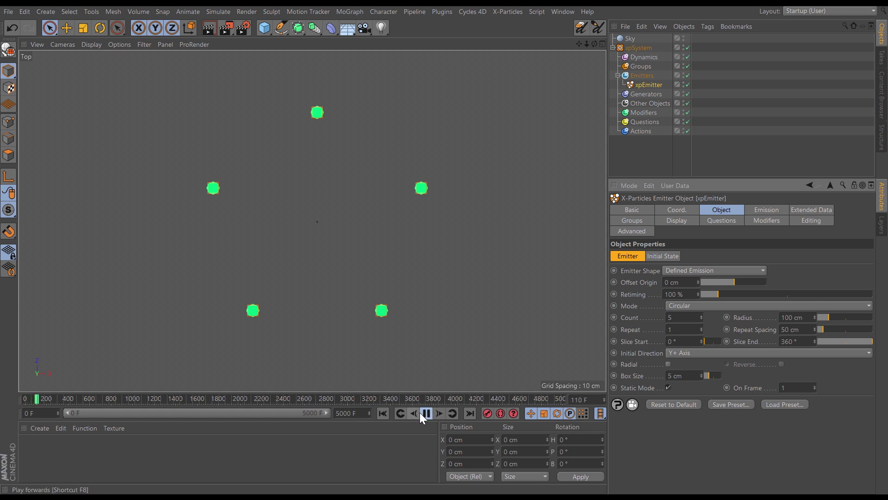
{"action": "left_click", "coordinate": [426, 413]}
{"action": "left_click", "coordinate": [676, 224]}
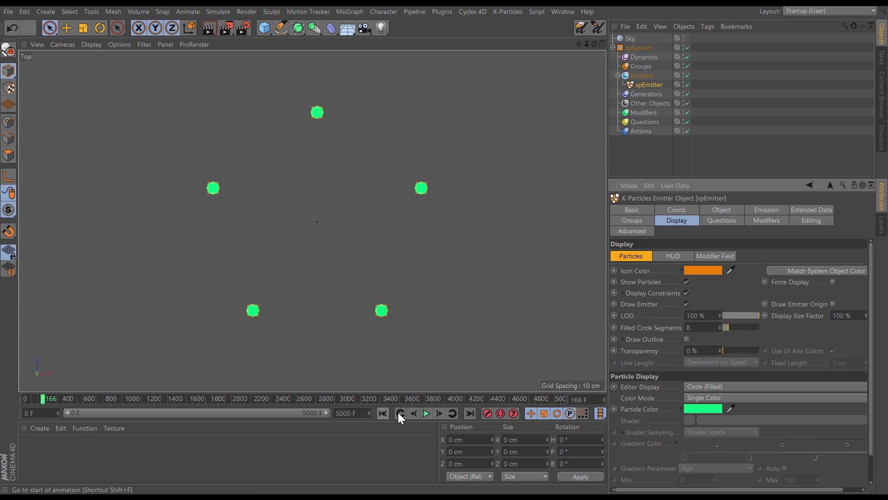
- Add an xpConstraints object to the particle system, enable Connect at Birth, and advance the simulation from the start to frame 1
{"action": "left_click", "coordinate": [642, 57]}
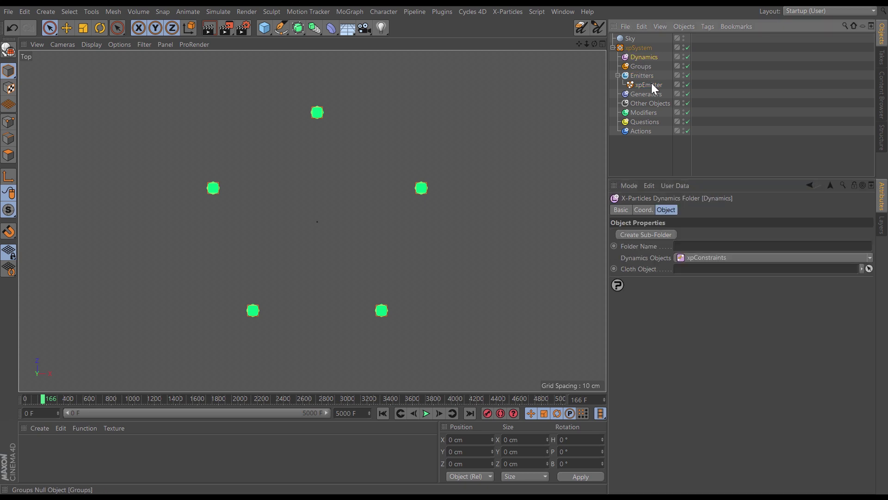
{"action": "left_click", "coordinate": [719, 257]}
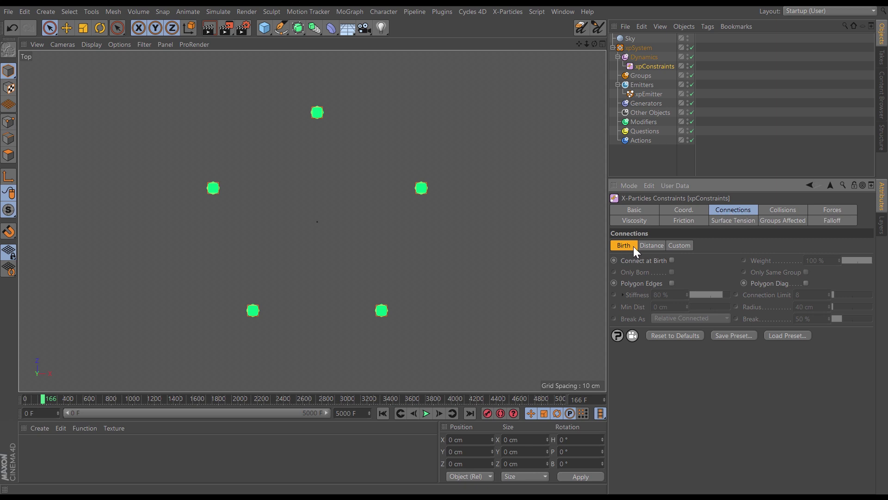
{"action": "left_click", "coordinate": [672, 260]}
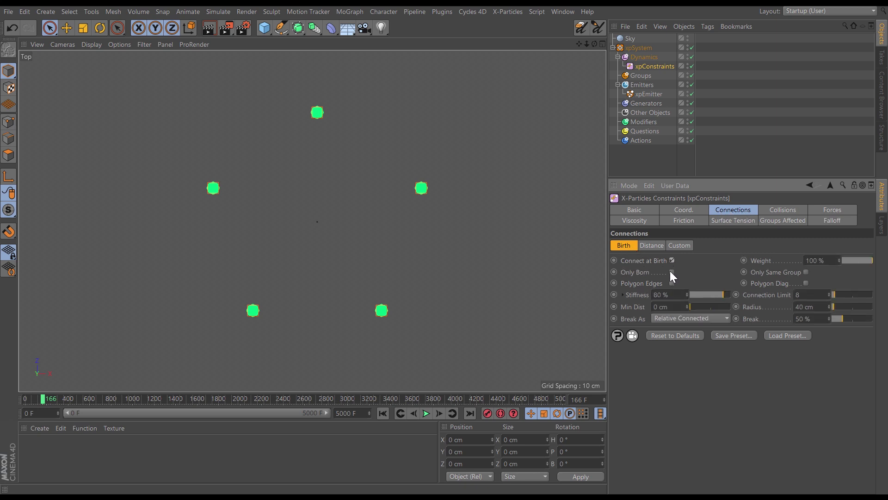
{"action": "left_click", "coordinate": [383, 413]}
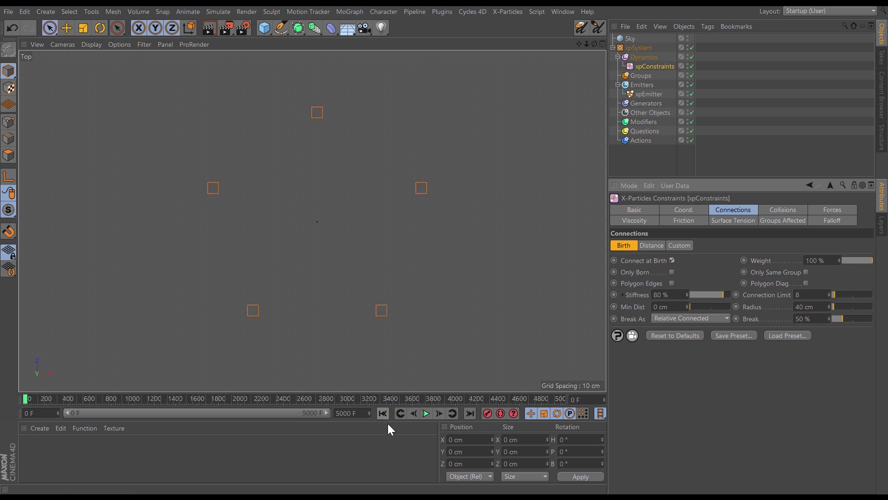
{"action": "left_click", "coordinate": [439, 412]}
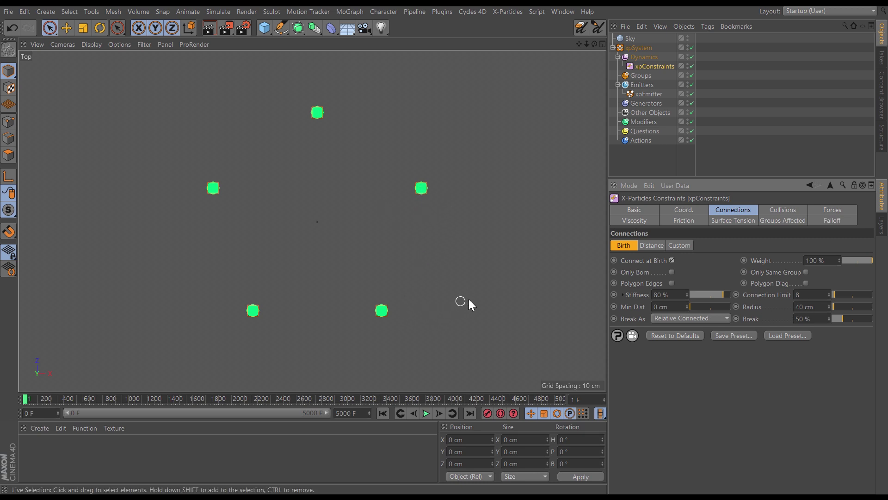
- Create a sphere and centre it on the lower-right particle, at about X 58.8 cm, Z -81.2 cm
{"action": "left_click", "coordinate": [264, 29]}
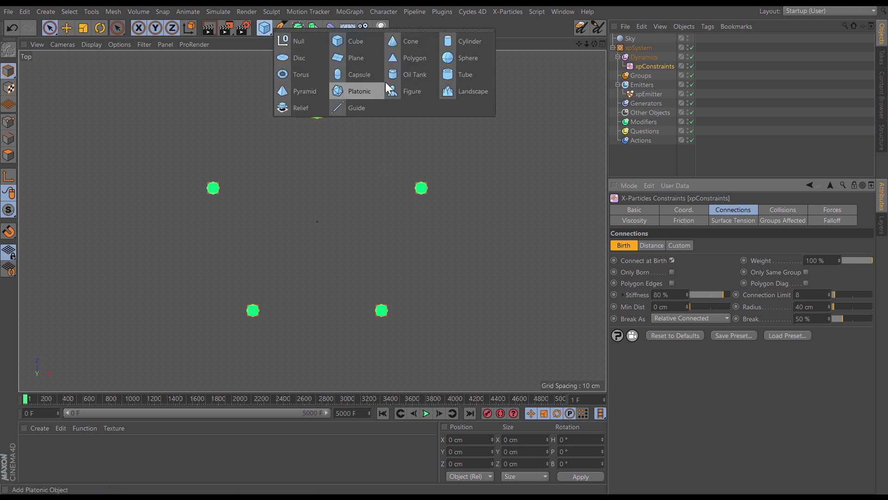
{"action": "left_click", "coordinate": [467, 59]}
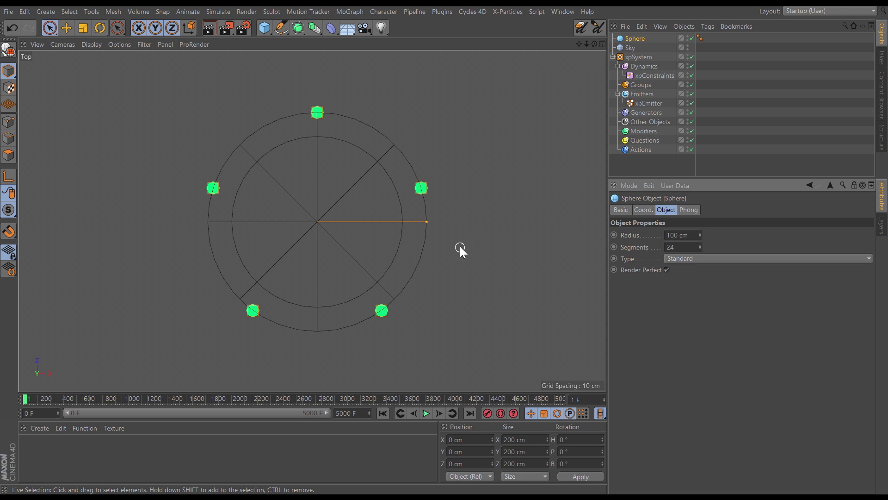
{"action": "key", "text": "e"}
{"action": "left_click_drag", "start_coordinate": [368, 168], "coordinate": [431, 256]}
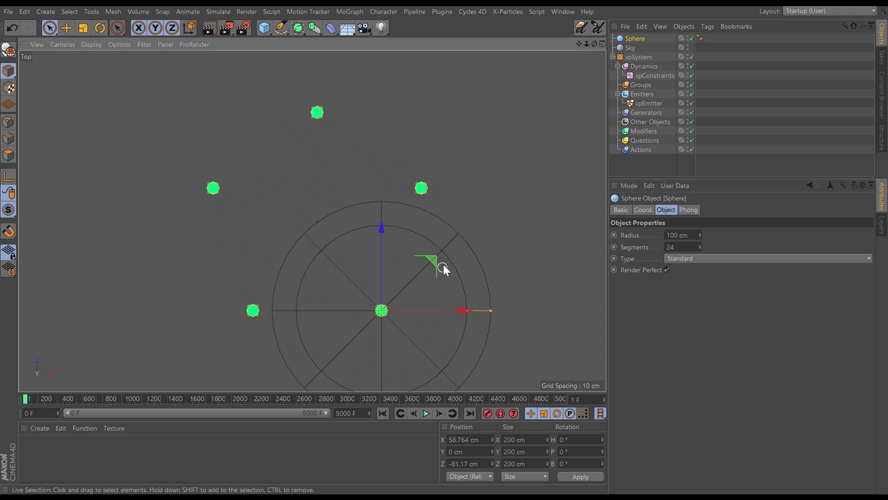
- Set the sphere's radius to 40 cm, and enlarge it to about 123.5 cm so it reaches the neighbouring particles
{"action": "left_click", "coordinate": [678, 235]}
{"action": "type", "text": "40"}
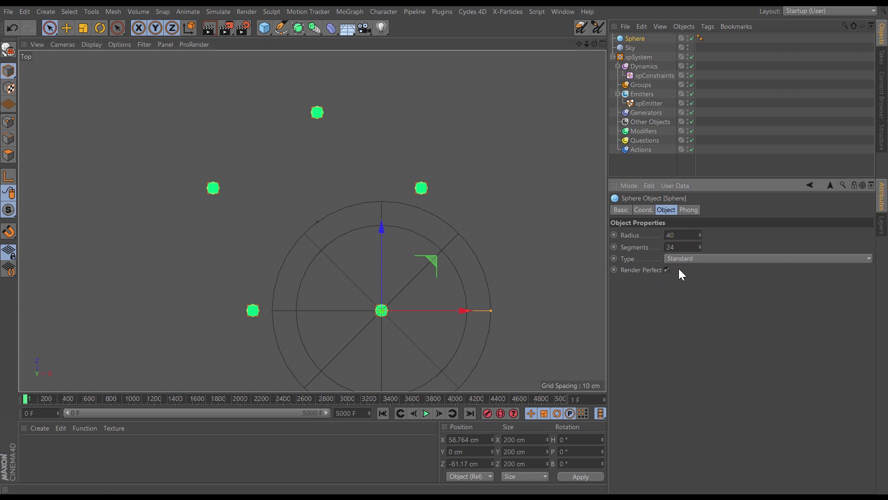
{"action": "key", "text": "Return"}
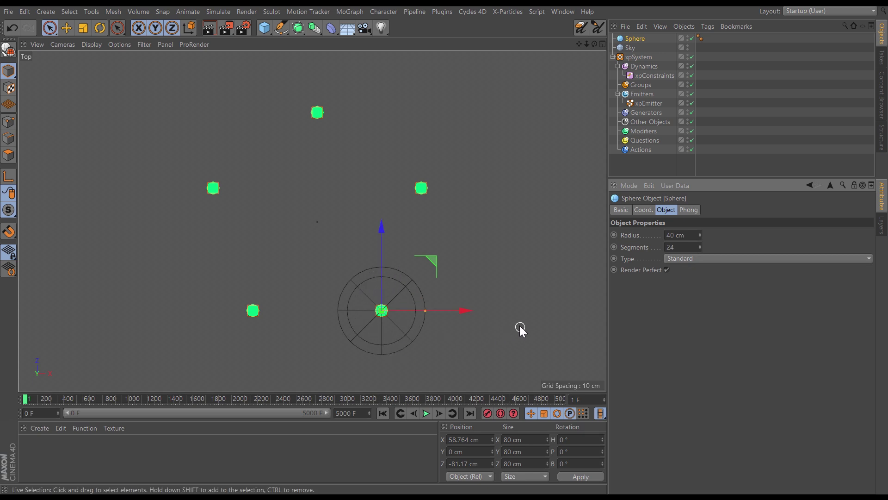
{"action": "left_click_drag", "start_coordinate": [426, 310], "coordinate": [517, 311]}
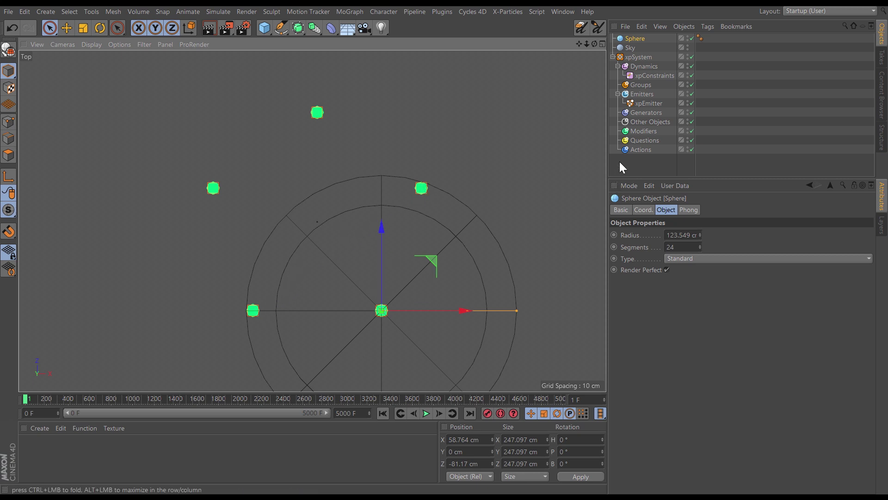
- Set the birth connection radius of xpConstraints to 123 cm and rerun the simulation to frame 1
{"action": "left_click", "coordinate": [655, 74]}
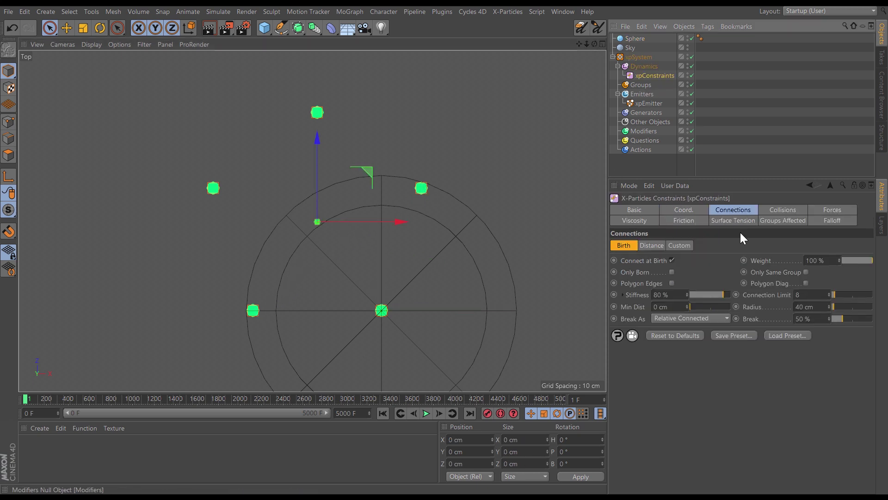
{"action": "left_click", "coordinate": [821, 305]}
{"action": "type", "text": "123"}
{"action": "key", "text": "Return"}
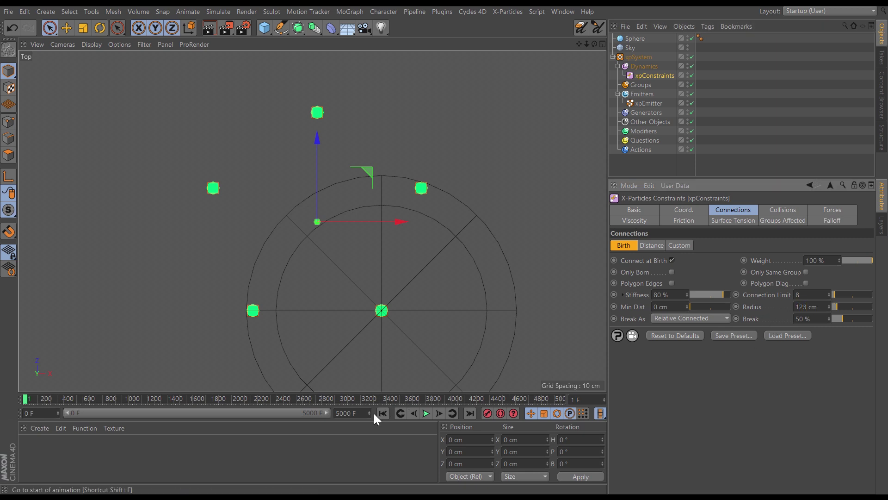
{"action": "left_click", "coordinate": [437, 413]}
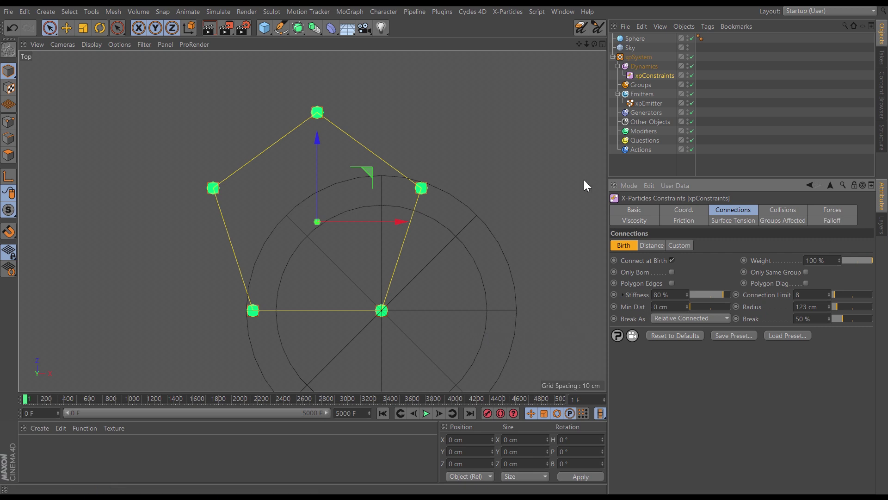
- Mark the upper-right particle with a magenta Doodle Paint dot and centre the sphere on that particle
{"action": "left_click", "coordinate": [596, 27]}
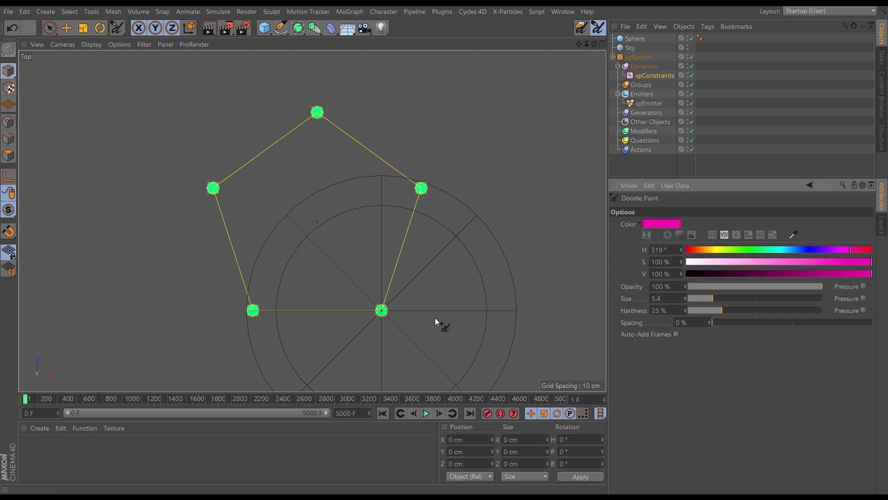
{"action": "left_click", "coordinate": [422, 188]}
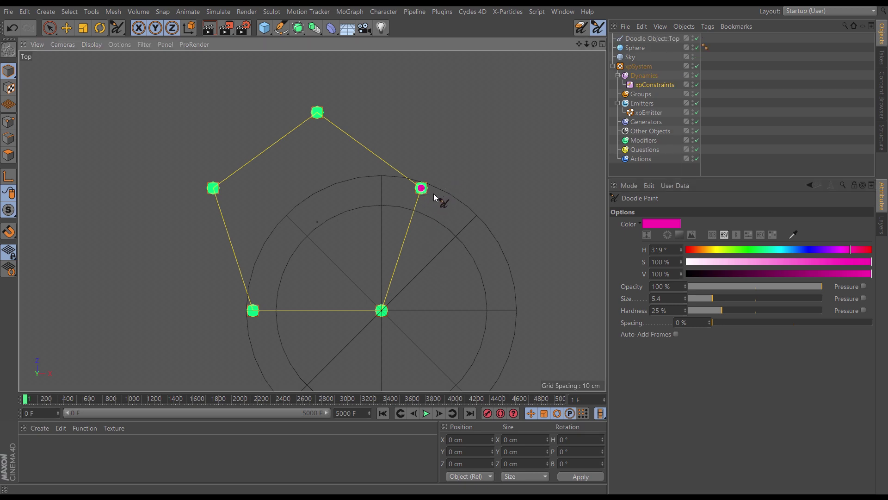
{"action": "left_click", "coordinate": [50, 29]}
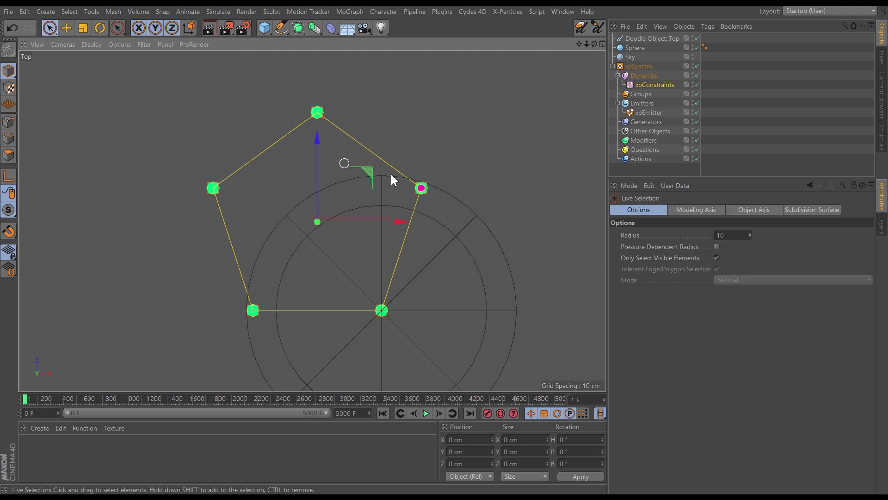
{"action": "left_click", "coordinate": [634, 48]}
{"action": "left_click_drag", "start_coordinate": [435, 260], "coordinate": [474, 140]}
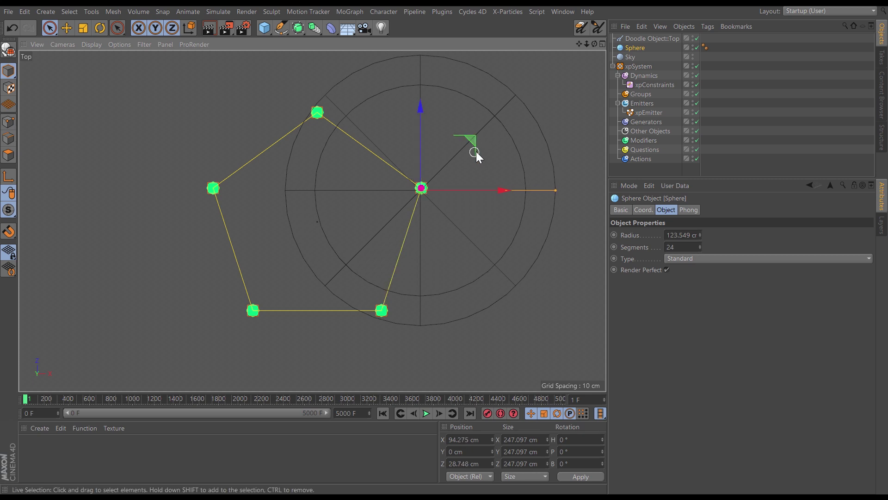
- Doodle magenta arrows from the upper-right particle to its two connected neighbours and circle both neighbours
{"action": "left_click", "coordinate": [597, 28]}
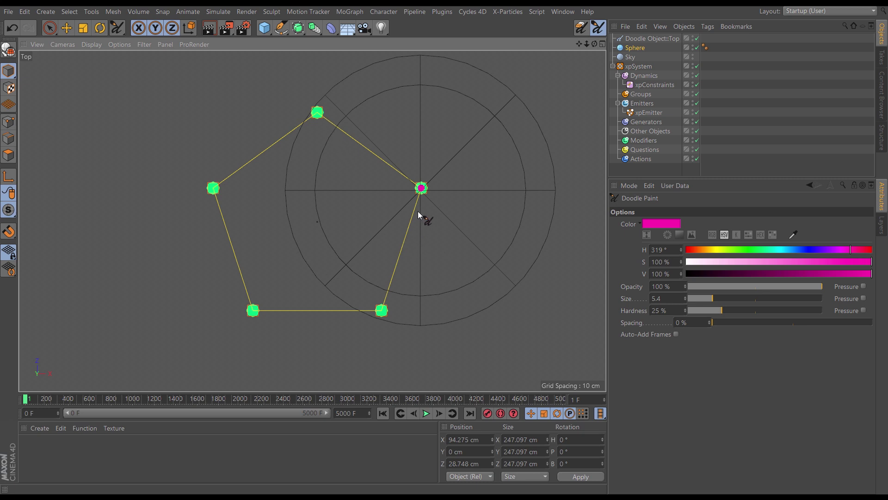
{"action": "mouse_move", "coordinate": [420, 199]}
{"action": "left_mouse_down"}
{"action": "mouse_move", "coordinate": [414, 240]}
{"action": "mouse_move", "coordinate": [382, 310]}
{"action": "mouse_move", "coordinate": [388, 301]}
{"action": "left_mouse_up"}
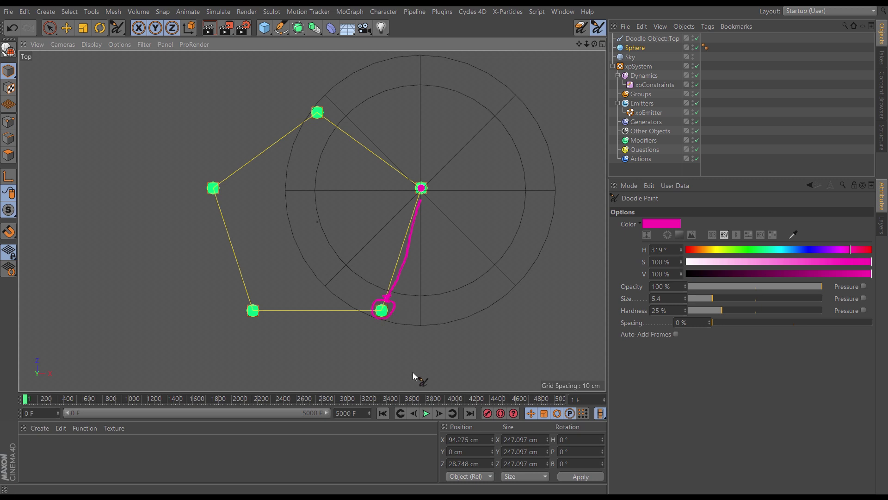
{"action": "mouse_move", "coordinate": [325, 116]}
{"action": "left_mouse_down"}
{"action": "mouse_move", "coordinate": [412, 178]}
{"action": "mouse_move", "coordinate": [332, 124]}
{"action": "mouse_move", "coordinate": [317, 102]}
{"action": "mouse_move", "coordinate": [330, 116]}
{"action": "left_mouse_up"}
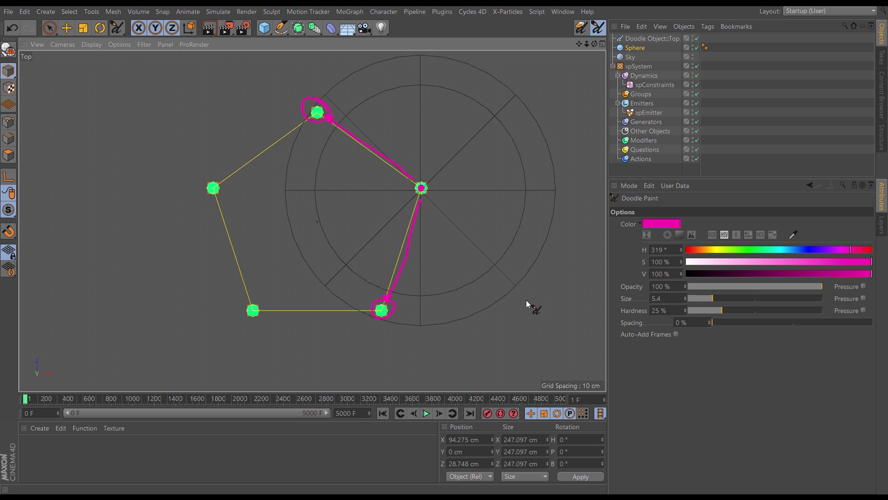
- Mark the lower-right particle with a blue doodle dot, hue 225°, and centre the sphere on that particle
{"action": "left_click", "coordinate": [774, 251]}
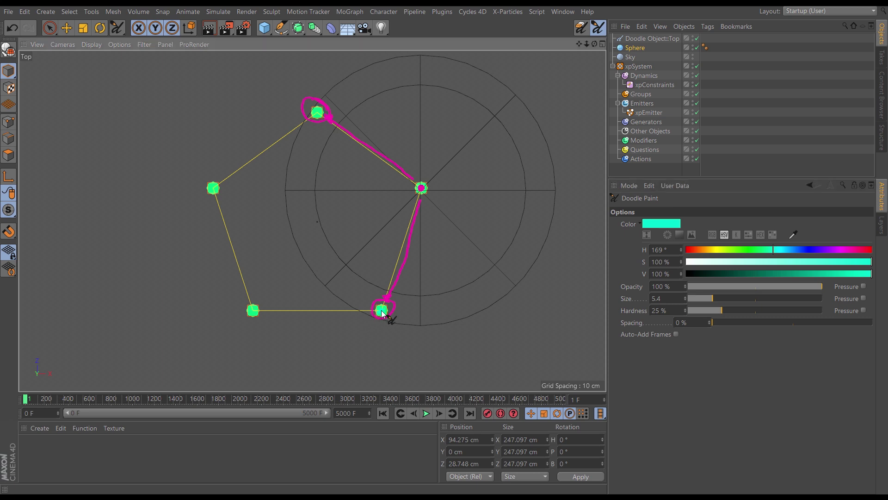
{"action": "left_click", "coordinate": [803, 250]}
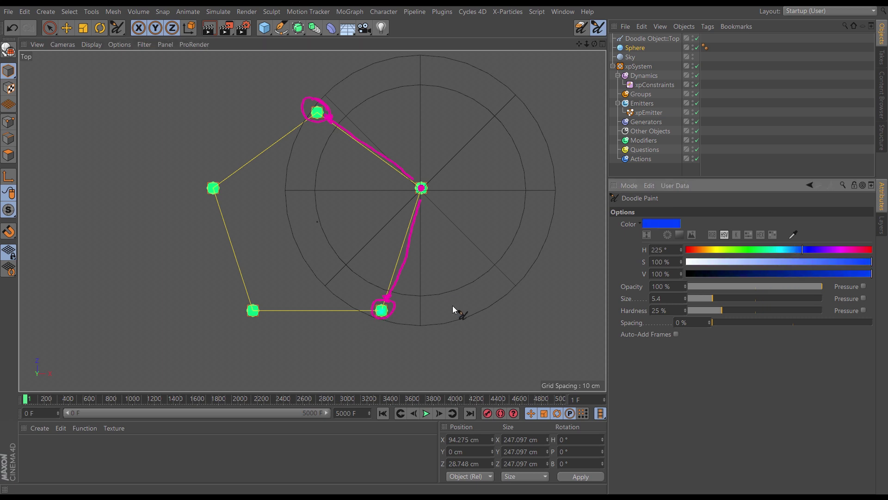
{"action": "left_click", "coordinate": [381, 310]}
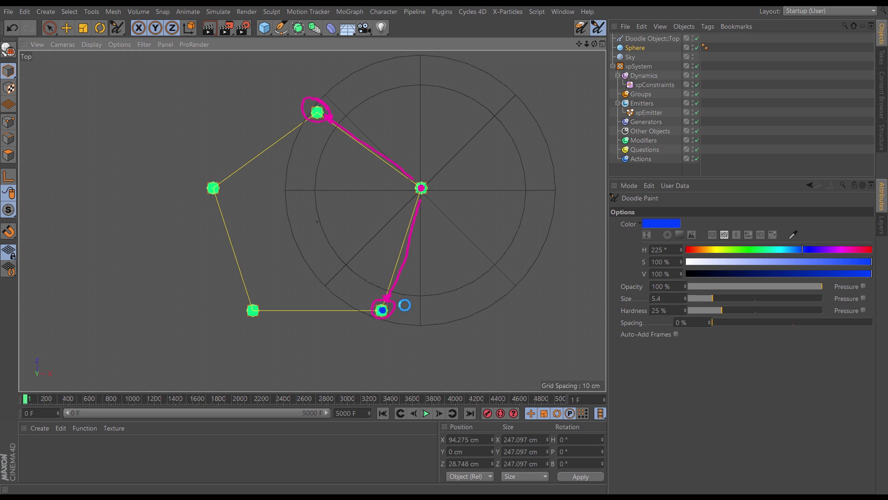
{"action": "key", "text": "space"}
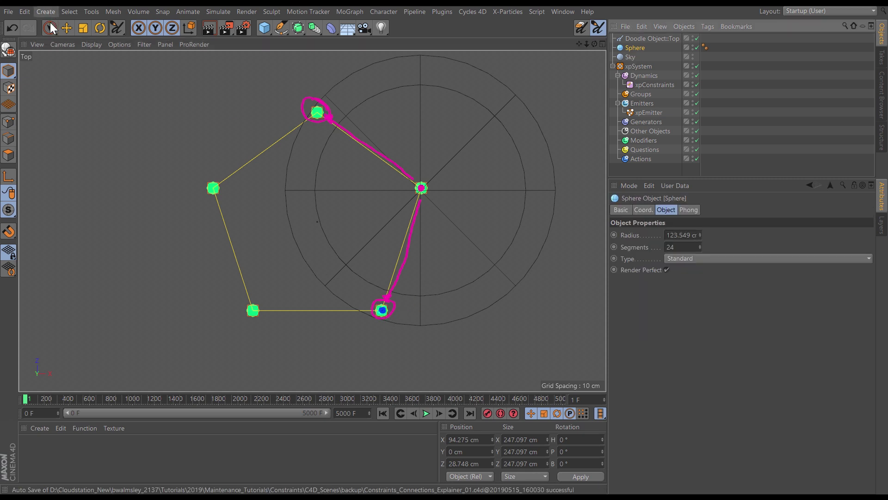
{"action": "left_click_drag", "start_coordinate": [473, 145], "coordinate": [437, 263]}
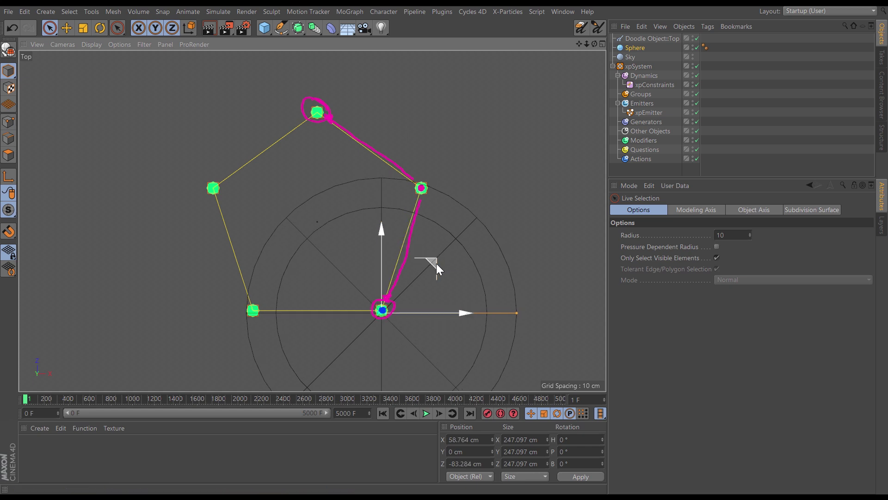
- Doodle blue arrows from the lower-right particle to its two connected neighbours and circle both neighbours
{"action": "left_click", "coordinate": [598, 28]}
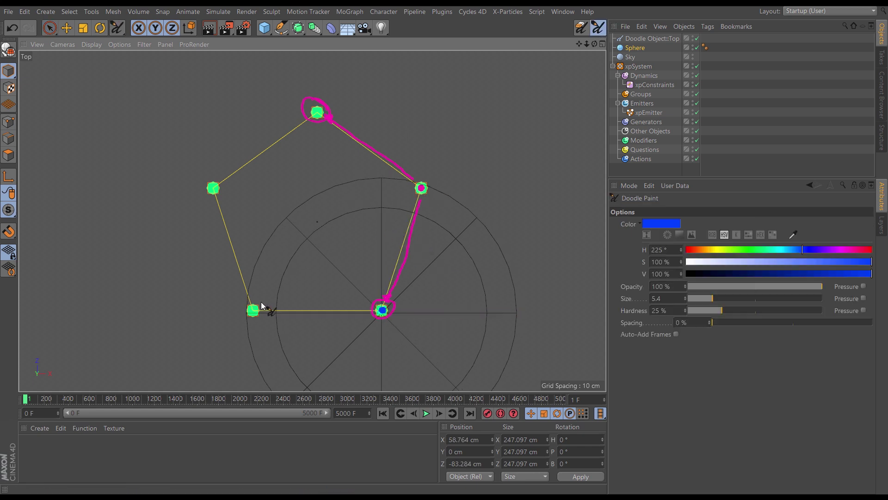
{"action": "left_click_drag", "start_coordinate": [412, 202], "coordinate": [399, 247]}
{"action": "left_click_drag", "start_coordinate": [384, 296], "coordinate": [418, 194]}
{"action": "mouse_move", "coordinate": [263, 305]}
{"action": "left_mouse_down"}
{"action": "mouse_move", "coordinate": [332, 305]}
{"action": "mouse_move", "coordinate": [243, 313]}
{"action": "mouse_move", "coordinate": [264, 306]}
{"action": "left_mouse_up"}
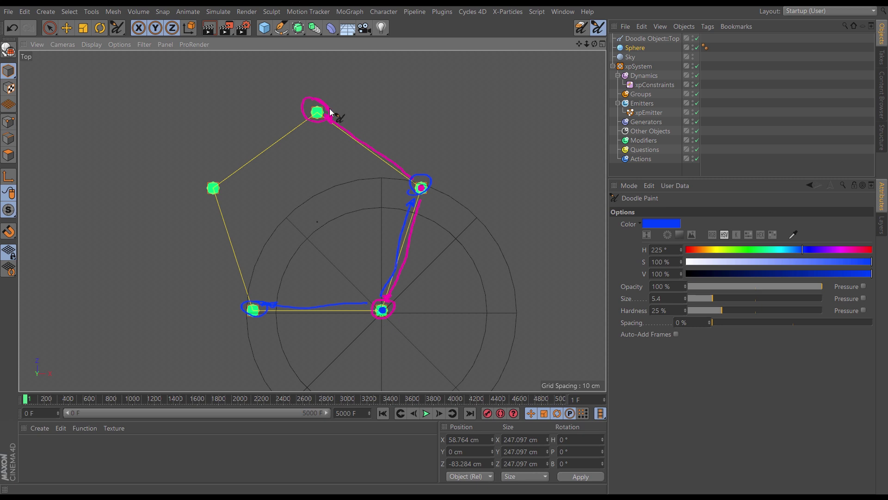
- Move the sphere onto the lower-left particle, at about X -58.8 cm, Z -80.3 cm
{"action": "left_click", "coordinate": [635, 48]}
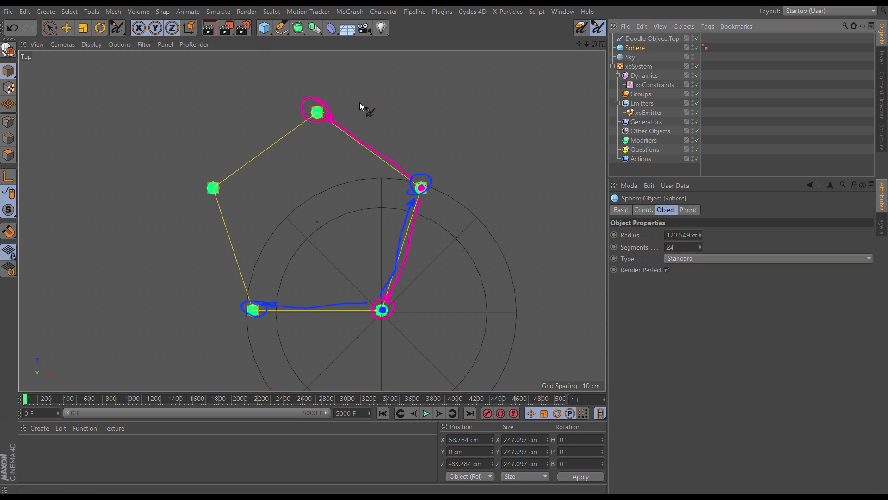
{"action": "left_click", "coordinate": [49, 26]}
{"action": "left_click_drag", "start_coordinate": [430, 263], "coordinate": [309, 261]}
{"action": "left_click_drag", "start_coordinate": [307, 262], "coordinate": [307, 261]}
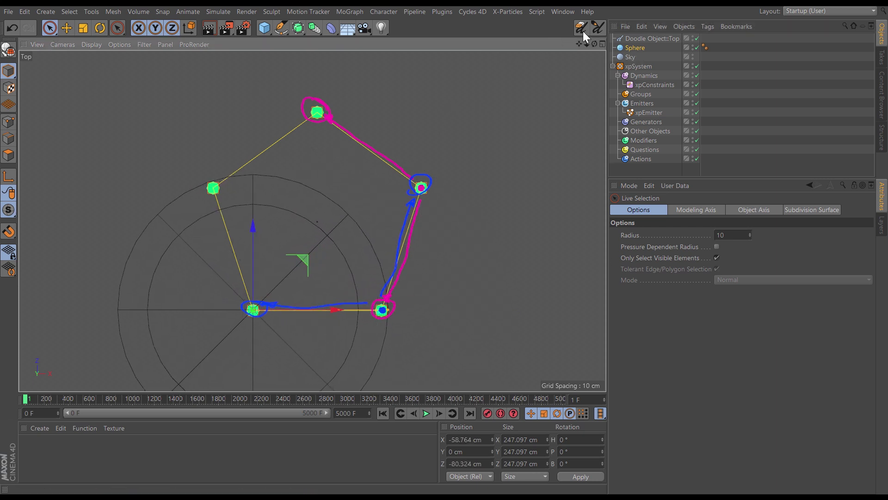
- Mark the lower-left particle with an orange doodle dot, hue 28°, and draw arrows and circles to its two connected neighbours
{"action": "left_click", "coordinate": [598, 27]}
{"action": "left_click", "coordinate": [700, 251]}
{"action": "left_click", "coordinate": [253, 309]}
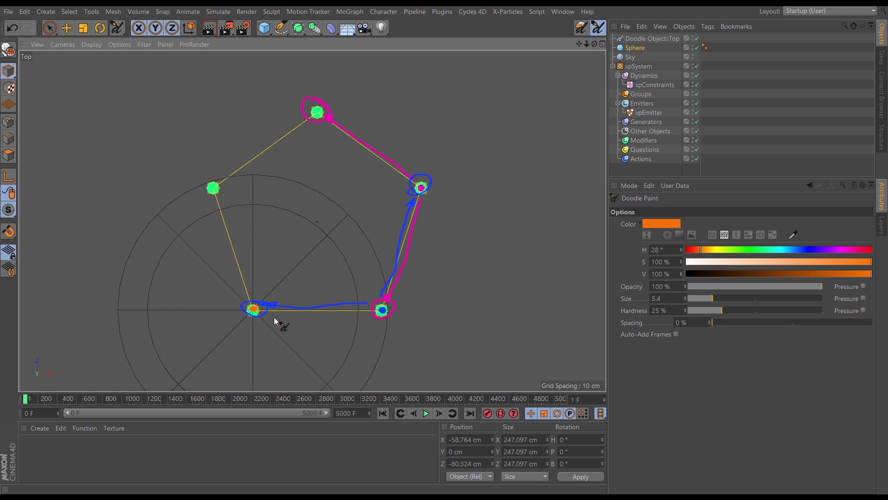
{"action": "mouse_move", "coordinate": [263, 312]}
{"action": "left_mouse_down"}
{"action": "mouse_move", "coordinate": [397, 307]}
{"action": "mouse_move", "coordinate": [394, 322]}
{"action": "mouse_move", "coordinate": [399, 300]}
{"action": "left_mouse_up"}
{"action": "left_click_drag", "start_coordinate": [224, 200], "coordinate": [253, 278]}
{"action": "mouse_move", "coordinate": [218, 195]}
{"action": "left_mouse_down"}
{"action": "mouse_move", "coordinate": [209, 188]}
{"action": "mouse_move", "coordinate": [219, 183]}
{"action": "left_mouse_up"}
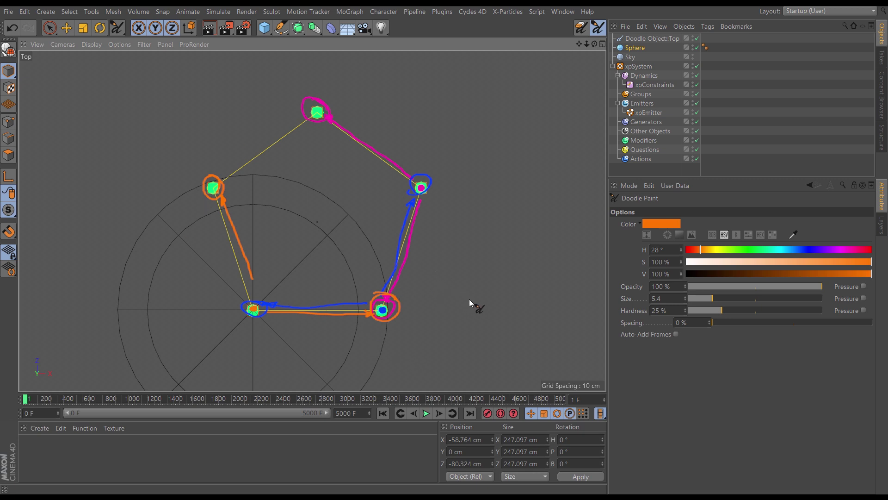
- Hide the doodle and enlarge the sphere around the lower-left particle to a radius of about 206 cm
{"action": "left_click", "coordinate": [645, 83]}
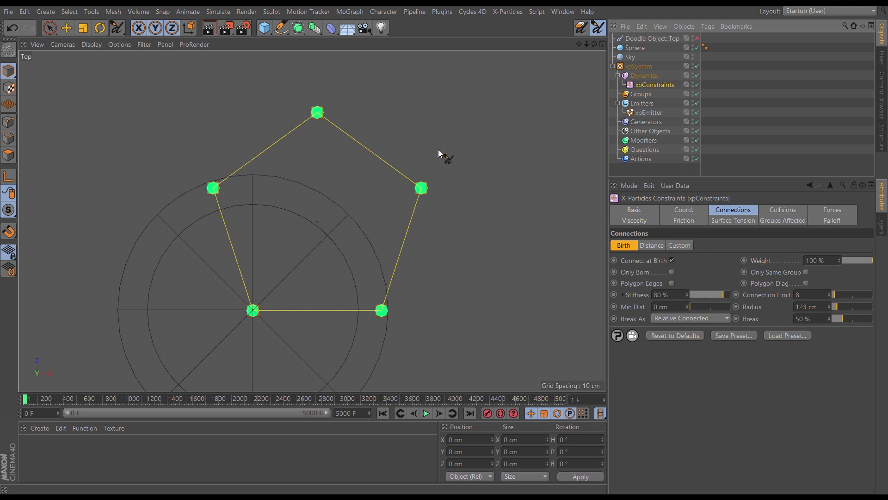
{"action": "left_click", "coordinate": [635, 47]}
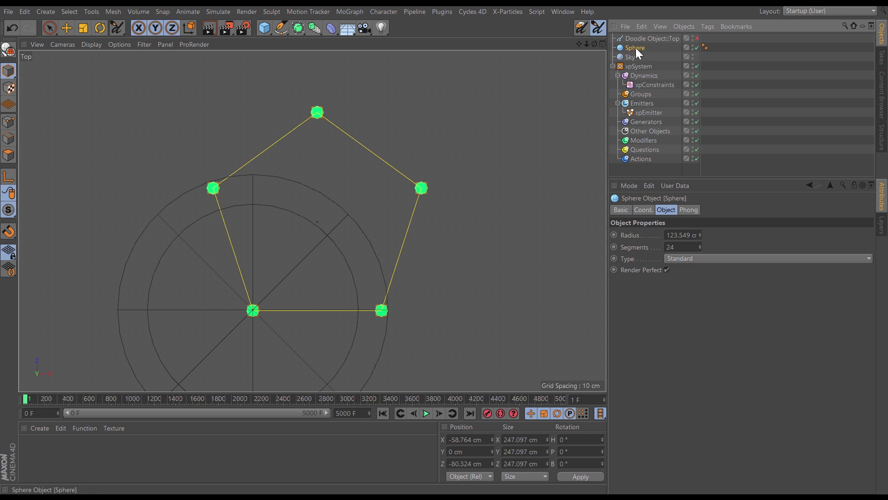
{"action": "left_click", "coordinate": [50, 28]}
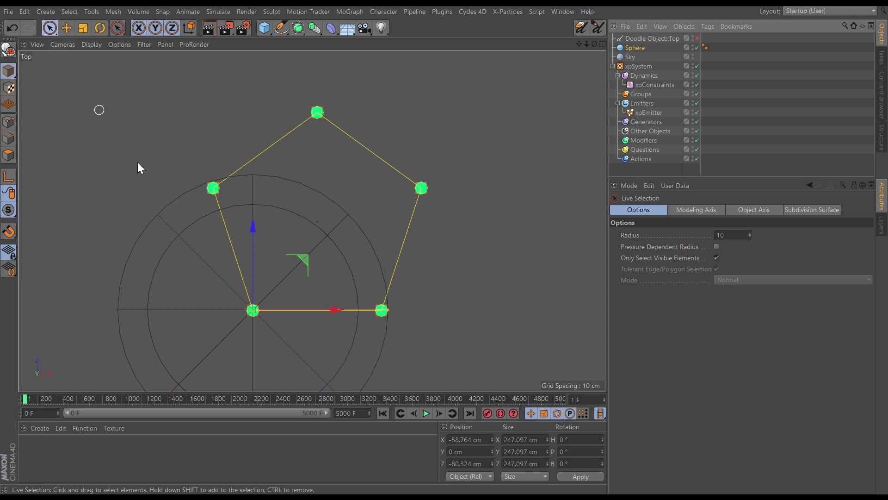
{"action": "left_click_drag", "start_coordinate": [387, 309], "coordinate": [481, 318]}
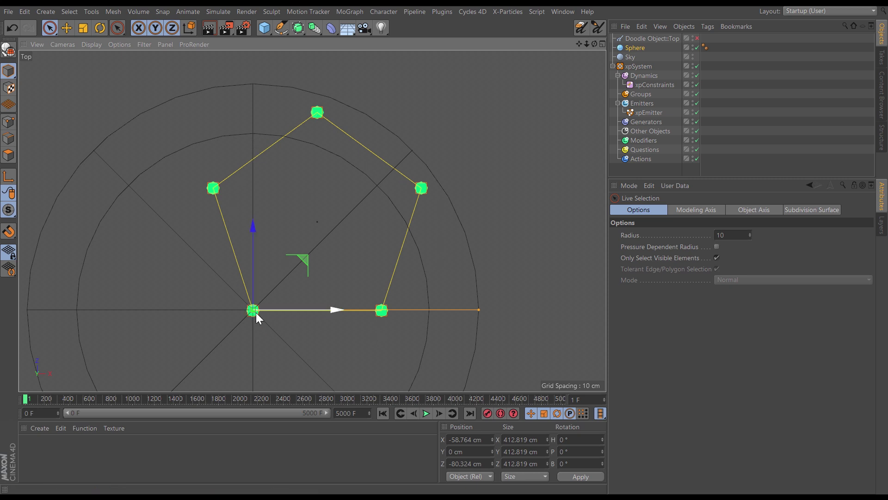
- Disable the sphere and rebuild the birth connections at frame 1 with the xpConstraints Radius set to 206 cm
{"action": "left_click", "coordinate": [697, 47]}
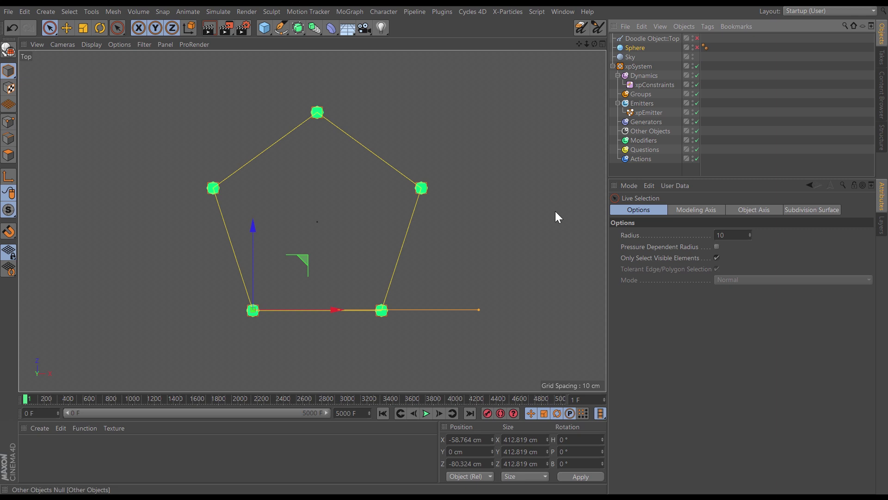
{"action": "left_click", "coordinate": [382, 413]}
{"action": "left_click", "coordinate": [635, 48]}
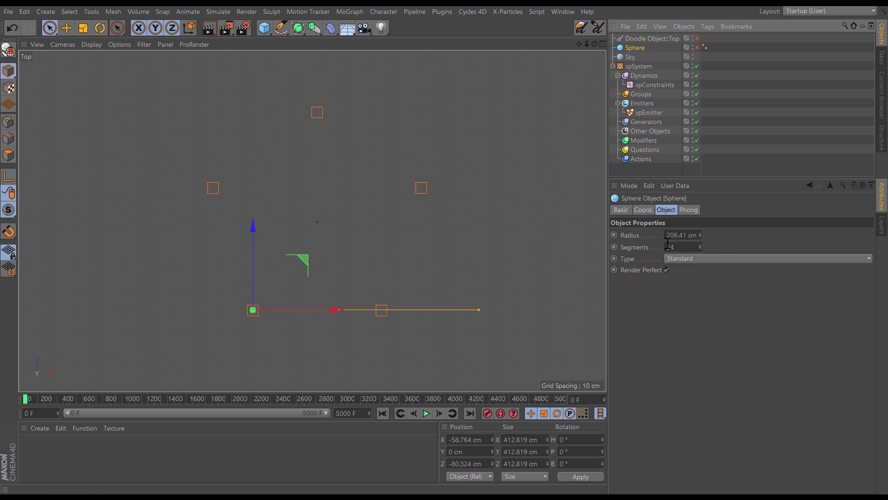
{"action": "left_click", "coordinate": [641, 85]}
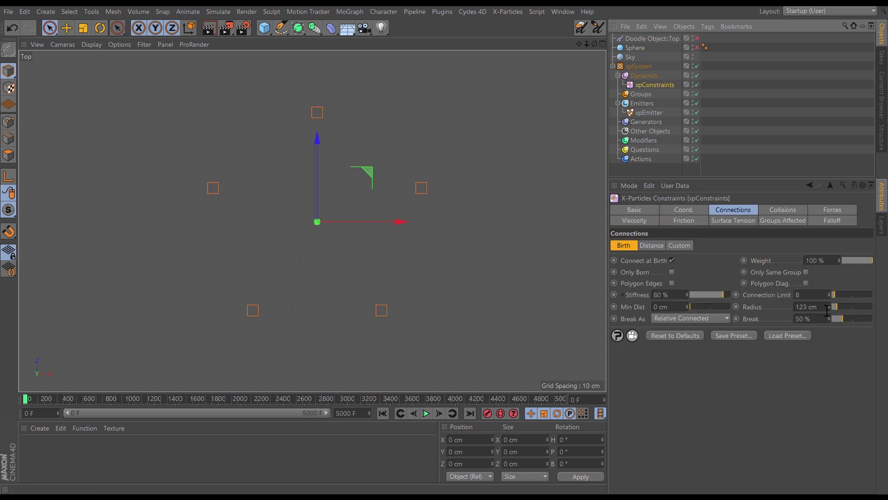
{"action": "left_click", "coordinate": [809, 307]}
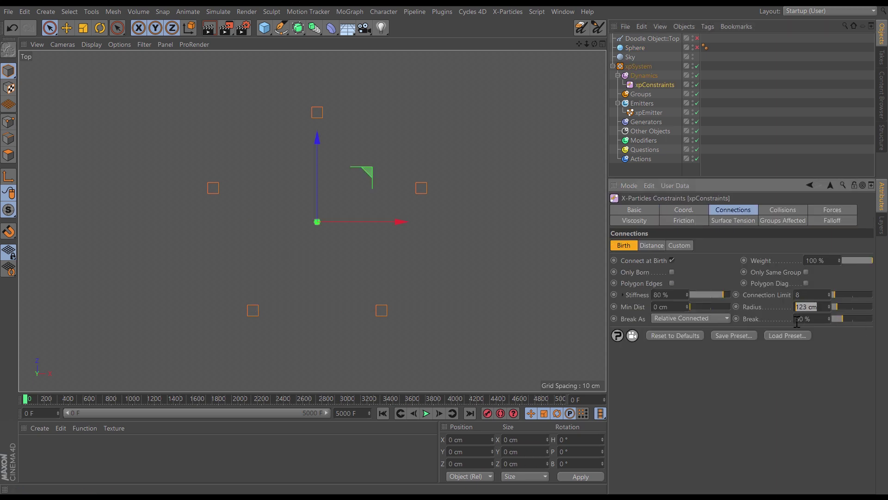
{"action": "type", "text": "206"}
{"action": "key", "text": "Return"}
{"action": "left_click", "coordinate": [439, 413]}
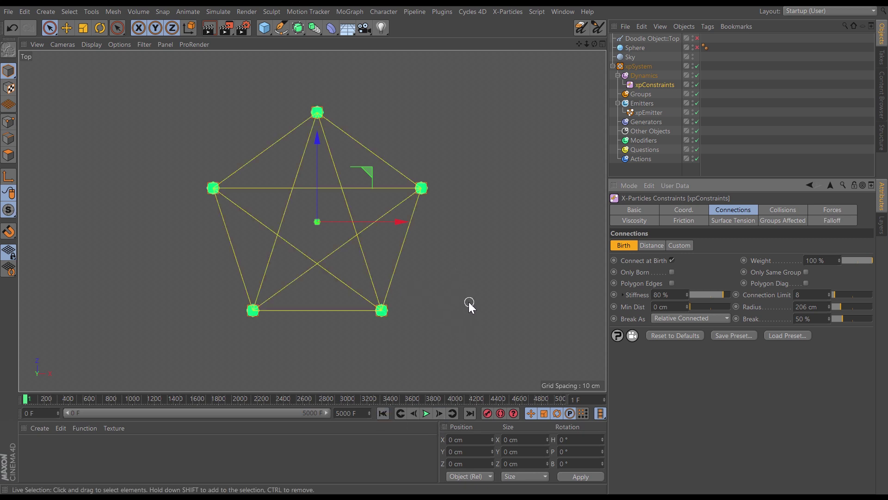
{"action": "left_click", "coordinate": [478, 260]}
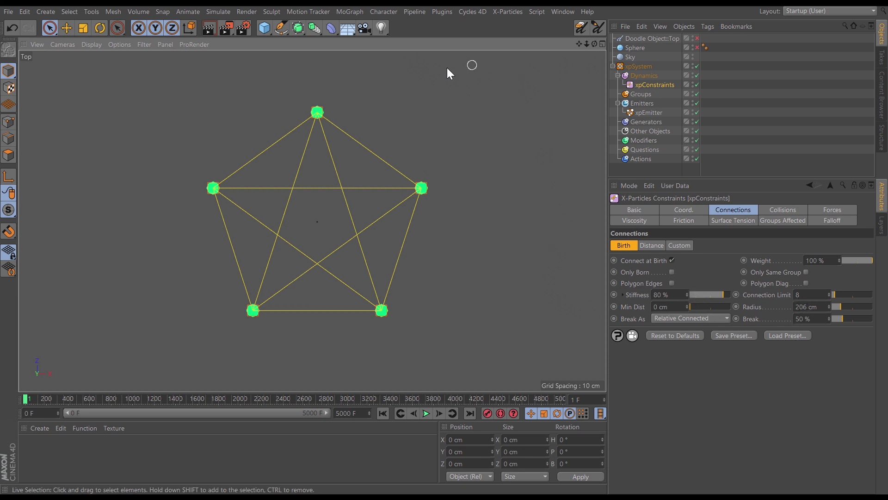
- Show the doodle object again and clear the old drawing from its frame
{"action": "left_click", "coordinate": [598, 26]}
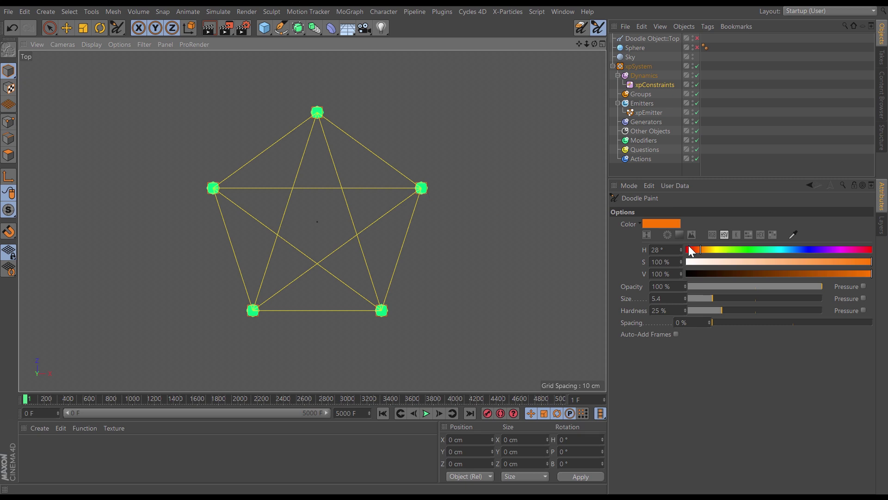
{"action": "left_click", "coordinate": [697, 39]}
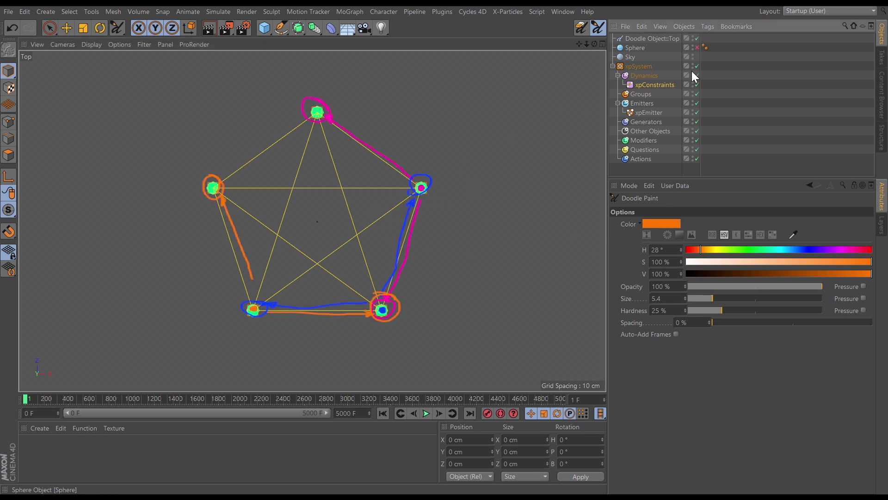
{"action": "left_click", "coordinate": [657, 38]}
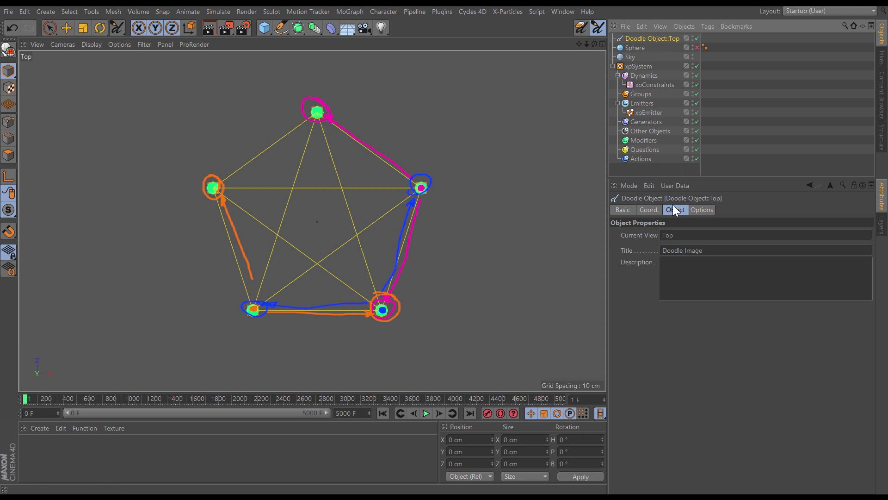
{"action": "left_click", "coordinate": [702, 210]}
{"action": "left_click", "coordinate": [647, 245]}
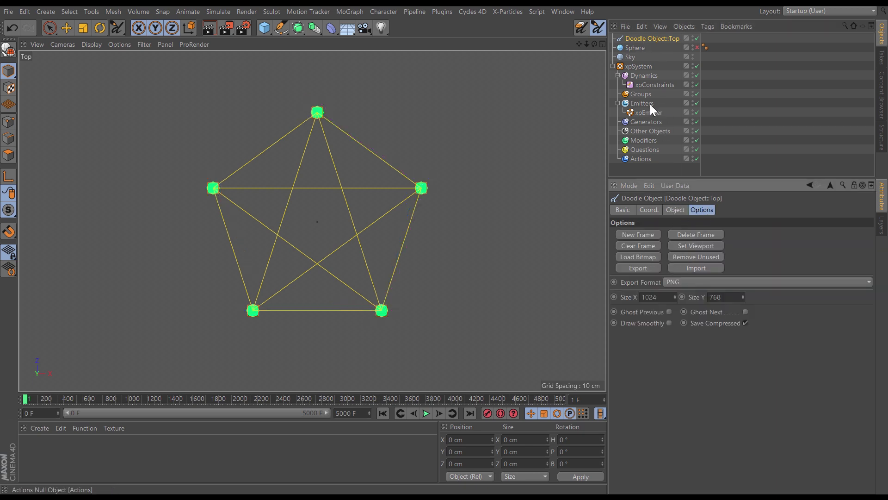
- Mark the upper-right particle with an orange doodle dot and draw orange arrows from it to the other four particles
{"action": "left_click", "coordinate": [596, 28]}
{"action": "left_click", "coordinate": [422, 189]}
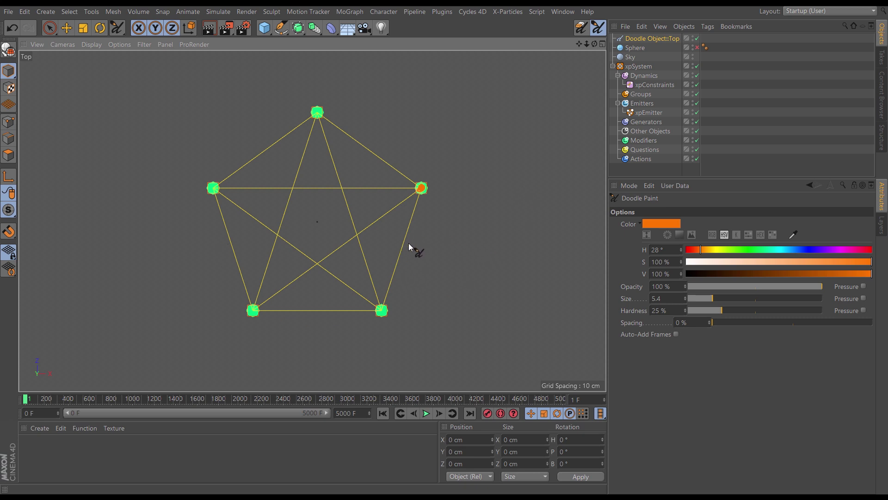
{"action": "left_click_drag", "start_coordinate": [420, 200], "coordinate": [389, 297]}
{"action": "left_click_drag", "start_coordinate": [328, 114], "coordinate": [418, 180]}
{"action": "left_click", "coordinate": [328, 115]}
{"action": "left_click_drag", "start_coordinate": [229, 188], "coordinate": [311, 193]}
{"action": "left_click_drag", "start_coordinate": [418, 188], "coordinate": [311, 193]}
{"action": "left_click", "coordinate": [232, 188]}
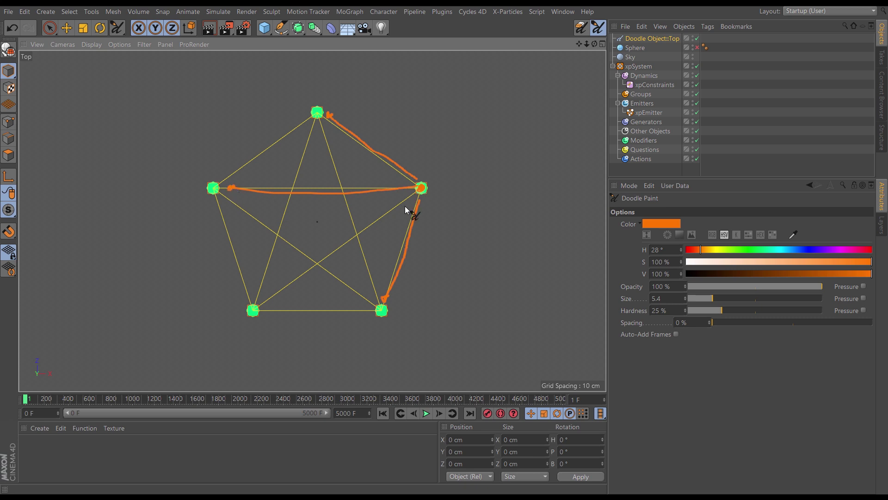
{"action": "left_click_drag", "start_coordinate": [411, 196], "coordinate": [272, 308]}
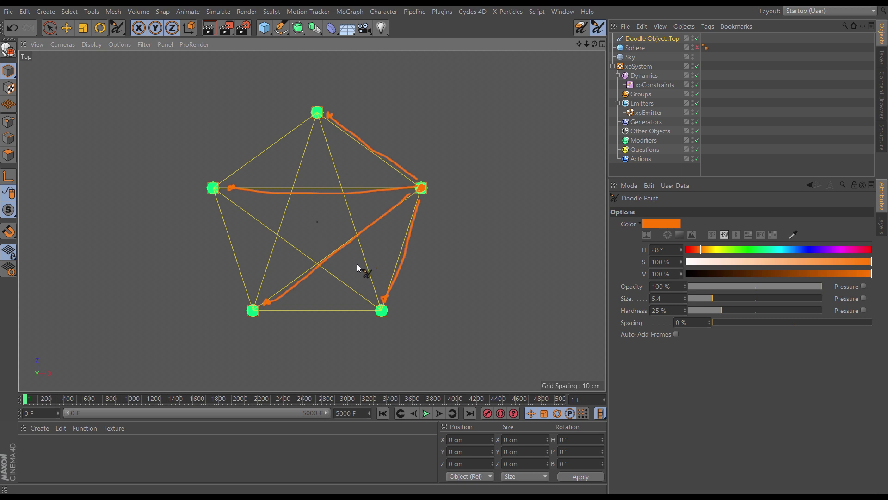
- Check the xpConstraints Connection Limit and re-run the simulation from the start to frame 1
{"action": "left_click", "coordinate": [654, 84]}
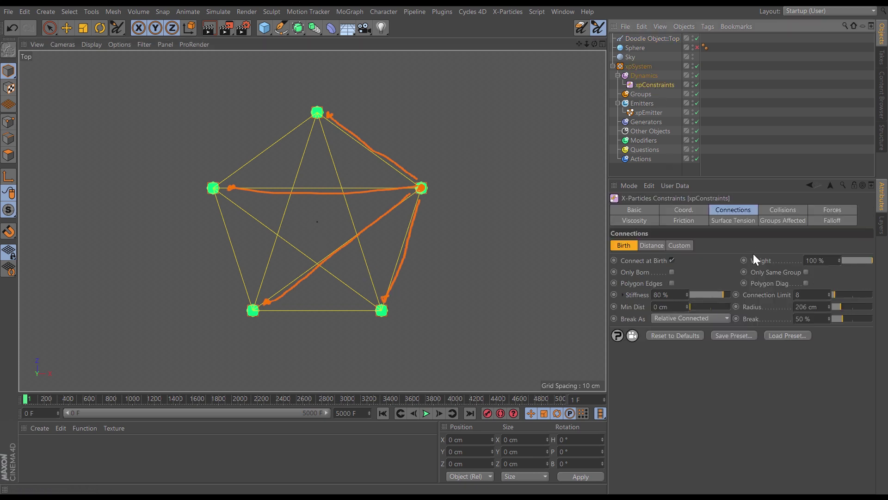
{"action": "double_click", "coordinate": [805, 299]}
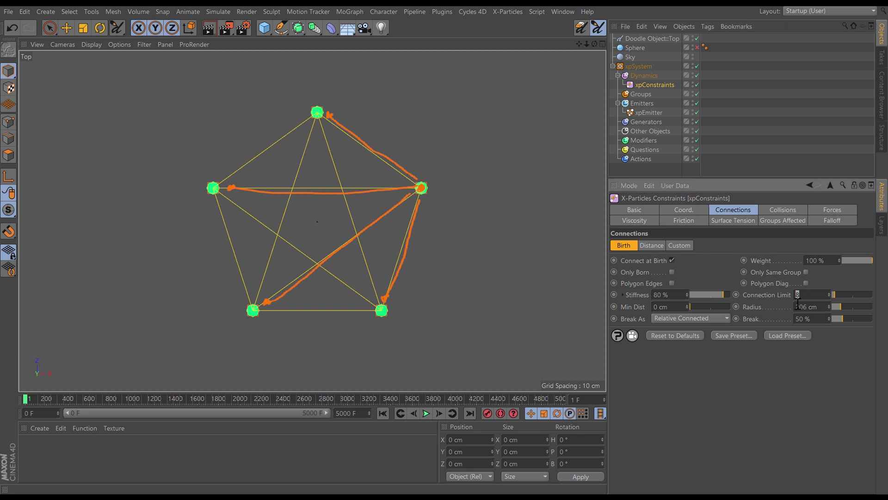
{"action": "left_click", "coordinate": [383, 413]}
{"action": "left_click", "coordinate": [439, 413]}
- Set the doodle paint hue to 236° and mark the lower-left particle with a blue dot
{"action": "left_click", "coordinate": [650, 39]}
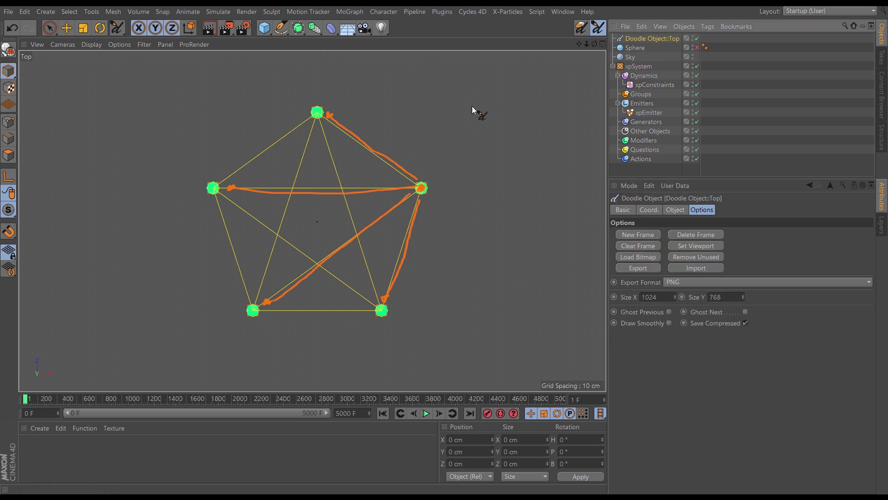
{"action": "left_click", "coordinate": [597, 29]}
{"action": "left_click_drag", "start_coordinate": [702, 253], "coordinate": [808, 251]}
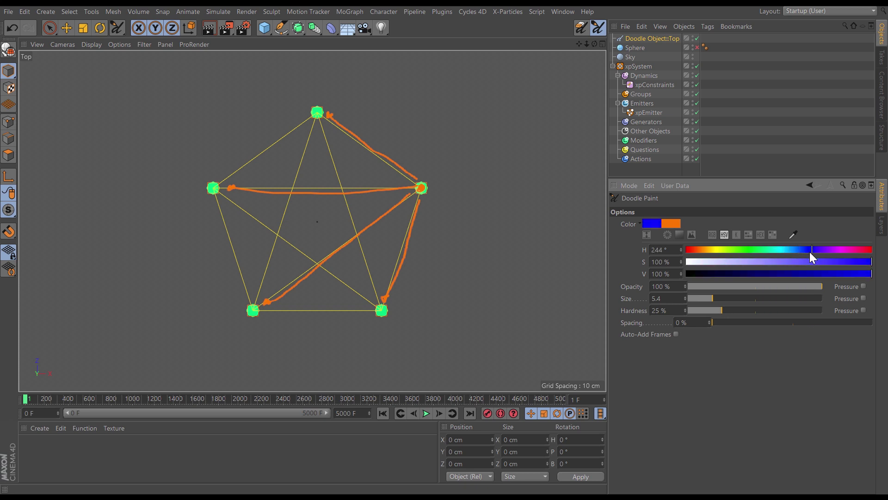
{"action": "left_click", "coordinate": [253, 310]}
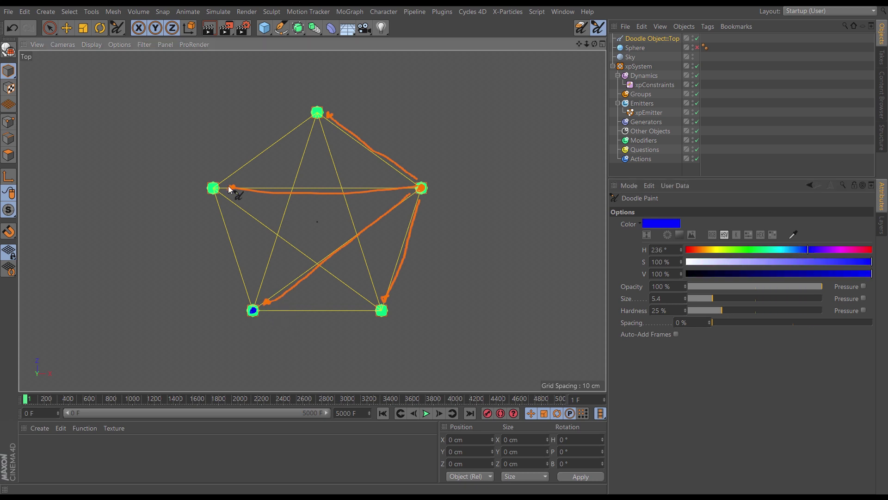
- Doodle blue arrows from the lower-left particle to the other four particles, and reselect xpConstraints
{"action": "left_click_drag", "start_coordinate": [265, 313], "coordinate": [374, 315]}
{"action": "mouse_move", "coordinate": [277, 301]}
{"action": "left_mouse_down"}
{"action": "mouse_move", "coordinate": [409, 217]}
{"action": "mouse_move", "coordinate": [414, 194]}
{"action": "left_mouse_up"}
{"action": "left_click_drag", "start_coordinate": [262, 298], "coordinate": [318, 124]}
{"action": "left_click_drag", "start_coordinate": [260, 302], "coordinate": [222, 205]}
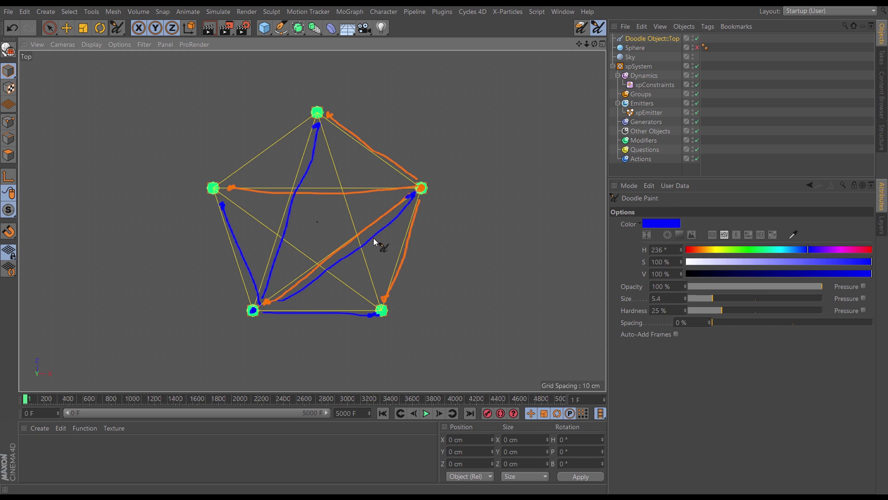
{"action": "left_click", "coordinate": [653, 85]}
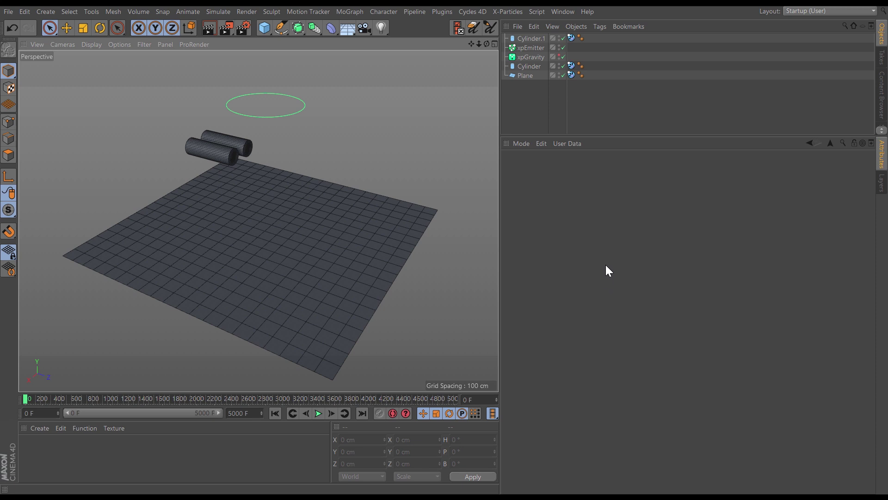
- Examine the plane, the cylinders and the circular emitter in the new collision scene
{"action": "left_click_drag", "start_coordinate": [330, 265], "coordinate": [283, 317], "text": "alt"}
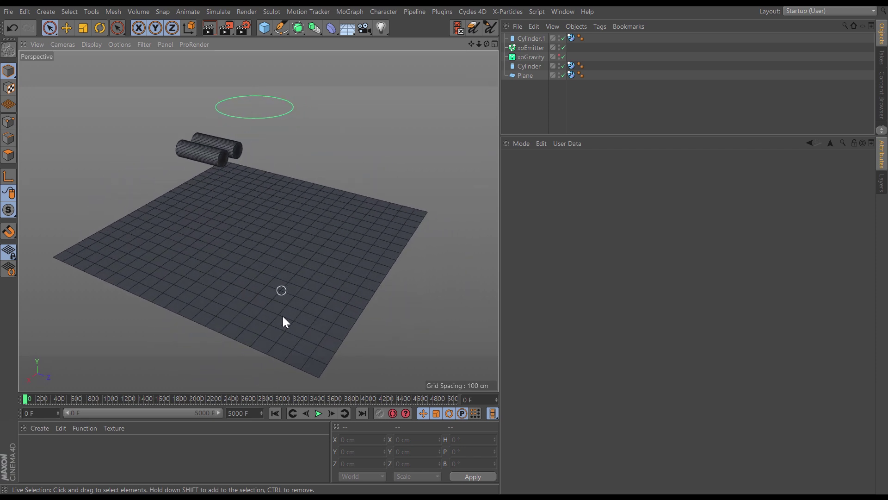
{"action": "left_click", "coordinate": [525, 75]}
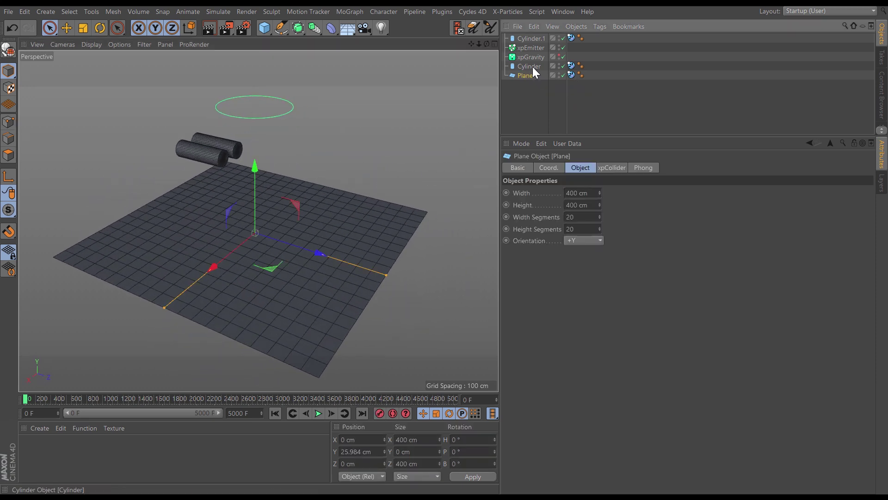
{"action": "left_click", "coordinate": [532, 67]}
{"action": "left_click_drag", "start_coordinate": [212, 157], "coordinate": [237, 159], "text": "alt"}
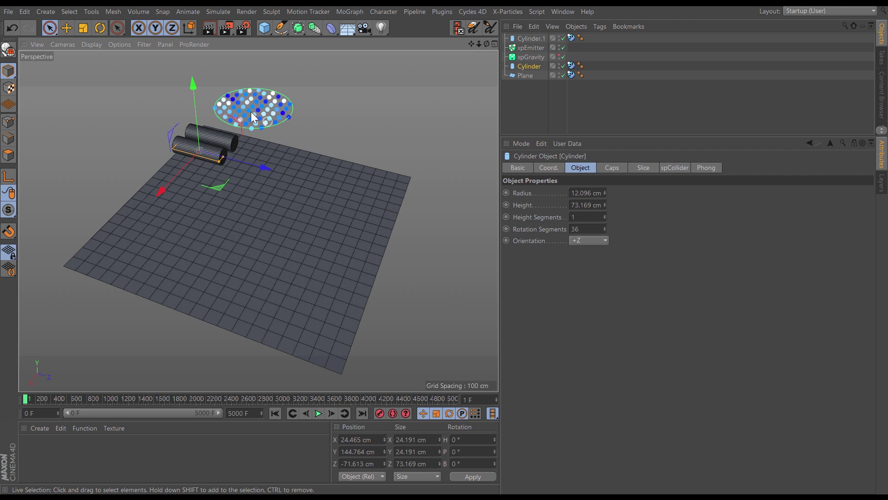
{"action": "left_click_drag", "start_coordinate": [265, 112], "coordinate": [371, 102], "text": "alt"}
- Replay the falling particles several times from the start, ending on frame 1 to view the emitted particles
{"action": "left_click", "coordinate": [275, 414]}
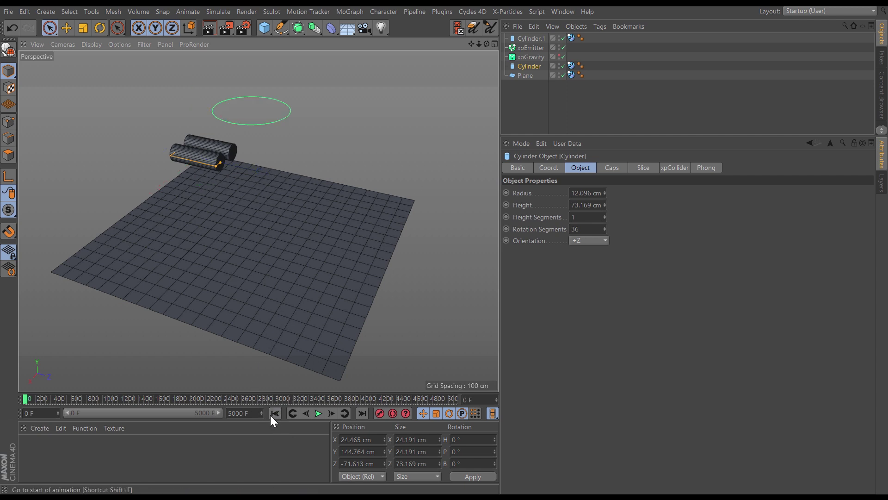
{"action": "left_click", "coordinate": [319, 415]}
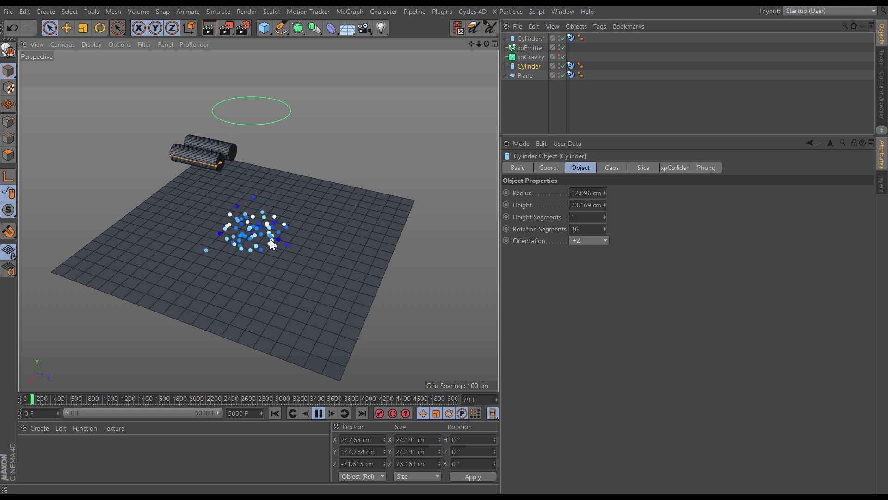
{"action": "left_click", "coordinate": [275, 413]}
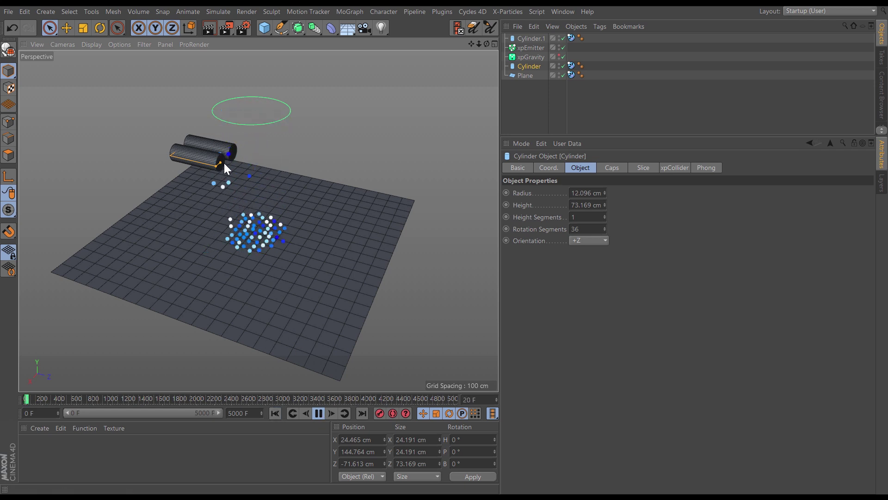
{"action": "left_click", "coordinate": [276, 413]}
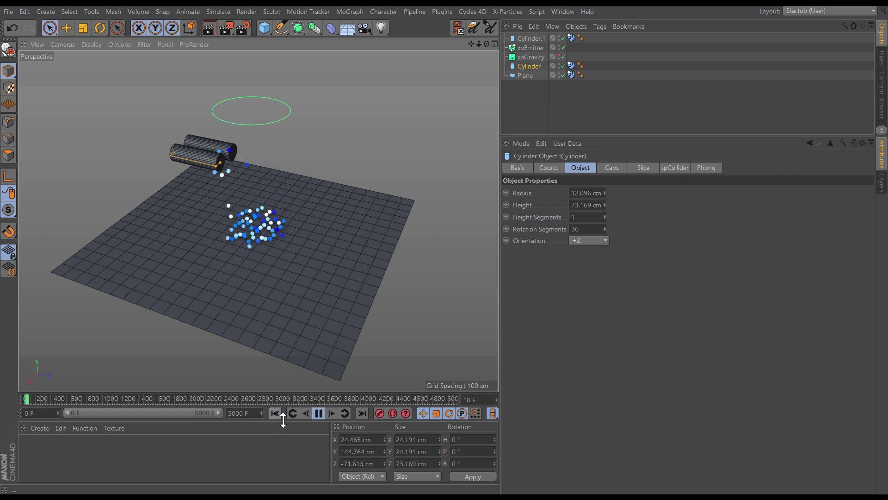
{"action": "left_click", "coordinate": [276, 413]}
{"action": "left_click", "coordinate": [318, 412]}
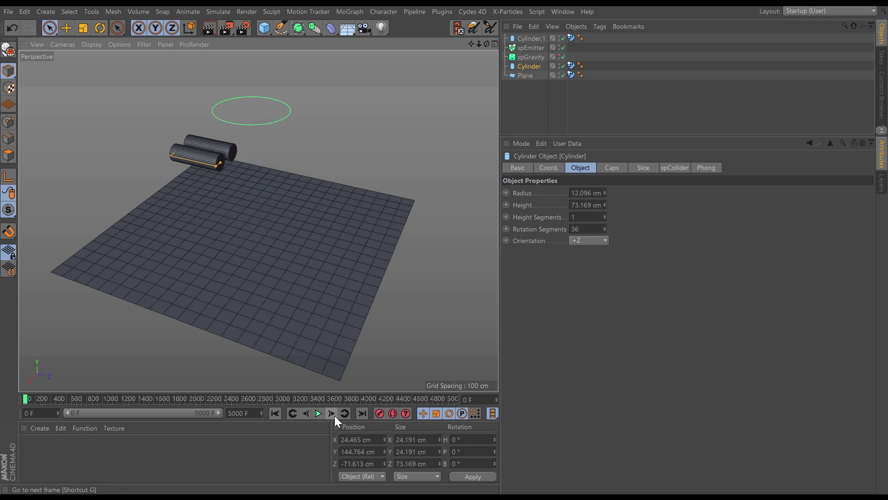
{"action": "left_click", "coordinate": [331, 413]}
{"action": "left_click_drag", "start_coordinate": [285, 209], "coordinate": [373, 81], "text": "alt"}
- Organise the scene's emitter and gravity modifier into an X-Particles system with xpSystemSort, and leave its hierarchy expanded
{"action": "left_click", "coordinate": [506, 12]}
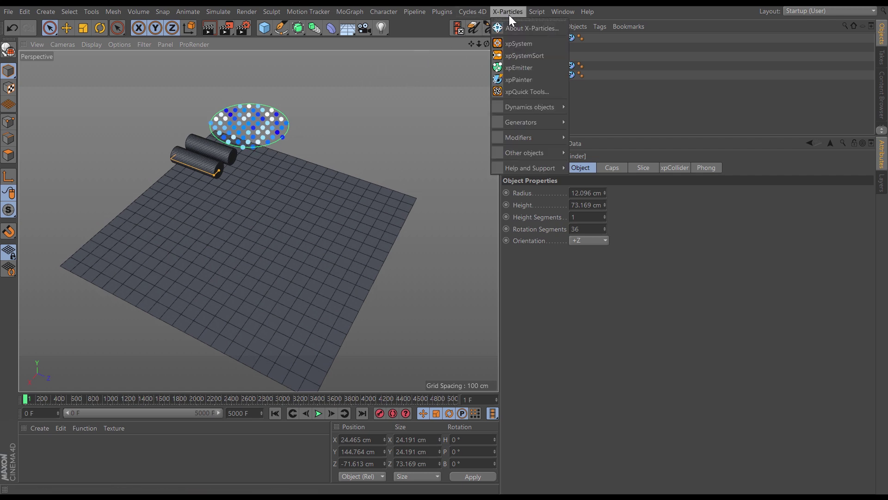
{"action": "left_click", "coordinate": [524, 57]}
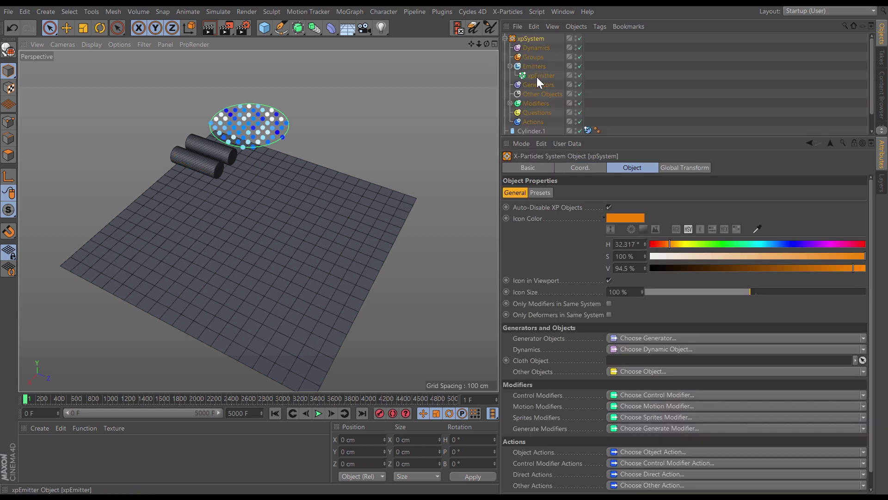
{"action": "left_click", "coordinate": [505, 38]}
{"action": "left_click", "coordinate": [506, 38]}
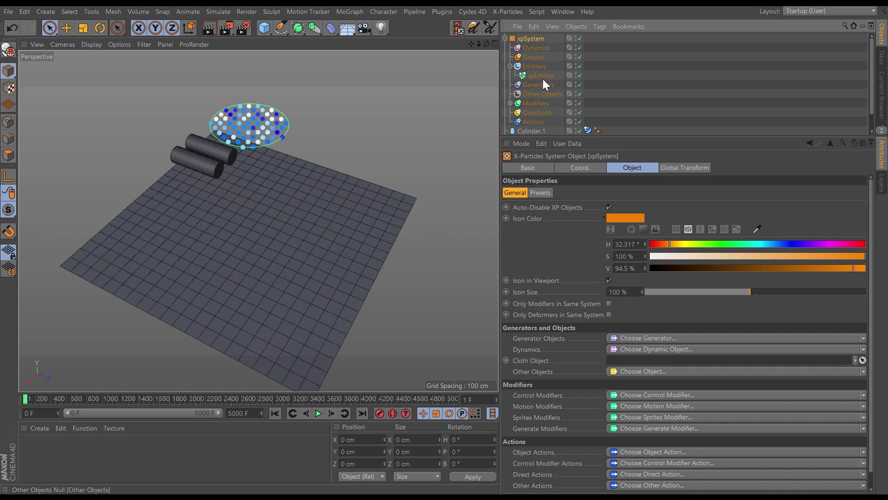
- Add an xpConstraints object to the Dynamics folder of the X-Particles system
{"action": "left_click", "coordinate": [542, 48]}
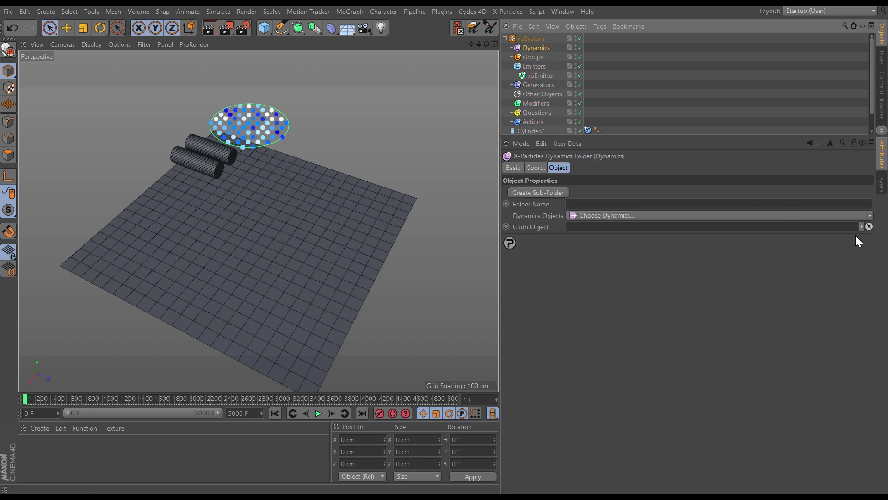
{"action": "left_click", "coordinate": [870, 215]}
{"action": "left_click", "coordinate": [609, 252]}
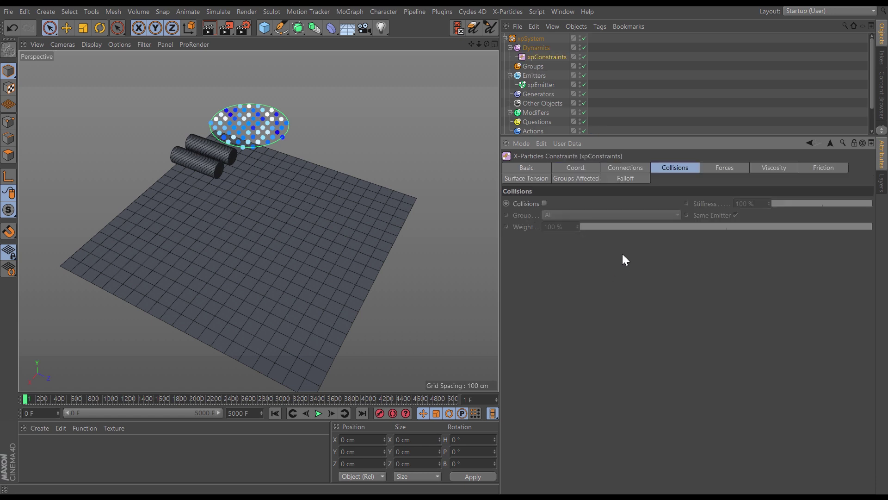
- Enable Connect at Birth in the constraint's connection settings and set Break As to None
{"action": "left_click", "coordinate": [627, 167]}
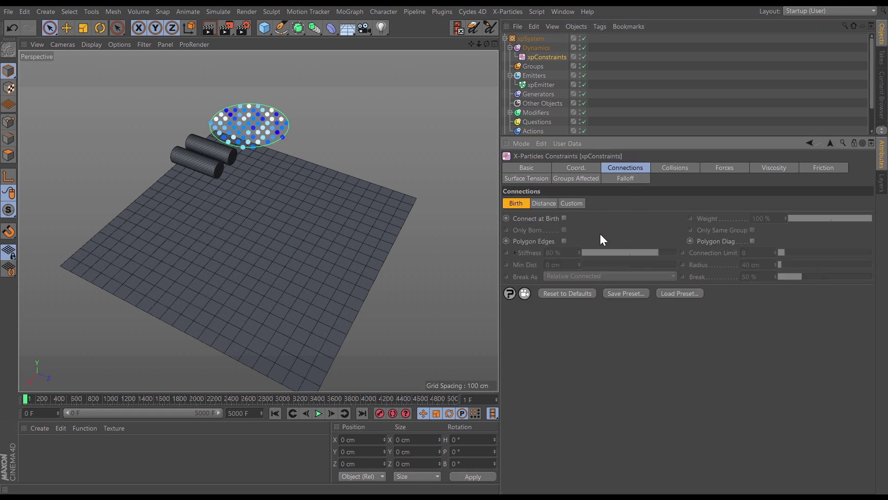
{"action": "left_click", "coordinate": [564, 218]}
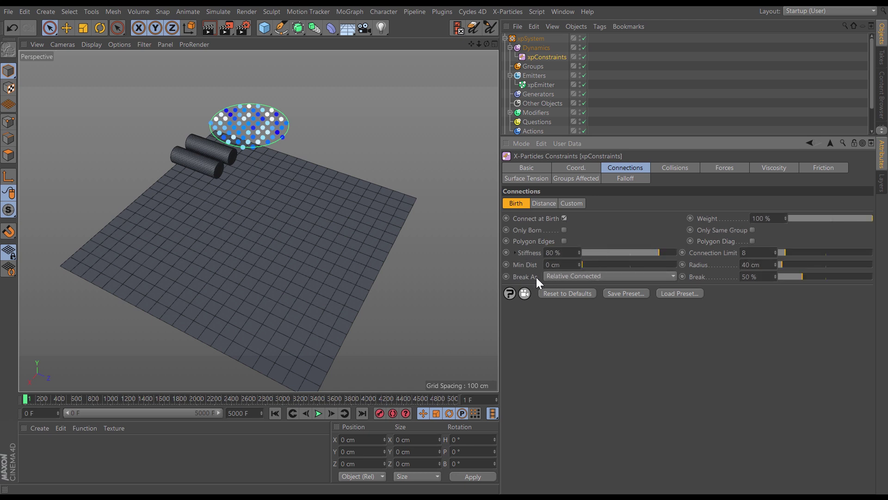
{"action": "left_click", "coordinate": [555, 275]}
{"action": "left_click", "coordinate": [557, 285]}
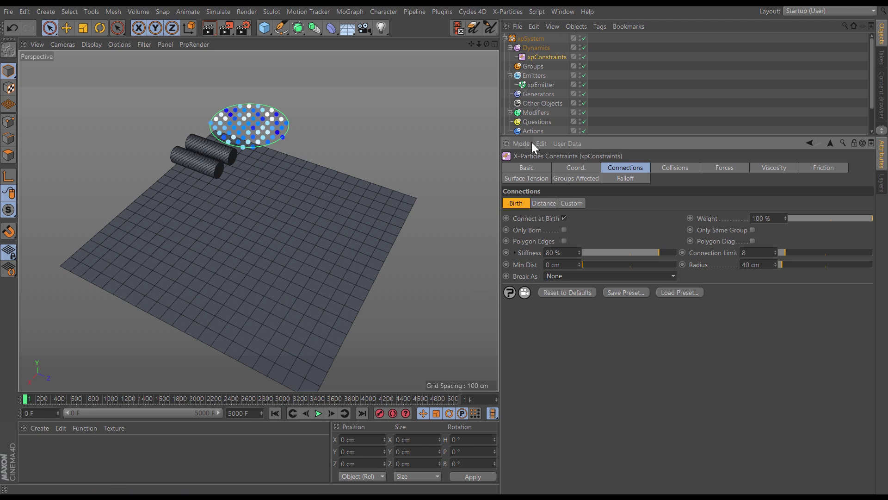
- Check the emitter's Display Constraints option, advance from the start to frame 1, and view the particle connections up close
{"action": "left_click", "coordinate": [538, 85]}
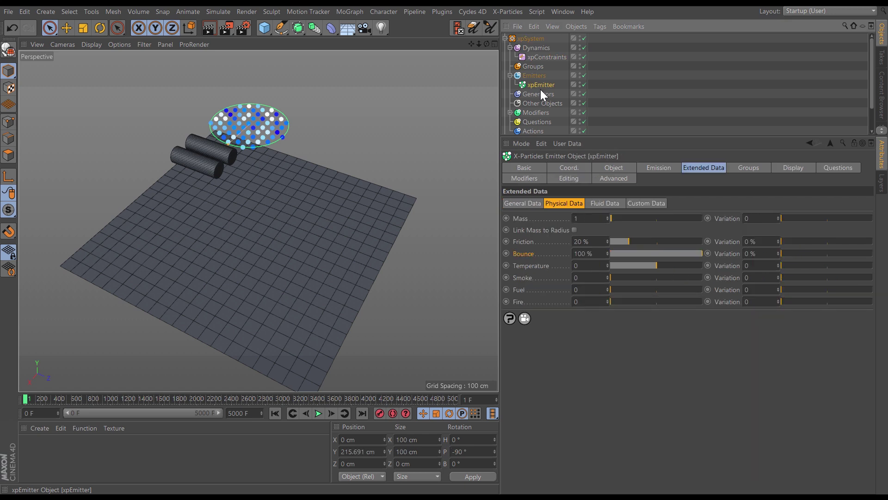
{"action": "left_click", "coordinate": [786, 168]}
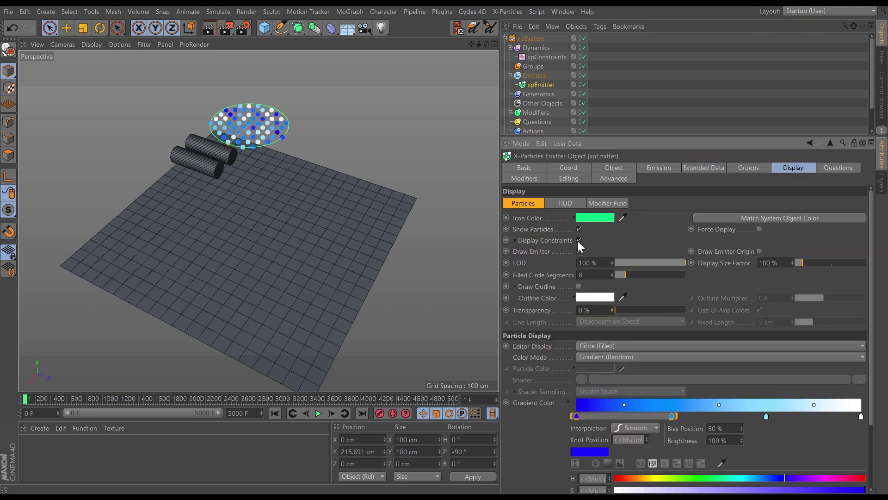
{"action": "left_click", "coordinate": [551, 57]}
{"action": "left_click", "coordinate": [275, 412]}
{"action": "left_click", "coordinate": [332, 413]}
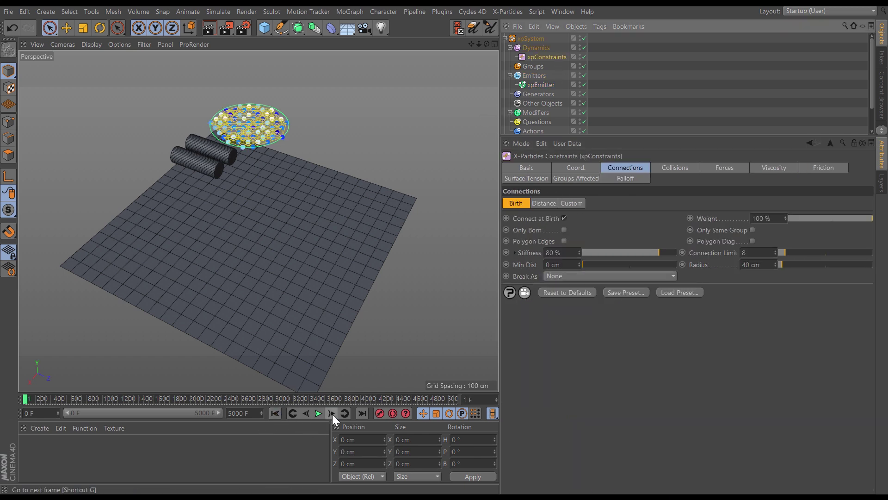
{"action": "left_click_drag", "start_coordinate": [261, 126], "coordinate": [252, 179], "text": "alt"}
{"action": "right_click_drag", "start_coordinate": [251, 126], "coordinate": [306, 111], "text": "alt"}
{"action": "left_click_drag", "start_coordinate": [305, 111], "coordinate": [274, 185], "text": "alt"}
{"action": "left_click_drag", "start_coordinate": [306, 134], "coordinate": [280, 128], "text": "alt"}
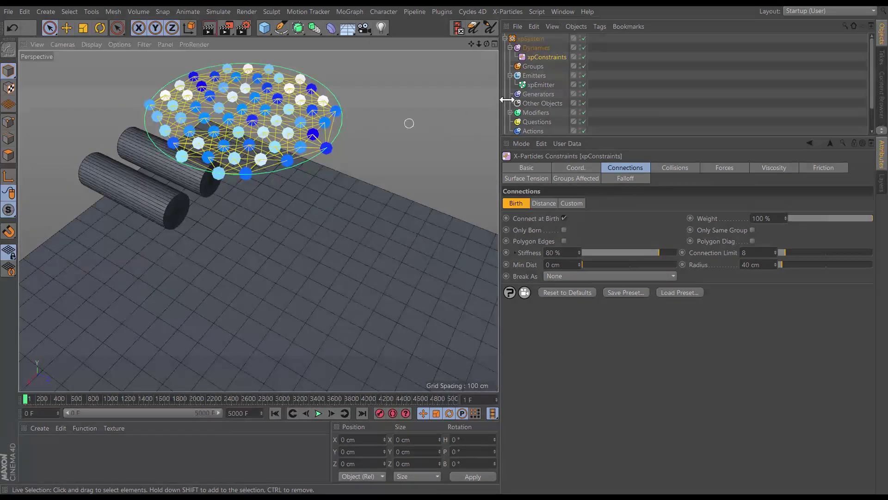
- Set the xpConstraints connection limit to 6 and regenerate the particles at frame 1
{"action": "left_click", "coordinate": [542, 57]}
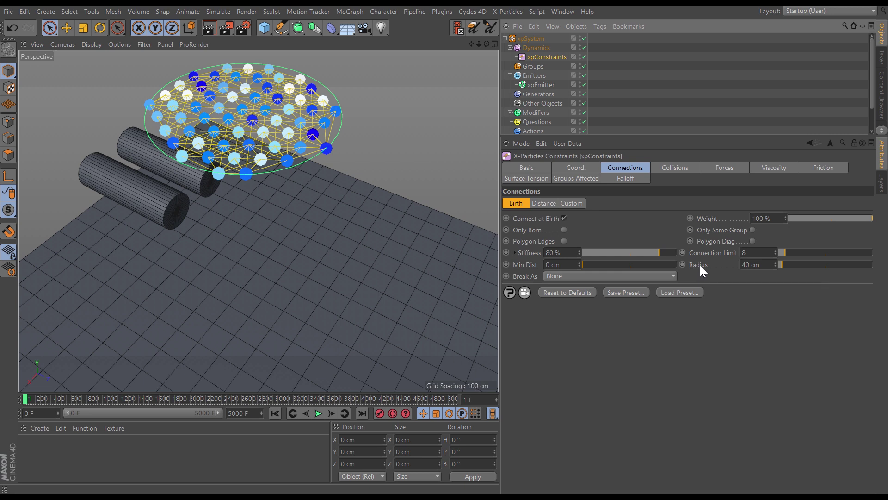
{"action": "double_click", "coordinate": [753, 255]}
{"action": "type", "text": "6"}
{"action": "key", "text": "Return"}
{"action": "left_click", "coordinate": [275, 412]}
{"action": "left_click", "coordinate": [331, 413]}
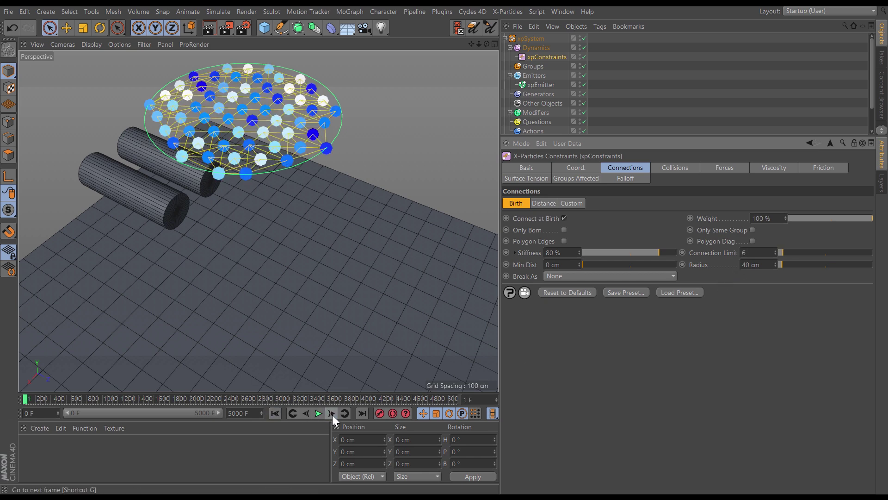
- Compare the falling particles with xpConstraints disabled and re-enabled, replaying from the start and stopping playback at the end
{"action": "left_click_drag", "start_coordinate": [279, 145], "coordinate": [307, 174], "text": "alt"}
{"action": "scroll", "coordinate": [255, 151], "scroll_direction": "down", "scroll_amount": 5}
{"action": "left_click", "coordinate": [583, 57]}
{"action": "left_click", "coordinate": [318, 413]}
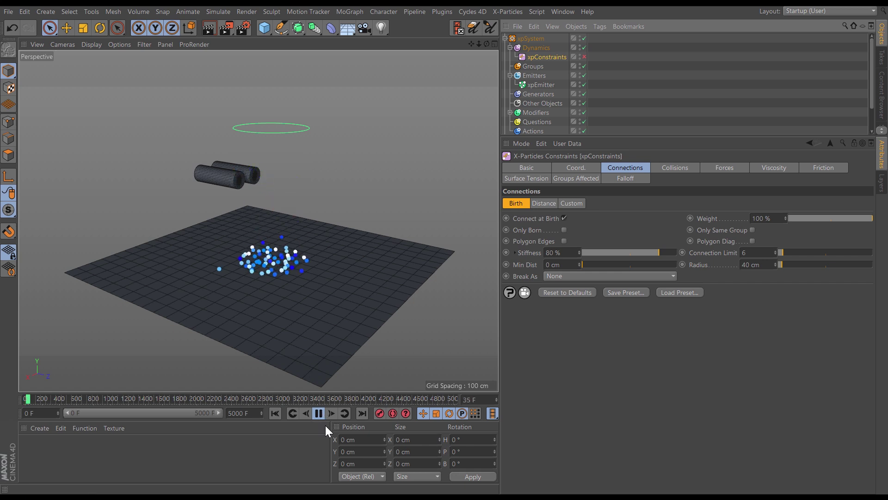
{"action": "left_click", "coordinate": [583, 56]}
{"action": "left_click", "coordinate": [275, 413]}
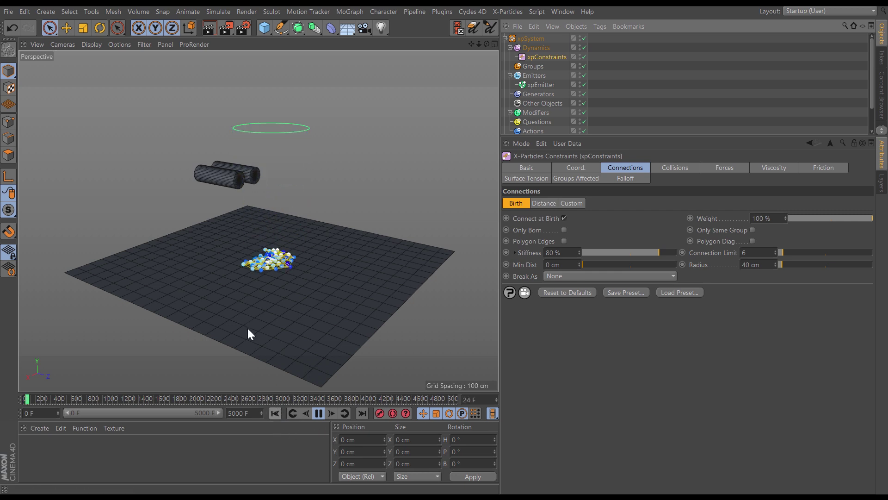
{"action": "scroll", "coordinate": [279, 318], "scroll_direction": "up", "scroll_amount": 2}
{"action": "left_click", "coordinate": [275, 413]}
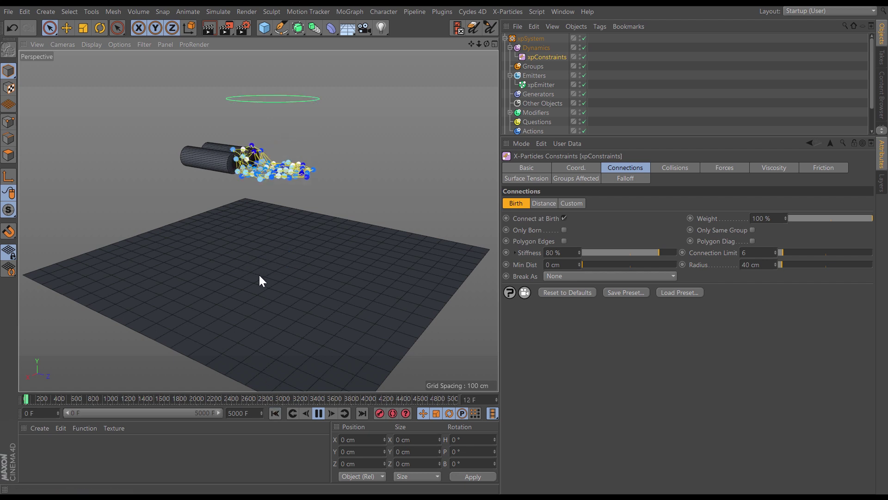
{"action": "left_click", "coordinate": [319, 413]}
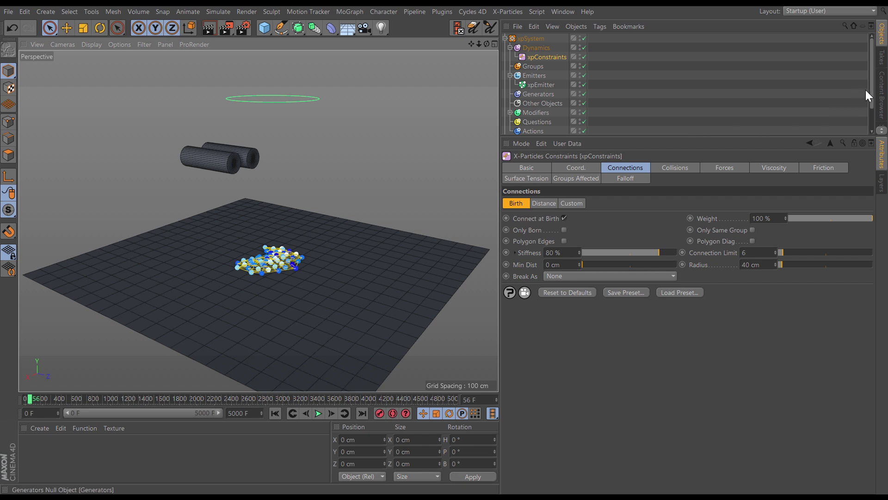
- Examine the collider tag settings of both cylinders together and replay the particles falling onto them
{"action": "scroll", "coordinate": [865, 89], "scroll_direction": "down", "scroll_amount": 3}
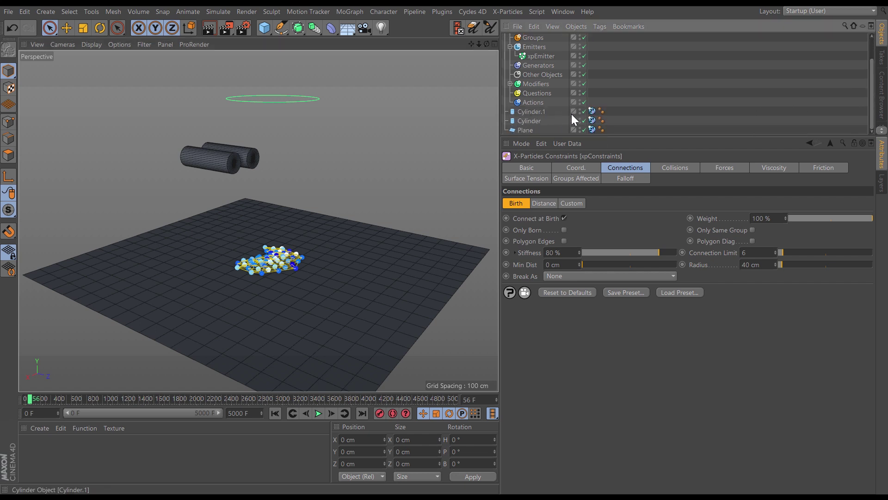
{"action": "left_click", "coordinate": [592, 120]}
{"action": "left_click", "coordinate": [593, 111], "text": "ctrl"}
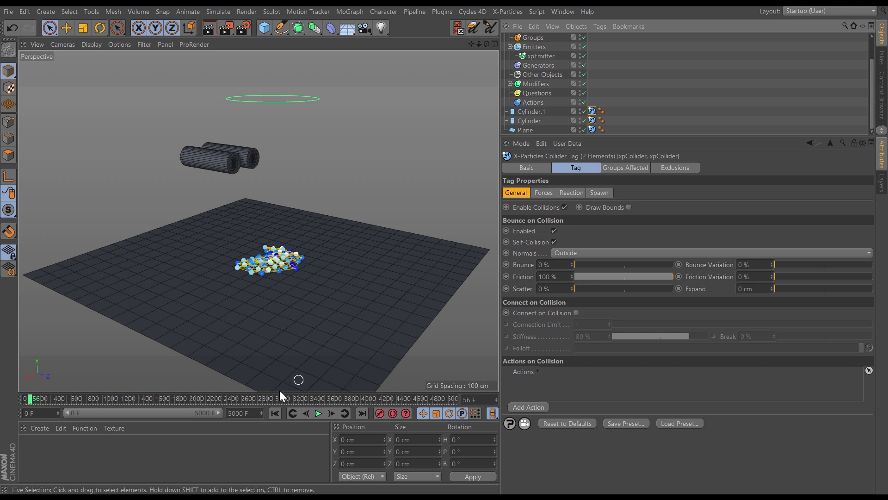
{"action": "left_click", "coordinate": [274, 413]}
{"action": "left_click", "coordinate": [318, 412]}
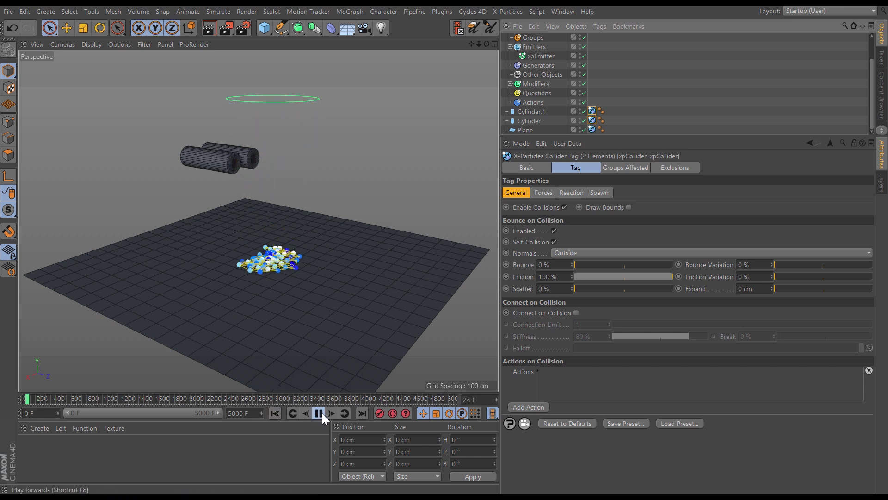
{"action": "left_click", "coordinate": [318, 412]}
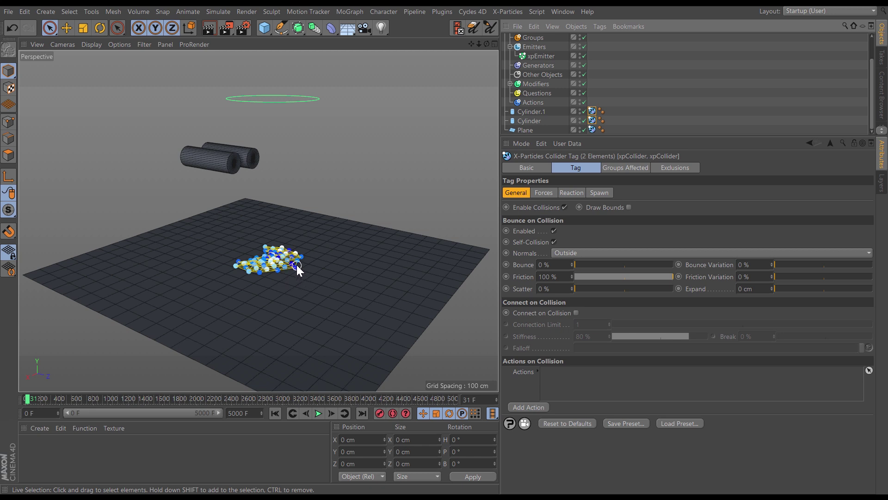
- Set the emitter's particle friction to 100% in its physical data and replay the simulation from the start
{"action": "left_click", "coordinate": [542, 56]}
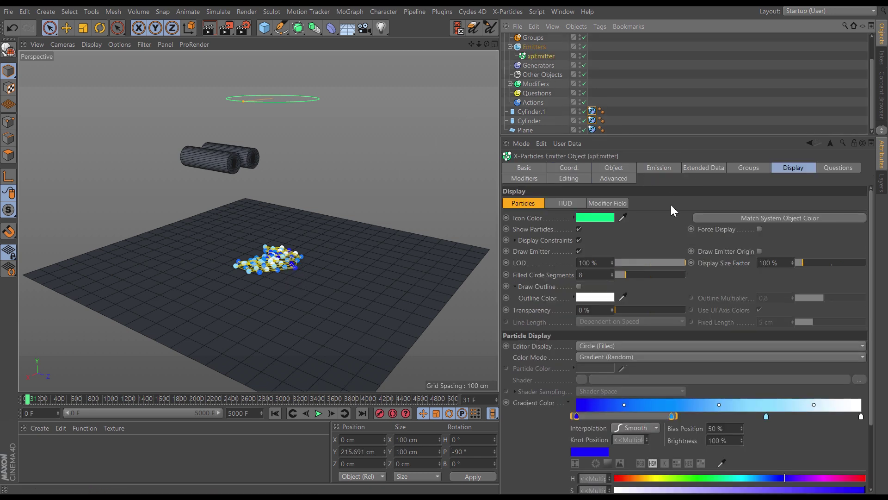
{"action": "left_click", "coordinate": [700, 169]}
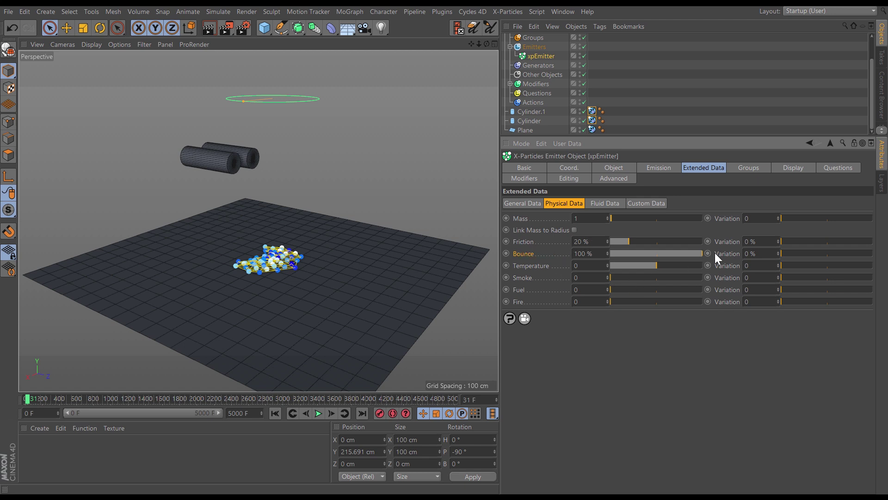
{"action": "left_click_drag", "start_coordinate": [649, 240], "coordinate": [704, 243]}
{"action": "left_click", "coordinate": [275, 413]}
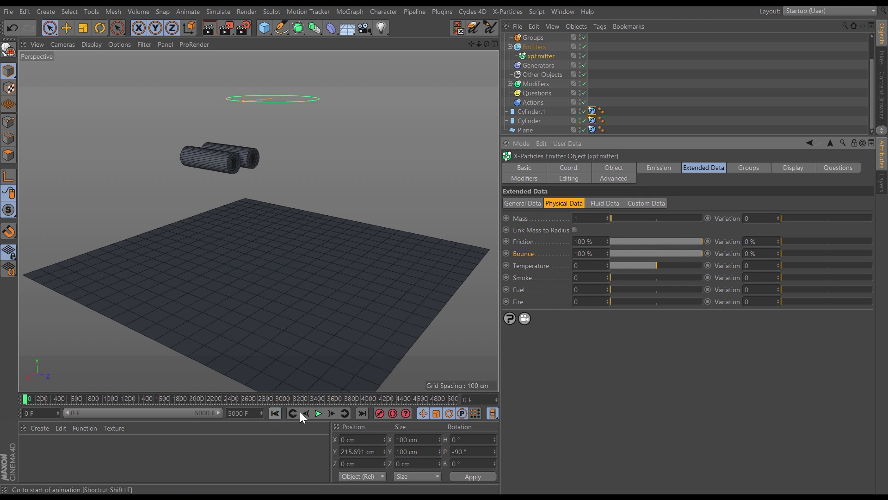
{"action": "left_click", "coordinate": [318, 413]}
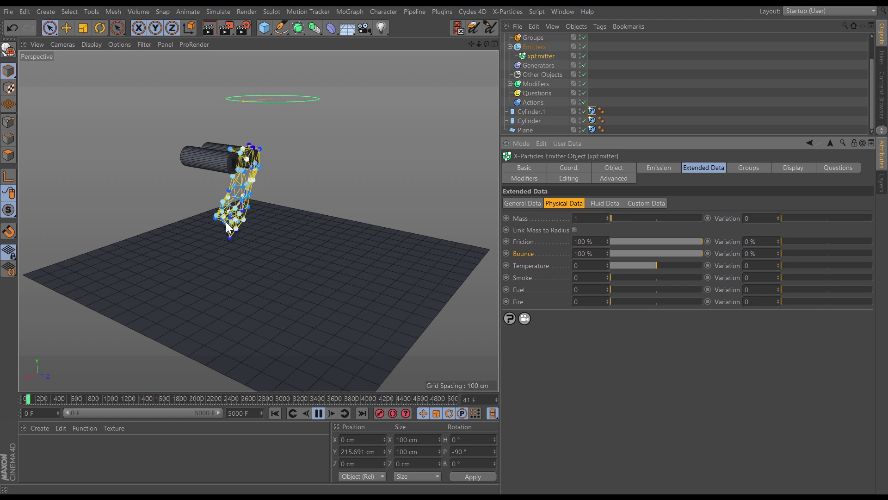
- Replay the connected particles draping over the cylinders several times and examine them from different angles
{"action": "scroll", "coordinate": [244, 159], "scroll_direction": "up", "scroll_amount": 3}
{"action": "scroll", "coordinate": [271, 154], "scroll_direction": "up", "scroll_amount": 2}
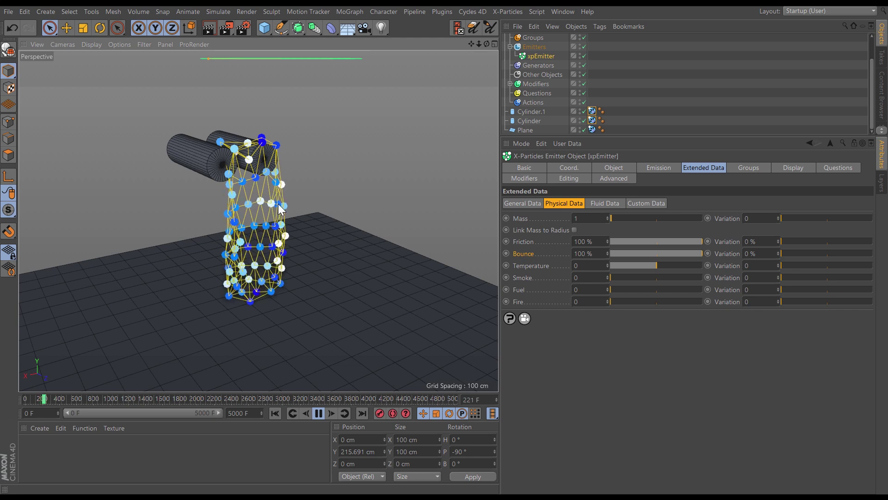
{"action": "left_click_drag", "start_coordinate": [257, 156], "coordinate": [293, 170], "text": "alt"}
{"action": "left_click", "coordinate": [275, 414]}
{"action": "mouse_move", "coordinate": [249, 217]}
{"action": "left_mouse_down", "text": "alt"}
{"action": "mouse_move", "coordinate": [233, 195]}
{"action": "mouse_move", "coordinate": [185, 183]}
{"action": "mouse_move", "coordinate": [257, 207]}
{"action": "left_mouse_up", "text": "alt"}
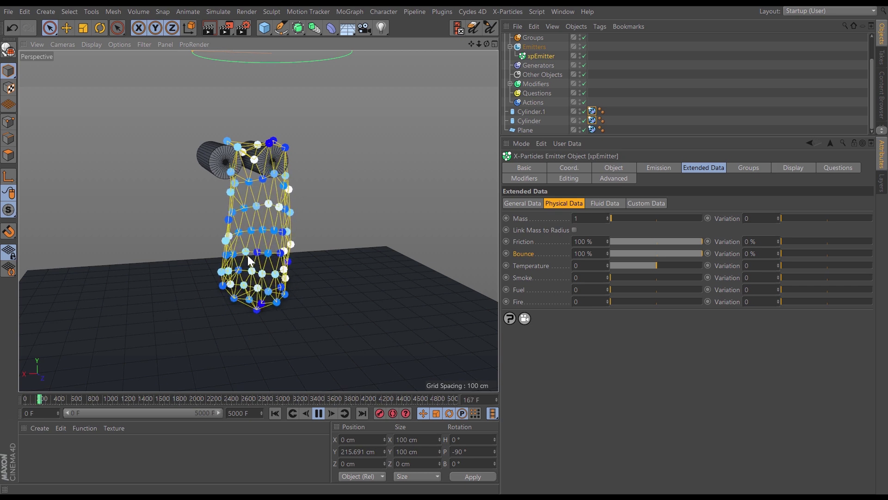
{"action": "left_click", "coordinate": [275, 413]}
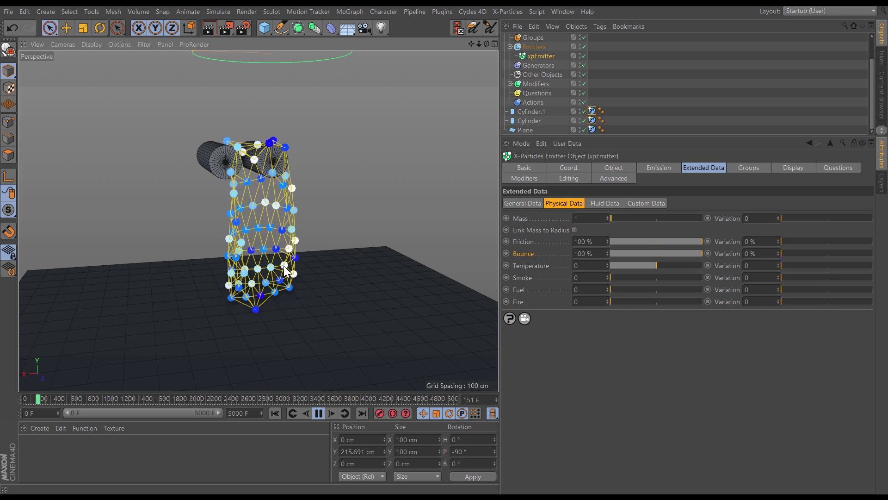
{"action": "left_click", "coordinate": [274, 412]}
{"action": "left_click_drag", "start_coordinate": [262, 237], "coordinate": [280, 205], "text": "alt"}
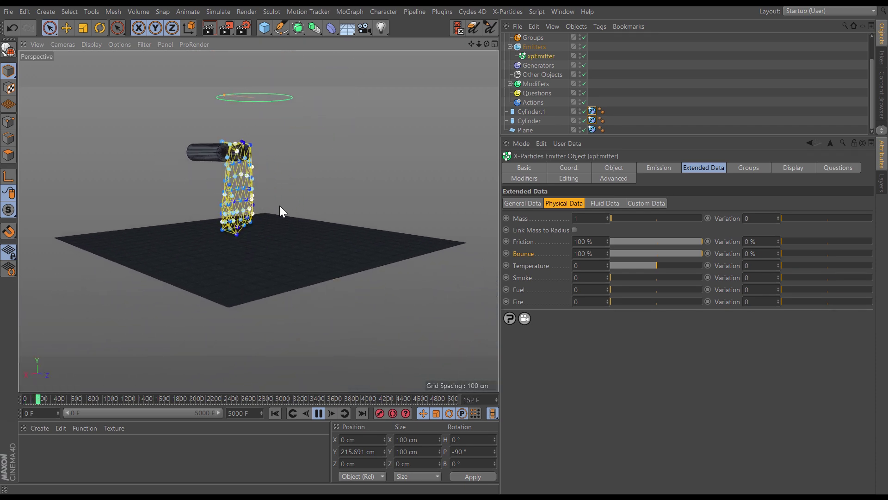
- Lower the ground plane to about Y -116 cm, well below the hanging particles
{"action": "left_click", "coordinate": [277, 265]}
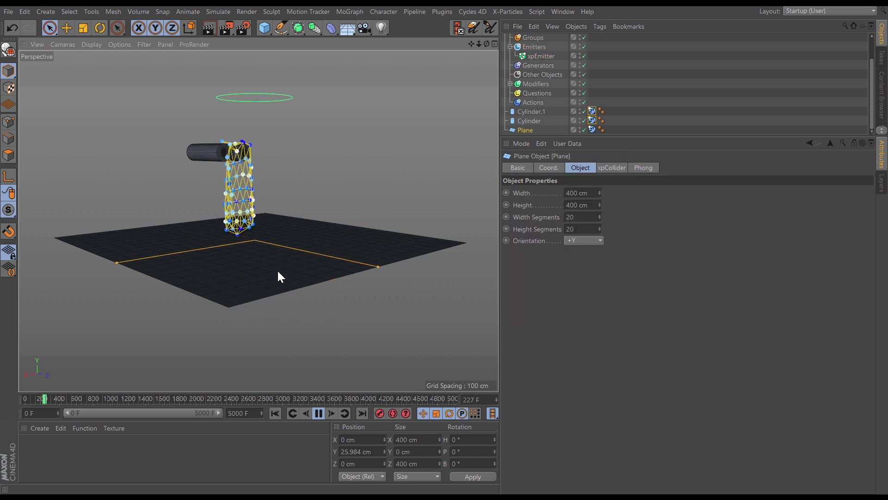
{"action": "left_click_drag", "start_coordinate": [255, 185], "coordinate": [265, 272]}
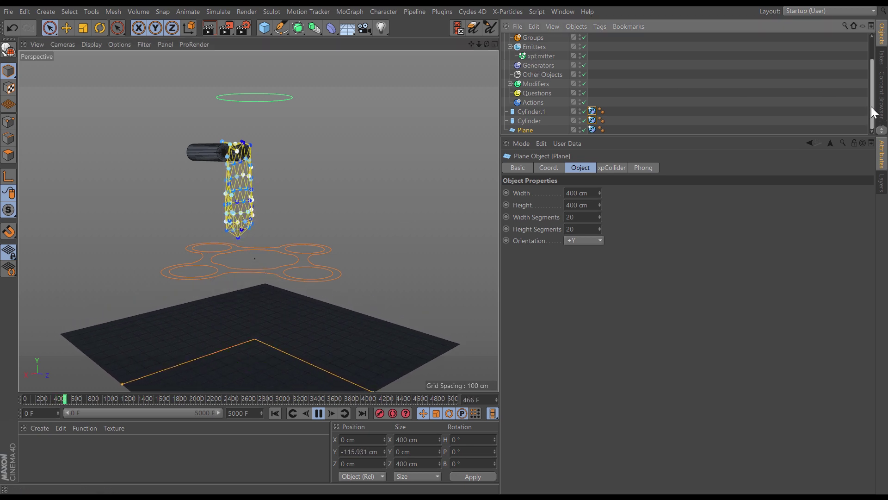
- Turn off Icon in Viewport for the xpSystem to hide its icon beneath the hanging particles
{"action": "scroll", "coordinate": [873, 116], "scroll_direction": "up", "scroll_amount": 2}
{"action": "left_click", "coordinate": [535, 38]}
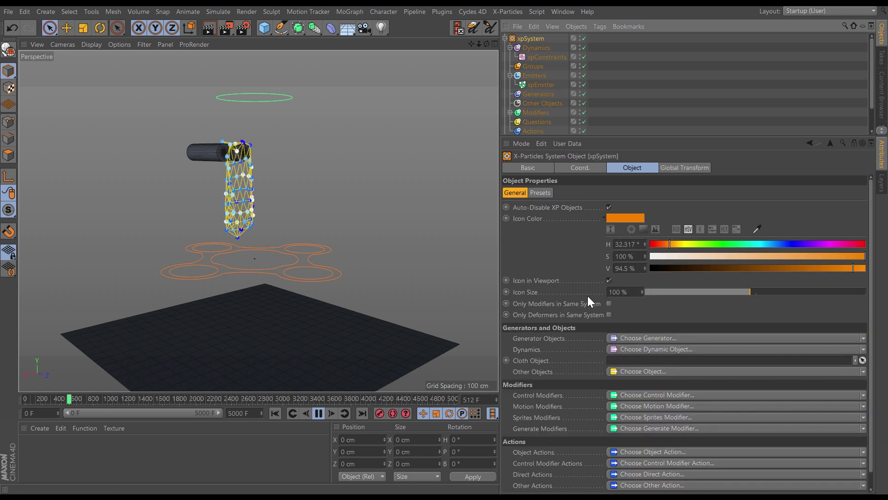
{"action": "left_click", "coordinate": [610, 281]}
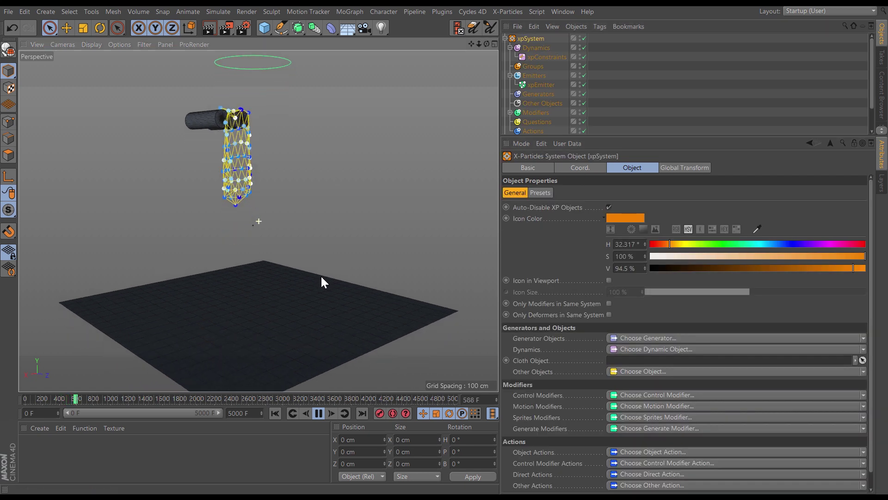
{"action": "left_click_drag", "start_coordinate": [277, 231], "coordinate": [288, 161], "text": "alt"}
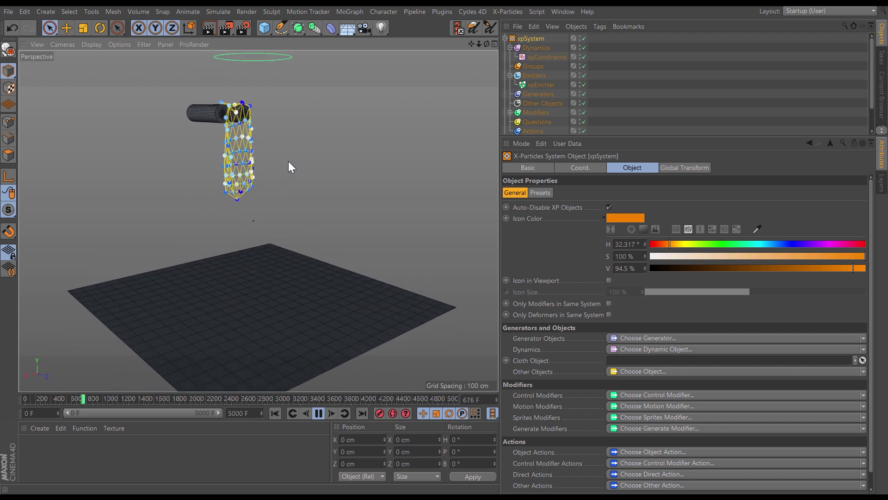
- Reduce the stiffness of the xpConstraints birth connections to 38% while the simulation plays
{"action": "left_click", "coordinate": [545, 57]}
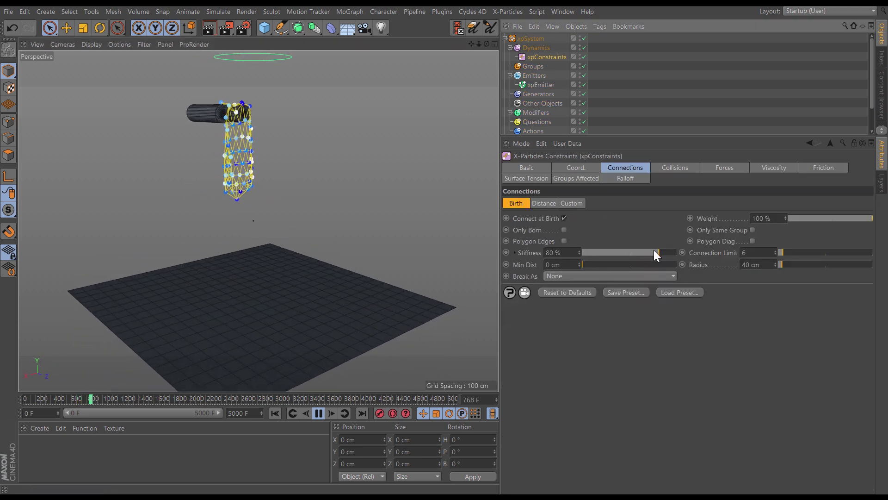
{"action": "left_click_drag", "start_coordinate": [654, 251], "coordinate": [646, 255]}
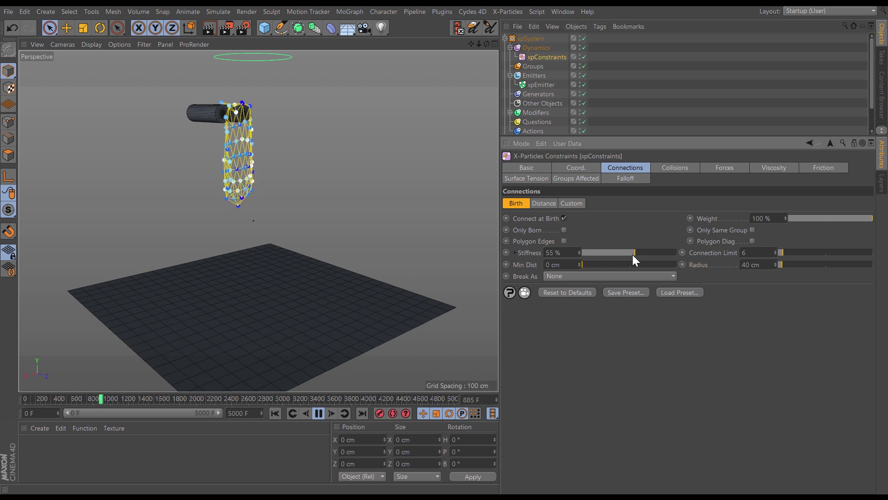
{"action": "left_click_drag", "start_coordinate": [625, 256], "coordinate": [618, 255]}
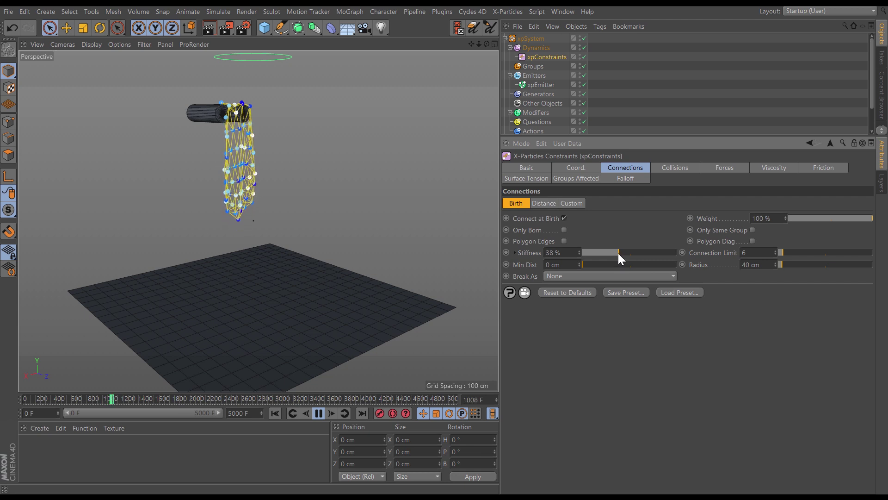
- Lower the birth connection stiffness to 25% and 9%, raise it to 57%, and replay the simulation from the start
{"action": "left_click_drag", "start_coordinate": [616, 257], "coordinate": [608, 260]}
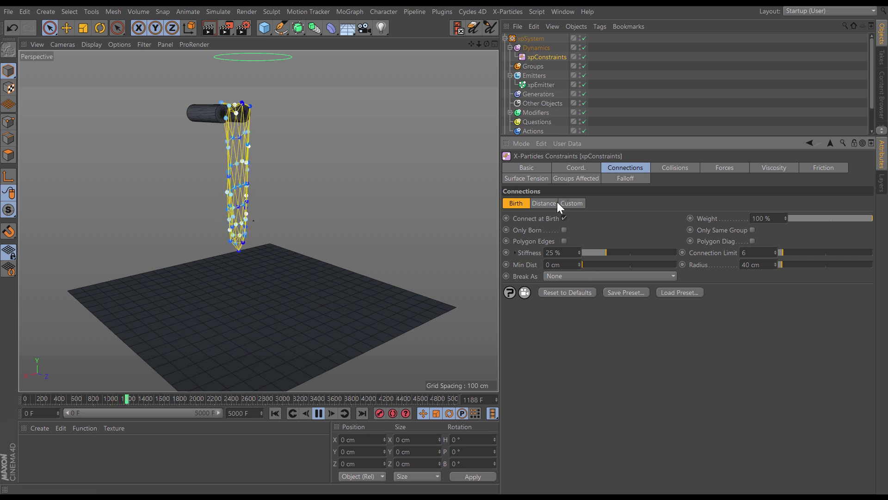
{"action": "left_click_drag", "start_coordinate": [601, 255], "coordinate": [591, 254]}
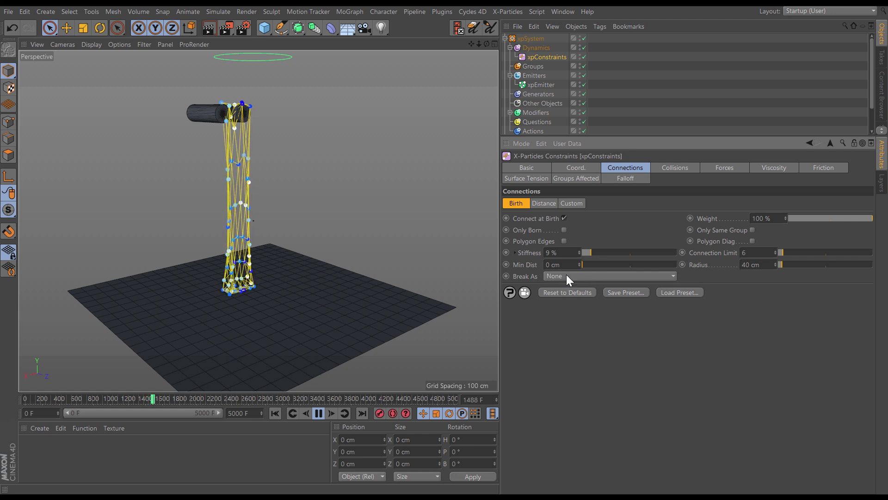
{"action": "left_click_drag", "start_coordinate": [597, 251], "coordinate": [633, 254]}
{"action": "left_click", "coordinate": [277, 412]}
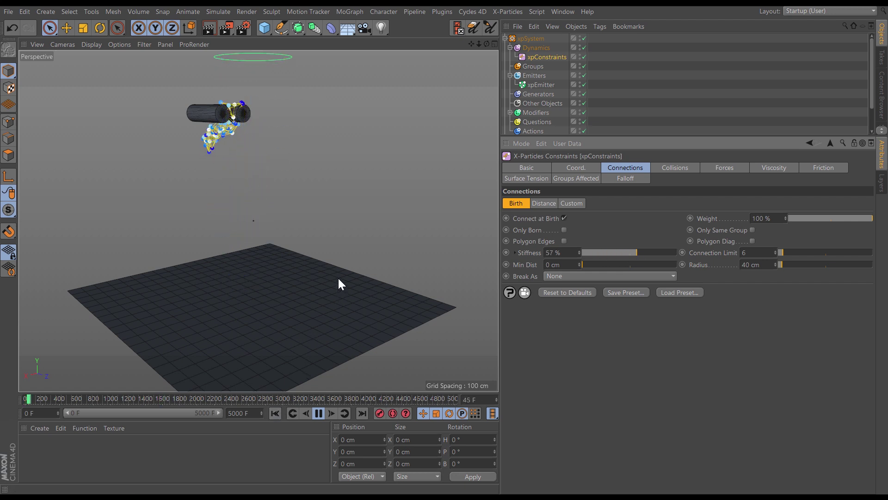
{"action": "left_click_drag", "start_coordinate": [246, 171], "coordinate": [226, 163], "text": "alt"}
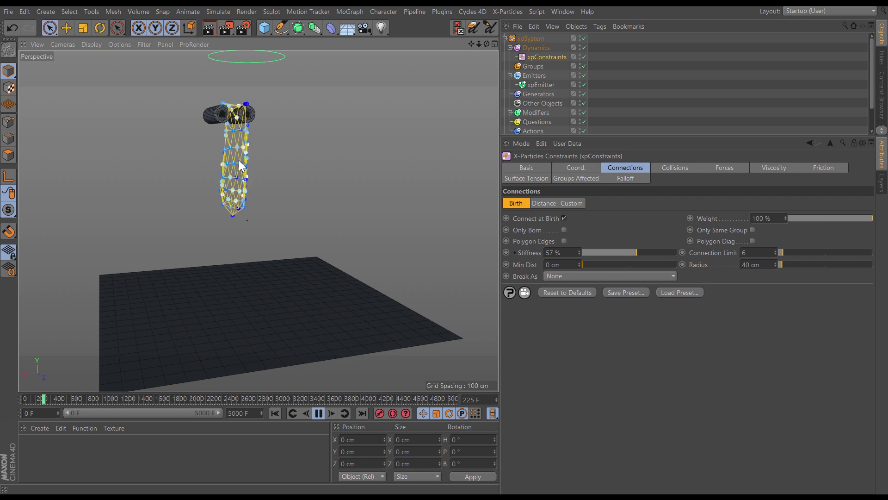
{"action": "mouse_move", "coordinate": [244, 163]}
{"action": "left_mouse_down", "text": "alt"}
{"action": "mouse_move", "coordinate": [193, 166]}
{"action": "mouse_move", "coordinate": [233, 175]}
{"action": "left_mouse_up", "text": "alt"}
{"action": "right_click_drag", "start_coordinate": [233, 175], "coordinate": [276, 240], "text": "alt"}
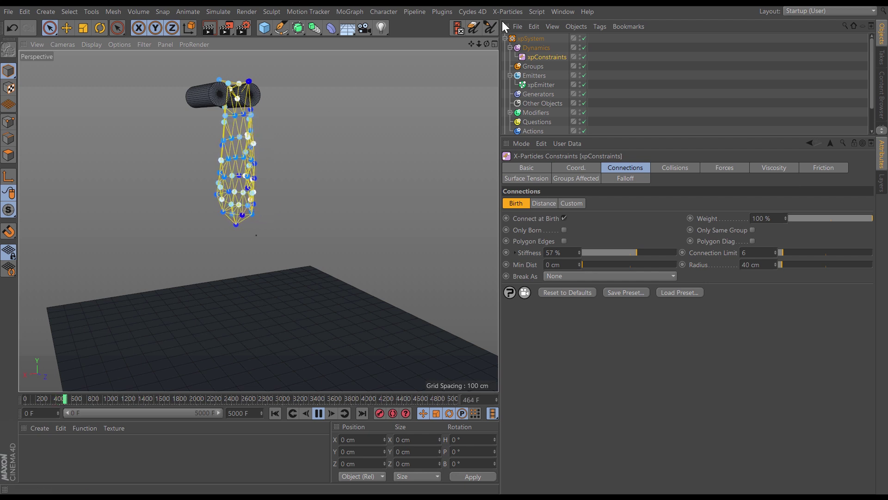
- Add an xpWind motion modifier to the X-Particles system and view the hanging particles from the side
{"action": "left_click", "coordinate": [534, 112]}
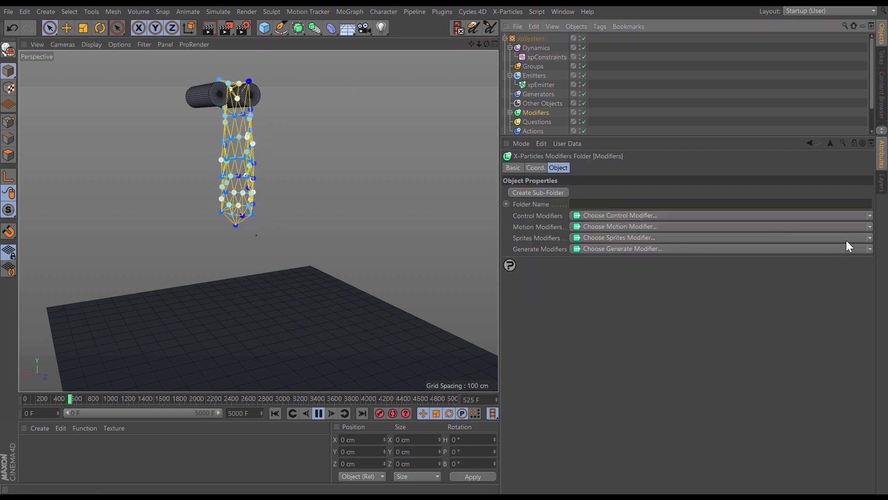
{"action": "left_click", "coordinate": [869, 227]}
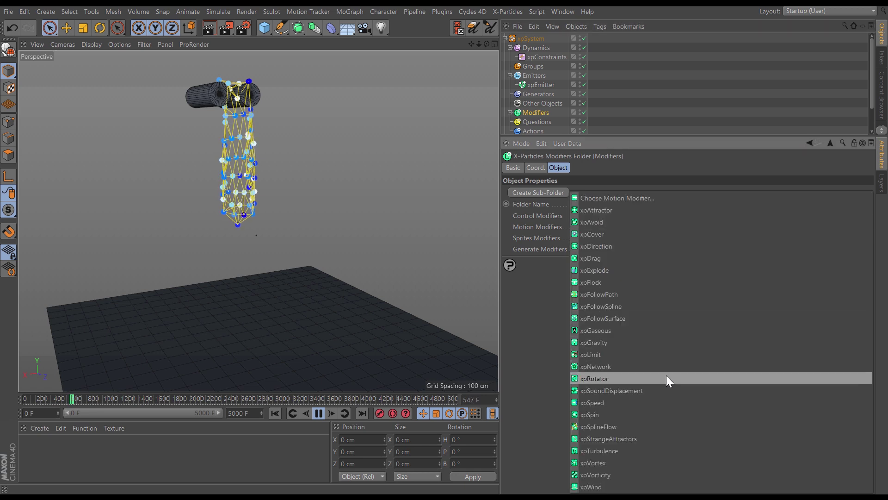
{"action": "left_click", "coordinate": [637, 487]}
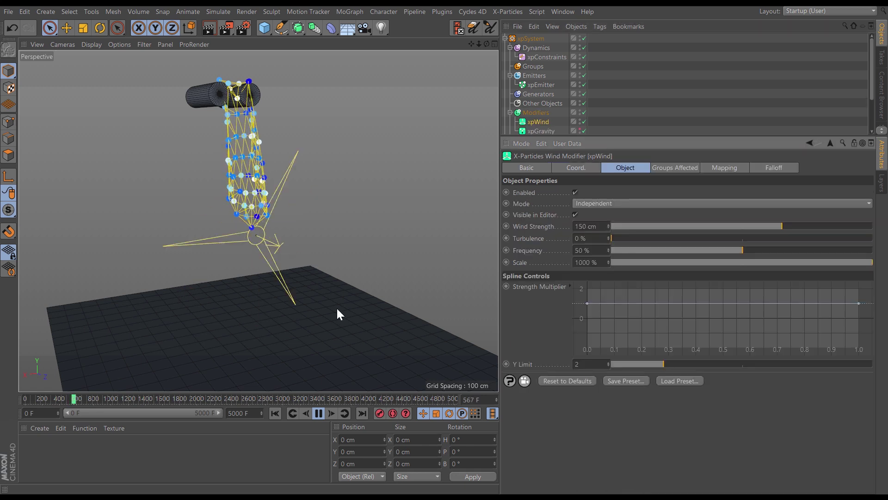
{"action": "left_click_drag", "start_coordinate": [268, 206], "coordinate": [343, 213], "text": "alt"}
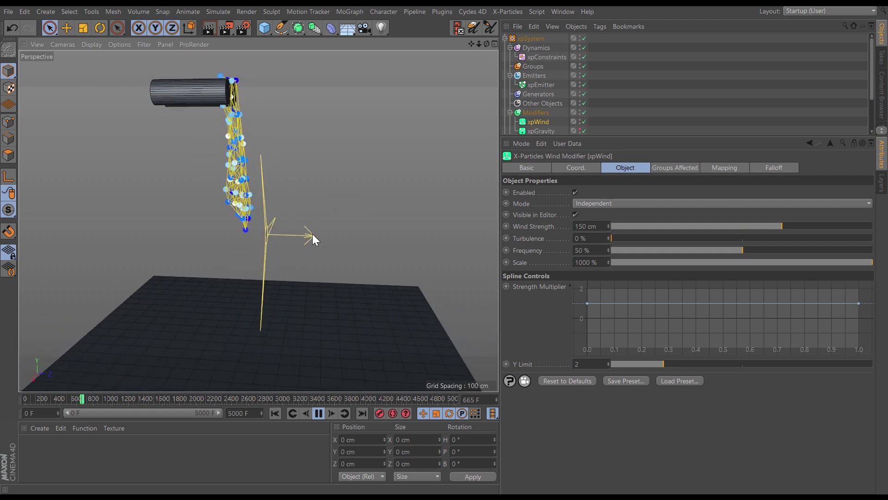
- Increase the xpWind strength to 351 cm and its turbulence to 6% while the simulation plays
{"action": "left_click_drag", "start_coordinate": [791, 227], "coordinate": [829, 229]}
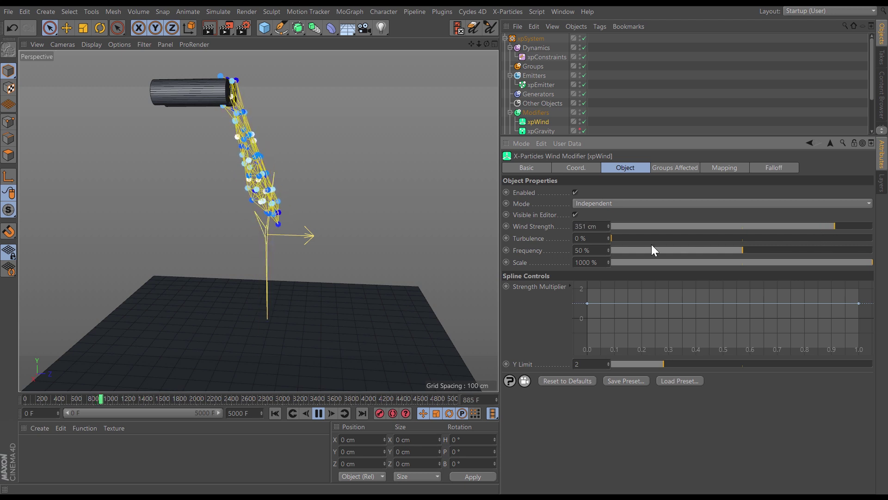
{"action": "left_click", "coordinate": [608, 236]}
{"action": "left_click", "coordinate": [610, 236]}
{"action": "left_click", "coordinate": [610, 237]}
{"action": "left_click", "coordinate": [609, 237]}
{"action": "left_click", "coordinate": [610, 236]}
{"action": "left_click", "coordinate": [609, 239]}
{"action": "left_click", "coordinate": [609, 239]}
{"action": "left_click", "coordinate": [609, 239]}
{"action": "left_click", "coordinate": [610, 240]}
{"action": "left_click", "coordinate": [609, 239]}
{"action": "left_click", "coordinate": [609, 237]}
{"action": "left_click", "coordinate": [609, 237]}
{"action": "left_click", "coordinate": [609, 237]}
{"action": "left_click", "coordinate": [609, 237]}
{"action": "left_click", "coordinate": [609, 237]}
{"action": "left_click", "coordinate": [609, 237]}
{"action": "mouse_move", "coordinate": [255, 276]}
{"action": "left_mouse_down", "text": "alt"}
{"action": "mouse_move", "coordinate": [171, 273]}
{"action": "mouse_move", "coordinate": [252, 268]}
{"action": "left_mouse_up", "text": "alt"}
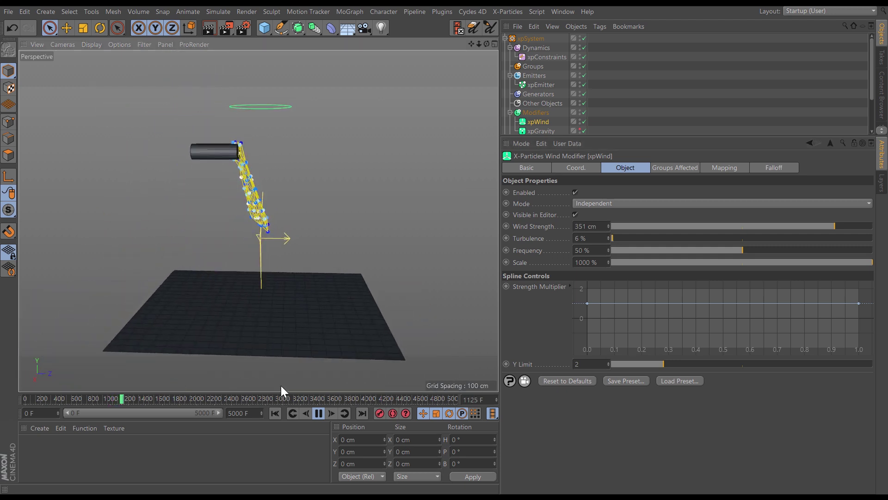
- Replay the simulation from the start while reducing the xpWind strength to 245 cm and down to 109 cm
{"action": "left_click", "coordinate": [275, 413]}
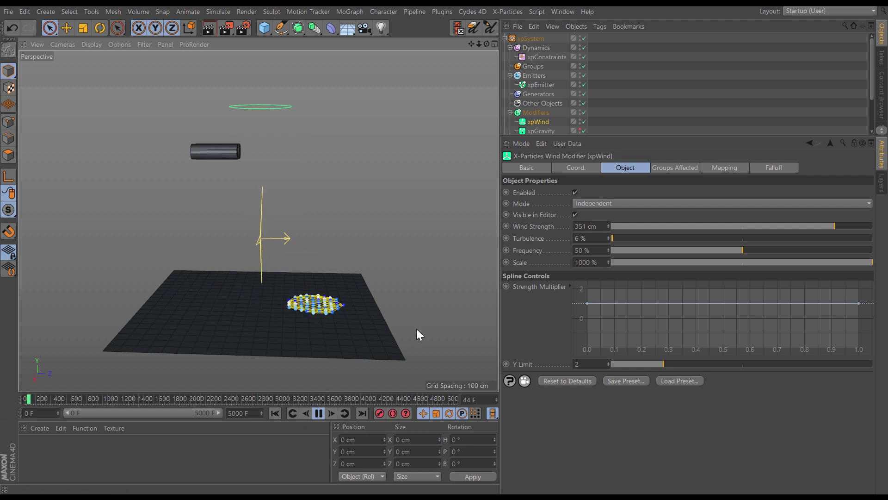
{"action": "left_click_drag", "start_coordinate": [825, 225], "coordinate": [771, 247]}
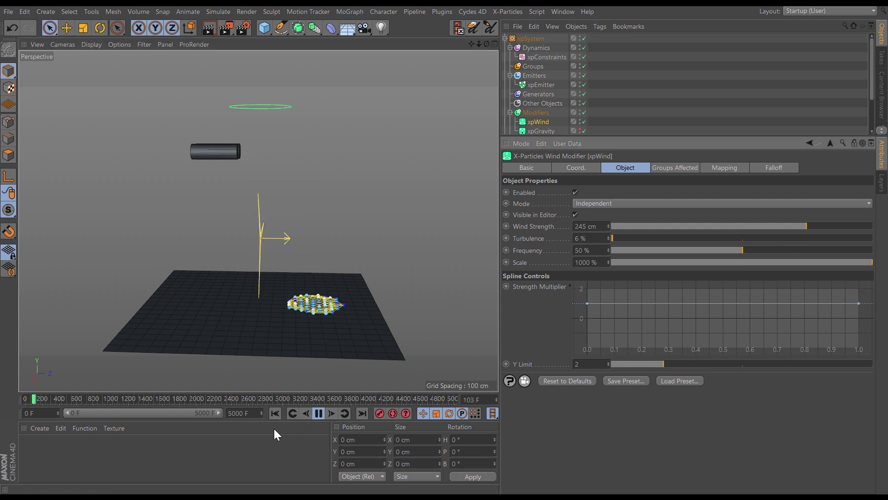
{"action": "left_click", "coordinate": [275, 413]}
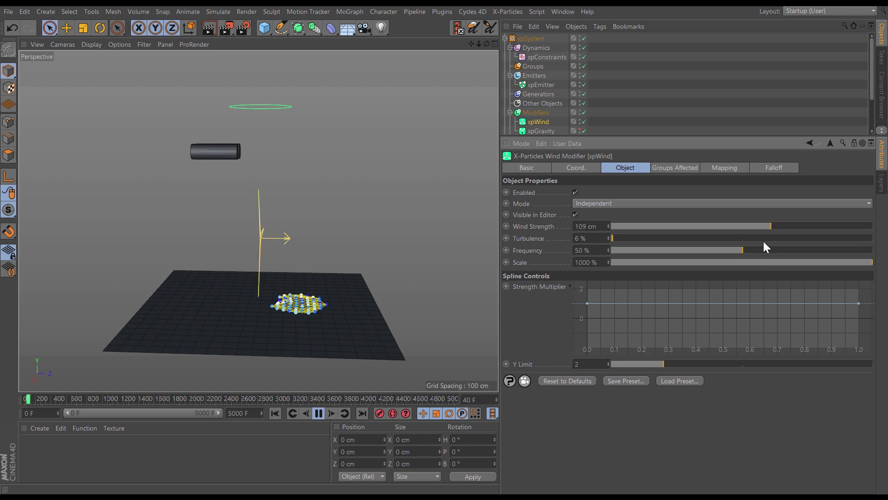
{"action": "left_click", "coordinate": [274, 413]}
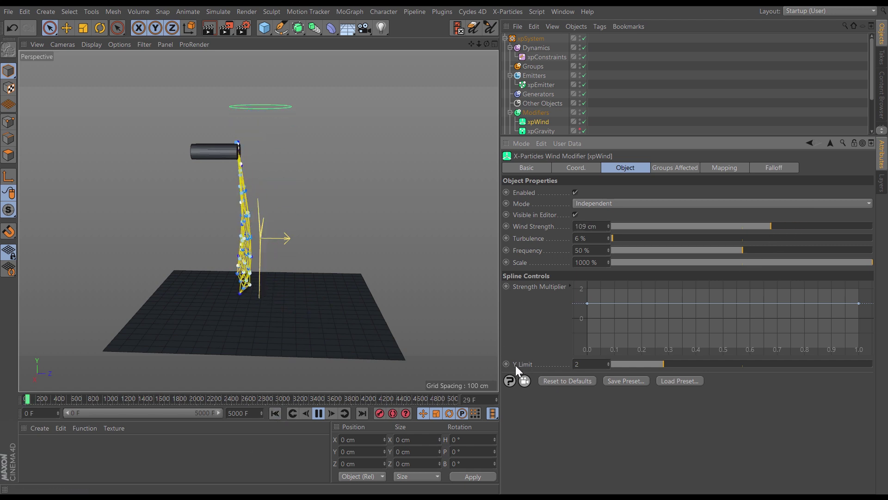
{"action": "left_click_drag", "start_coordinate": [229, 187], "coordinate": [292, 218], "text": "alt"}
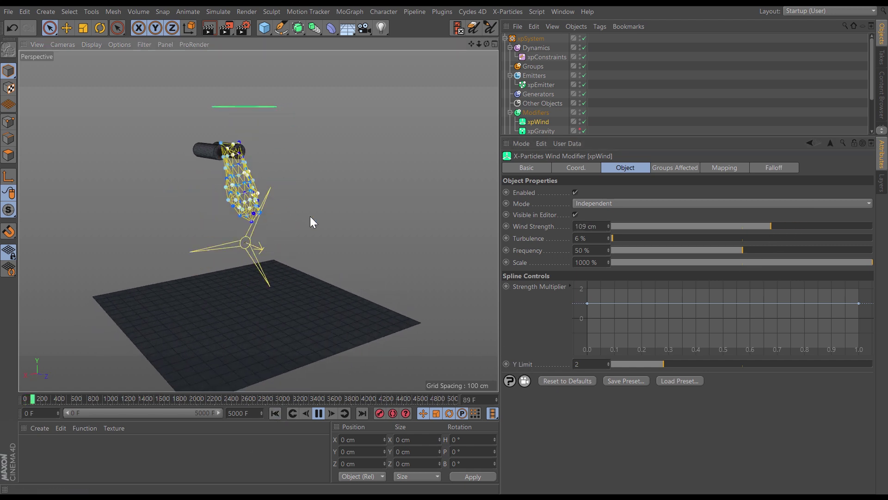
- Set the xpWind strength to 411 cm, scale to 200% and turbulence to 57%, and examine the blown particles from several angles
{"action": "left_click_drag", "start_coordinate": [771, 226], "coordinate": [850, 226]}
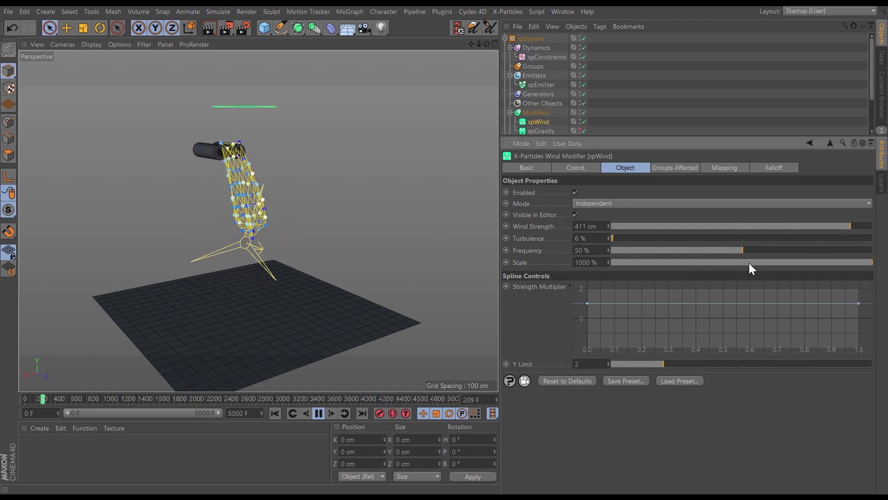
{"action": "left_click_drag", "start_coordinate": [749, 263], "coordinate": [748, 265]}
{"action": "left_click_drag", "start_coordinate": [670, 277], "coordinate": [663, 264]}
{"action": "left_click_drag", "start_coordinate": [623, 237], "coordinate": [626, 240]}
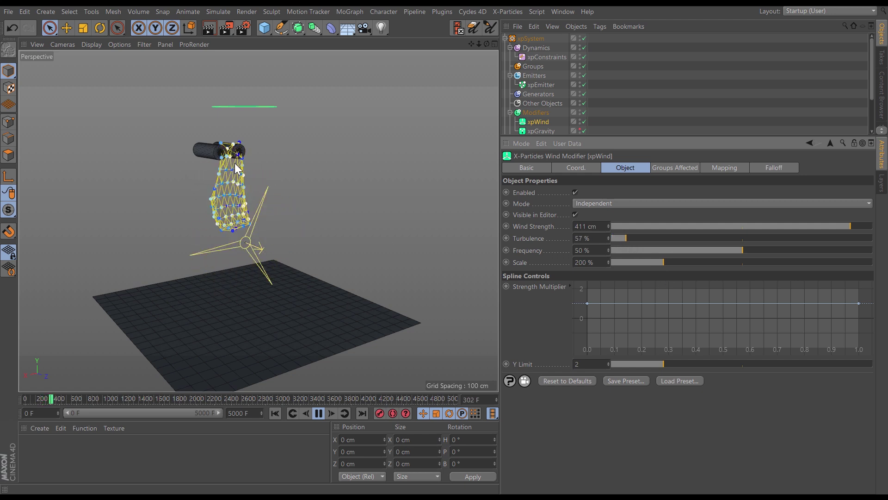
{"action": "left_click_drag", "start_coordinate": [249, 184], "coordinate": [281, 191], "text": "alt"}
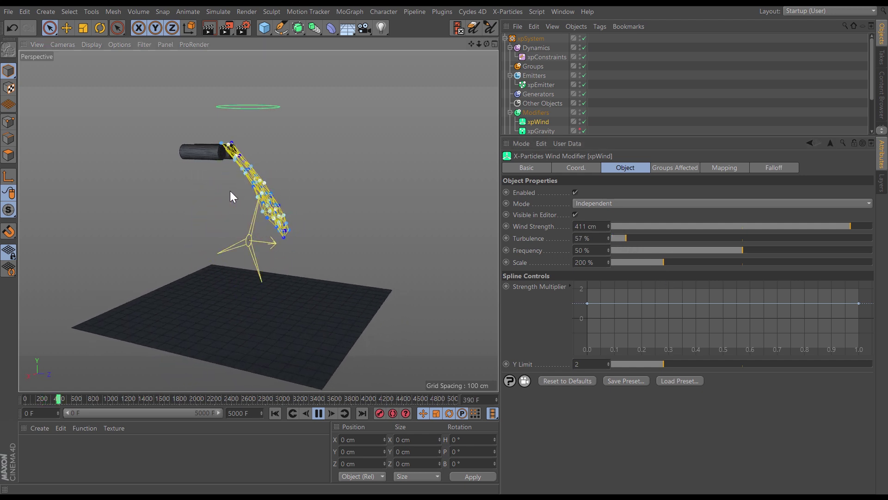
{"action": "mouse_move", "coordinate": [229, 187]}
{"action": "left_mouse_down", "text": "alt"}
{"action": "mouse_move", "coordinate": [217, 198]}
{"action": "mouse_move", "coordinate": [232, 199]}
{"action": "left_mouse_up", "text": "alt"}
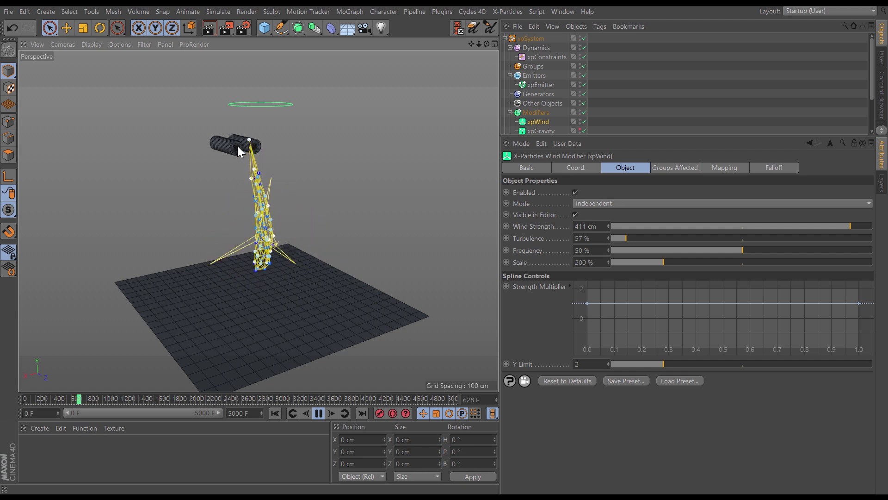
{"action": "left_click_drag", "start_coordinate": [260, 150], "coordinate": [271, 157], "text": "alt"}
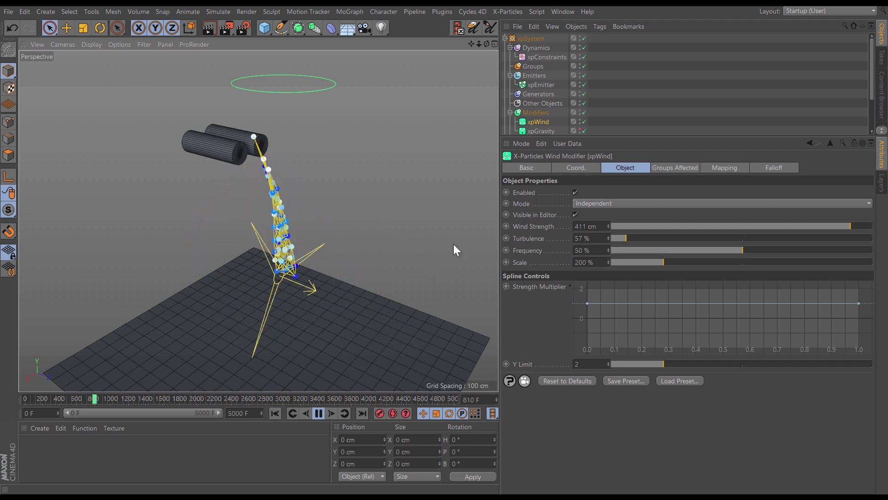
- Delete the xpWind modifier and replay the particle drape from the first frame
{"action": "key", "text": "Delete"}
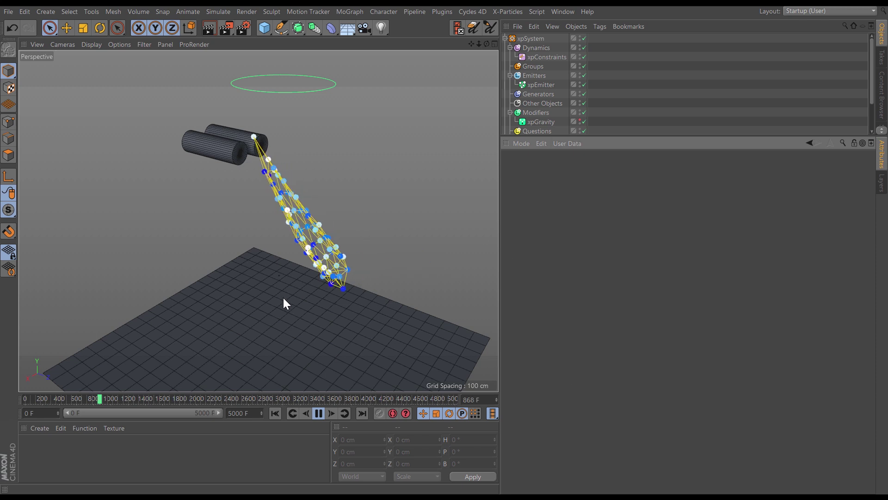
{"action": "left_click", "coordinate": [276, 412]}
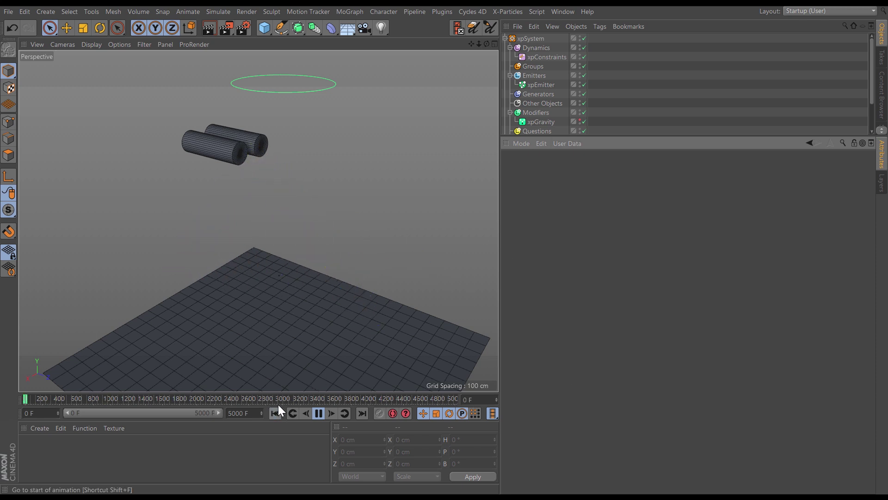
{"action": "left_click_drag", "start_coordinate": [246, 218], "coordinate": [281, 210], "text": "alt"}
- Lower the xpConstraints birth connection stiffness to 16% and raise it to 100% while the simulation plays
{"action": "left_click", "coordinate": [567, 57]}
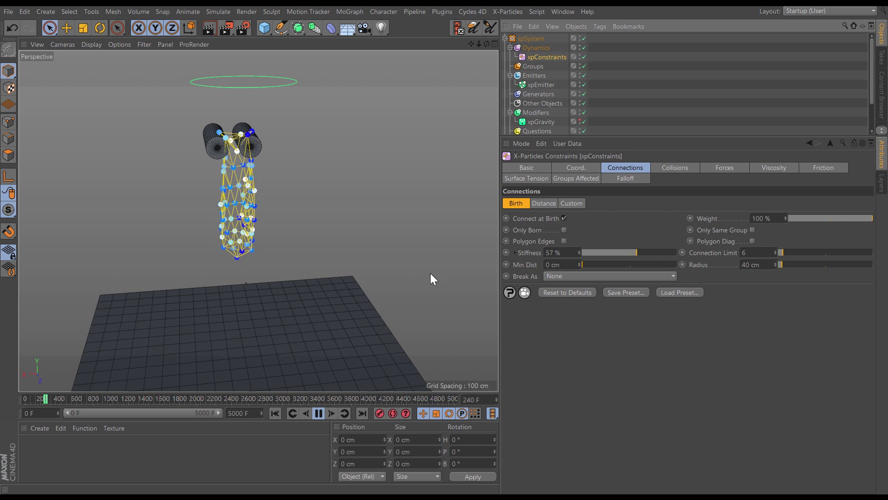
{"action": "left_click_drag", "start_coordinate": [626, 253], "coordinate": [595, 257]}
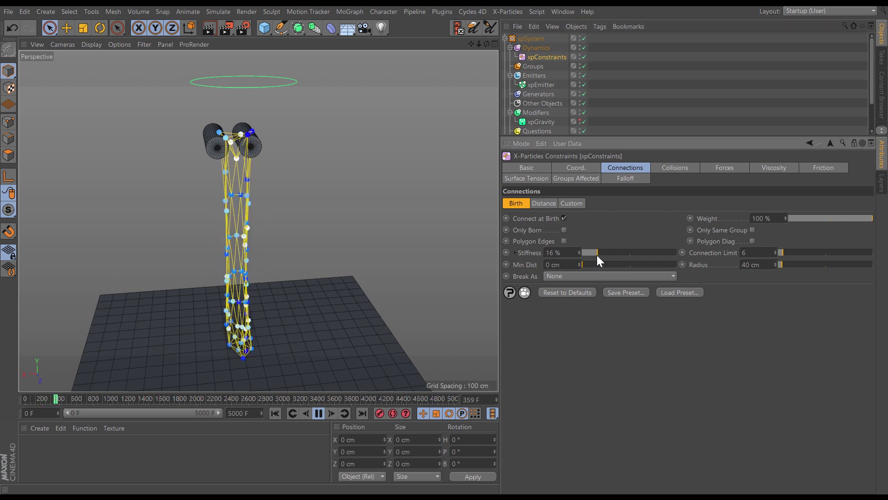
{"action": "left_click_drag", "start_coordinate": [601, 254], "coordinate": [684, 257]}
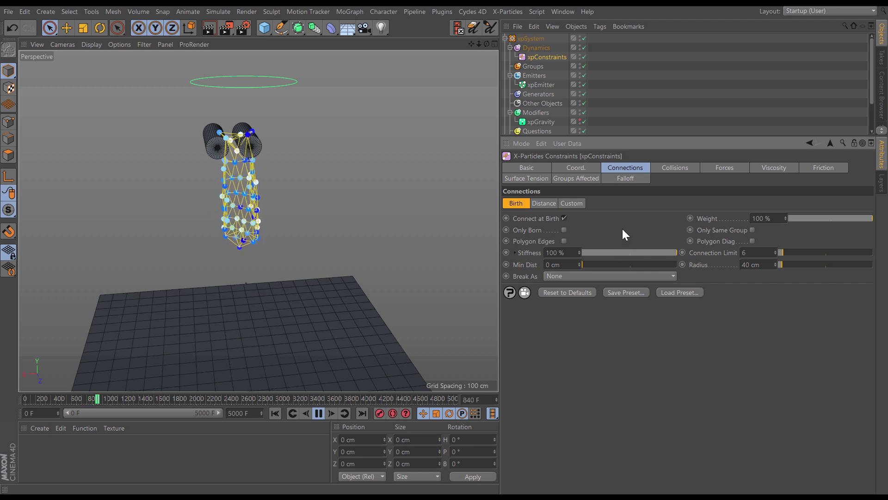
- Set the X-Particles dynamics Subframe Steps to 3 in the project settings
{"action": "key", "text": "ctrl+d"}
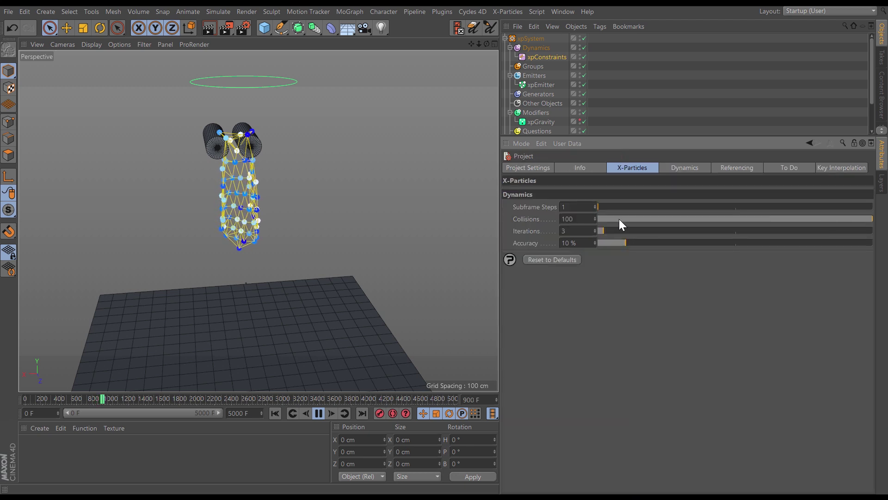
{"action": "left_click", "coordinate": [540, 168]}
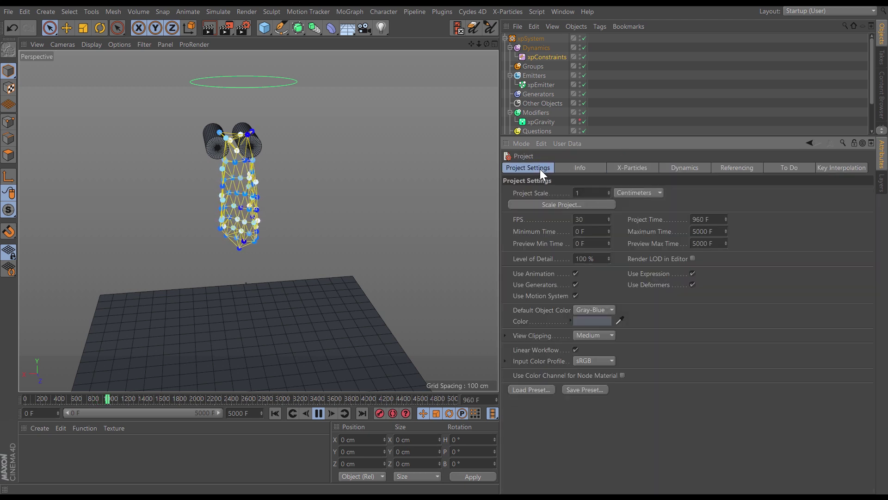
{"action": "left_click", "coordinate": [644, 167]}
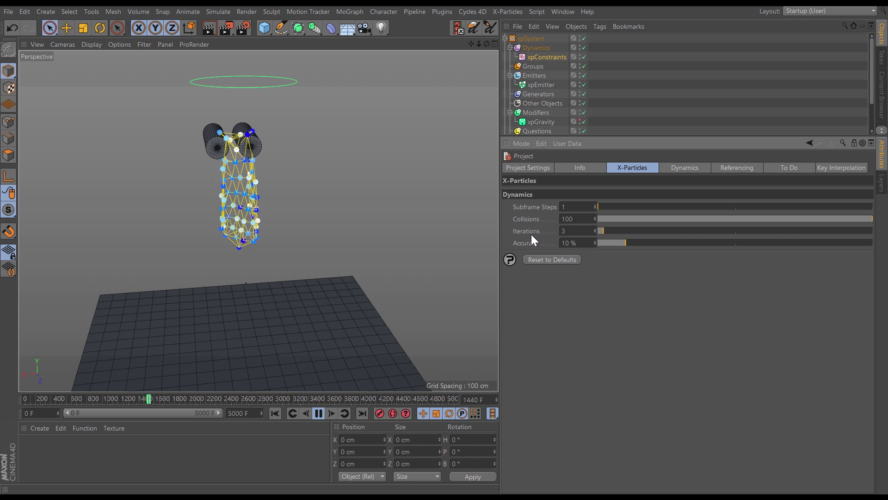
{"action": "left_click", "coordinate": [564, 207]}
{"action": "type", "text": "3"}
{"action": "key", "text": "Return"}
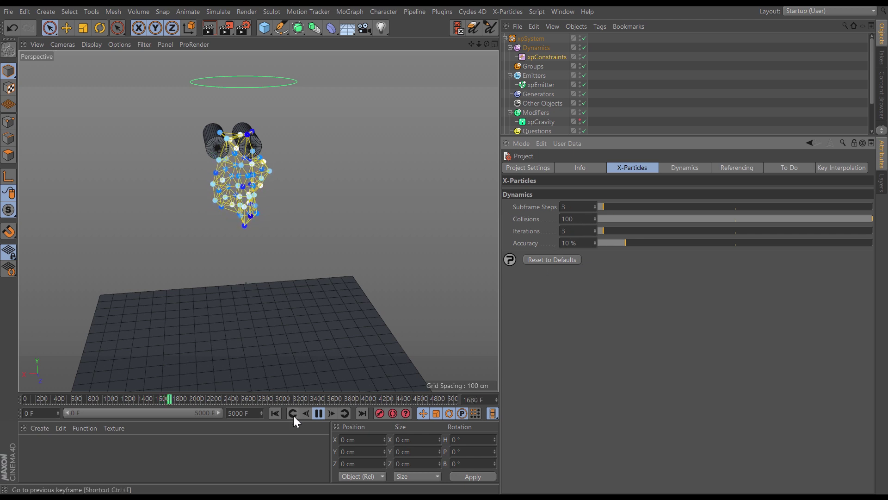
- Restart the simulation and reduce the xpConstraints birth connection stiffness to 3%
{"action": "left_click", "coordinate": [275, 412]}
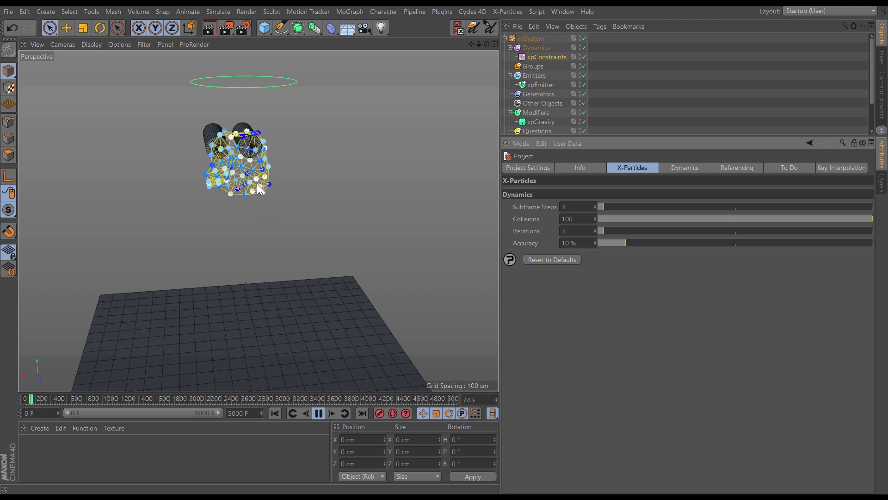
{"action": "left_click", "coordinate": [546, 57]}
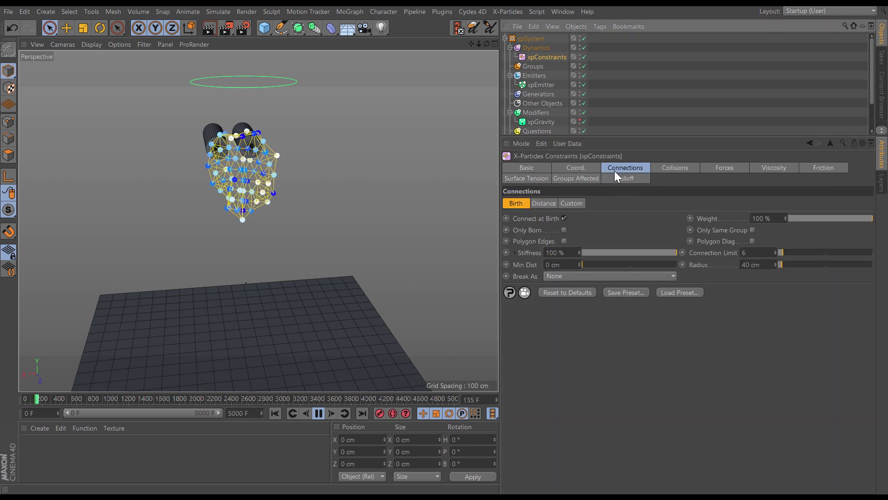
{"action": "left_click_drag", "start_coordinate": [660, 254], "coordinate": [582, 259]}
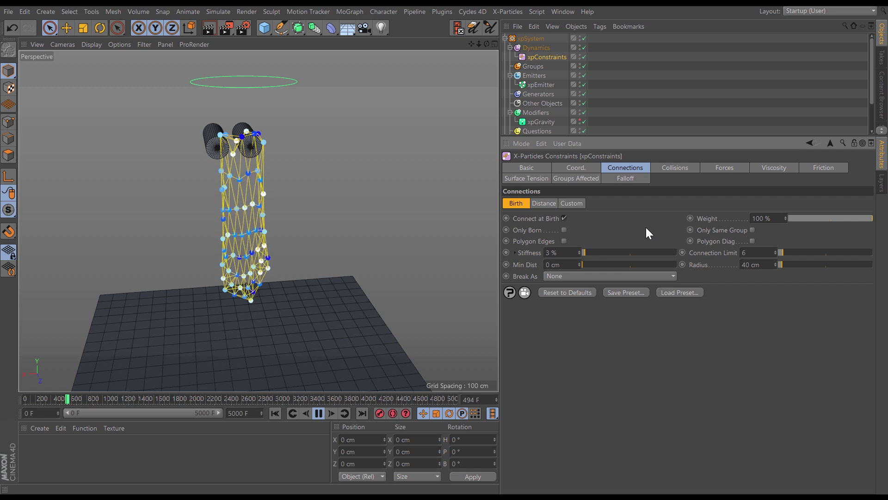
- Enter 100 for the X-Particles dynamics Collisions in the project settings and return to the xpConstraints settings
{"action": "key", "text": "ctrl+d"}
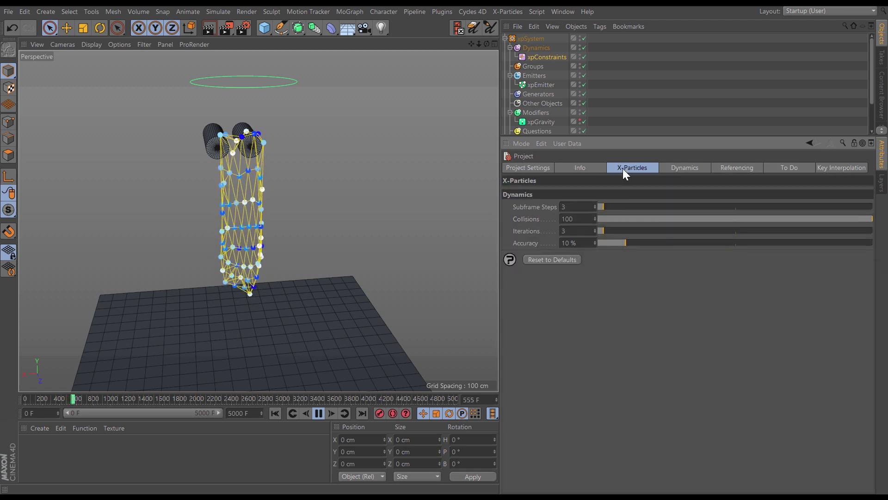
{"action": "double_click", "coordinate": [569, 219]}
{"action": "type", "text": "100"}
{"action": "key", "text": "Return"}
{"action": "left_click", "coordinate": [545, 57]}
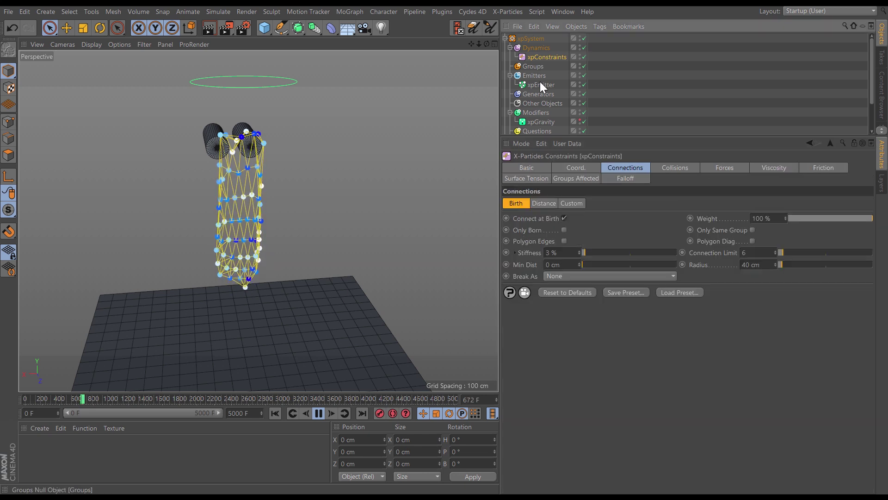
- Lower the xpConstraints birth connection stiffness to 2% and down to 0% while the simulation plays
{"action": "left_click", "coordinate": [579, 254]}
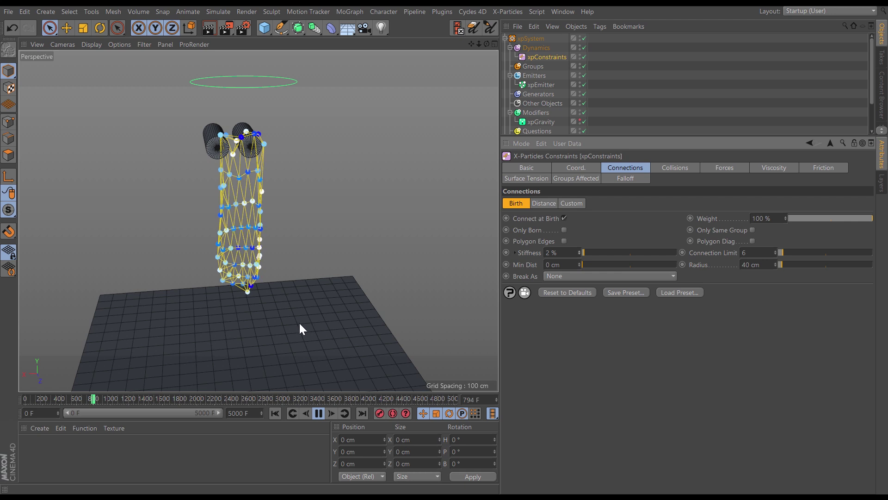
{"action": "left_click_drag", "start_coordinate": [247, 259], "coordinate": [287, 246], "text": "alt"}
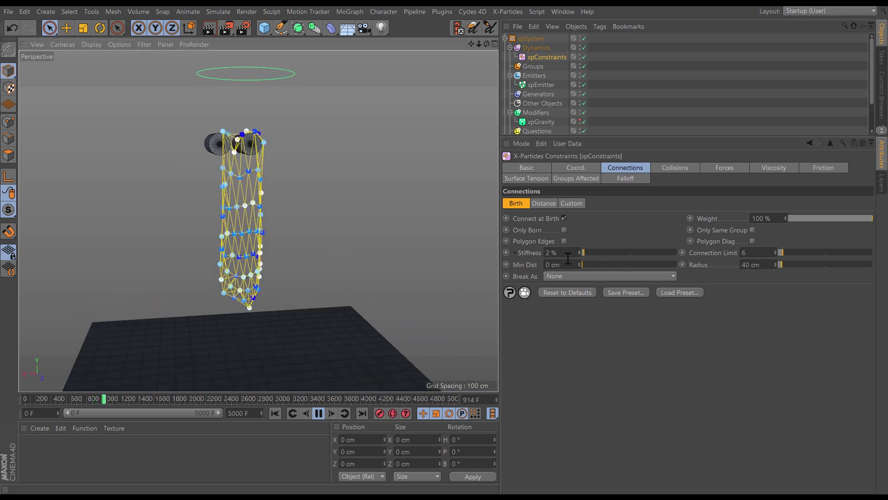
{"action": "left_click_drag", "start_coordinate": [568, 254], "coordinate": [536, 270]}
{"action": "type", "text": "0"}
{"action": "key", "text": "Return"}
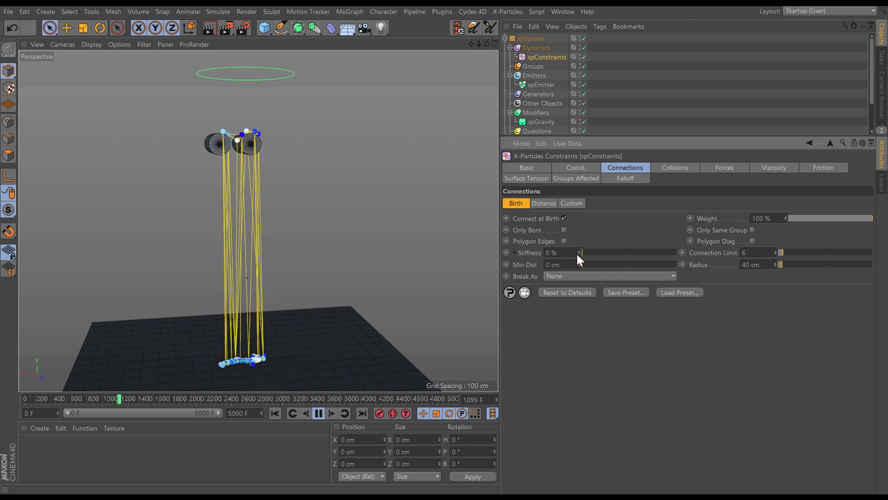
- Set the xpConstraints birth connection stiffness to 5% and restart the simulation
{"action": "type", "text": "5"}
{"action": "key", "text": "Return"}
{"action": "left_click", "coordinate": [279, 415]}
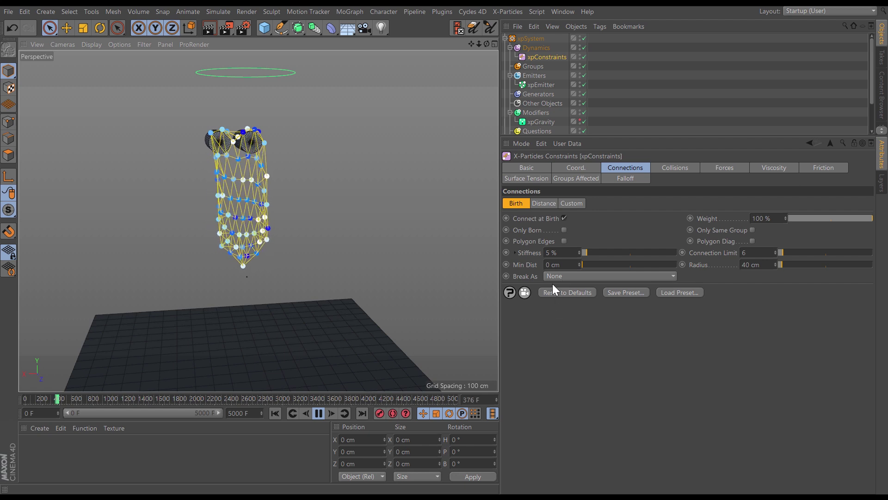
- Set the X-Particles dynamics Subframe Steps to 1 in the project settings, return to xpConstraints and restart the simulation
{"action": "key", "text": "ctrl+d"}
{"action": "left_click_drag", "start_coordinate": [568, 208], "coordinate": [547, 212]}
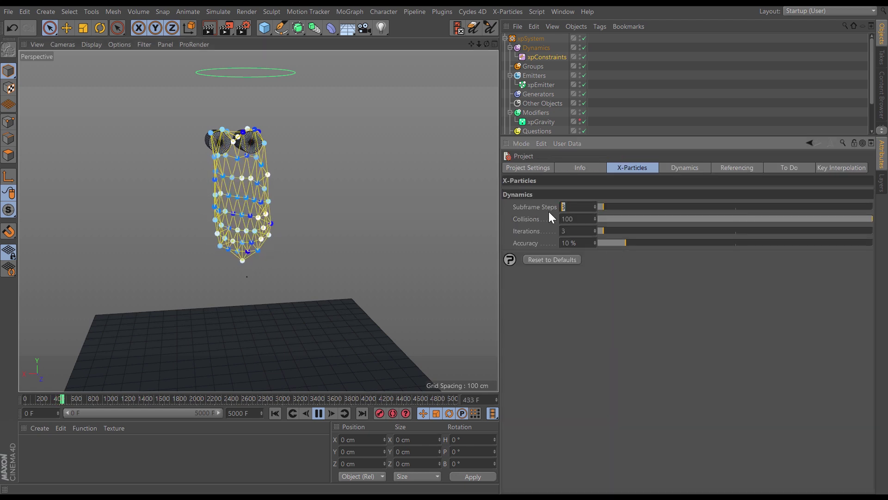
{"action": "type", "text": "1"}
{"action": "key", "text": "Return"}
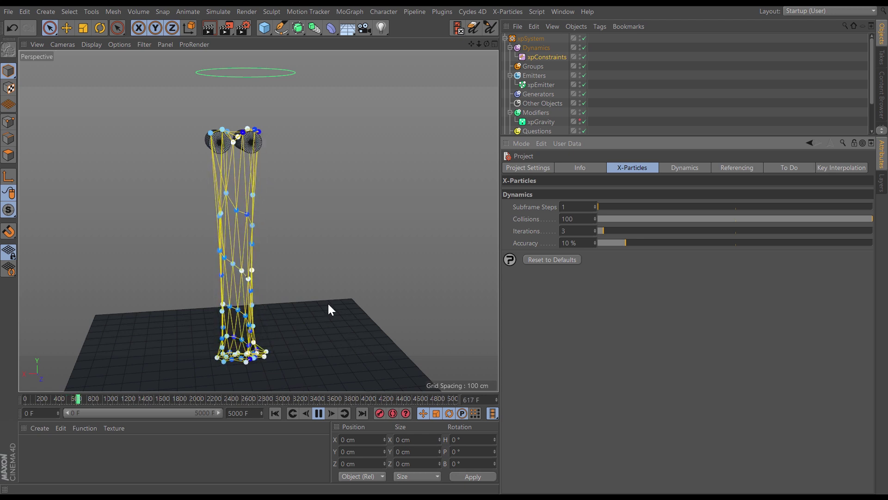
{"action": "left_click", "coordinate": [559, 56]}
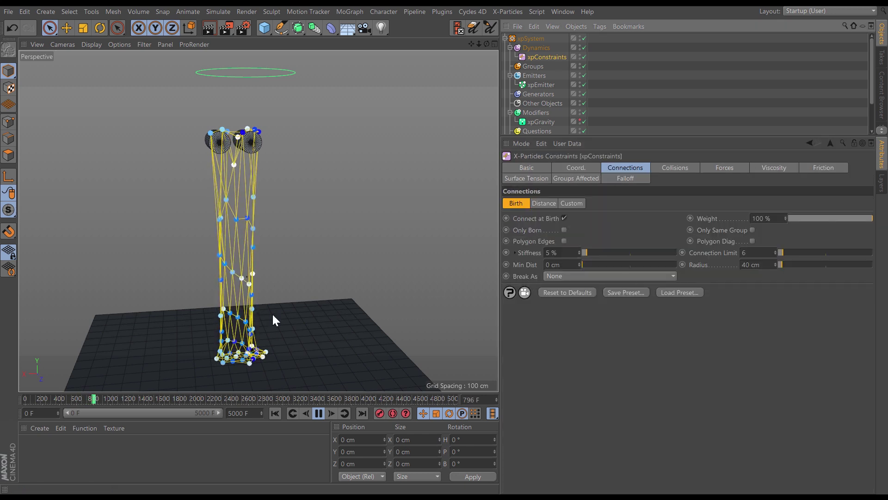
{"action": "left_click", "coordinate": [276, 413]}
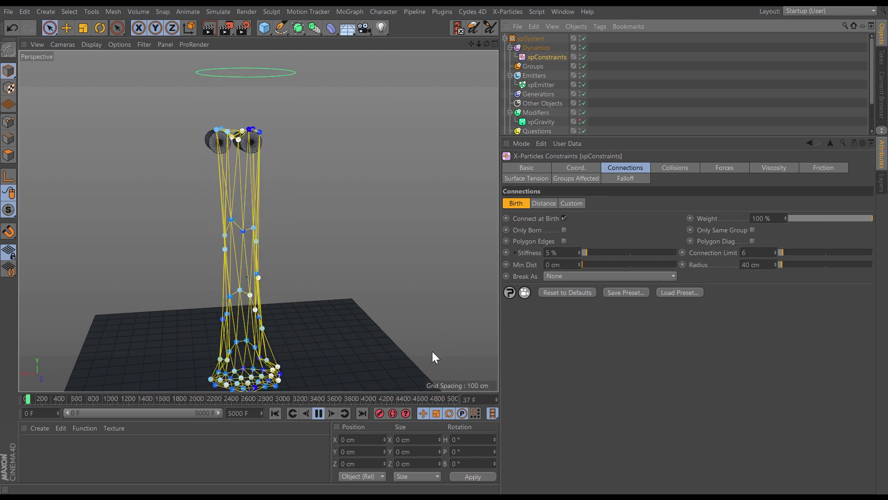
- Stop and rewind the simulation and set the birth connections' Break As mode to Relative Connected
{"action": "left_click", "coordinate": [574, 277]}
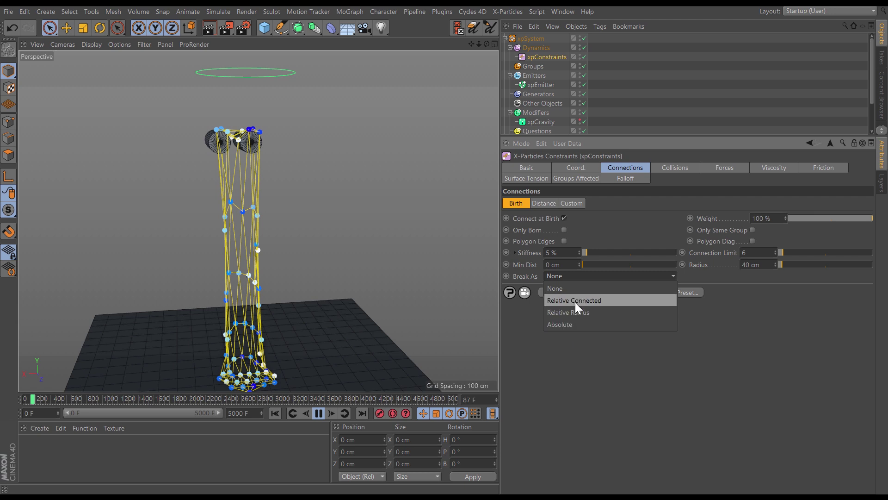
{"action": "left_click", "coordinate": [575, 349]}
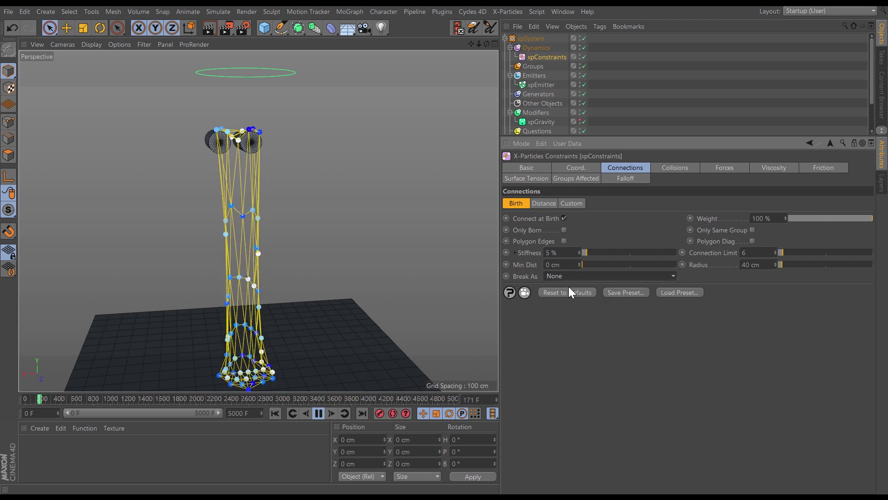
{"action": "left_click", "coordinate": [319, 413]}
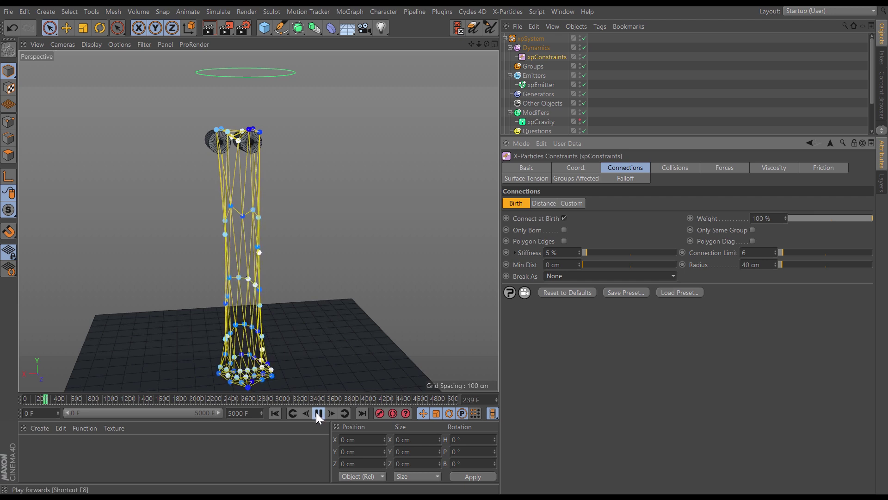
{"action": "left_click", "coordinate": [274, 413]}
{"action": "left_click", "coordinate": [554, 277]}
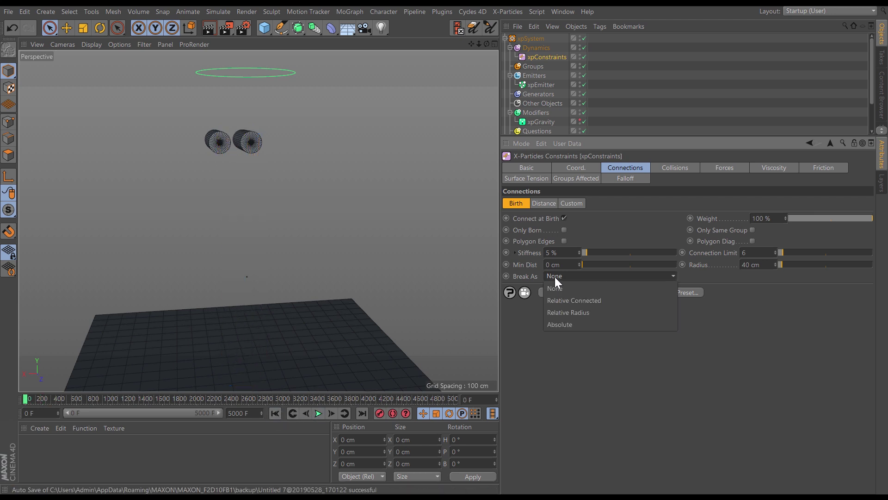
{"action": "left_click", "coordinate": [570, 299]}
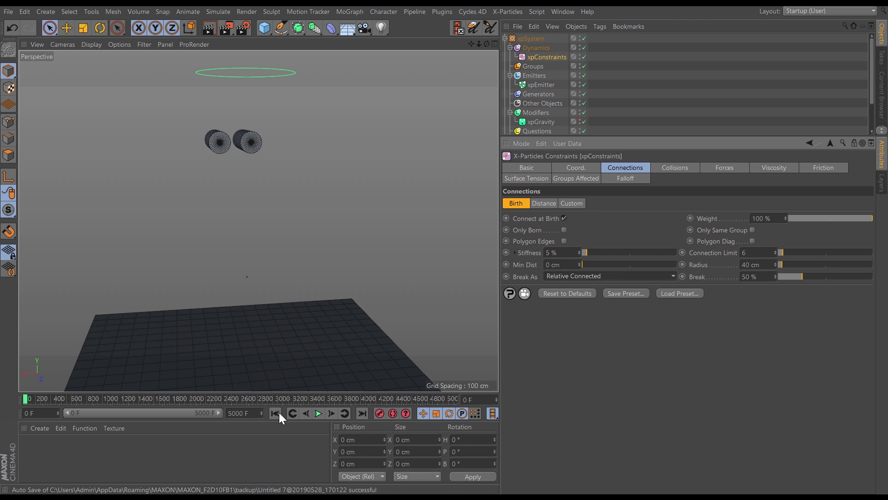
- Advance the simulation to frame 1 and hide the plane and both cylinders to isolate the particle sheet
{"action": "left_click", "coordinate": [331, 412]}
{"action": "left_click_drag", "start_coordinate": [245, 93], "coordinate": [253, 243], "text": "alt"}
{"action": "scroll", "coordinate": [253, 244], "scroll_direction": "up", "scroll_amount": 6}
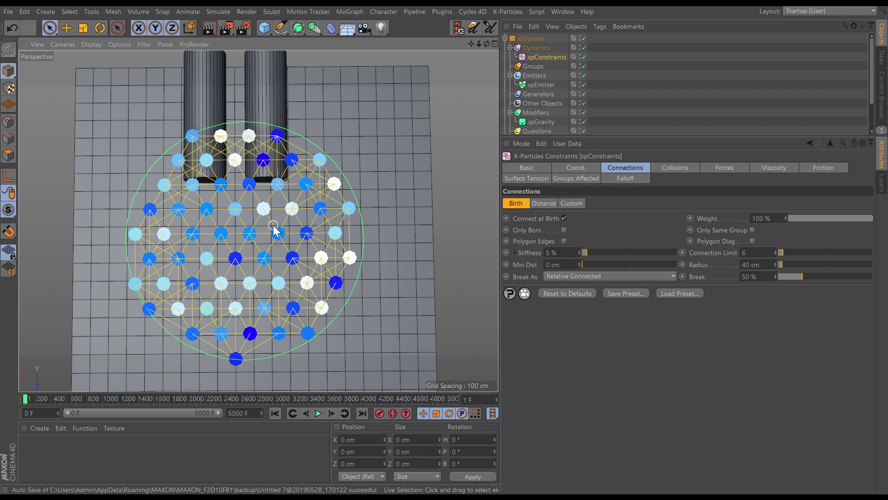
{"action": "left_click", "coordinate": [505, 38]}
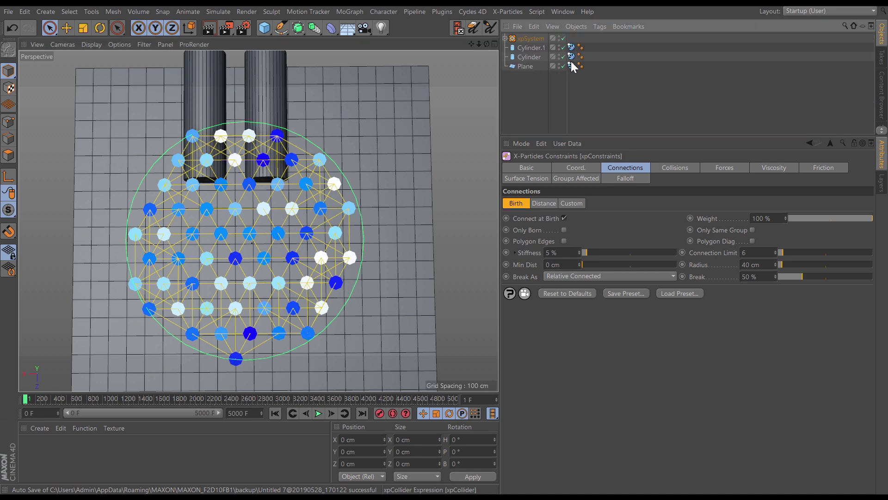
{"action": "left_click", "coordinate": [558, 64]}
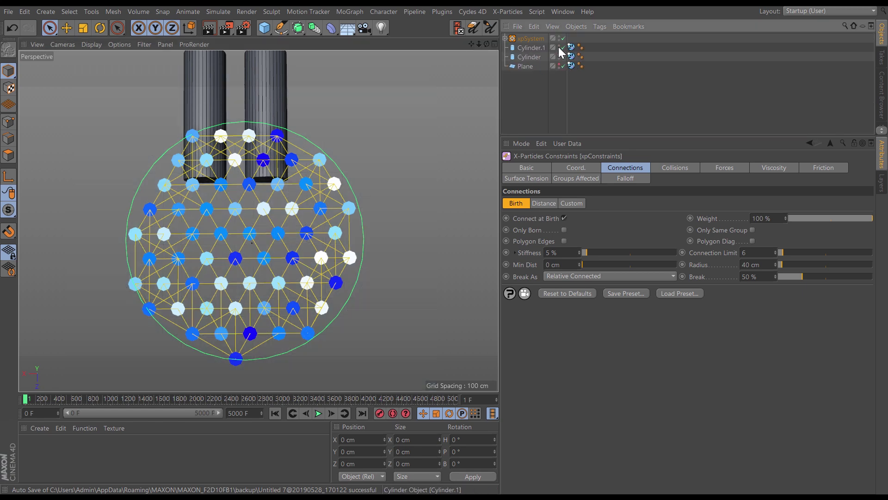
{"action": "left_click", "coordinate": [558, 47]}
{"action": "left_click", "coordinate": [559, 54]}
{"action": "middle_click_drag", "start_coordinate": [276, 284], "coordinate": [309, 260], "text": "alt"}
{"action": "scroll", "coordinate": [289, 247], "scroll_direction": "up", "scroll_amount": 3}
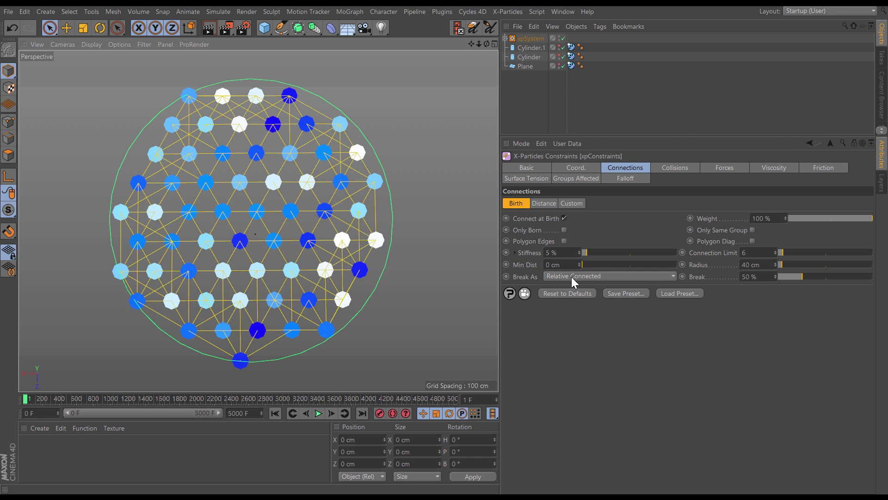
- Use Doodle Paint with a magenta colour at 63% saturation to mark the connection between two neighbouring particles
{"action": "left_click", "coordinate": [491, 28]}
{"action": "left_click", "coordinate": [763, 219]}
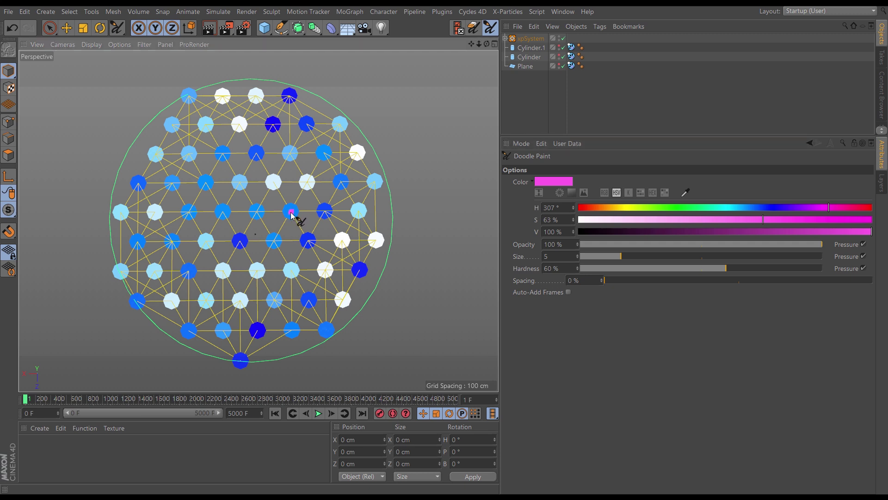
{"action": "left_click", "coordinate": [307, 184]}
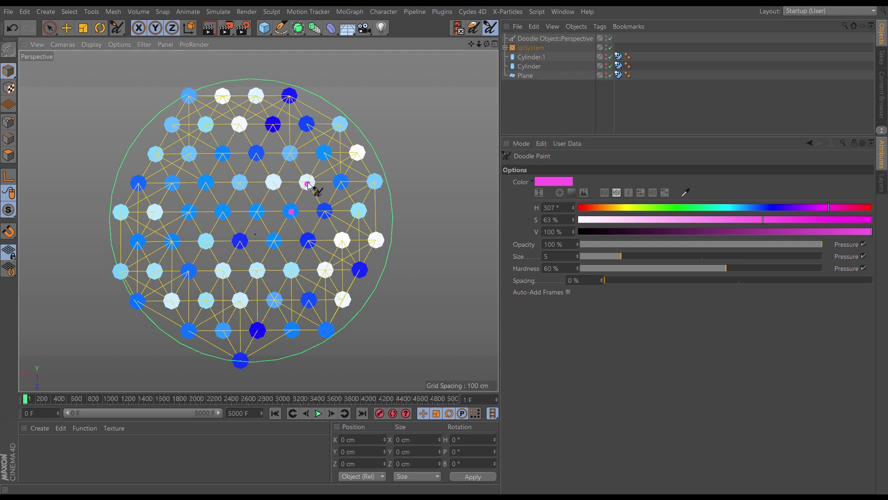
{"action": "left_click", "coordinate": [292, 211], "text": "shift"}
- Reopen the xpConstraints settings, doodle marks beside the highlighted connection to illustrate its length, and clear the doodle
{"action": "left_click", "coordinate": [508, 47]}
{"action": "left_click", "coordinate": [542, 67]}
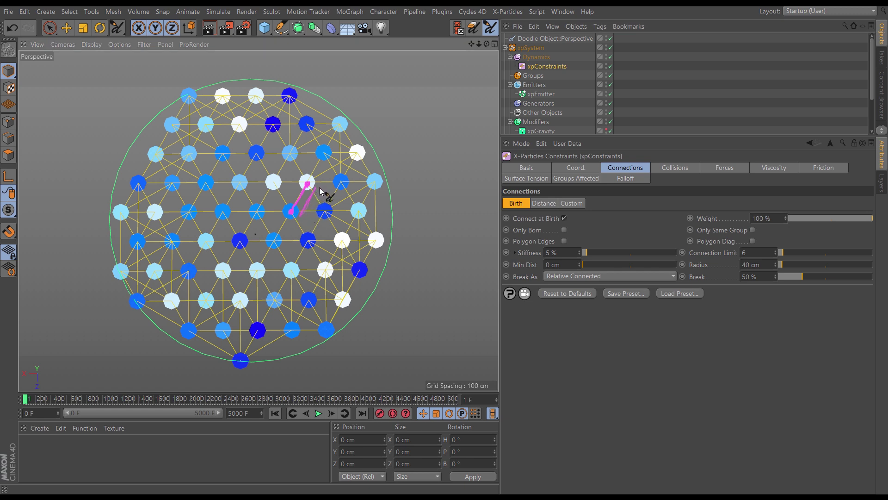
{"action": "left_click_drag", "start_coordinate": [317, 188], "coordinate": [321, 187]}
{"action": "left_click_drag", "start_coordinate": [329, 156], "coordinate": [334, 160]}
{"action": "left_click", "coordinate": [459, 27]}
- Collapse the xpSystem hierarchy and make the plane and both cylinders visible in the viewport again
{"action": "left_click_drag", "start_coordinate": [306, 281], "coordinate": [335, 224], "text": "alt"}
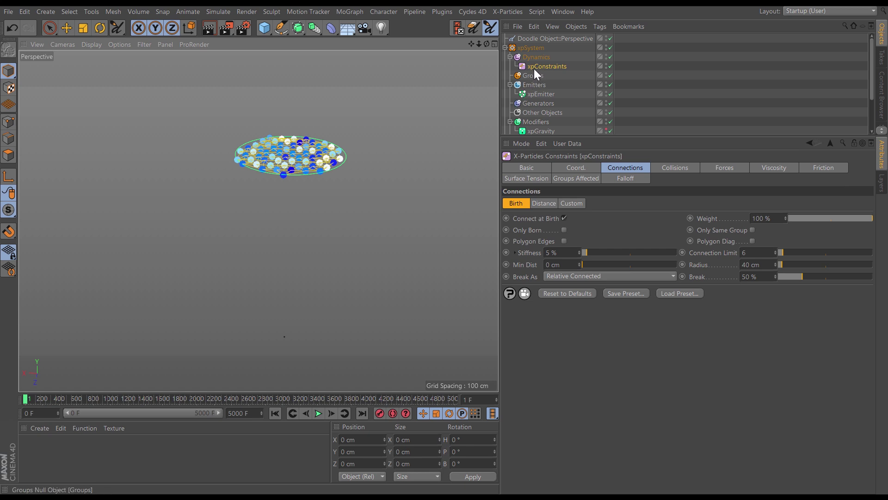
{"action": "left_click", "coordinate": [505, 48]}
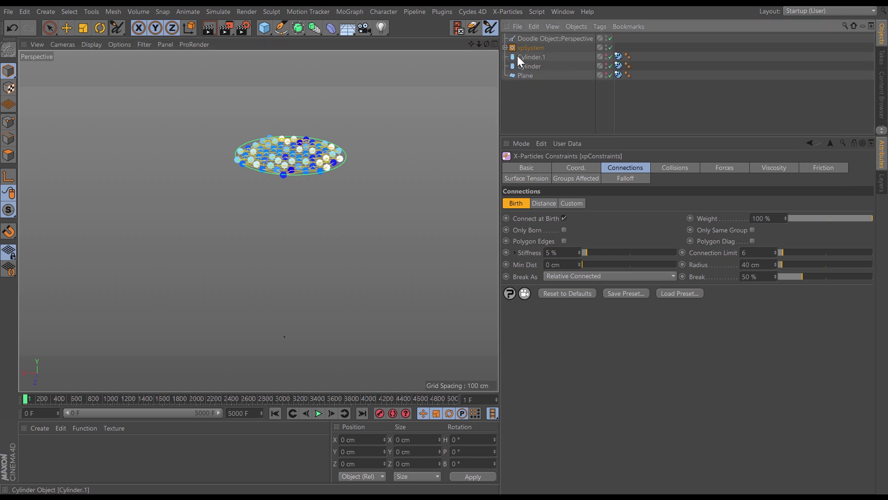
{"action": "left_click", "coordinate": [606, 74]}
{"action": "left_click", "coordinate": [605, 64]}
{"action": "left_click", "coordinate": [604, 56]}
{"action": "mouse_move", "coordinate": [290, 191]}
{"action": "left_mouse_down", "text": "alt"}
{"action": "mouse_move", "coordinate": [363, 173]}
{"action": "mouse_move", "coordinate": [352, 239]}
{"action": "mouse_move", "coordinate": [329, 219]}
{"action": "mouse_move", "coordinate": [311, 221]}
{"action": "left_mouse_up", "text": "alt"}
- Raise the birth connection stiffness to 100% and play the simulation to inspect how the sheet tears over the cylinders
{"action": "left_click_drag", "start_coordinate": [610, 253], "coordinate": [698, 253]}
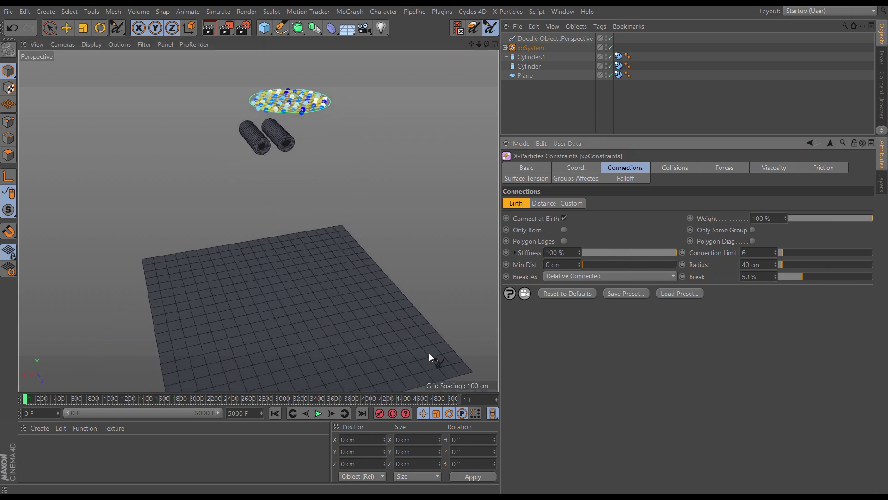
{"action": "left_click", "coordinate": [318, 413]}
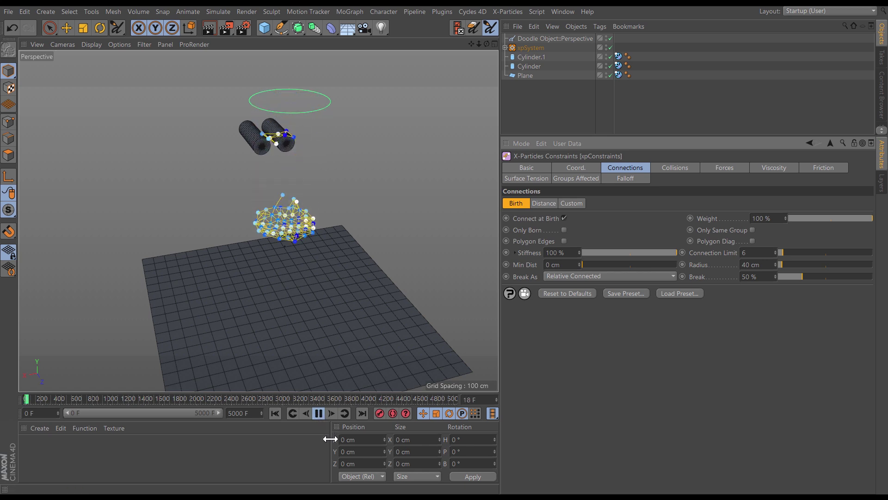
{"action": "scroll", "coordinate": [295, 137], "scroll_direction": "up", "scroll_amount": 5}
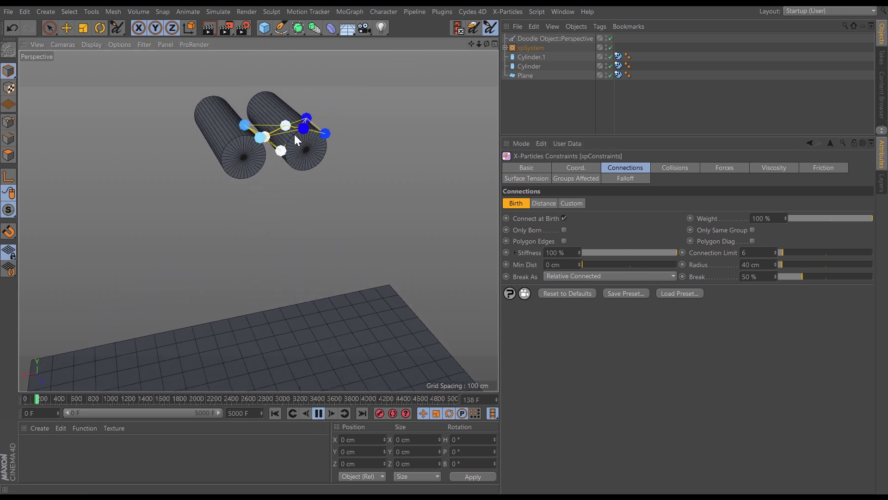
{"action": "scroll", "coordinate": [301, 188], "scroll_direction": "down", "scroll_amount": 5}
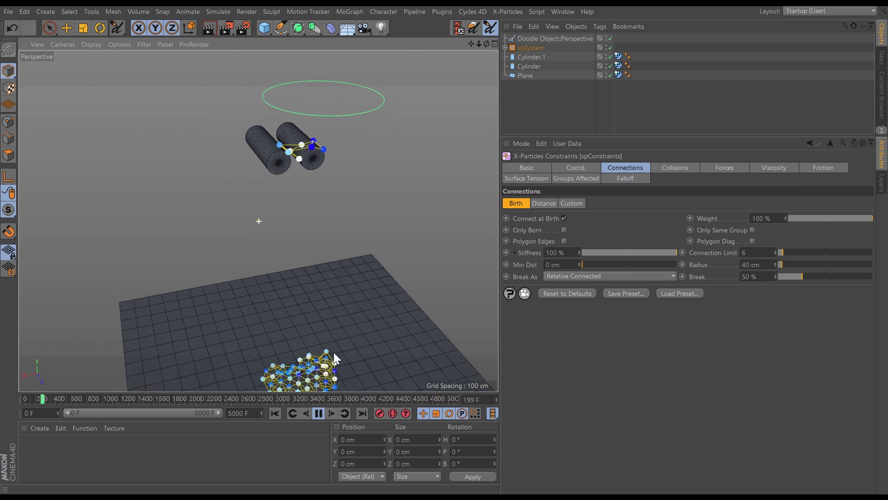
{"action": "scroll", "coordinate": [301, 182], "scroll_direction": "down", "scroll_amount": 2}
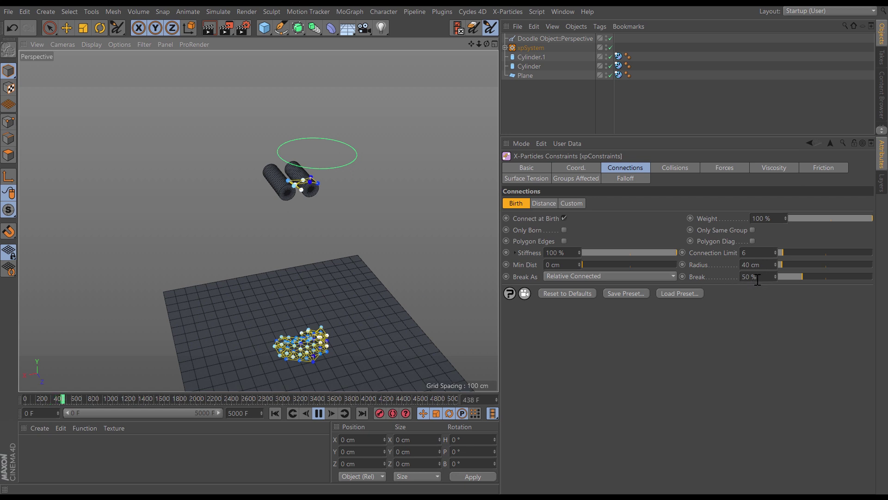
- Set the birth connections' Break value to 200% and replay the simulation from the start
{"action": "type", "text": "200"}
{"action": "key", "text": "Return"}
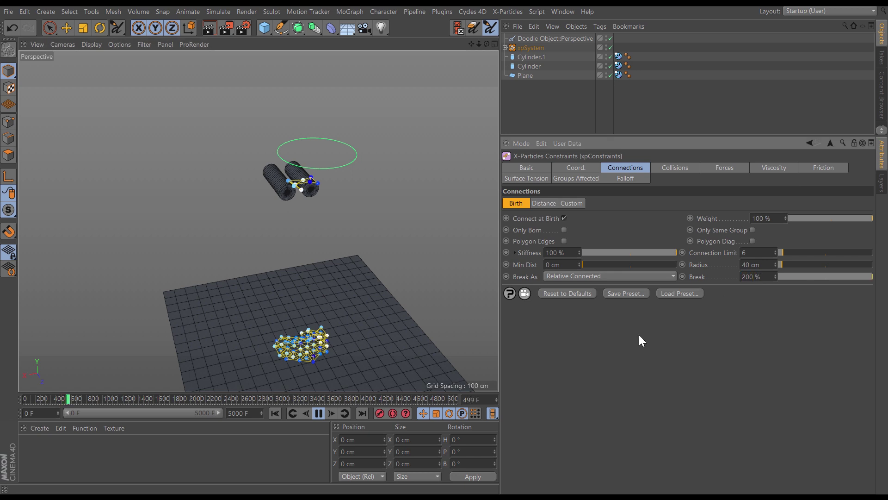
{"action": "left_click", "coordinate": [276, 413]}
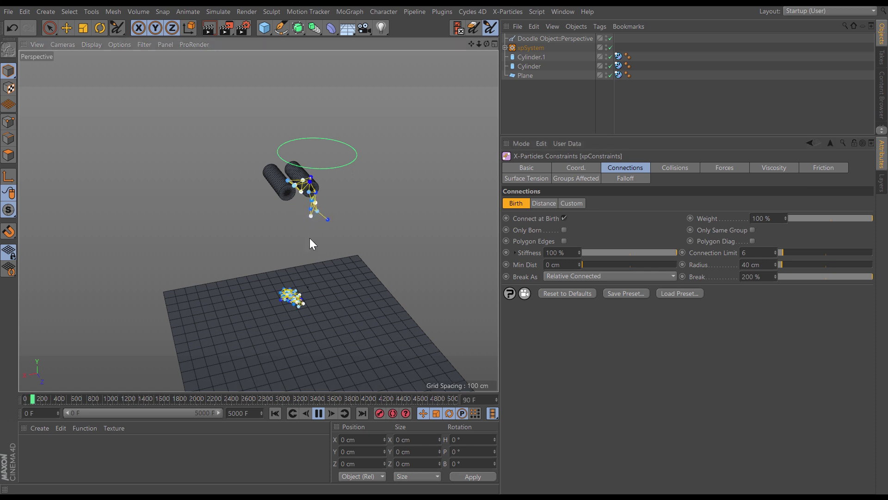
{"action": "left_click_drag", "start_coordinate": [307, 240], "coordinate": [310, 320], "text": "alt"}
{"action": "left_click", "coordinate": [275, 412]}
{"action": "left_click", "coordinate": [319, 415]}
- Rewind the simulation and step it forward frame by frame to frame 22
{"action": "left_click", "coordinate": [276, 413]}
{"action": "left_click", "coordinate": [332, 413]}
{"action": "left_click", "coordinate": [332, 413]}
{"action": "left_click", "coordinate": [332, 413]}
{"action": "left_click", "coordinate": [331, 413]}
{"action": "left_click", "coordinate": [334, 414]}
{"action": "left_click", "coordinate": [335, 415]}
{"action": "left_click", "coordinate": [335, 414]}
{"action": "left_click", "coordinate": [337, 412]}
{"action": "left_click", "coordinate": [336, 412]}
{"action": "left_click", "coordinate": [337, 412]}
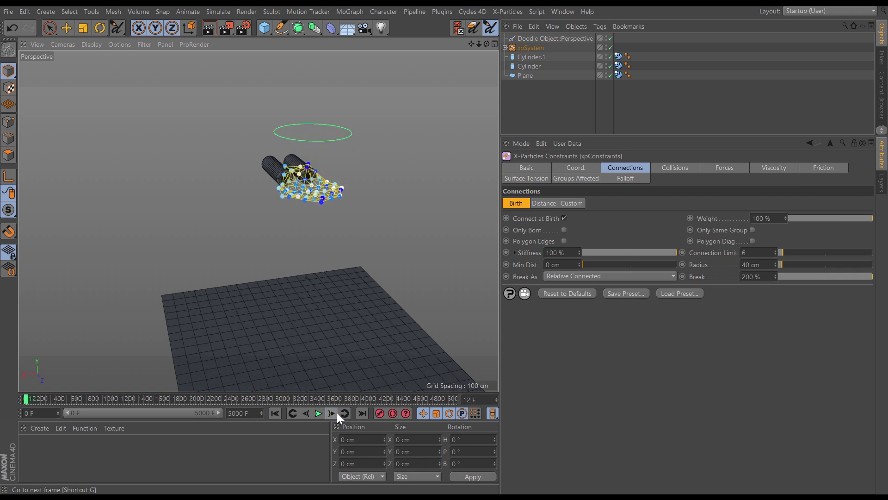
{"action": "left_click", "coordinate": [337, 412]}
{"action": "left_click", "coordinate": [337, 412]}
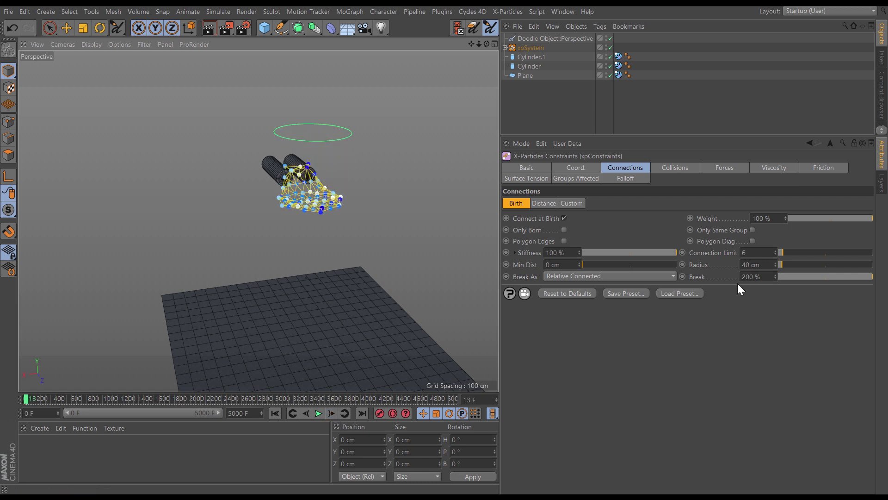
{"action": "left_click", "coordinate": [332, 414]}
{"action": "left_click", "coordinate": [332, 415]}
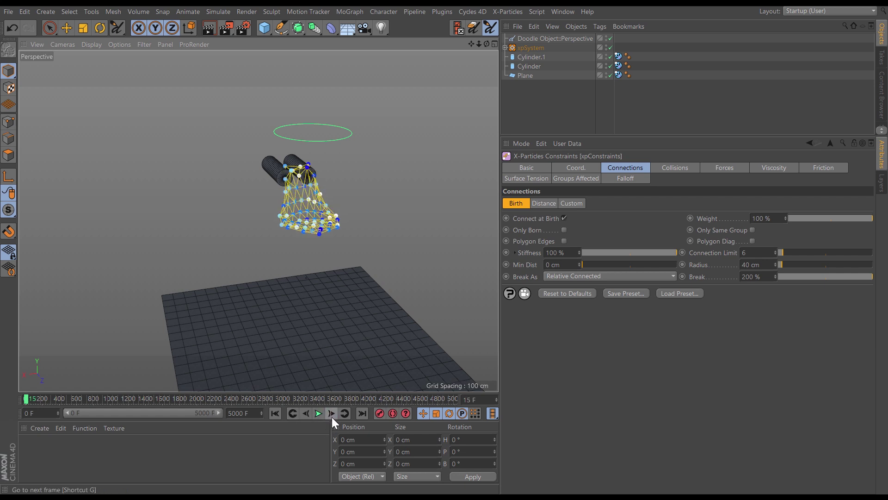
{"action": "left_click", "coordinate": [332, 416]}
{"action": "left_click", "coordinate": [331, 417]}
{"action": "left_click", "coordinate": [331, 418]}
{"action": "left_click", "coordinate": [331, 418]}
{"action": "left_click", "coordinate": [331, 414]}
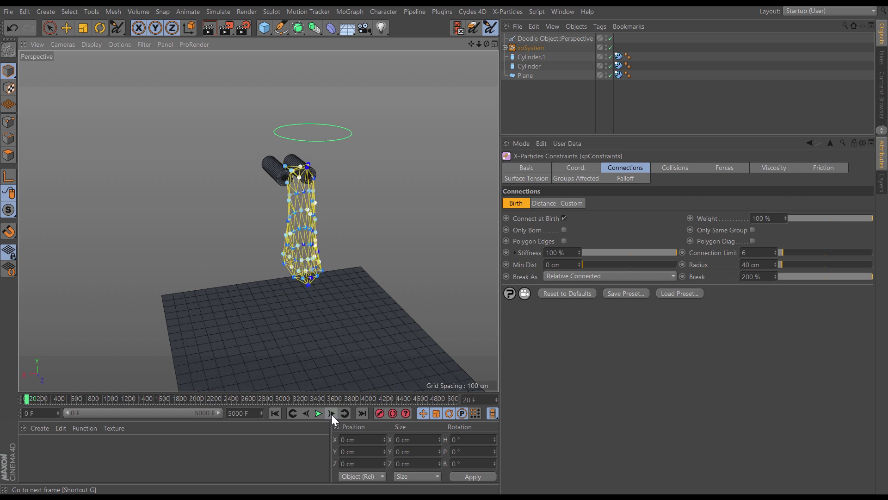
{"action": "left_click", "coordinate": [331, 414]}
{"action": "left_click", "coordinate": [332, 415]}
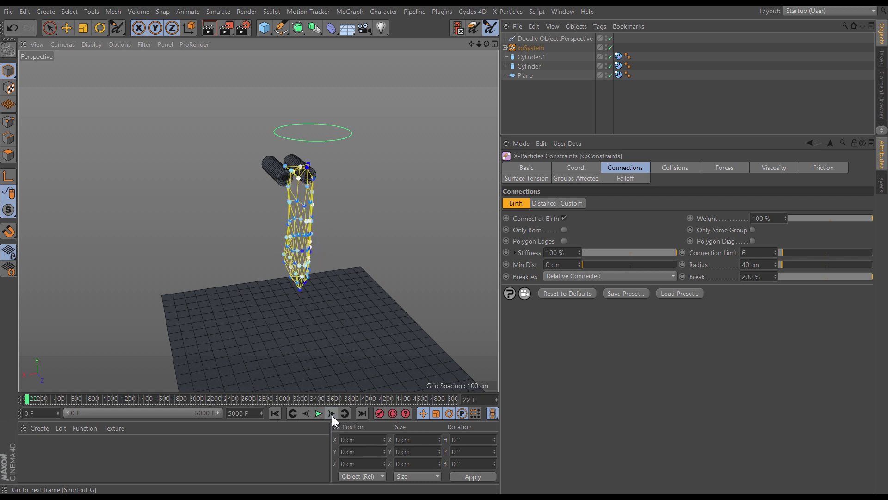
- Doodle a line along a stretched connection just below the cylinders on the hanging sheet
{"action": "right_click_drag", "start_coordinate": [302, 195], "coordinate": [370, 189], "text": "alt"}
{"action": "left_click_drag", "start_coordinate": [294, 165], "coordinate": [302, 218]}
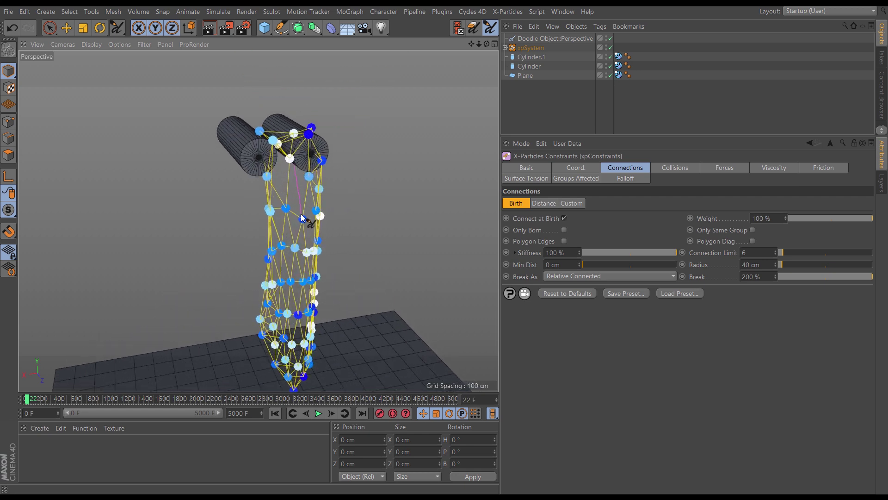
- Retrace the stretched connection below the cylinders with a doodle line and clear the doodle from the viewport
{"action": "mouse_move", "coordinate": [294, 166]}
{"action": "left_mouse_down"}
{"action": "mouse_move", "coordinate": [305, 217]}
{"action": "mouse_move", "coordinate": [299, 212]}
{"action": "left_mouse_up"}
{"action": "left_click", "coordinate": [458, 29]}
- Step the simulation forward frame by frame to frame 33 and play it onward to watch how the hanging sheet tears
{"action": "mouse_move", "coordinate": [382, 210]}
{"action": "left_mouse_down", "text": "alt"}
{"action": "mouse_move", "coordinate": [285, 245]}
{"action": "mouse_move", "coordinate": [296, 277]}
{"action": "left_mouse_up", "text": "alt"}
{"action": "left_click", "coordinate": [332, 413]}
{"action": "left_click", "coordinate": [331, 413]}
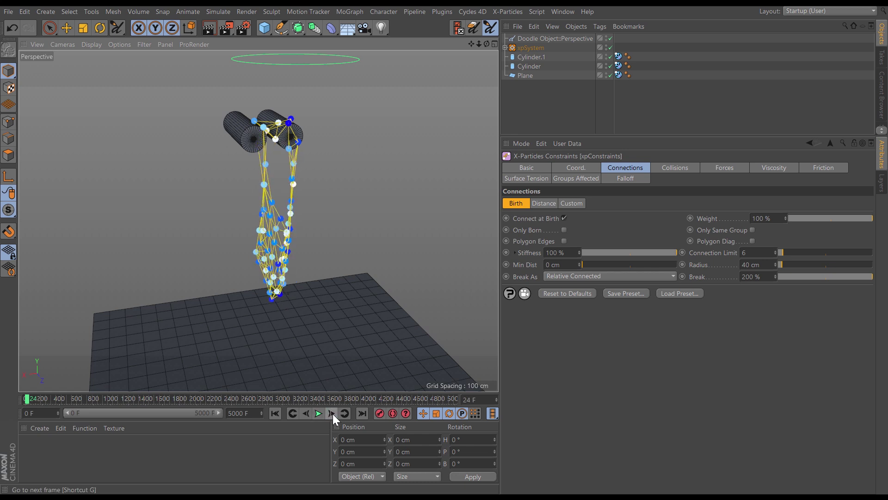
{"action": "left_click", "coordinate": [332, 414]}
{"action": "left_click", "coordinate": [332, 414]}
{"action": "left_click", "coordinate": [331, 415]}
{"action": "left_click", "coordinate": [331, 416]}
{"action": "left_click", "coordinate": [331, 417]}
{"action": "left_click", "coordinate": [331, 418]}
{"action": "left_click", "coordinate": [330, 419]}
{"action": "left_click", "coordinate": [331, 419]}
{"action": "left_click", "coordinate": [330, 418]}
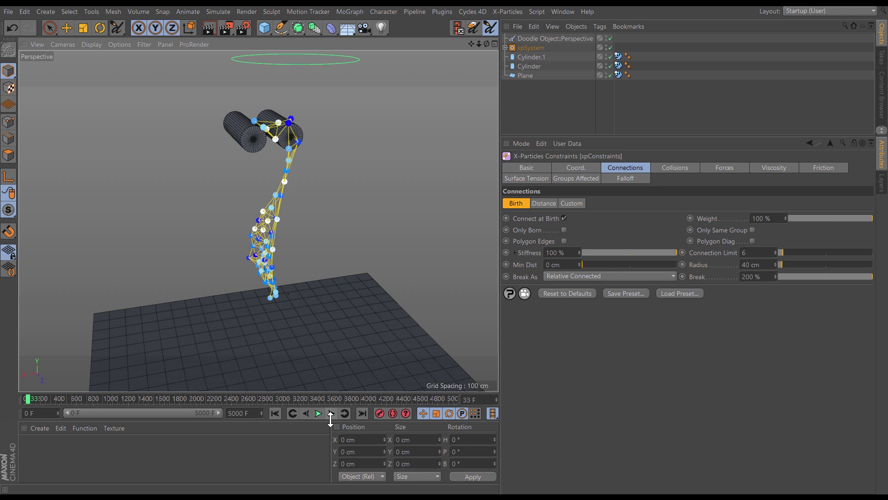
{"action": "left_click", "coordinate": [319, 414]}
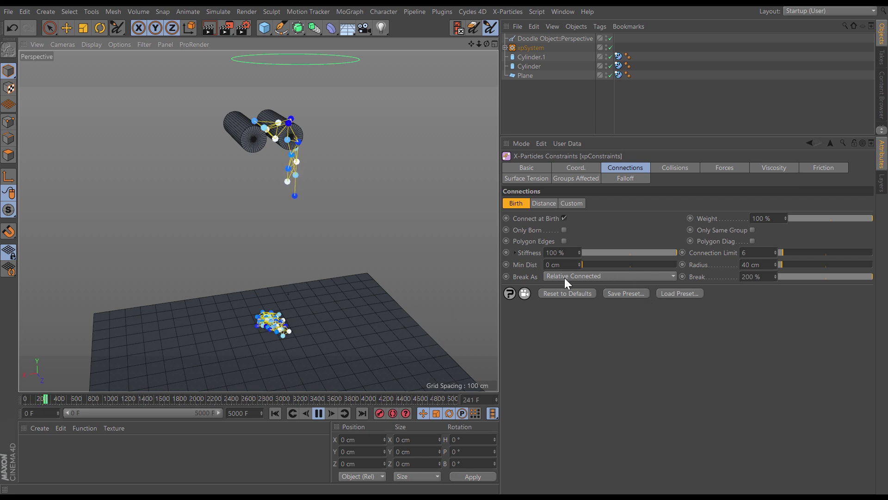
{"action": "left_click", "coordinate": [318, 413]}
- Rewind the simulation, advance it to frame 1 and examine the birth connections between neighbouring particles from above
{"action": "left_click", "coordinate": [275, 413]}
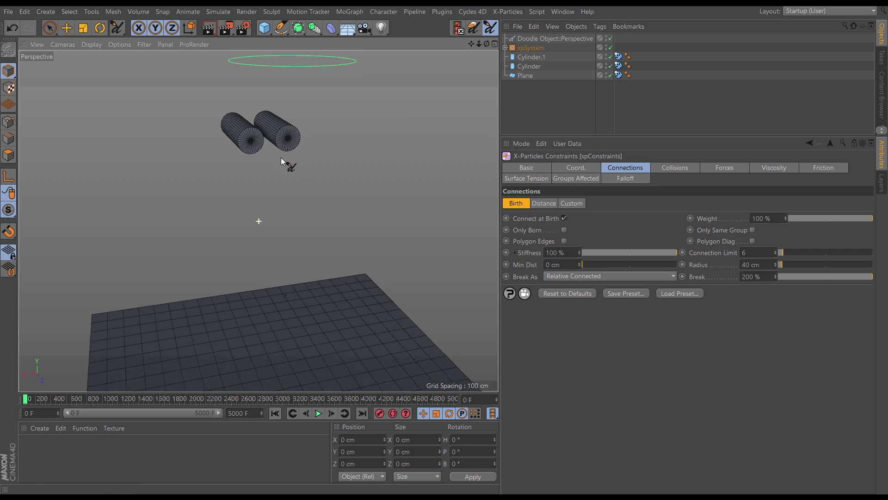
{"action": "middle_click_drag", "start_coordinate": [282, 158], "coordinate": [248, 219], "text": "alt"}
{"action": "left_click", "coordinate": [334, 413]}
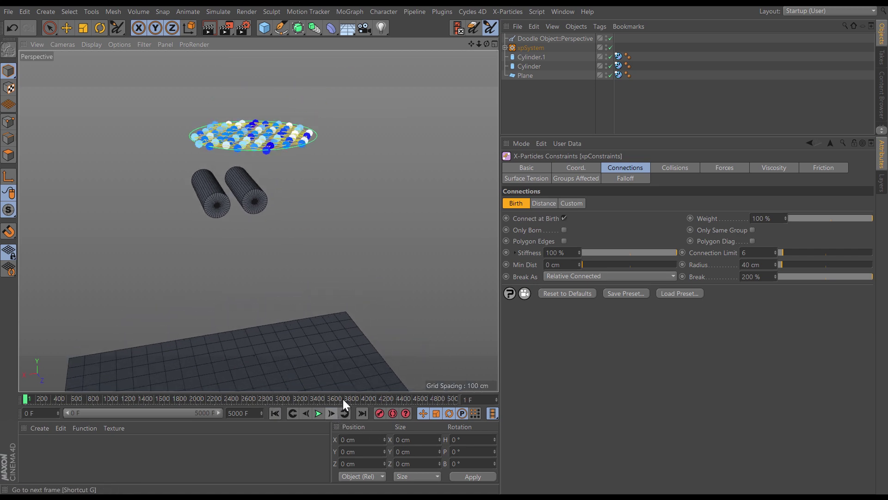
{"action": "left_click_drag", "start_coordinate": [251, 169], "coordinate": [269, 251], "text": "alt"}
{"action": "right_click_drag", "start_coordinate": [268, 251], "coordinate": [321, 214], "text": "alt"}
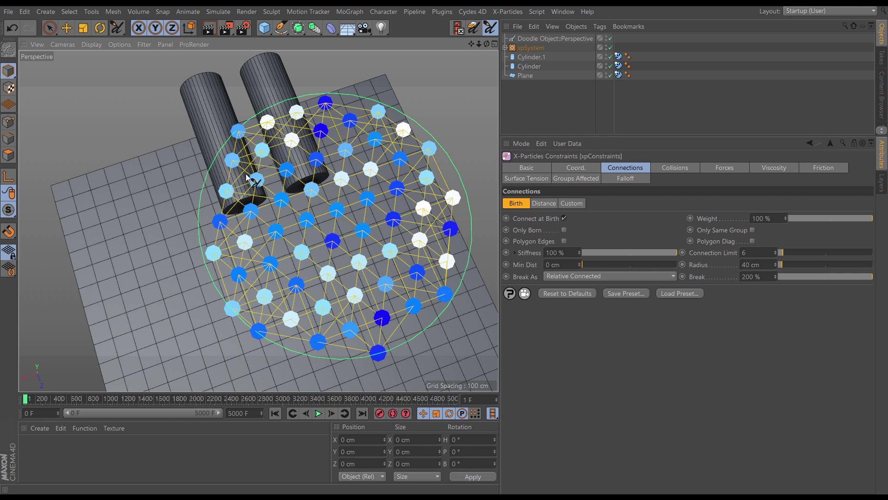
{"action": "left_click_drag", "start_coordinate": [366, 290], "coordinate": [287, 268], "text": "alt"}
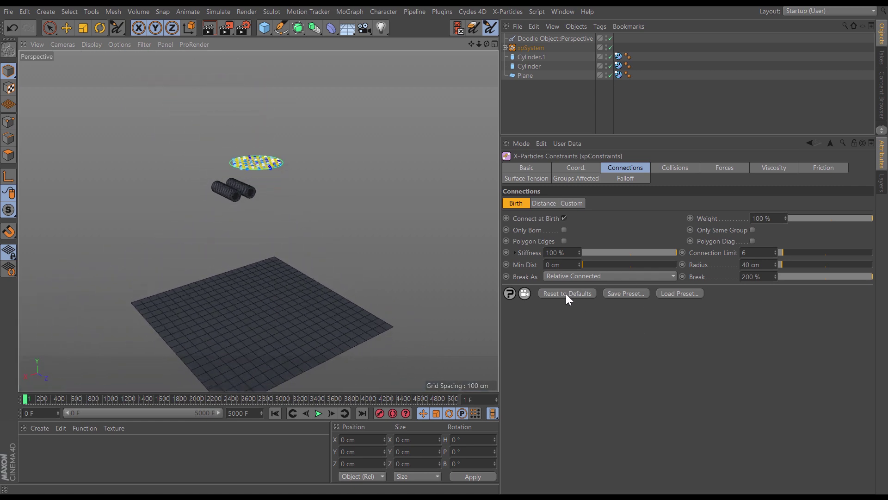
- Switch to Live Selection and set the Break As mode of the xpConstraints birth connections to Relative Radius
{"action": "left_click", "coordinate": [50, 28]}
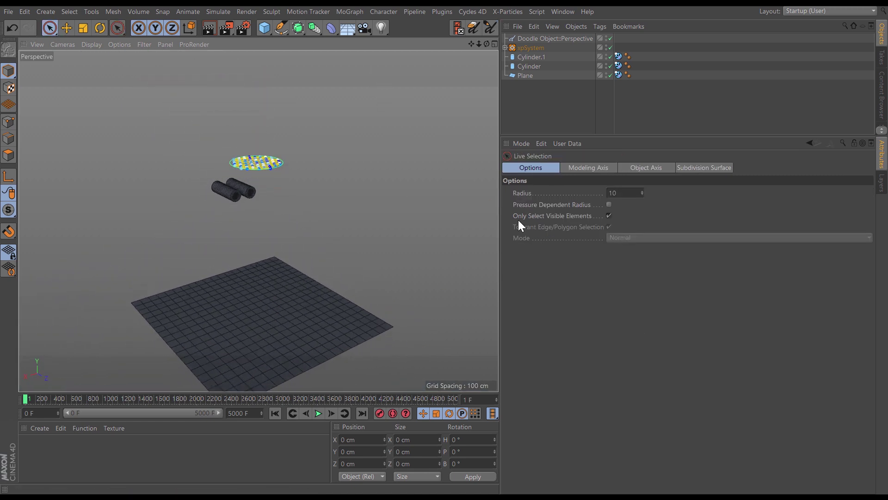
{"action": "left_click", "coordinate": [545, 48]}
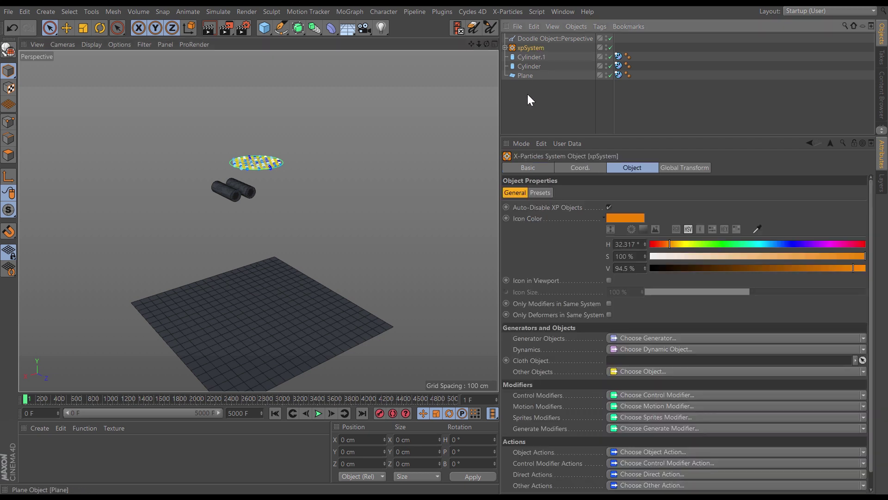
{"action": "left_click", "coordinate": [506, 47]}
{"action": "left_click", "coordinate": [543, 66]}
{"action": "left_click", "coordinate": [560, 277]}
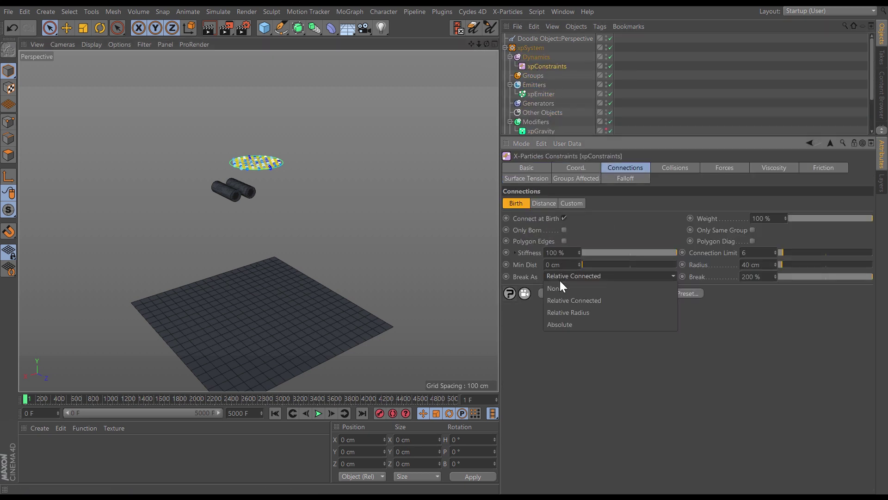
{"action": "left_click", "coordinate": [580, 313]}
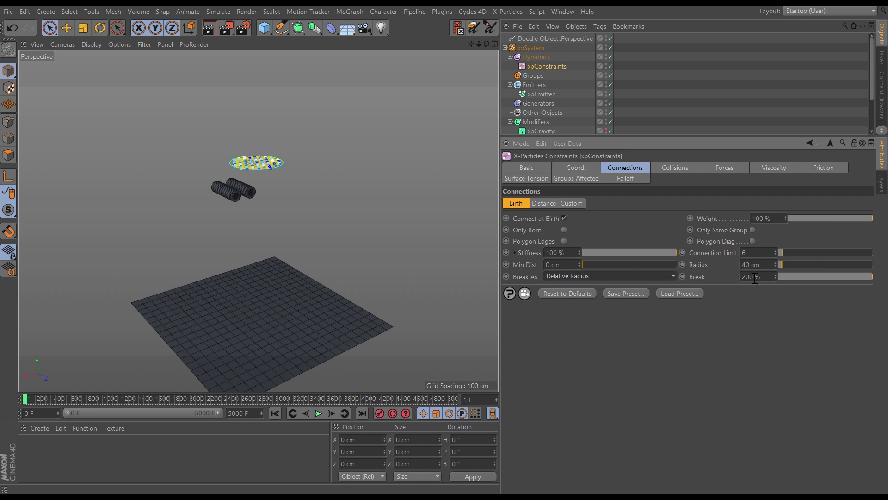
- Replay the simulation from the start to inspect the sheet with Relative Radius breaking at 200%
{"action": "left_click_drag", "start_coordinate": [271, 179], "coordinate": [245, 177], "text": "alt"}
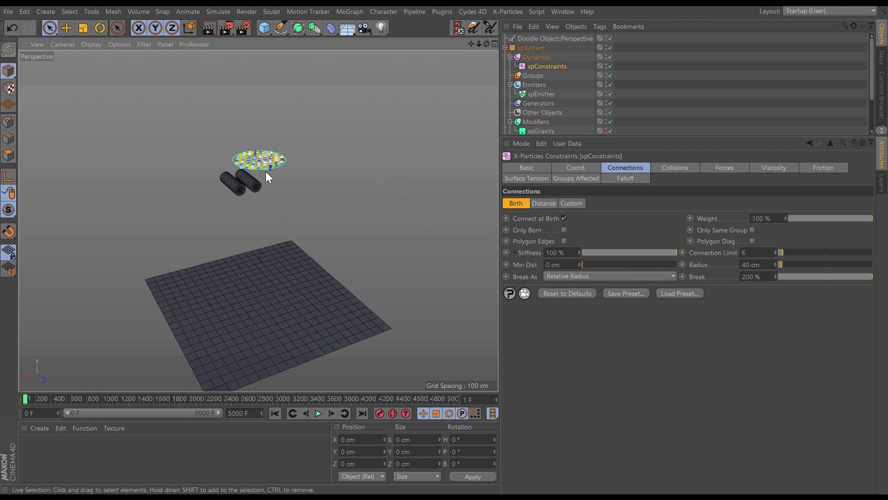
{"action": "left_click_drag", "start_coordinate": [265, 177], "coordinate": [263, 283], "text": "alt"}
{"action": "middle_click_drag", "start_coordinate": [263, 282], "coordinate": [269, 242], "text": "alt"}
{"action": "left_click", "coordinate": [276, 413]}
{"action": "left_click", "coordinate": [317, 413]}
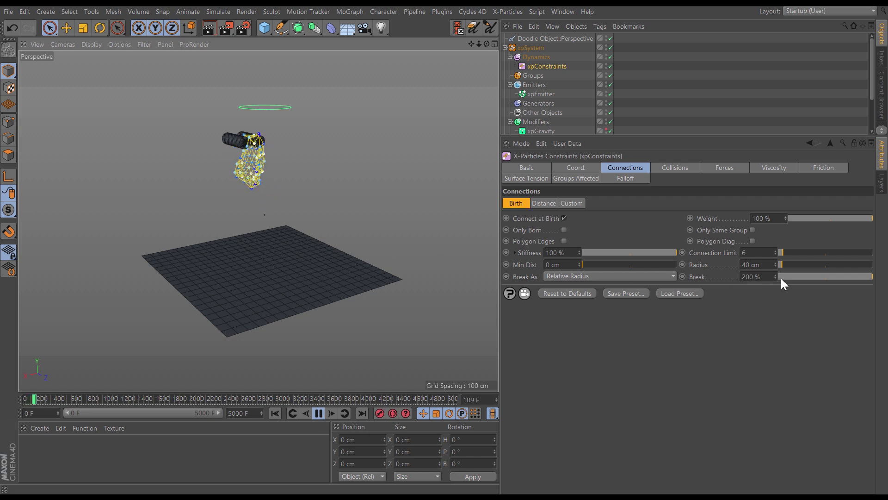
- Lower the birth connections' Break value to 150% and to 100%, replaying the simulation from the start after each change
{"action": "left_click", "coordinate": [757, 277]}
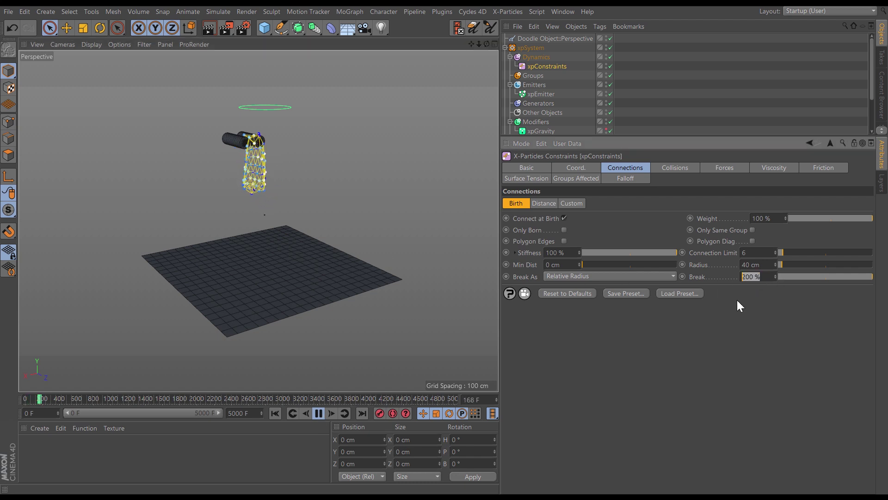
{"action": "type", "text": "150"}
{"action": "key", "text": "Return"}
{"action": "left_click", "coordinate": [277, 414]}
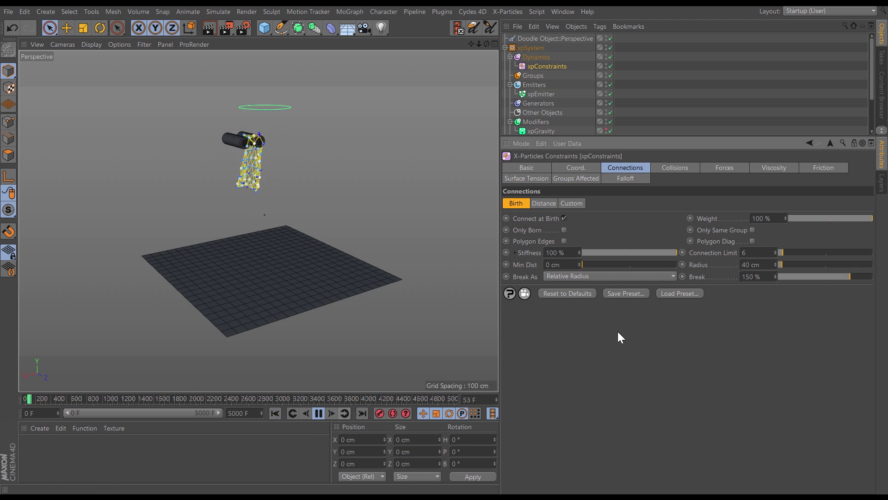
{"action": "left_click", "coordinate": [757, 277]}
{"action": "type", "text": "100"}
{"action": "key", "text": "Return"}
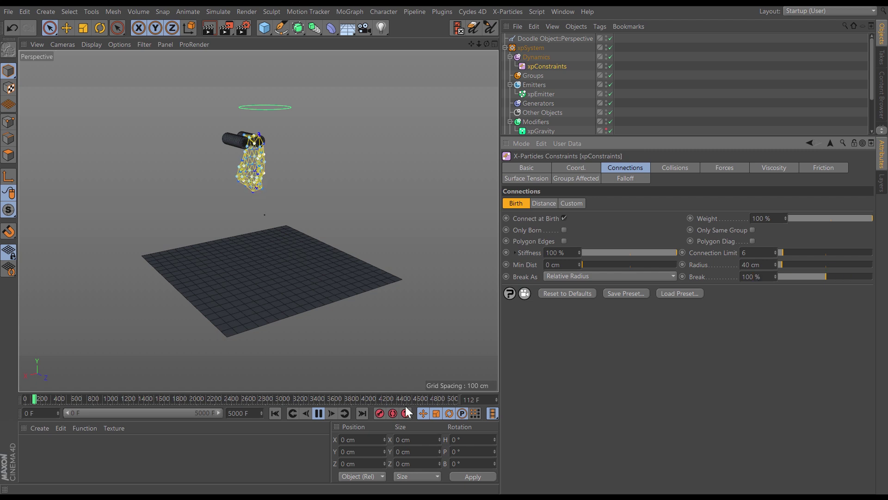
{"action": "left_click", "coordinate": [276, 414]}
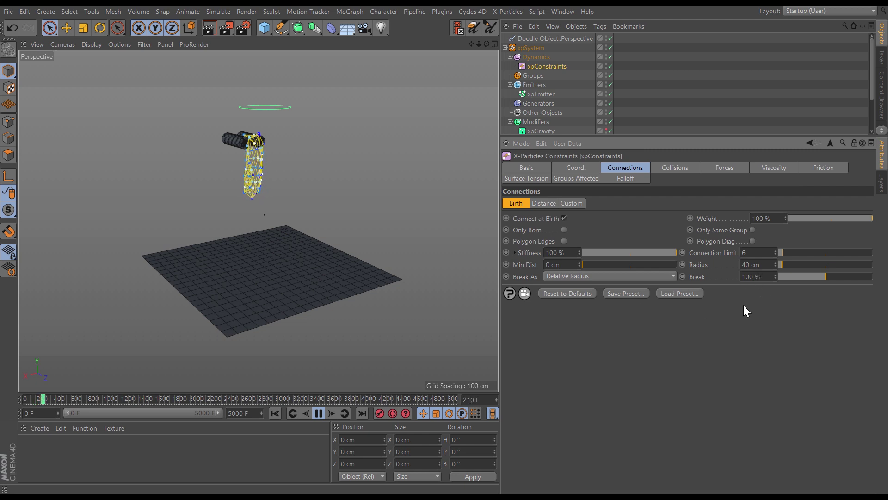
- Reduce the Break value further to 50% and to 20%, restarting the simulation after each change
{"action": "type", "text": "50"}
{"action": "key", "text": "Return"}
{"action": "left_click", "coordinate": [275, 413]}
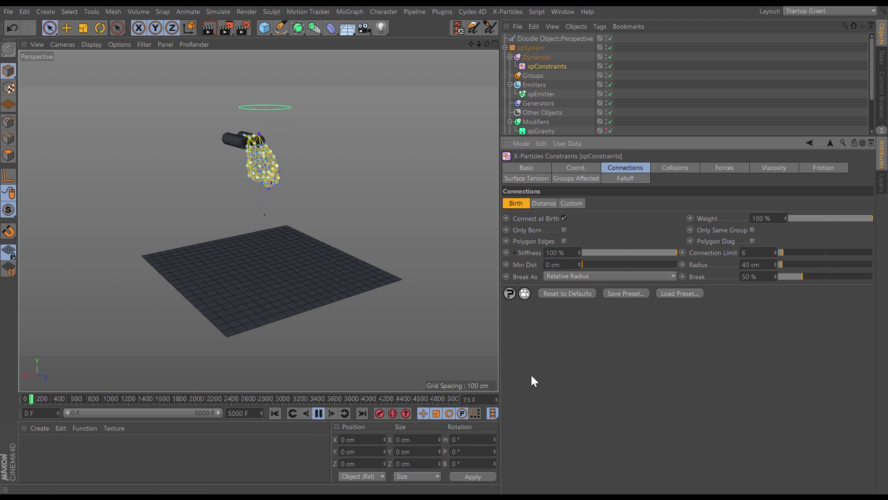
{"action": "double_click", "coordinate": [765, 276]}
{"action": "type", "text": "20"}
{"action": "key", "text": "Return"}
{"action": "left_click", "coordinate": [275, 413]}
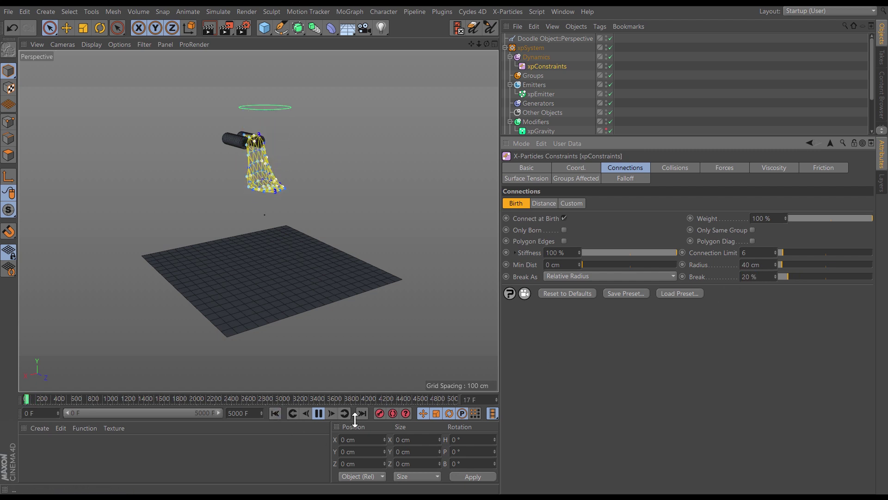
- Set the Break value to 10%, replay the simulation several times, and stop it rewound at frame 0
{"action": "double_click", "coordinate": [750, 276]}
{"action": "type", "text": "10"}
{"action": "key", "text": "Return"}
{"action": "left_click", "coordinate": [275, 413]}
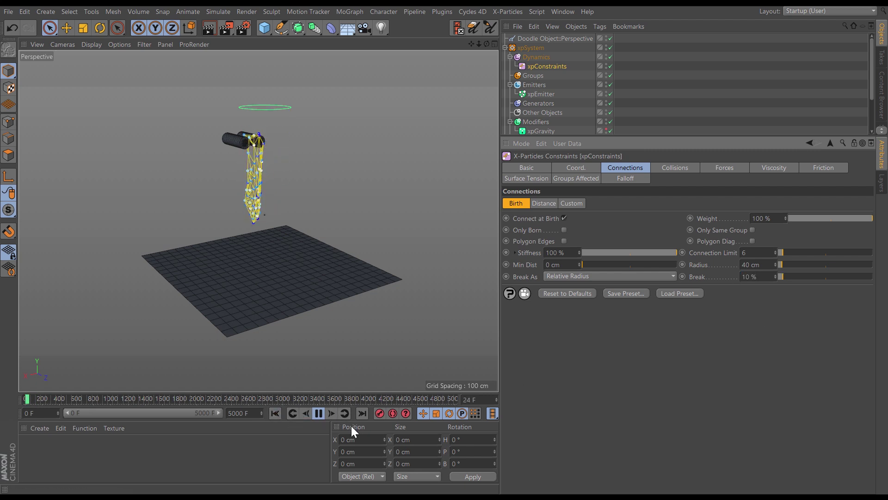
{"action": "left_click", "coordinate": [275, 412]}
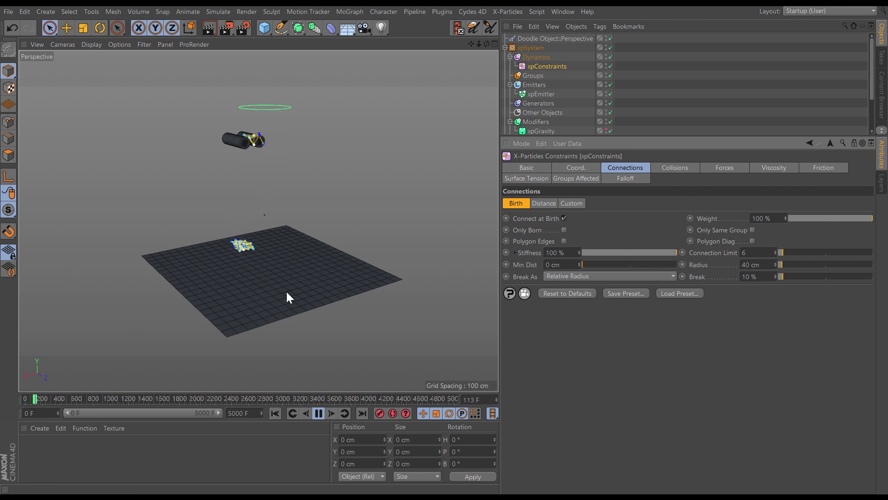
{"action": "left_click", "coordinate": [277, 412]}
{"action": "left_click", "coordinate": [318, 412]}
{"action": "left_click", "coordinate": [276, 412]}
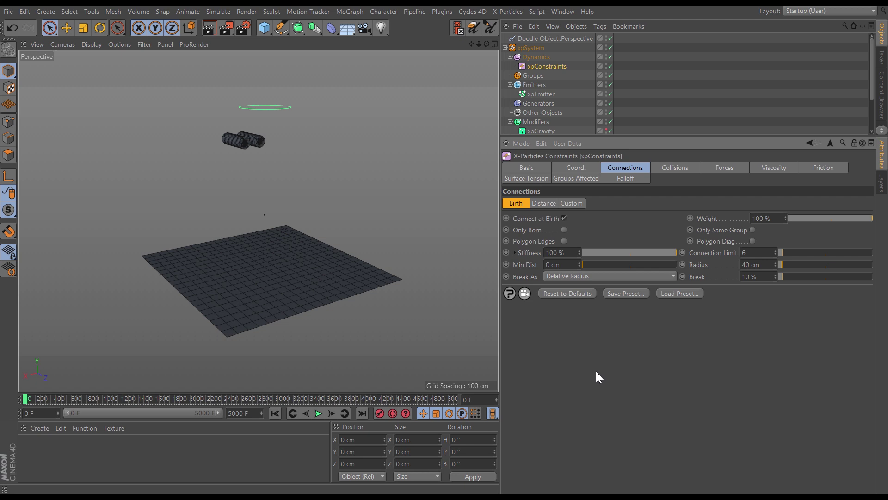
- Change the birth connections' Break As mode to Absolute and play the simulation
{"action": "left_click", "coordinate": [572, 277]}
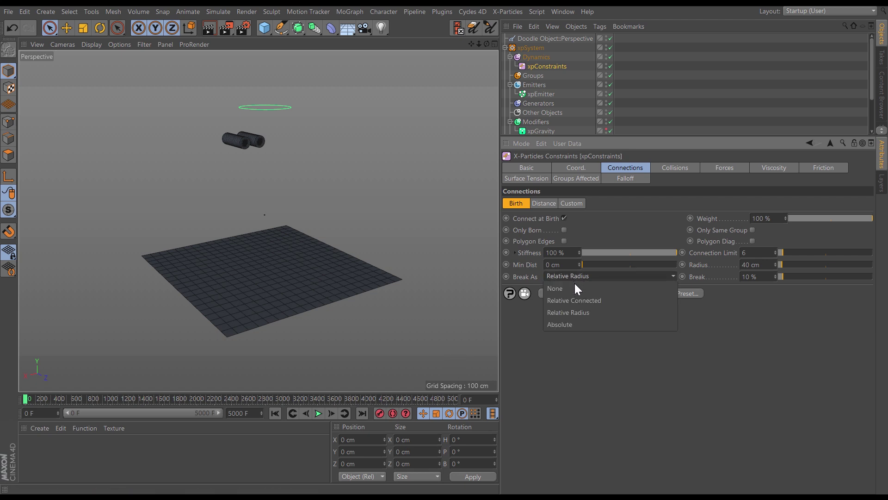
{"action": "left_click", "coordinate": [563, 324]}
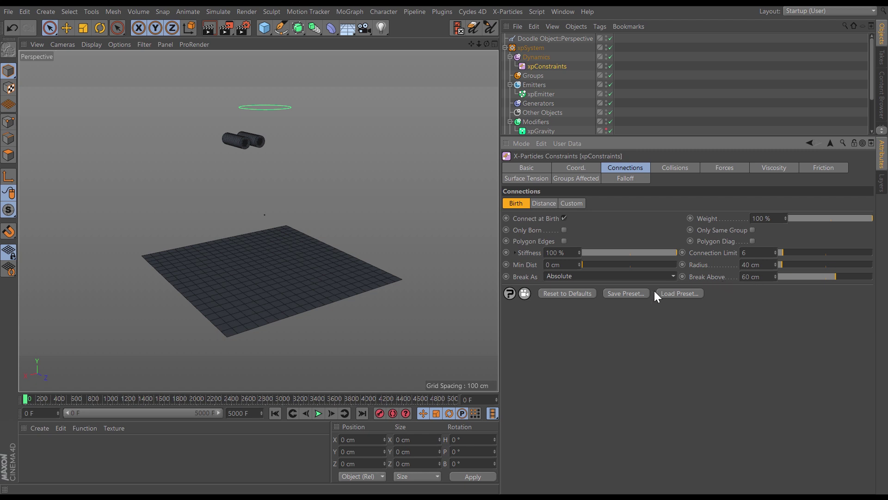
{"action": "left_click", "coordinate": [318, 414]}
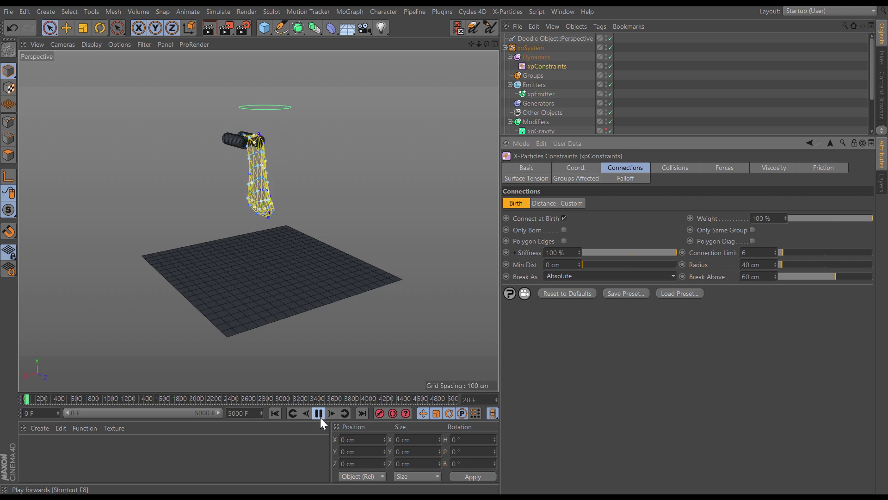
- Set the Break Above distance to 10 cm and replay the simulation from the start
{"action": "double_click", "coordinate": [755, 276]}
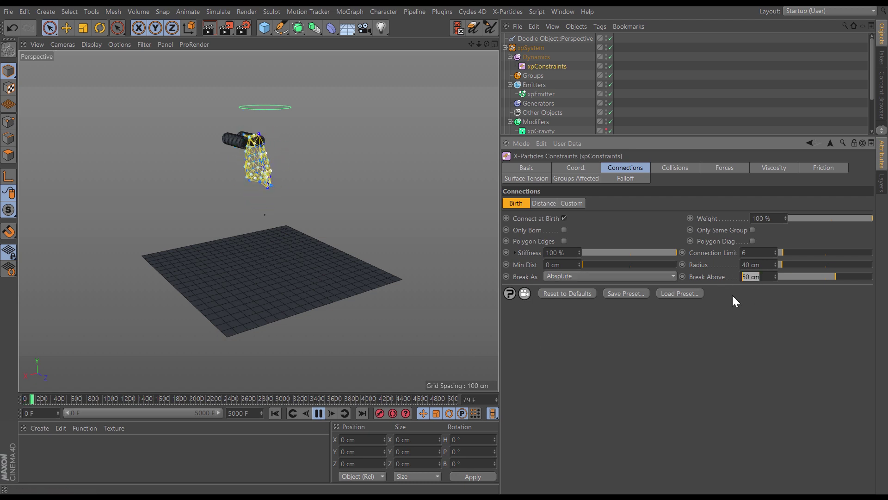
{"action": "type", "text": "10"}
{"action": "key", "text": "Return"}
{"action": "left_click", "coordinate": [278, 415]}
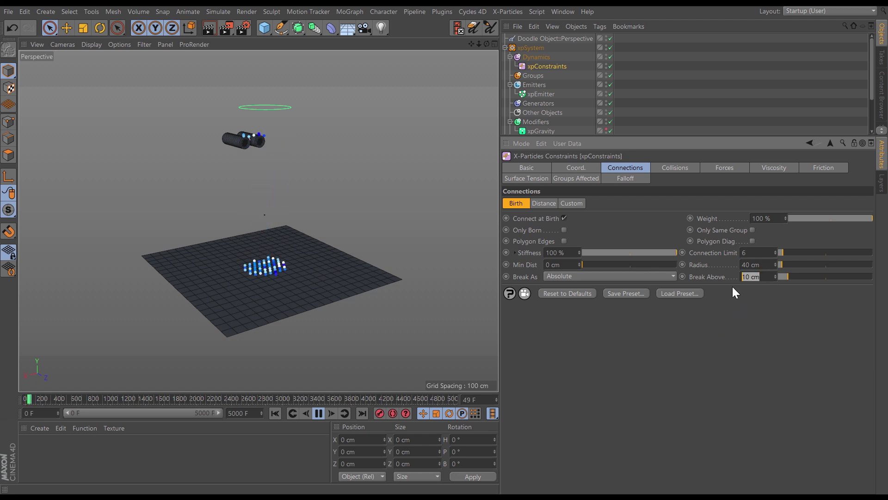
- Raise the Break Above distance in stages to 30 cm and 40 cm, restarting the simulation for each value
{"action": "key", "text": "Return"}
{"action": "left_click", "coordinate": [276, 416]}
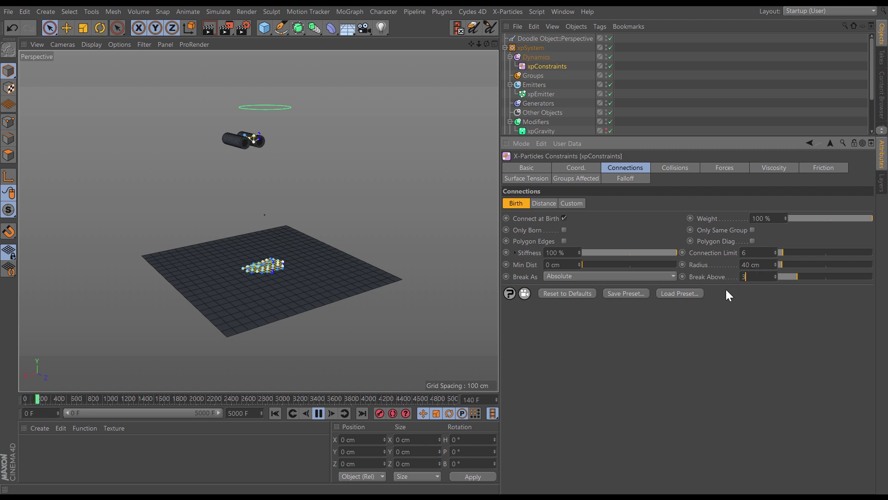
{"action": "left_click", "coordinate": [275, 413]}
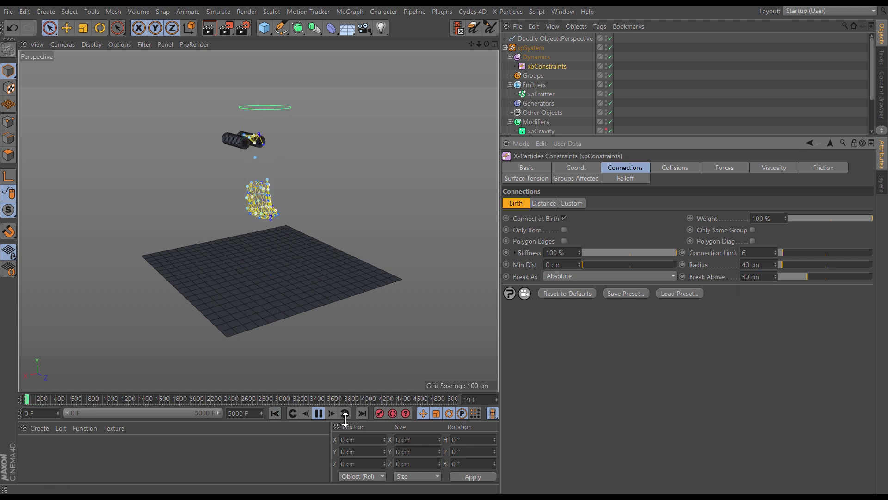
{"action": "type", "text": "40"}
{"action": "key", "text": "Return"}
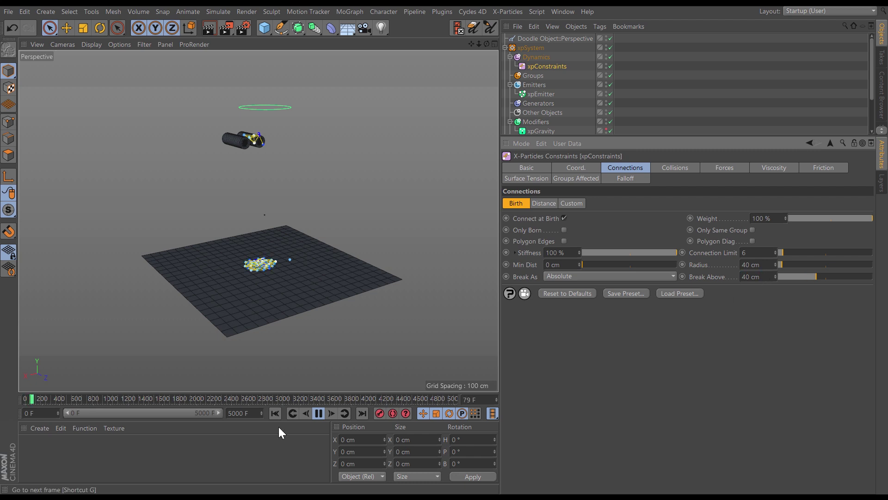
{"action": "left_click", "coordinate": [276, 413]}
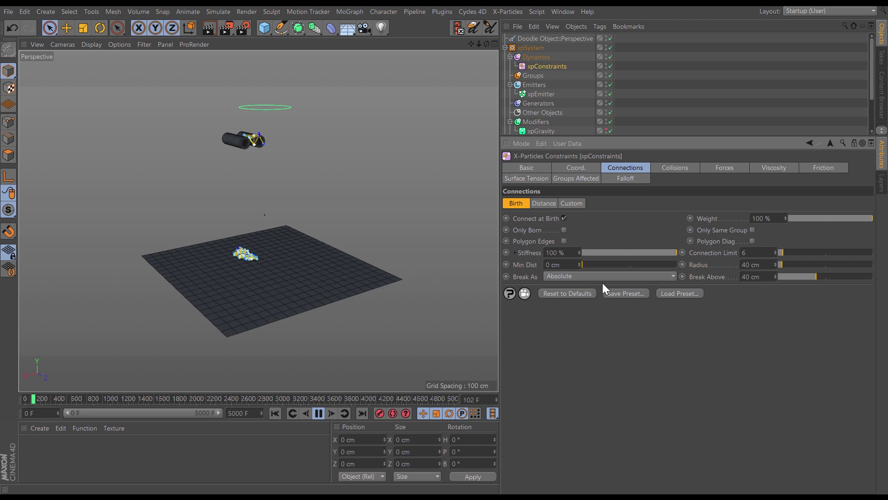
- Set the birth connections' Break As mode to None and replay the simulation to inspect the sheet hanging over the cylinders
{"action": "left_click", "coordinate": [559, 278]}
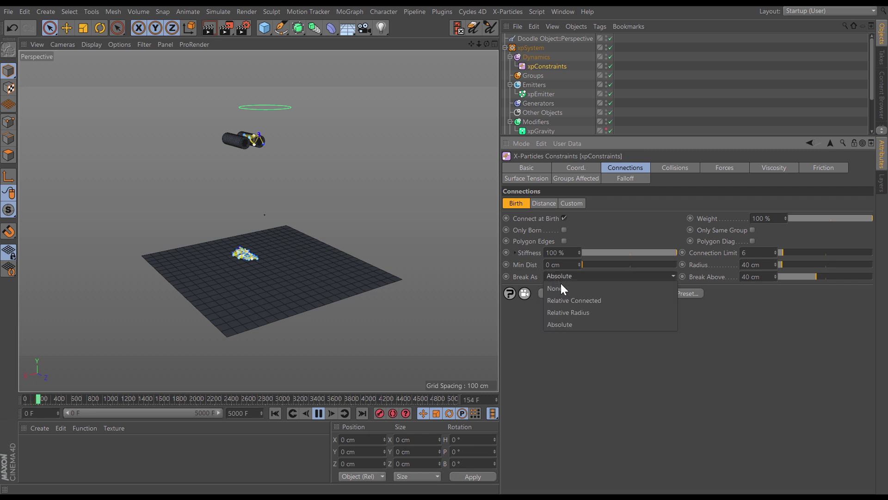
{"action": "left_click", "coordinate": [560, 306]}
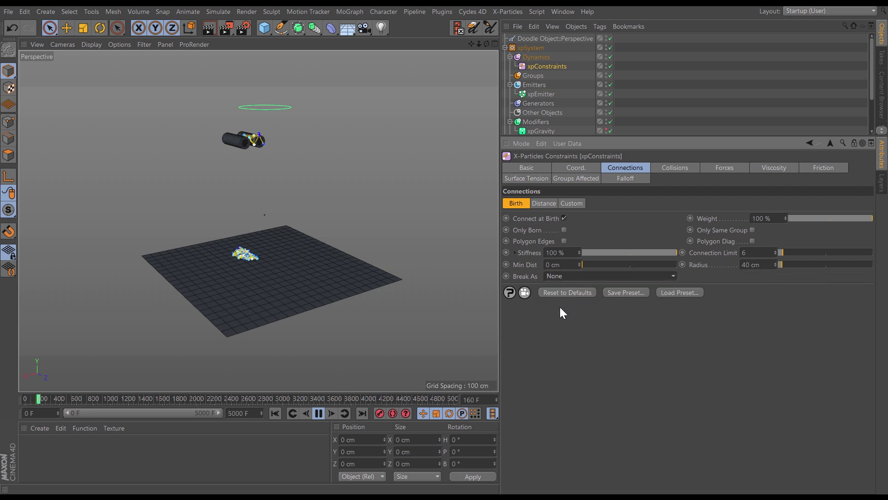
{"action": "left_click", "coordinate": [275, 412]}
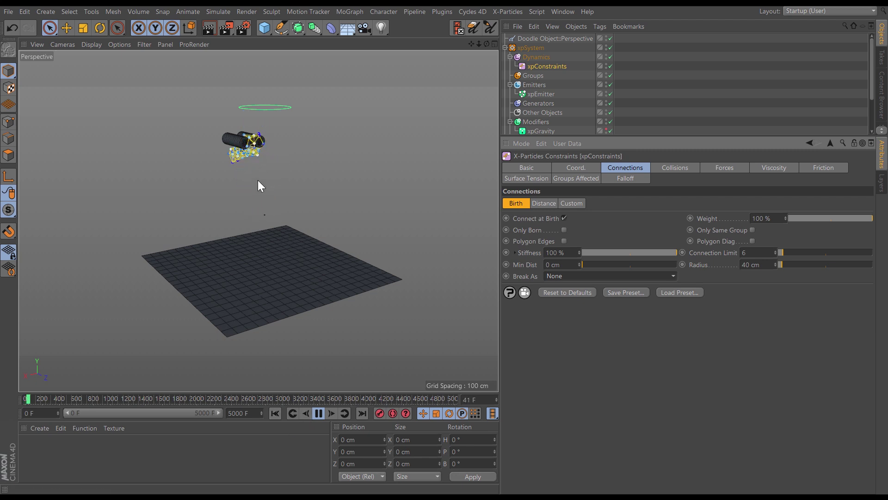
{"action": "left_click_drag", "start_coordinate": [259, 163], "coordinate": [304, 259], "text": "alt"}
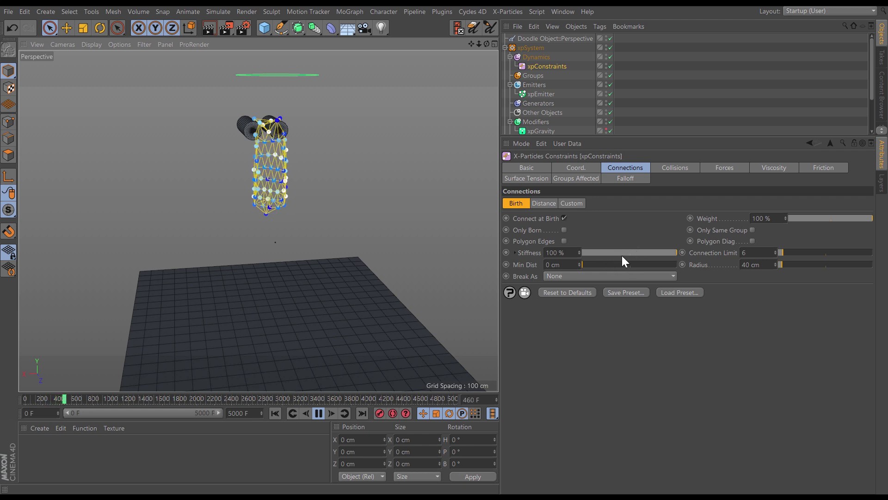
- Lower the birth connections' stiffness to 36% and restart the simulation over the cylinders
{"action": "left_click", "coordinate": [275, 413]}
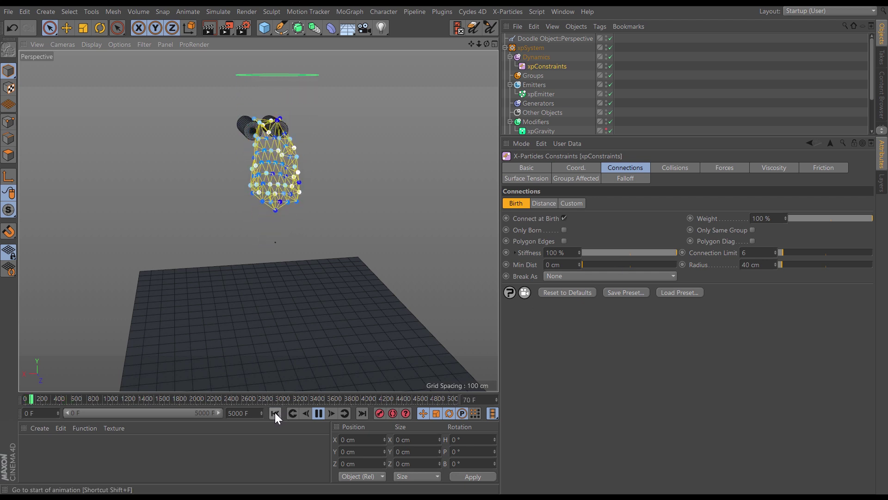
{"action": "left_click", "coordinate": [630, 252]}
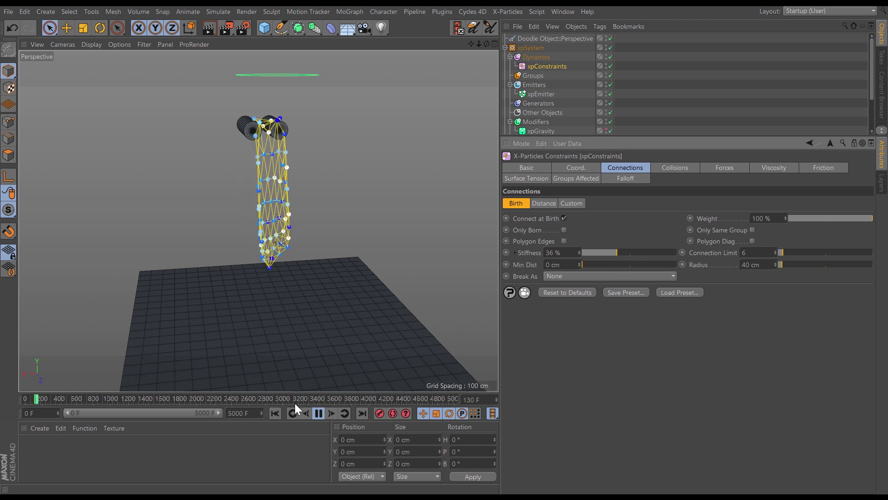
{"action": "left_click", "coordinate": [275, 412]}
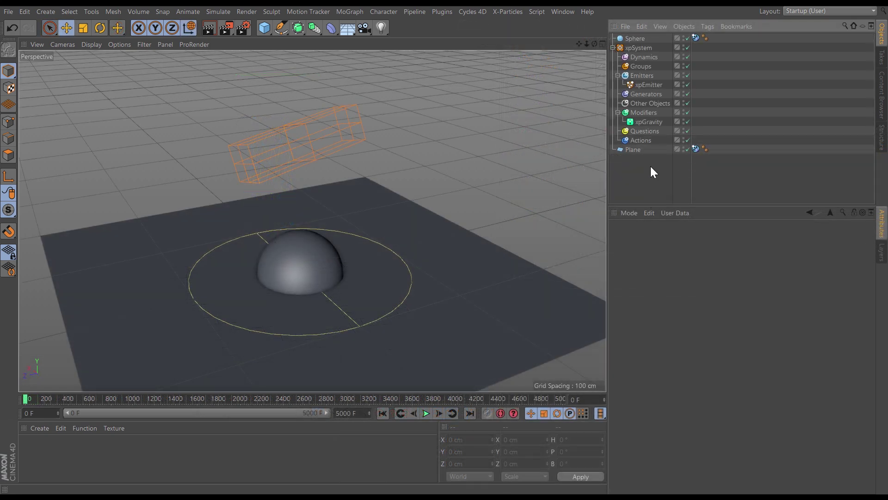
- Add an xpConstraints object to the sphere scene's Dynamics folder, enabling Connect at Birth with Break As set to None
{"action": "left_click", "coordinate": [648, 56]}
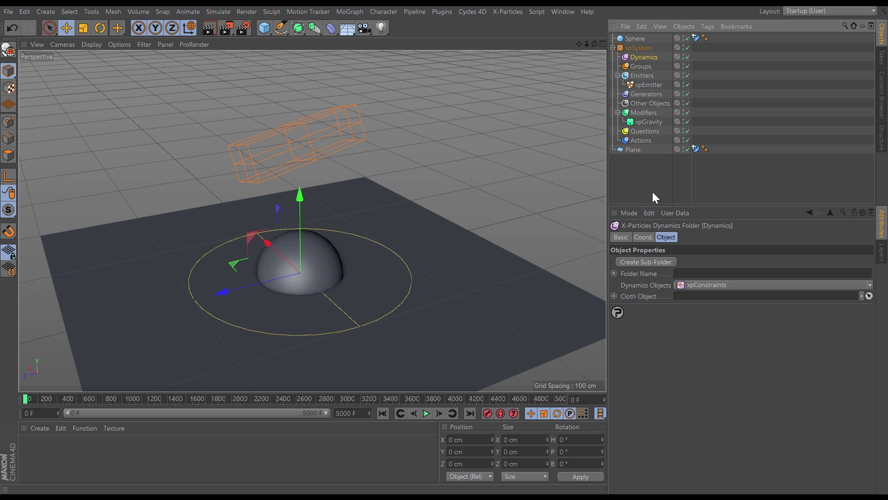
{"action": "left_click", "coordinate": [742, 284]}
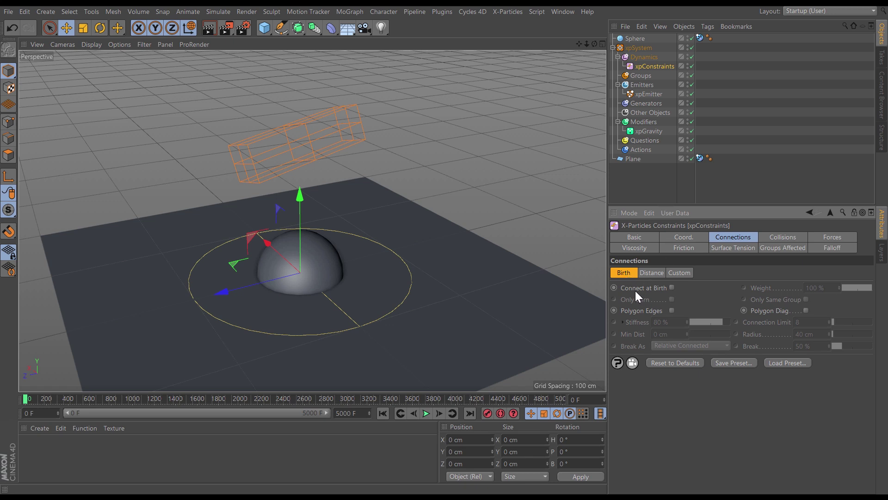
{"action": "left_click", "coordinate": [672, 288]}
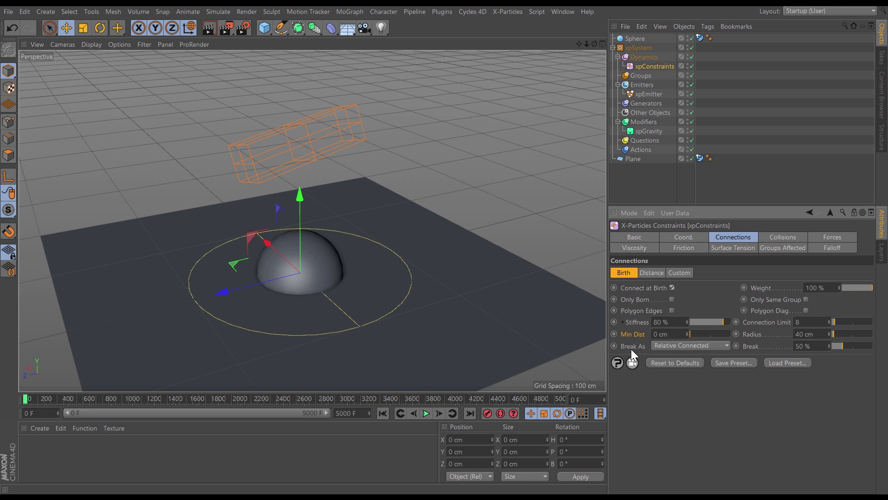
{"action": "left_click", "coordinate": [664, 345]}
{"action": "left_click", "coordinate": [668, 360]}
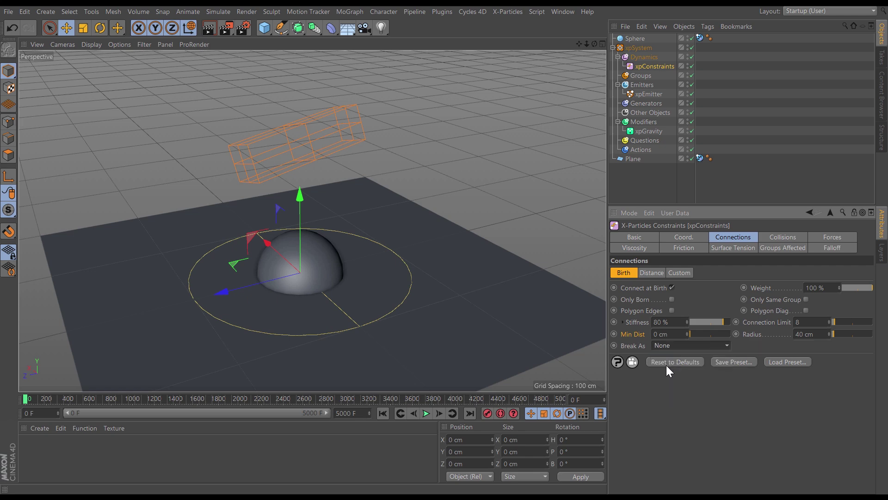
- Examine the xpEmitter's emission settings and advance one frame to view the emitted particle block
{"action": "left_click", "coordinate": [648, 94]}
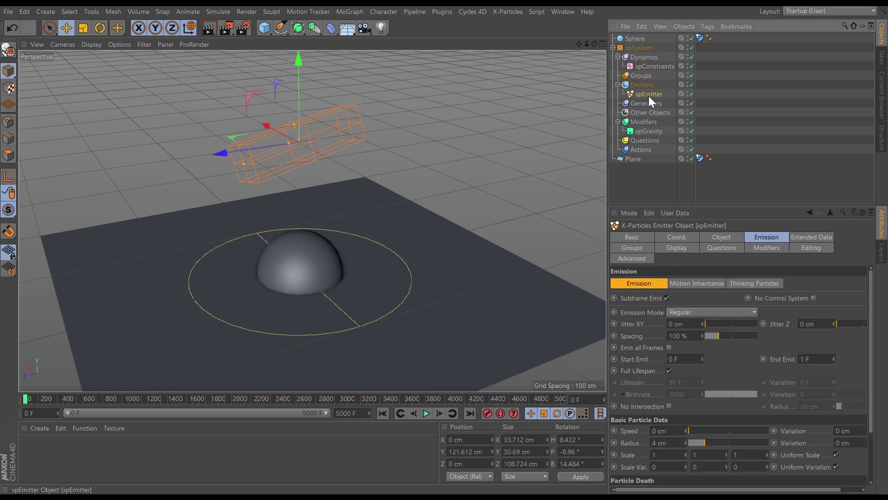
{"action": "left_click_drag", "start_coordinate": [355, 167], "coordinate": [448, 182], "text": "alt"}
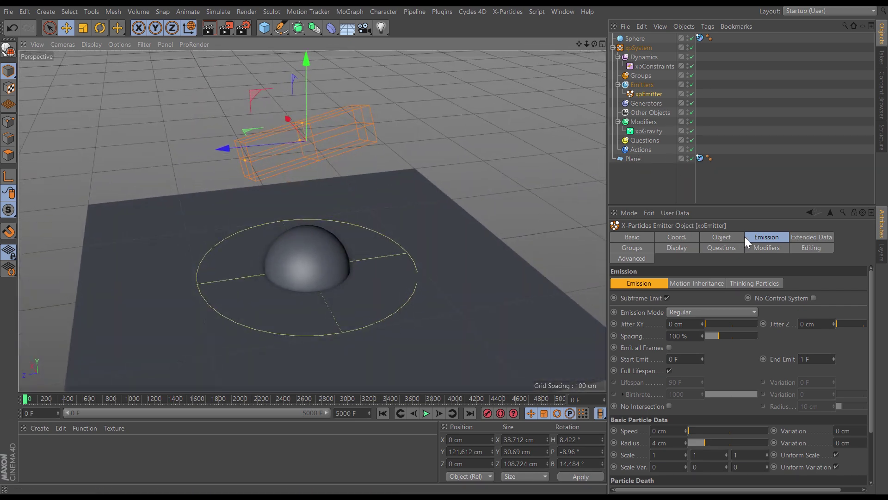
{"action": "left_click", "coordinate": [762, 236]}
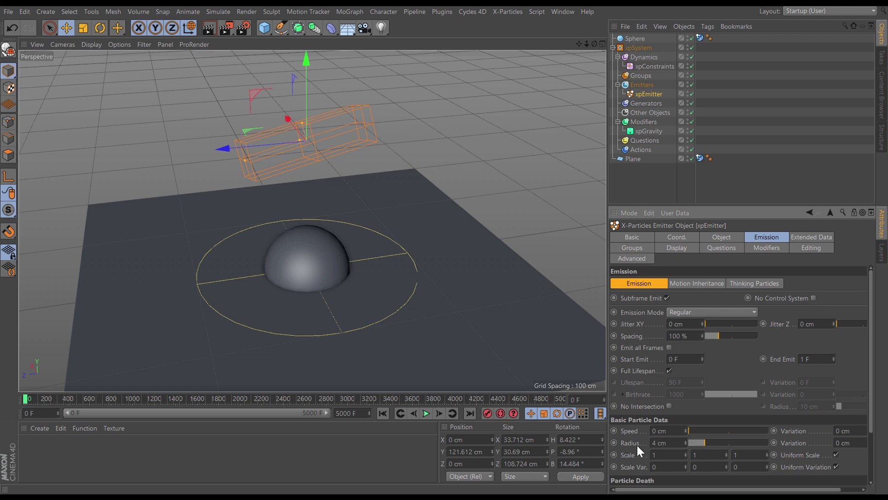
{"action": "left_click_drag", "start_coordinate": [326, 129], "coordinate": [344, 141], "text": "alt"}
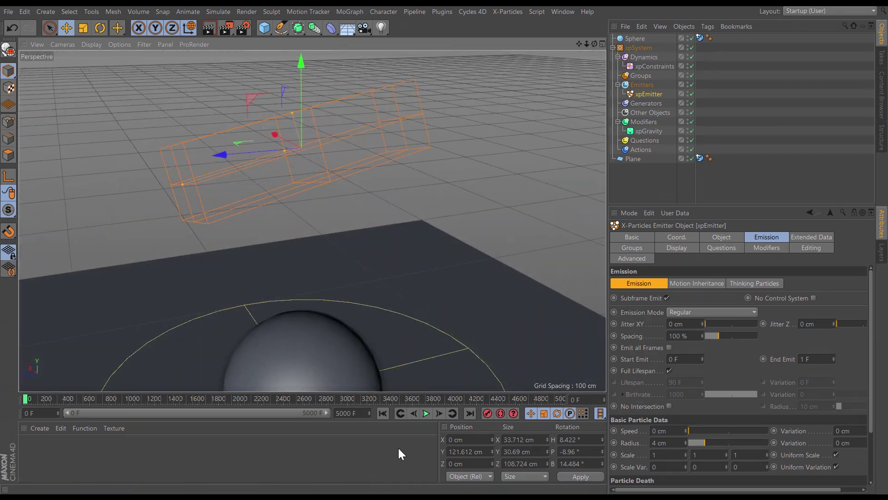
{"action": "left_click", "coordinate": [440, 415]}
{"action": "left_click_drag", "start_coordinate": [341, 196], "coordinate": [450, 224], "text": "alt"}
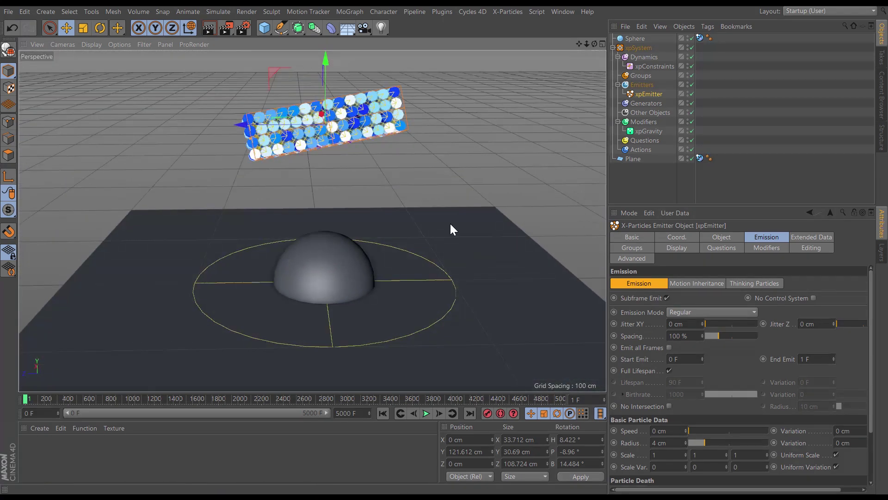
- Set the emitter's particle radius to 3 cm and re-emit the particles by restarting and advancing one frame
{"action": "double_click", "coordinate": [668, 443]}
{"action": "type", "text": "3"}
{"action": "key", "text": "Return"}
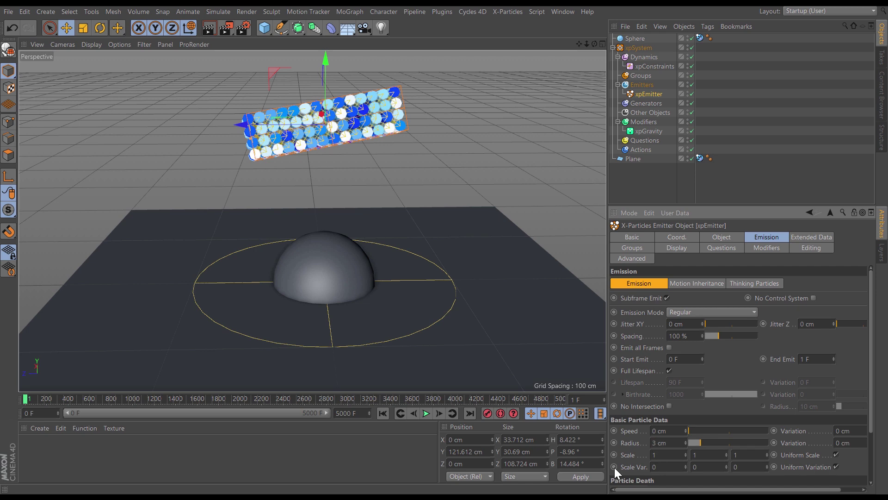
{"action": "left_click", "coordinate": [382, 413]}
{"action": "left_click", "coordinate": [439, 413]}
{"action": "left_click_drag", "start_coordinate": [350, 118], "coordinate": [455, 243], "text": "alt"}
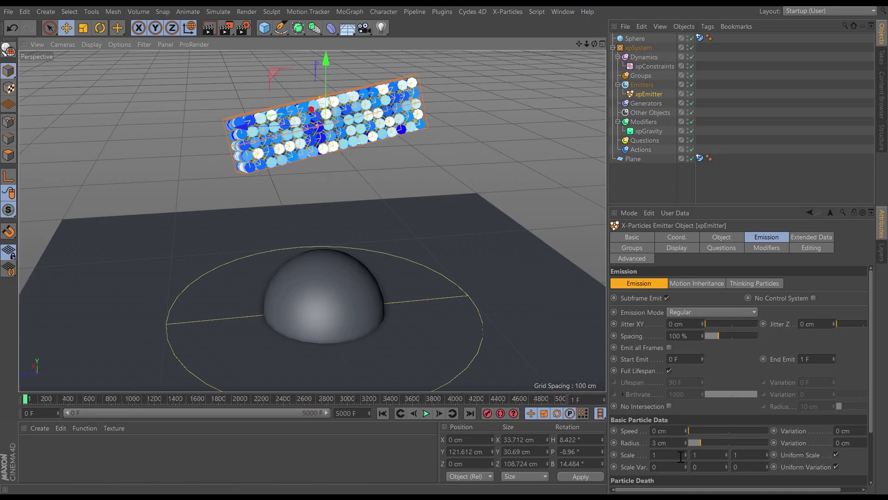
- Return the emitter's particle radius to 4 cm and re-emit the particles from the first frame
{"action": "left_click_drag", "start_coordinate": [676, 444], "coordinate": [625, 451]}
{"action": "type", "text": "4"}
{"action": "key", "text": "Return"}
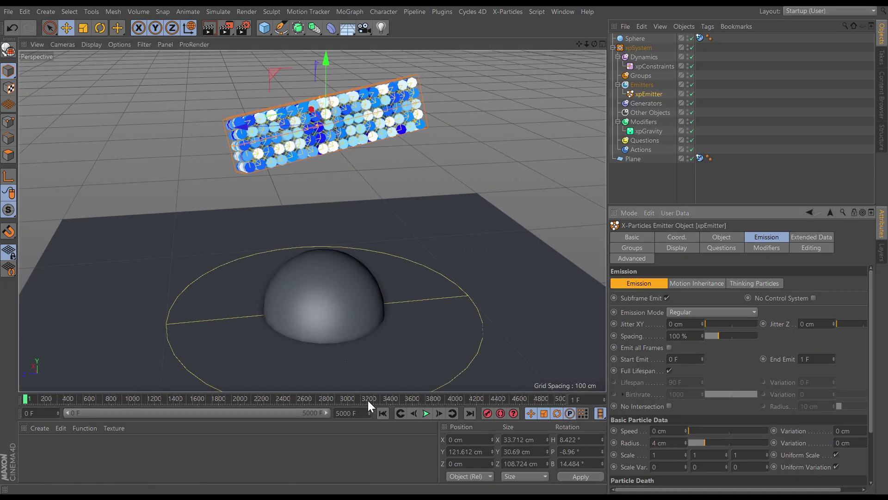
{"action": "left_click", "coordinate": [382, 413]}
{"action": "left_click", "coordinate": [439, 413]}
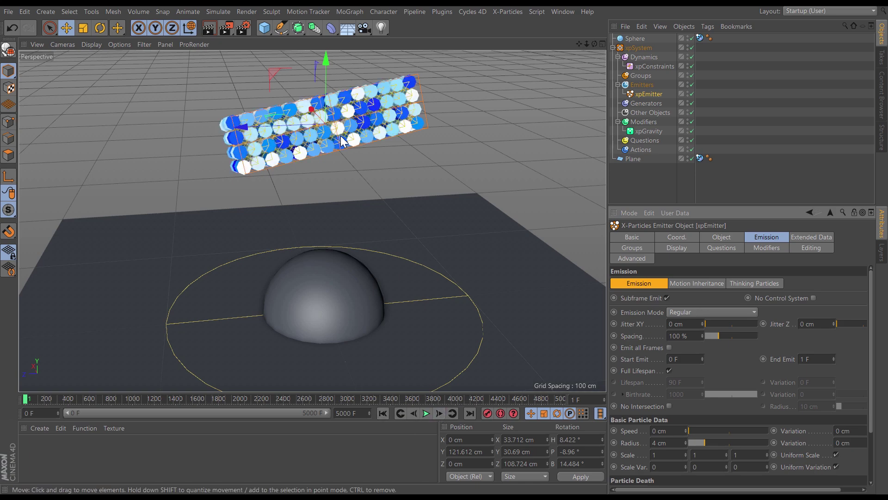
- Examine the particle connections up close alongside the xpConstraints birth connection settings
{"action": "right_click_drag", "start_coordinate": [319, 125], "coordinate": [406, 124], "text": "alt"}
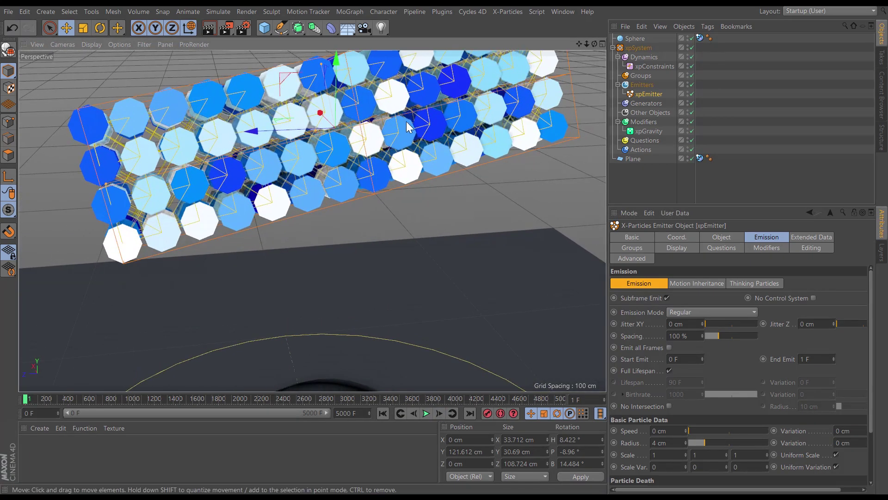
{"action": "mouse_move", "coordinate": [387, 123]}
{"action": "left_mouse_down", "text": "alt"}
{"action": "mouse_move", "coordinate": [337, 116]}
{"action": "mouse_move", "coordinate": [340, 104]}
{"action": "mouse_move", "coordinate": [397, 134]}
{"action": "left_mouse_up", "text": "alt"}
{"action": "left_click", "coordinate": [648, 67]}
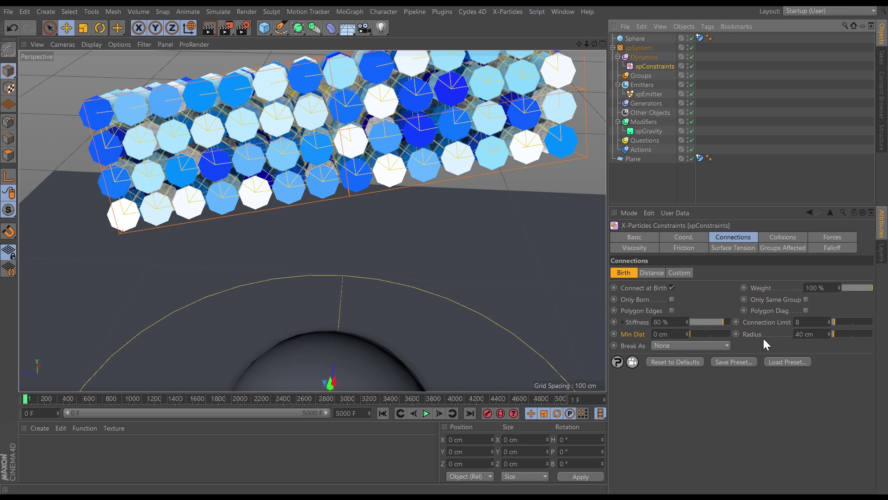
{"action": "mouse_move", "coordinate": [428, 189]}
{"action": "left_mouse_down", "text": "alt"}
{"action": "mouse_move", "coordinate": [419, 188]}
{"action": "mouse_move", "coordinate": [419, 201]}
{"action": "left_mouse_up", "text": "alt"}
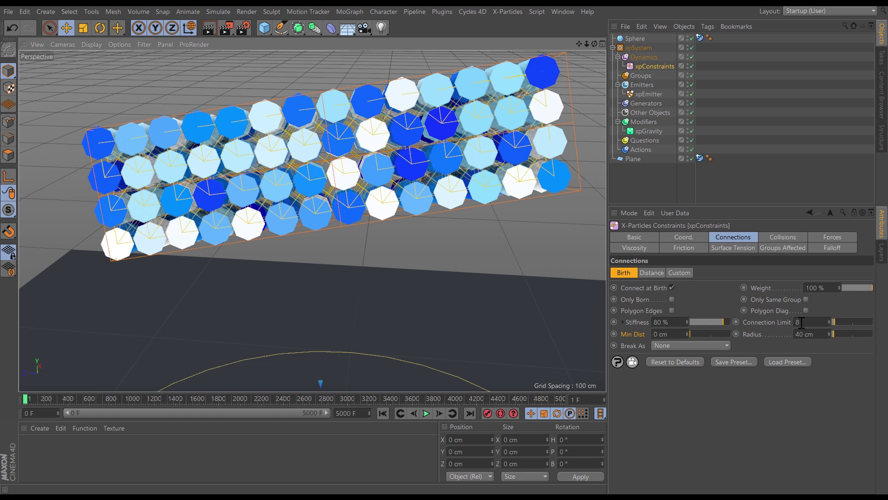
{"action": "scroll", "coordinate": [408, 199], "scroll_direction": "down", "scroll_amount": 5}
{"action": "left_click_drag", "start_coordinate": [385, 213], "coordinate": [551, 182], "text": "alt"}
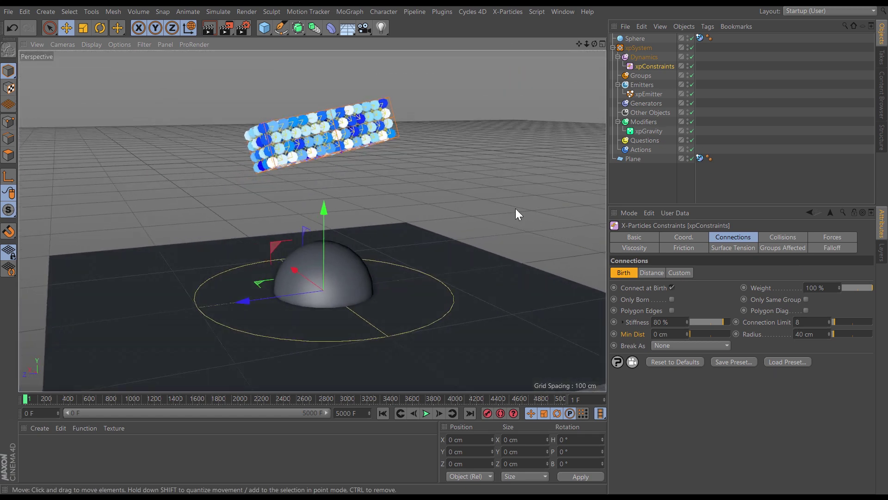
- Play the simulation from the start and inspect the connected particles landing on the sphere from above
{"action": "left_click", "coordinate": [383, 413]}
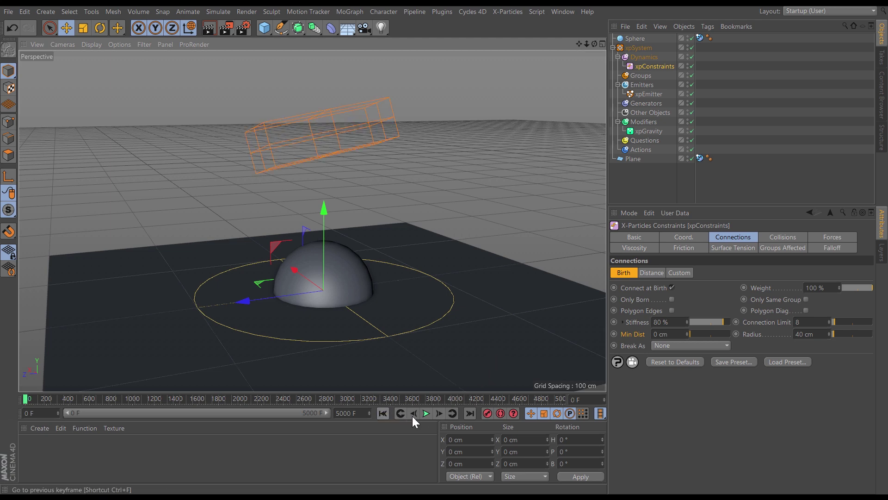
{"action": "left_click", "coordinate": [426, 413]}
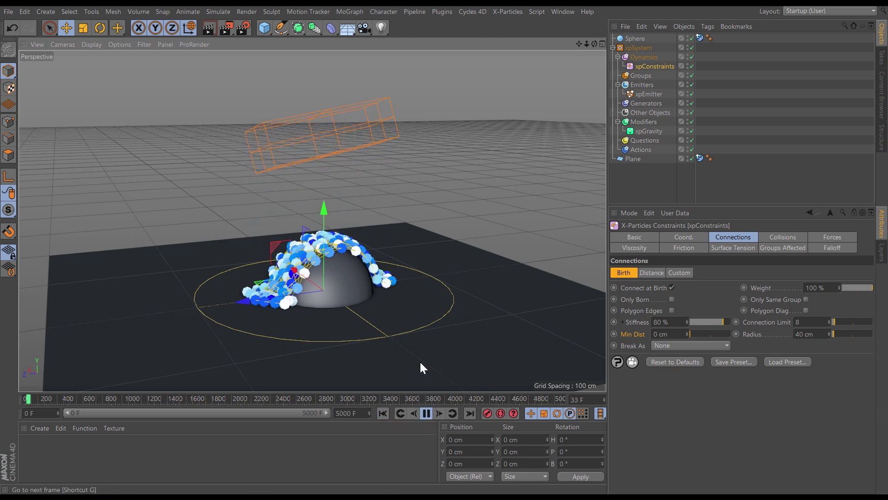
{"action": "left_click_drag", "start_coordinate": [329, 254], "coordinate": [366, 356], "text": "alt"}
{"action": "scroll", "coordinate": [375, 273], "scroll_direction": "up", "scroll_amount": 5}
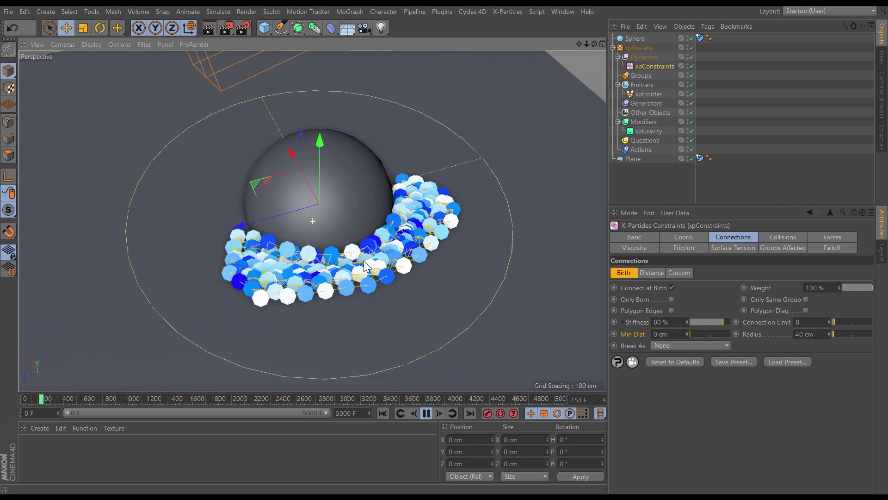
- Replay the particle fall from a wider view, stop it and return to the first frame
{"action": "left_click", "coordinate": [382, 413]}
{"action": "scroll", "coordinate": [373, 212], "scroll_direction": "down", "scroll_amount": 3}
{"action": "left_click_drag", "start_coordinate": [373, 212], "coordinate": [337, 157], "text": "alt"}
{"action": "scroll", "coordinate": [336, 222], "scroll_direction": "down", "scroll_amount": 3}
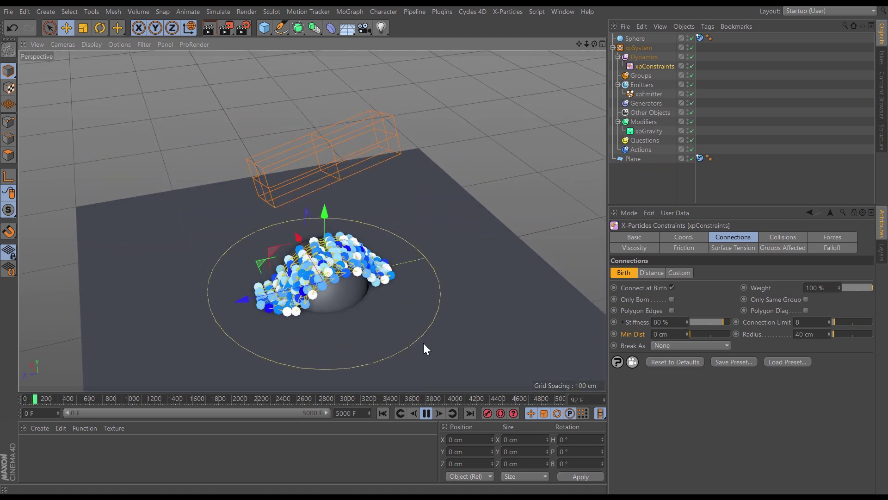
{"action": "left_click", "coordinate": [423, 412]}
{"action": "left_click", "coordinate": [384, 413]}
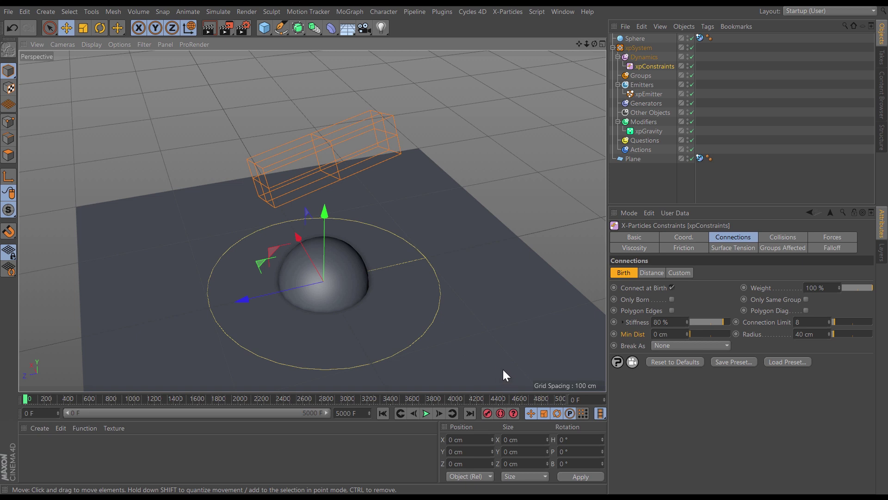
- Set the birth connections' stiffness to 100%, play the simulation from the start and rewind it
{"action": "left_click", "coordinate": [440, 413]}
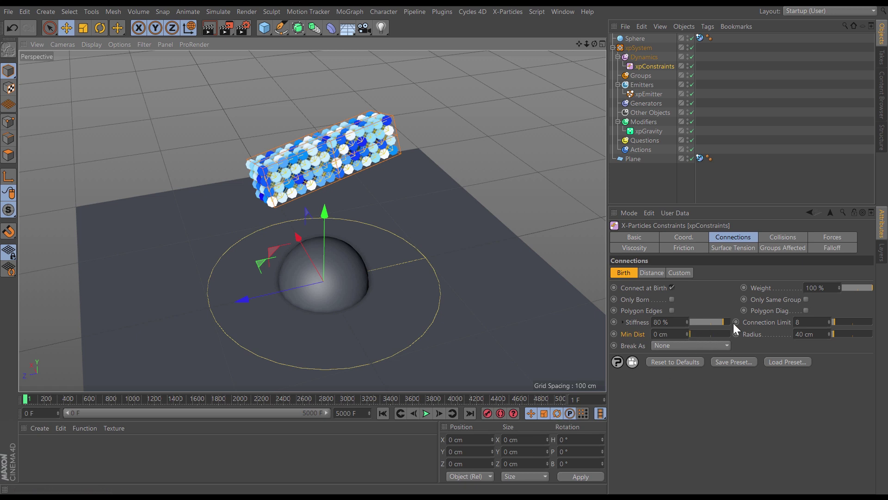
{"action": "left_click_drag", "start_coordinate": [729, 320], "coordinate": [736, 321]}
{"action": "left_click", "coordinate": [382, 413]}
{"action": "left_click", "coordinate": [424, 413]}
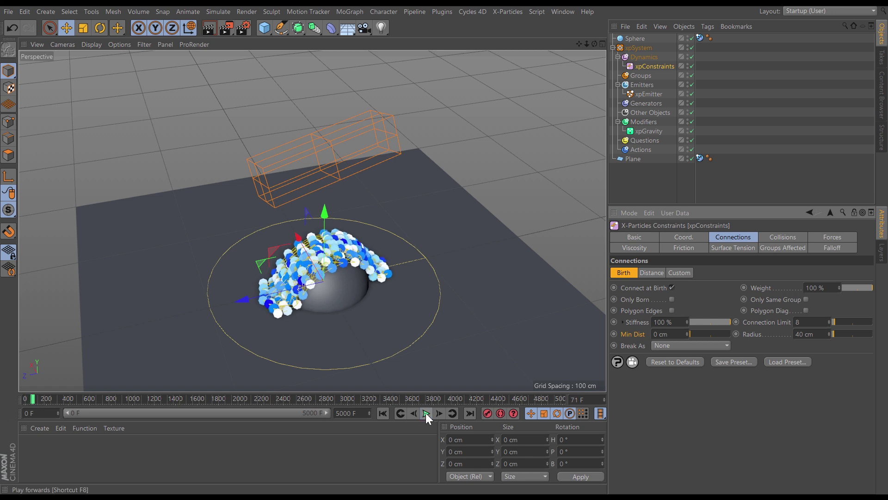
{"action": "left_click", "coordinate": [426, 413]}
{"action": "left_click", "coordinate": [383, 413]}
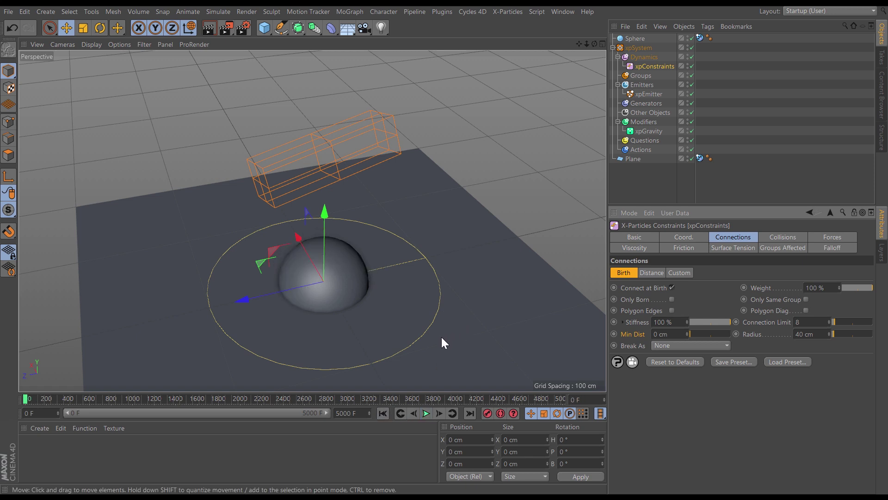
- Set the X-Particles dynamics Subframe Steps to 5 in the project settings
{"action": "left_click", "coordinate": [437, 413]}
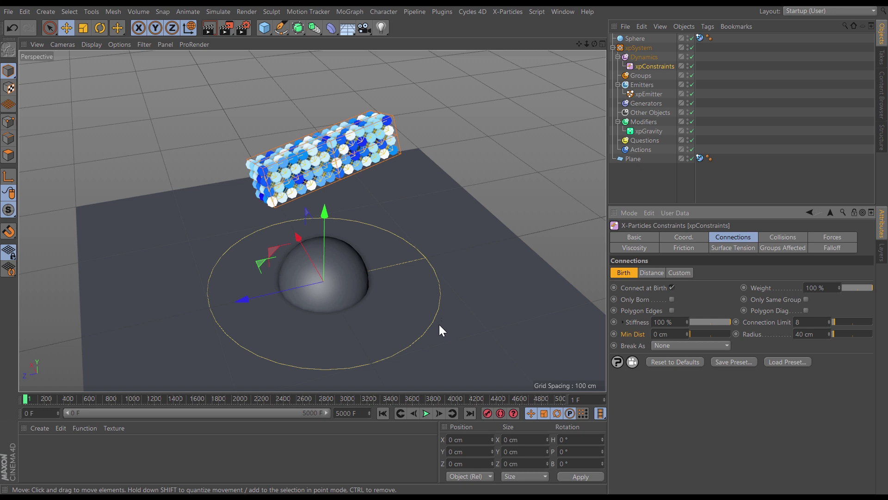
{"action": "left_click", "coordinate": [445, 328]}
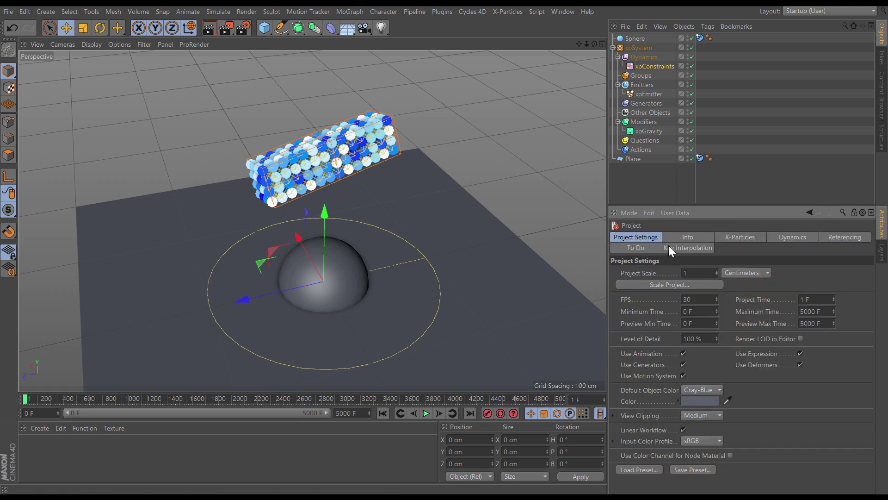
{"action": "left_click", "coordinate": [736, 237]}
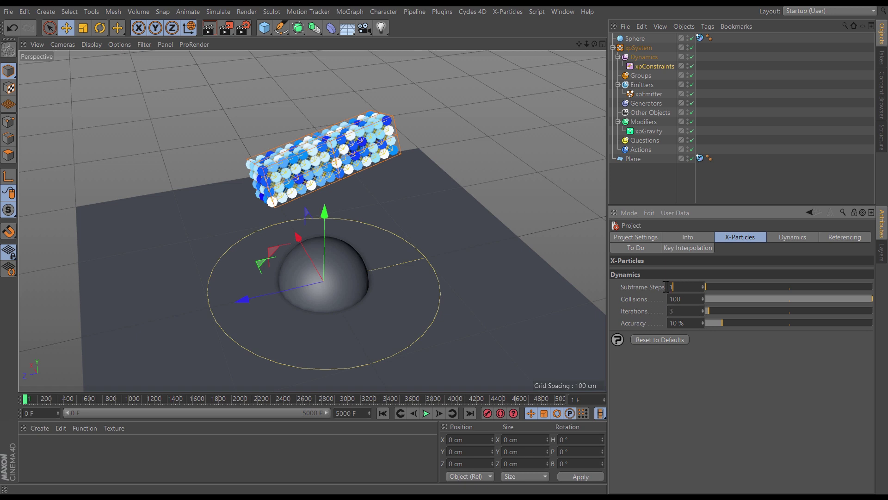
{"action": "type", "text": "5"}
{"action": "key", "text": "Return"}
- Play the simulation again from the start, inspect the particle block on the sphere from a low angle and pause playback
{"action": "left_click", "coordinate": [382, 413]}
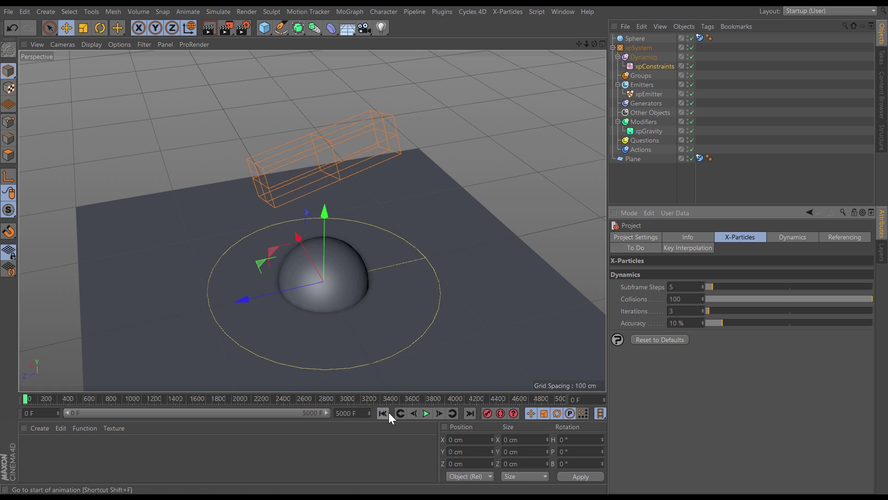
{"action": "left_click", "coordinate": [427, 413]}
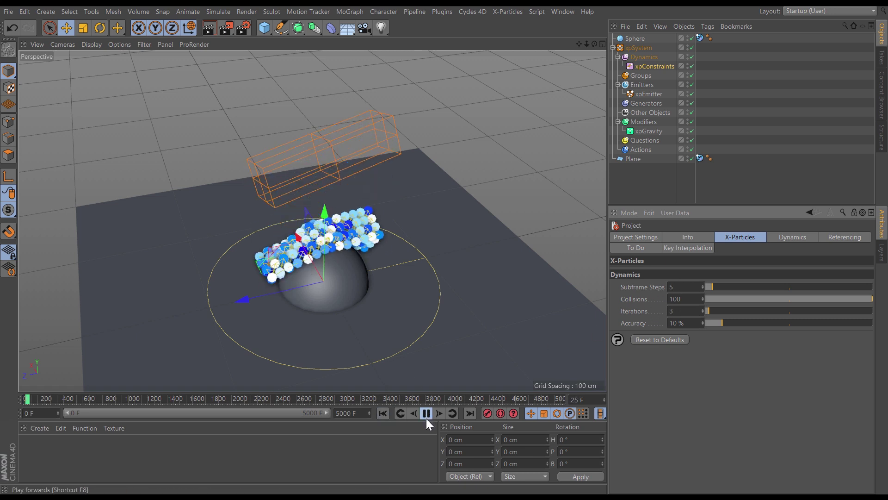
{"action": "left_click", "coordinate": [383, 414]}
{"action": "left_click_drag", "start_coordinate": [320, 269], "coordinate": [363, 335], "text": "alt"}
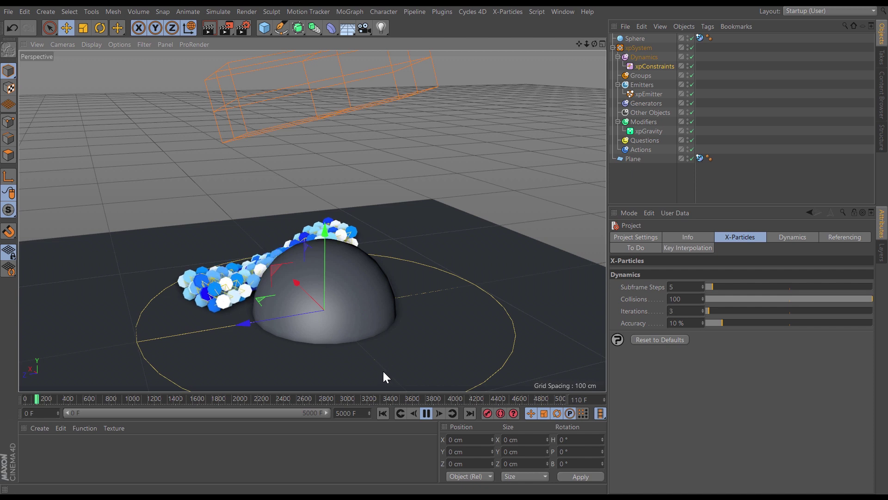
{"action": "left_click", "coordinate": [425, 413]}
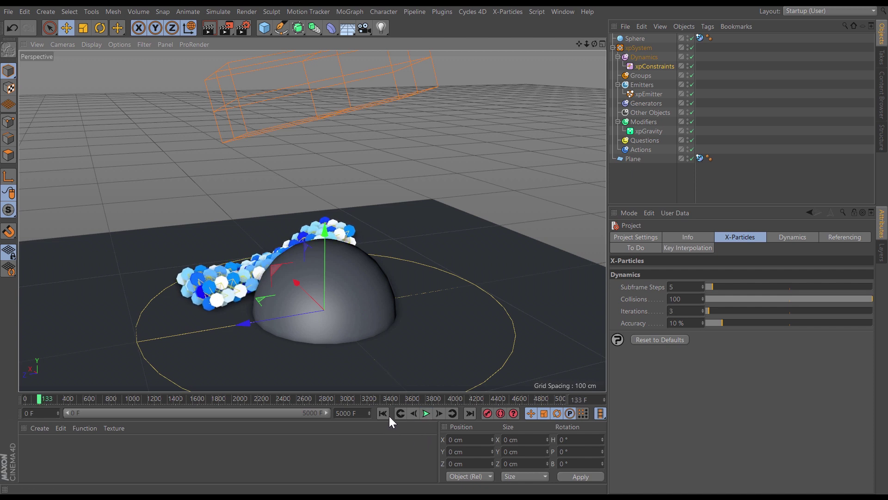
- Replay the particle fall from the first frame, pause with the block draped over the sphere, and inspect it from several angles
{"action": "left_click", "coordinate": [388, 415]}
{"action": "left_click", "coordinate": [426, 413]}
{"action": "left_click", "coordinate": [426, 413]}
{"action": "left_click_drag", "start_coordinate": [287, 259], "coordinate": [434, 252], "text": "alt"}
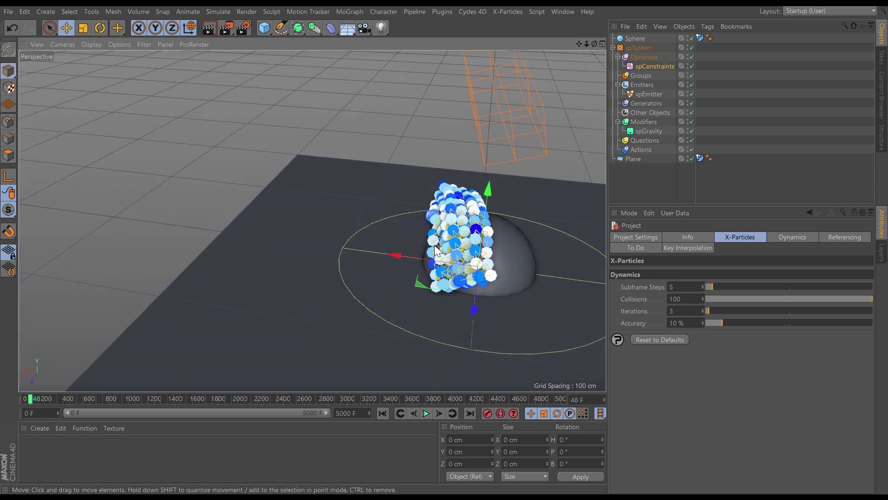
{"action": "middle_click_drag", "start_coordinate": [435, 252], "coordinate": [373, 259], "text": "alt"}
{"action": "scroll", "coordinate": [388, 256], "scroll_direction": "up", "scroll_amount": 6}
{"action": "left_click_drag", "start_coordinate": [384, 283], "coordinate": [334, 282], "text": "alt"}
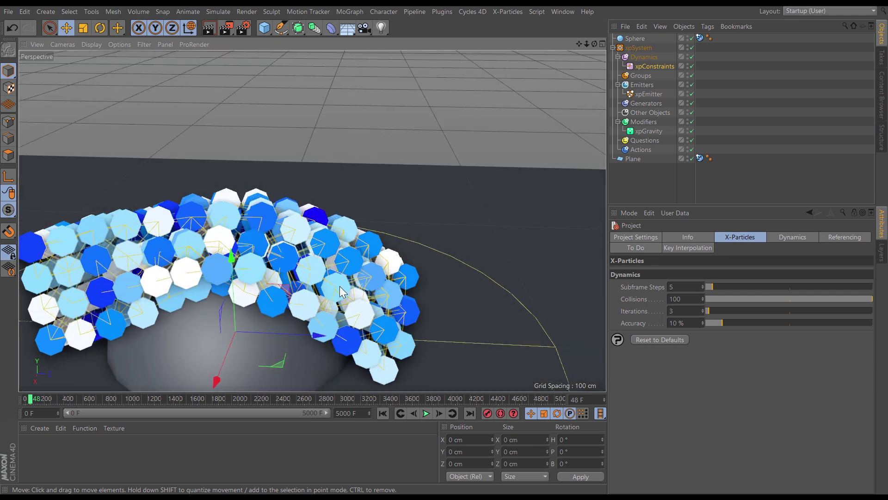
{"action": "left_click_drag", "start_coordinate": [346, 296], "coordinate": [369, 287], "text": "alt"}
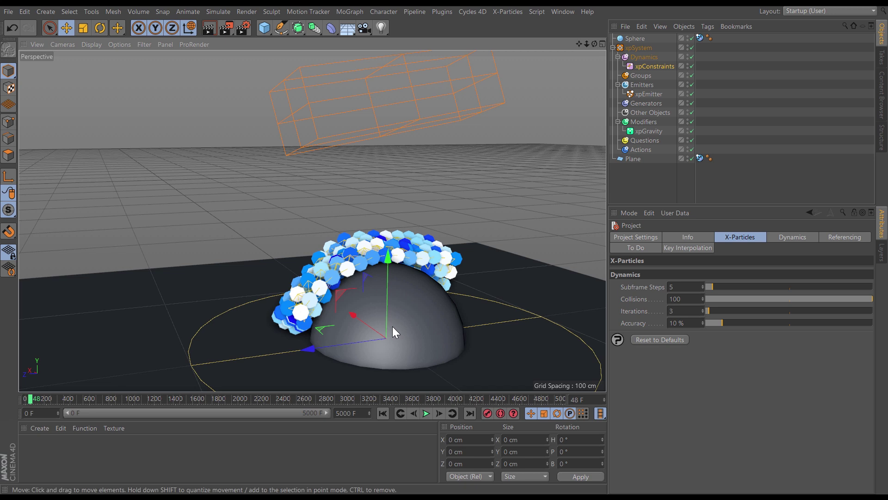
- Rewind to the first frame and enable Collisions in the xpConstraints object
{"action": "left_click", "coordinate": [384, 413]}
{"action": "left_click", "coordinate": [651, 66]}
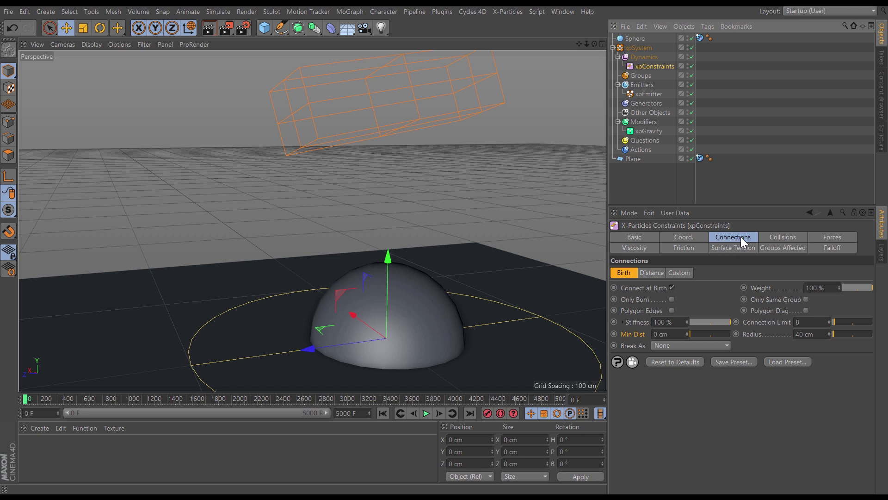
{"action": "left_click", "coordinate": [783, 237]}
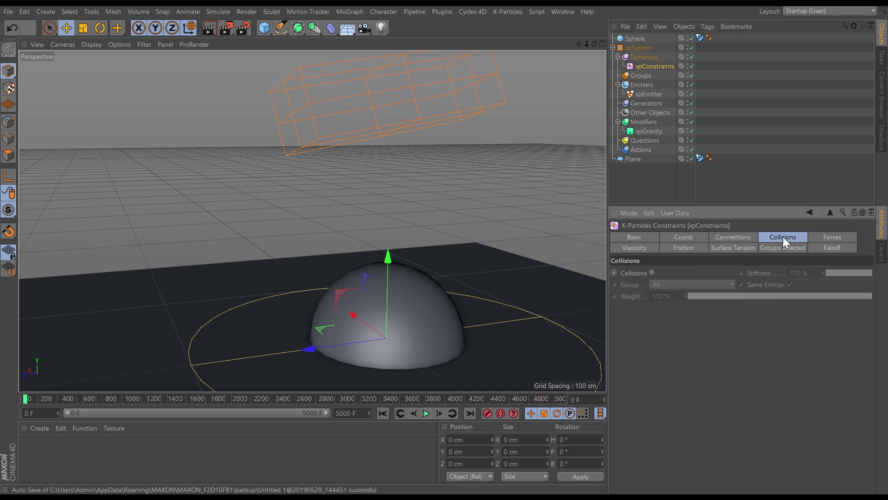
{"action": "left_click", "coordinate": [652, 273]}
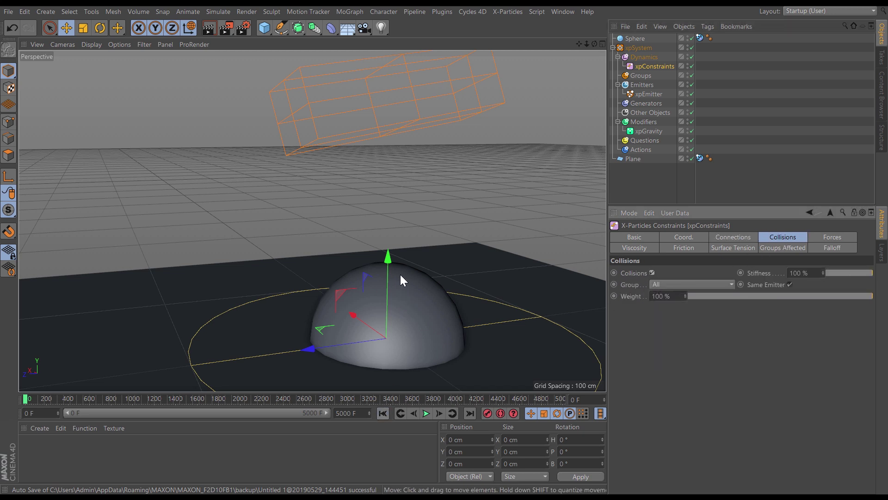
- Advance the simulation by one frame and examine the newly emitted particle block above the sphere from different angles
{"action": "middle_click_drag", "start_coordinate": [419, 277], "coordinate": [391, 270], "text": "alt"}
{"action": "left_click", "coordinate": [436, 413]}
{"action": "right_click_drag", "start_coordinate": [363, 250], "coordinate": [370, 149], "text": "alt"}
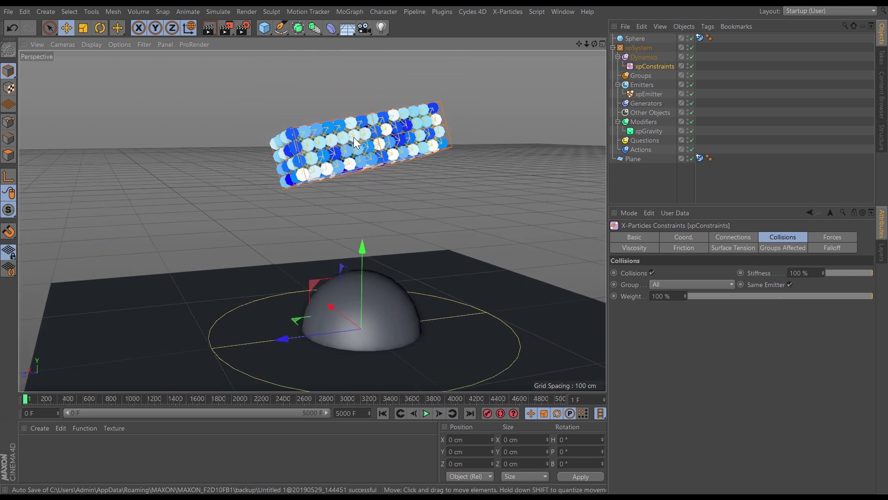
{"action": "left_click_drag", "start_coordinate": [369, 152], "coordinate": [493, 153], "text": "alt"}
{"action": "left_click_drag", "start_coordinate": [355, 145], "coordinate": [370, 157], "text": "alt"}
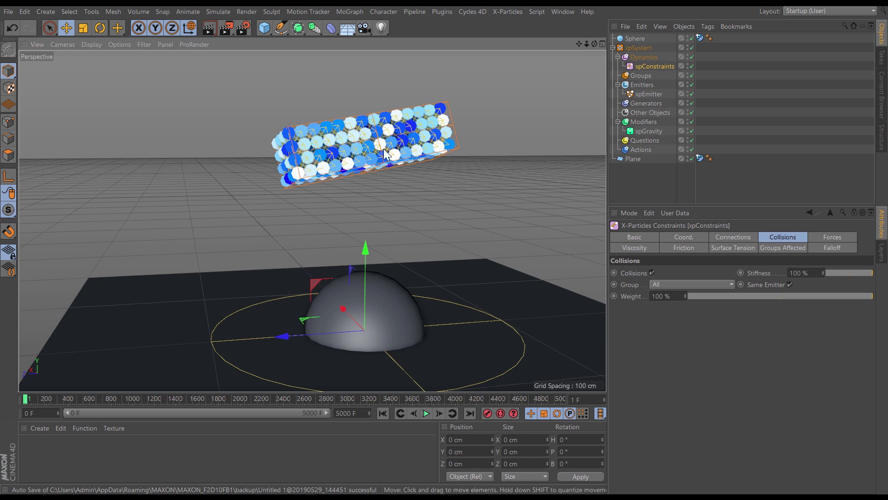
{"action": "left_click_drag", "start_coordinate": [401, 320], "coordinate": [387, 331], "text": "alt"}
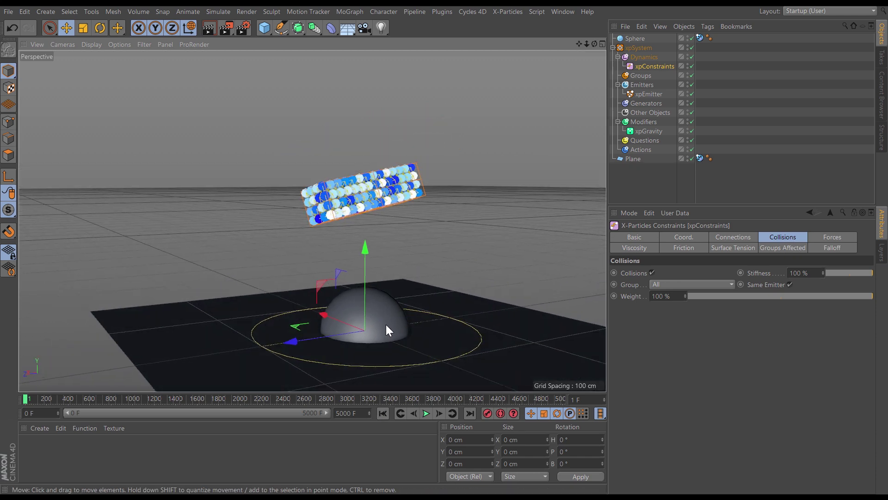
{"action": "middle_click_drag", "start_coordinate": [387, 330], "coordinate": [385, 306], "text": "alt"}
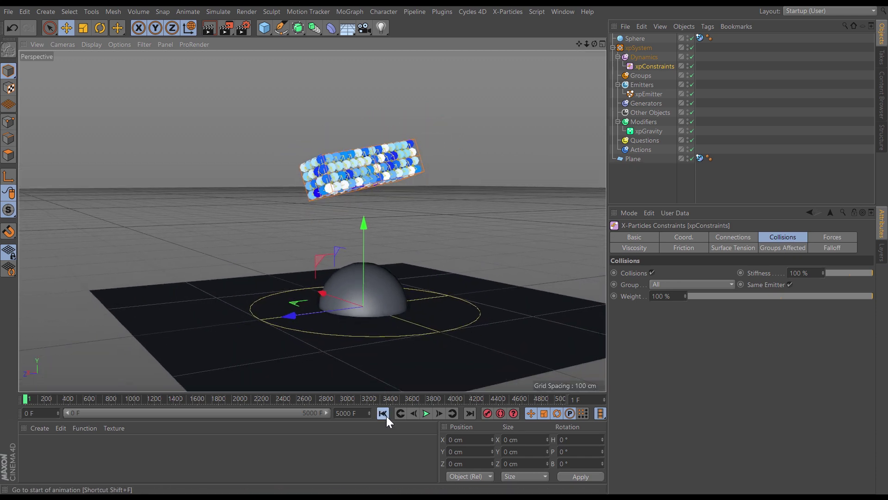
- Play the simulation with constraint collisions from the start several times, watching the block land beside the sphere from different angles
{"action": "left_click", "coordinate": [385, 415]}
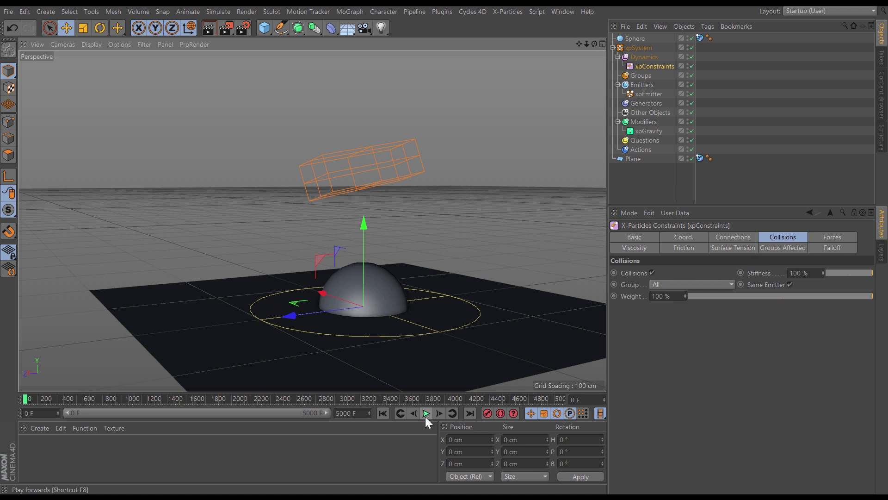
{"action": "left_click", "coordinate": [425, 414]}
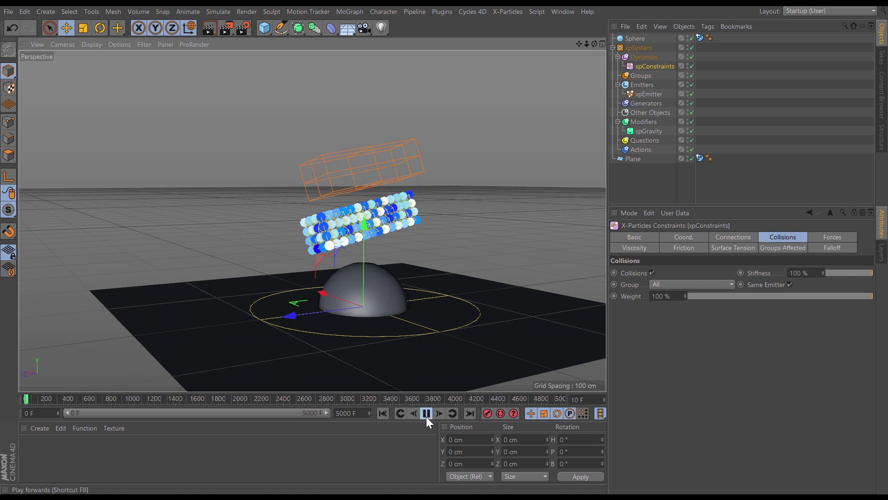
{"action": "left_click_drag", "start_coordinate": [430, 311], "coordinate": [407, 310], "text": "alt"}
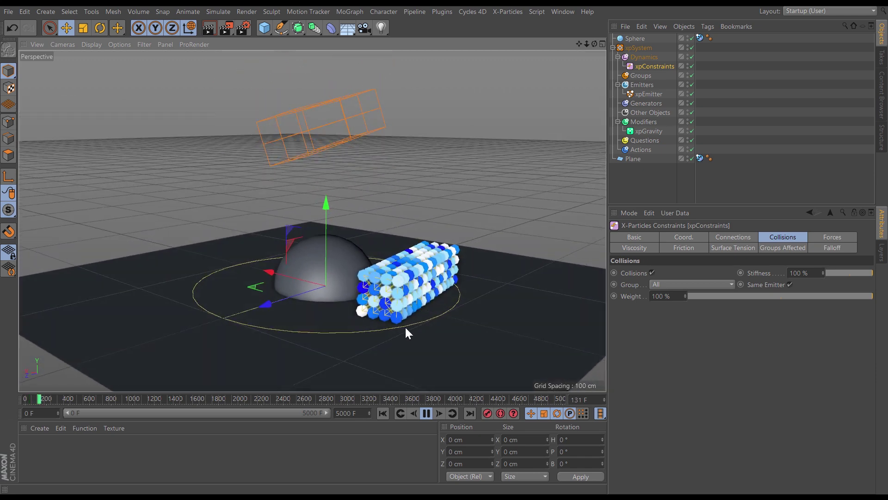
{"action": "left_click", "coordinate": [383, 413]}
{"action": "left_click", "coordinate": [382, 413]}
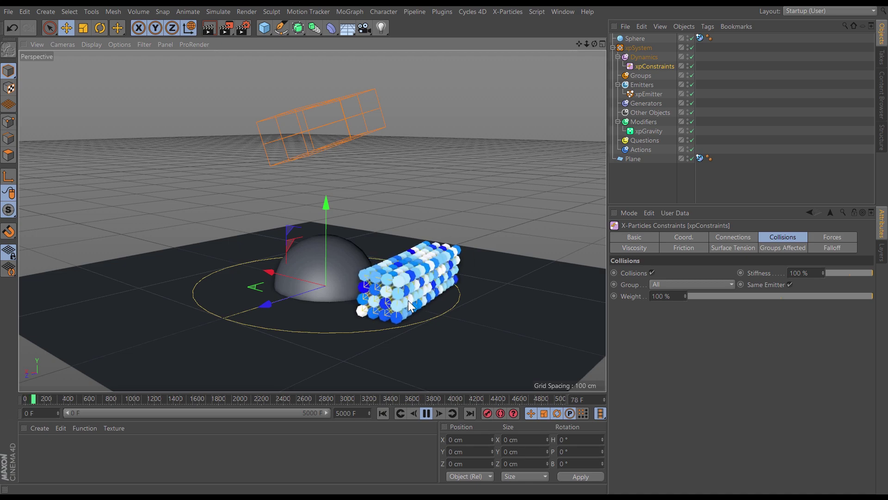
{"action": "left_click_drag", "start_coordinate": [426, 281], "coordinate": [416, 342], "text": "alt"}
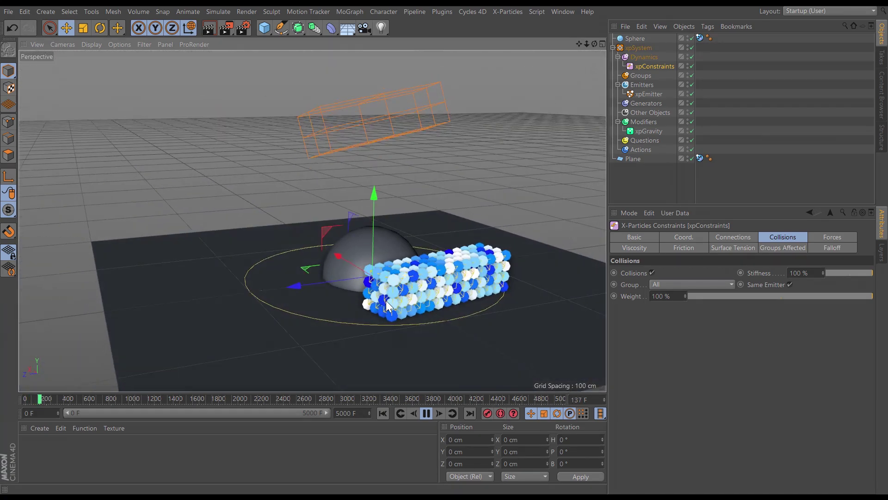
{"action": "left_click", "coordinate": [382, 413]}
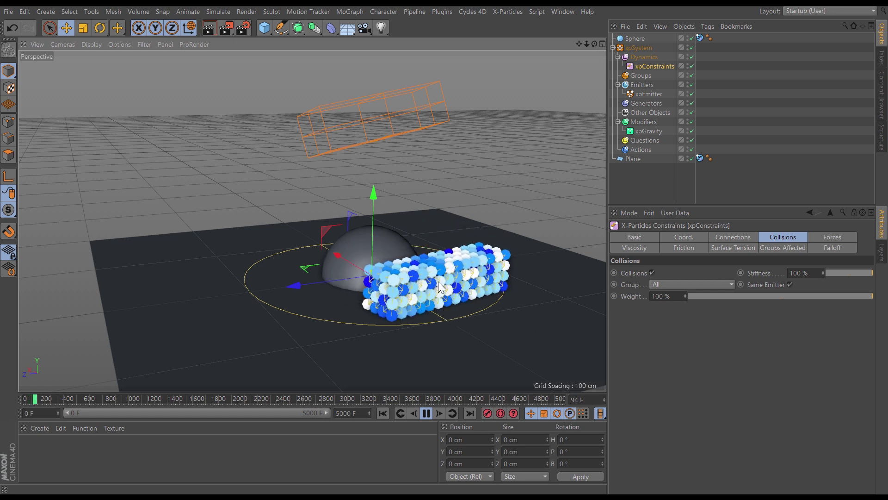
{"action": "left_click_drag", "start_coordinate": [445, 299], "coordinate": [444, 306], "text": "alt"}
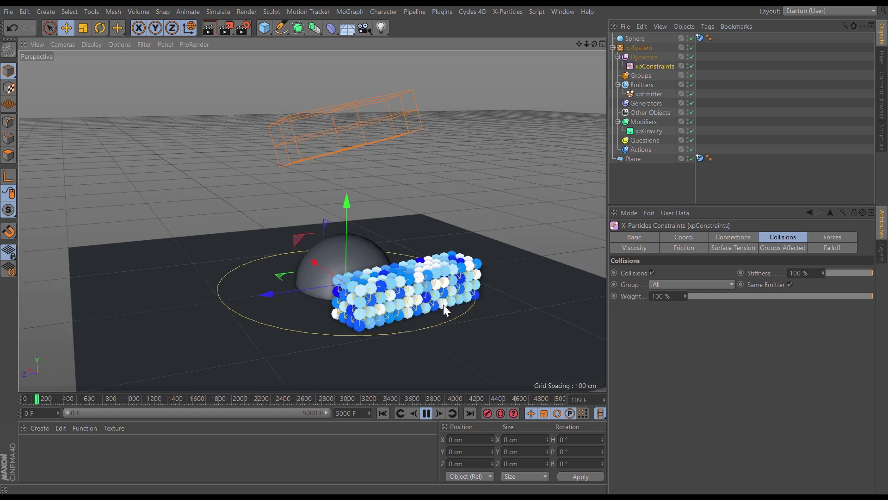
{"action": "left_click", "coordinate": [381, 413]}
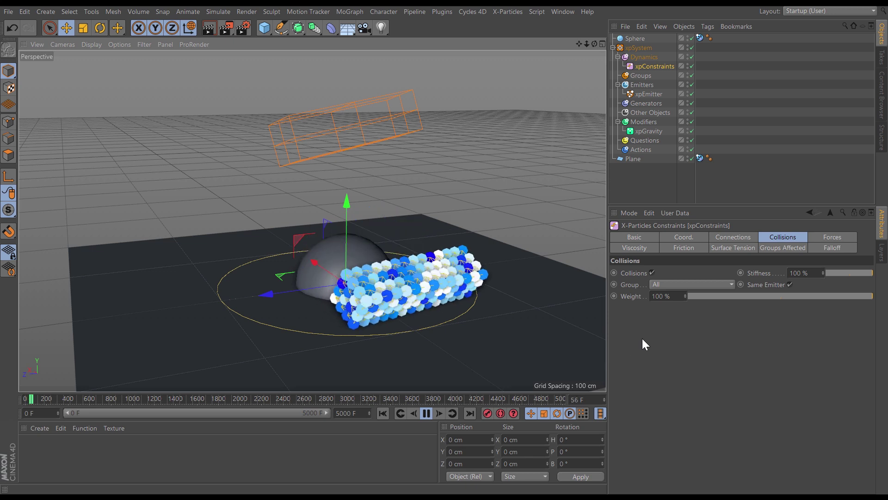
- Lower the birth connections' stiffness to 26% during playback and restart the simulation
{"action": "left_click", "coordinate": [712, 237]}
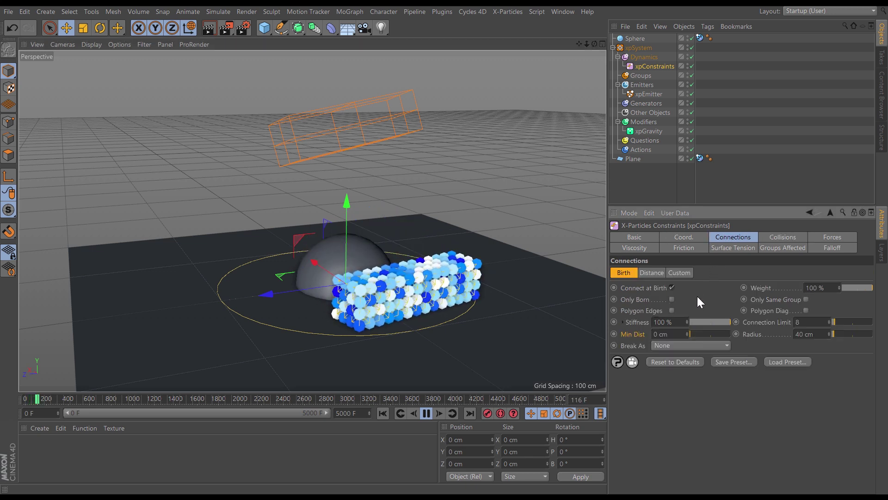
{"action": "left_click_drag", "start_coordinate": [724, 324], "coordinate": [727, 326]}
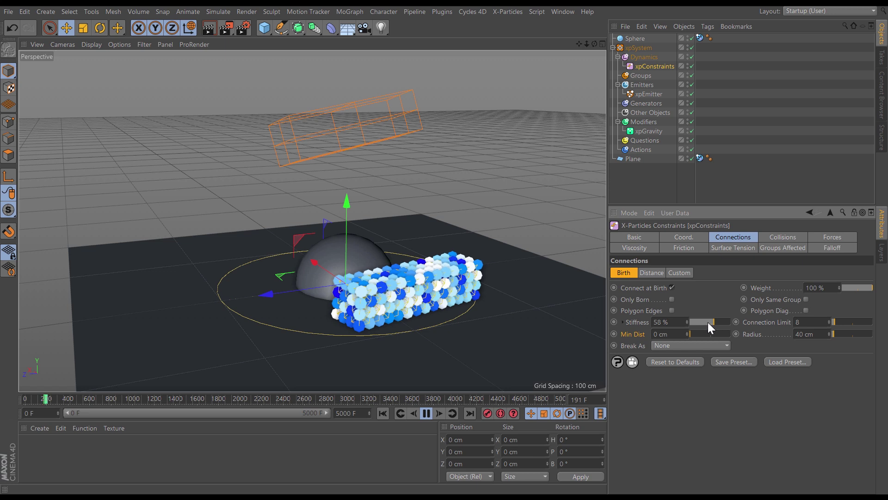
{"action": "left_click_drag", "start_coordinate": [703, 324], "coordinate": [700, 324]}
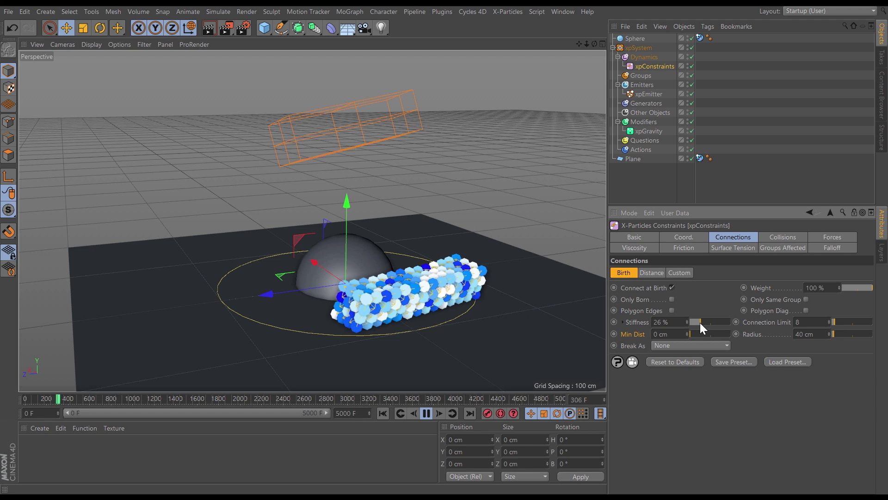
{"action": "left_click", "coordinate": [382, 413]}
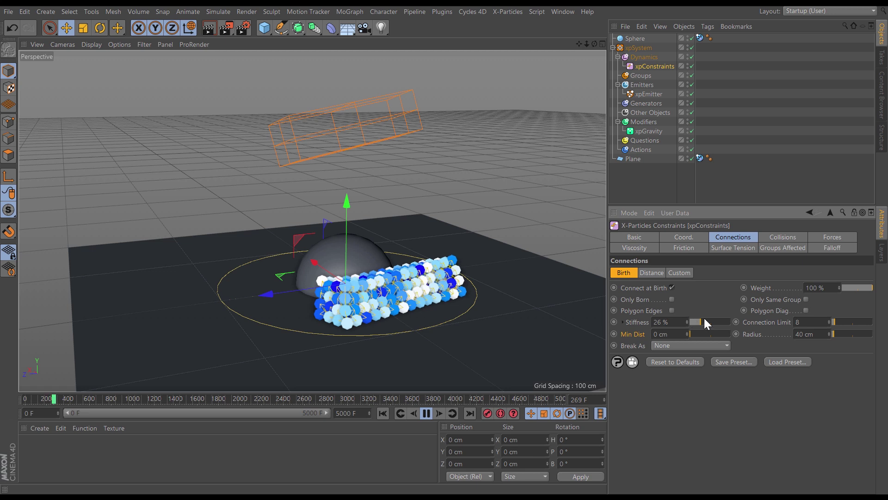
- Set the birth connections' stiffness to 100%, replay the simulation, and set the Connection Limit to 50
{"action": "left_click_drag", "start_coordinate": [706, 321], "coordinate": [731, 326]}
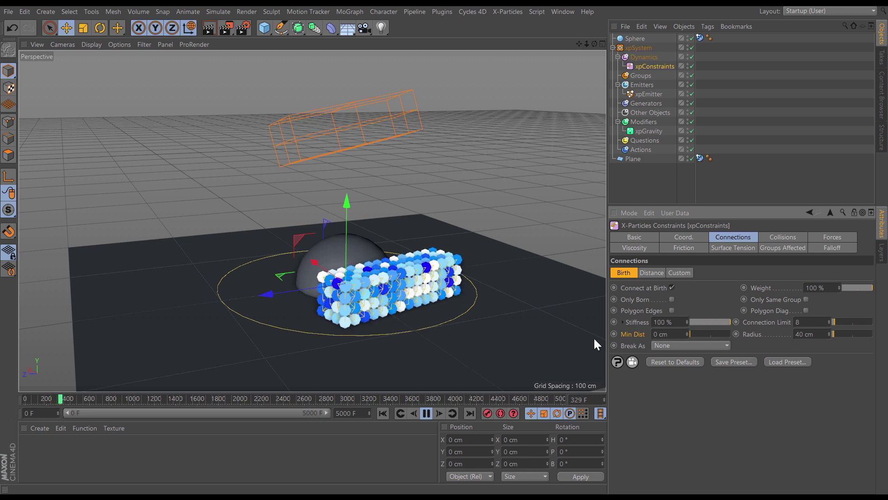
{"action": "left_click", "coordinate": [382, 414]}
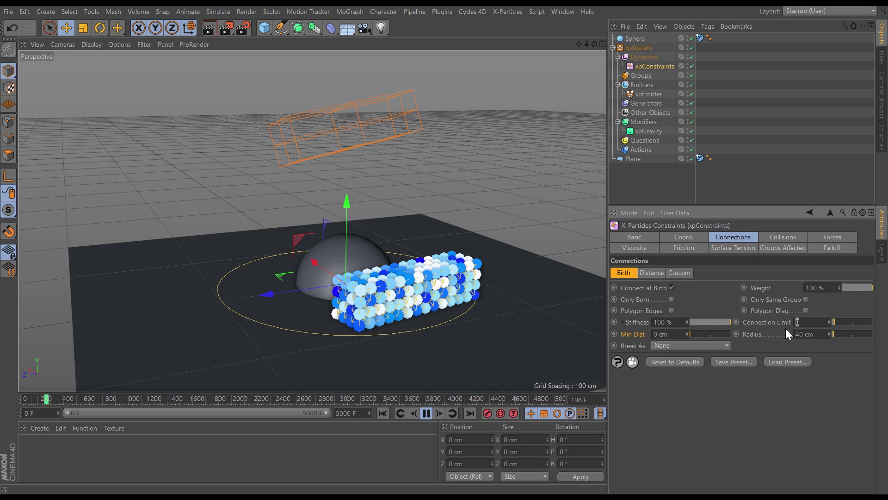
{"action": "type", "text": "50"}
{"action": "key", "text": "Return"}
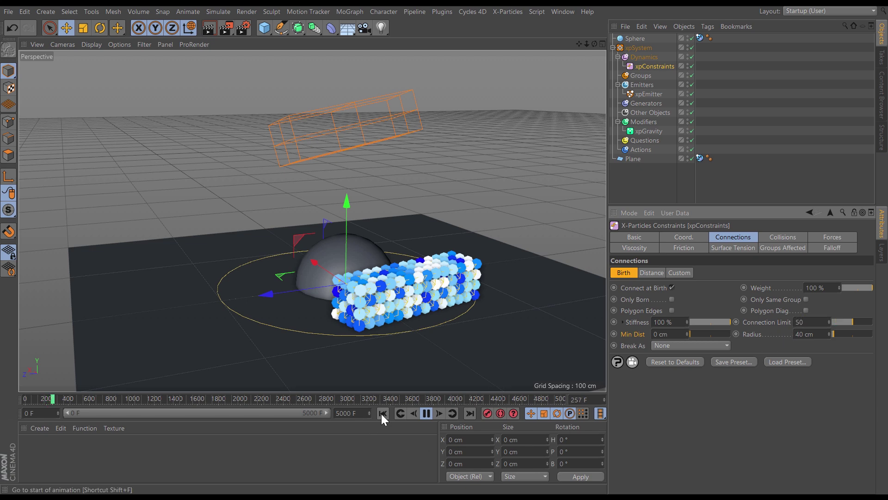
- Replay the simulation from the start several times and inspect how the more densely connected block hits the sphere
{"action": "left_click", "coordinate": [382, 415]}
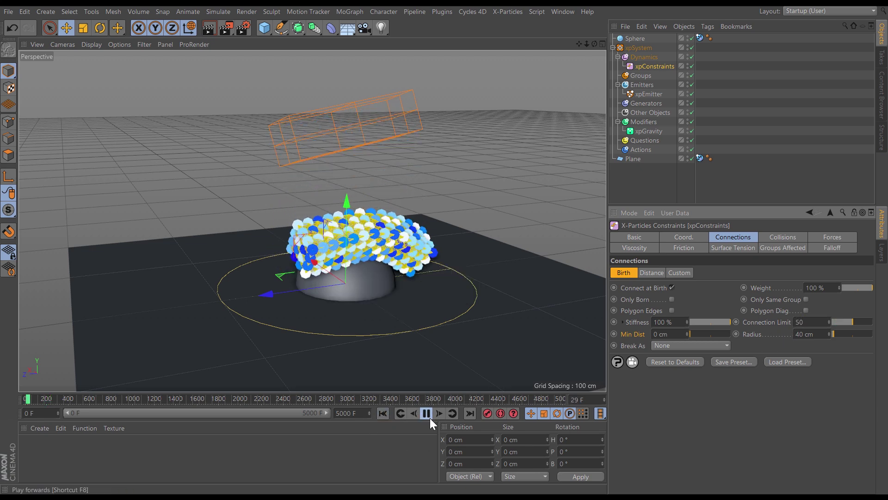
{"action": "right_click_drag", "start_coordinate": [467, 287], "coordinate": [514, 287], "text": "alt"}
{"action": "left_click_drag", "start_coordinate": [491, 300], "coordinate": [414, 279], "text": "alt"}
{"action": "right_click_drag", "start_coordinate": [455, 303], "coordinate": [421, 313], "text": "alt"}
{"action": "left_click_drag", "start_coordinate": [440, 287], "coordinate": [422, 386], "text": "alt"}
{"action": "left_click", "coordinate": [384, 414]}
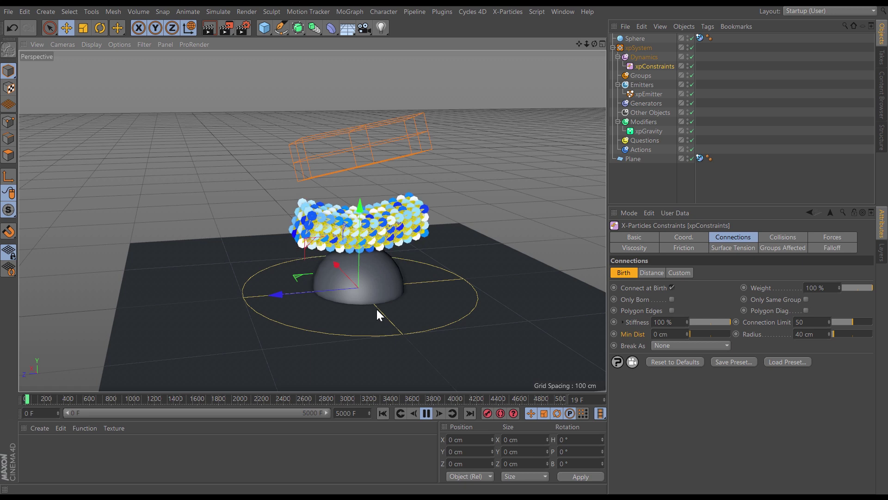
{"action": "left_click", "coordinate": [383, 413]}
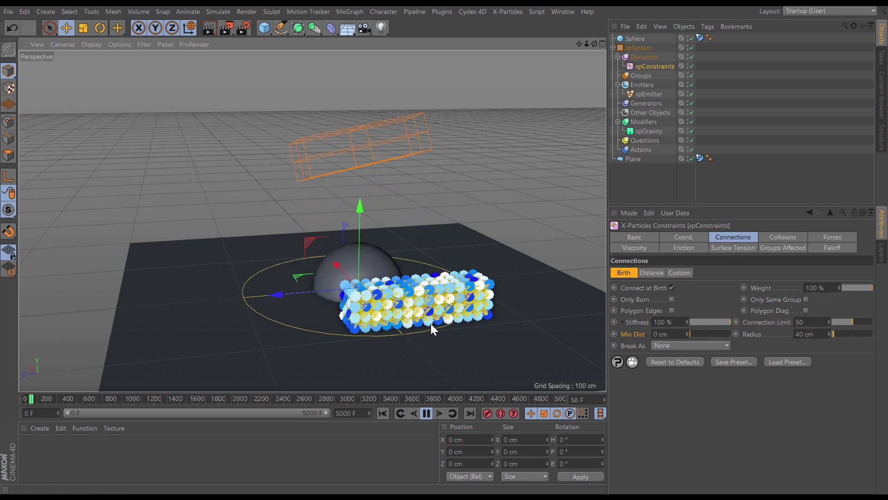
- Set the birth connections' Connection Limit to 100
{"action": "key", "text": "shift+Tab"}
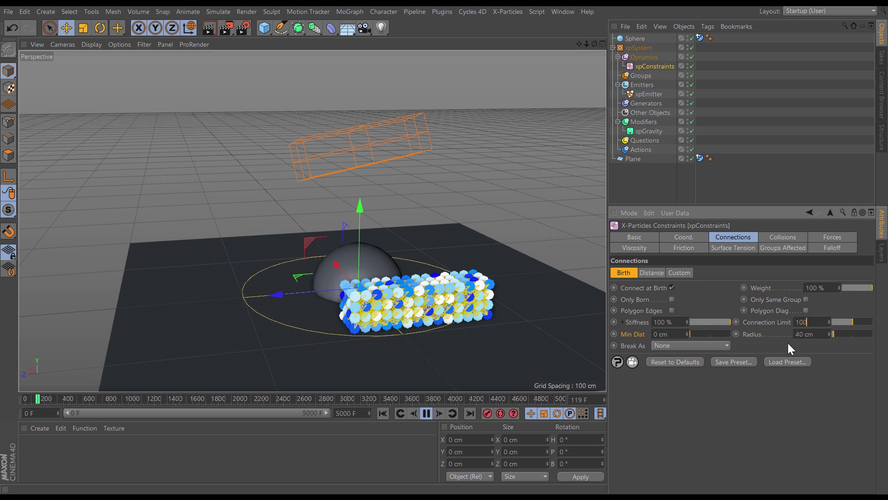
- Replay the simulation from the first frame and watch the connected particle block fall onto the sphere from a higher view
{"action": "left_click", "coordinate": [381, 413]}
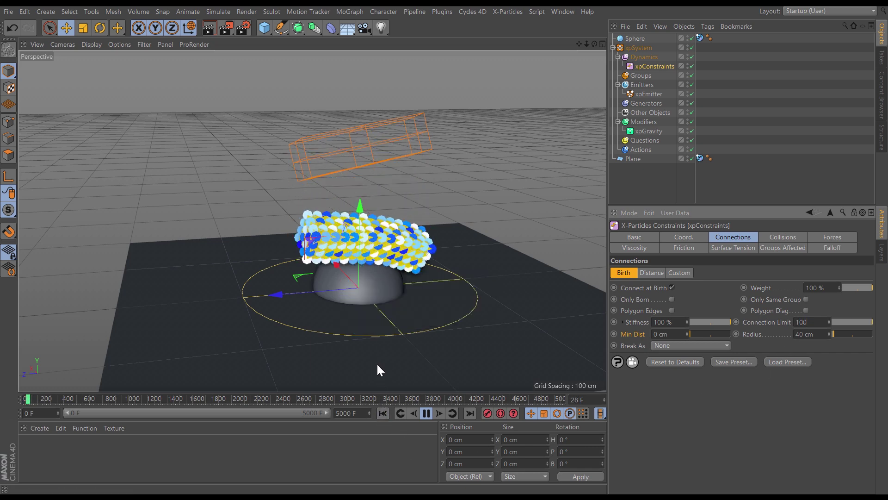
{"action": "left_click_drag", "start_coordinate": [415, 305], "coordinate": [416, 416], "text": "alt"}
{"action": "left_click", "coordinate": [383, 412]}
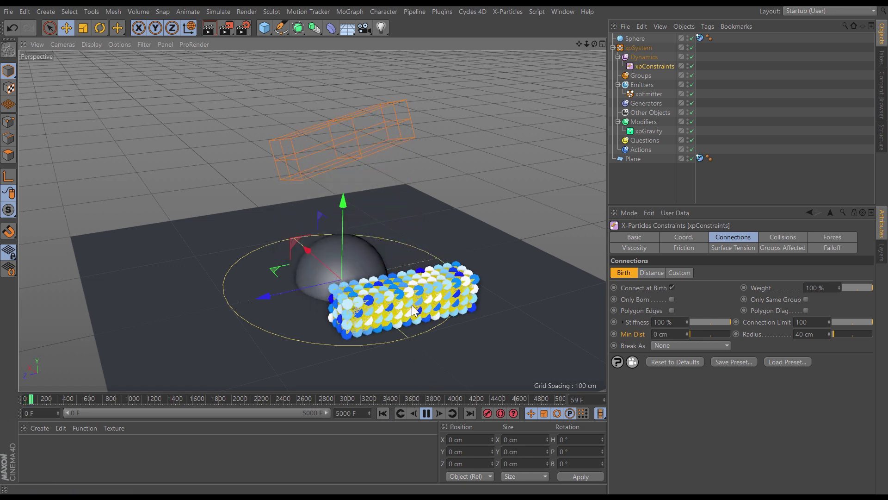
{"action": "left_click", "coordinate": [382, 413]}
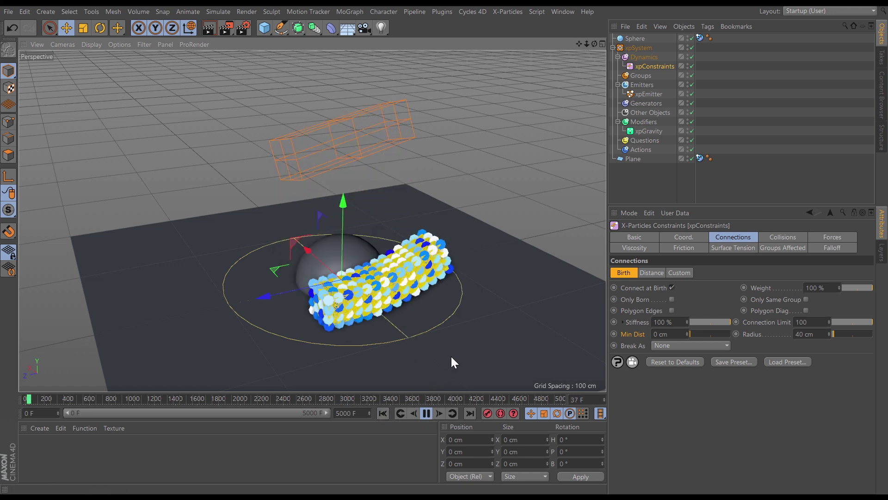
- Set the xpConstraints birth Connection Limit to 20, replay the simulation to check it, and return to frame 0
{"action": "double_click", "coordinate": [818, 321]}
{"action": "type", "text": "20"}
{"action": "key", "text": "Return"}
{"action": "left_click", "coordinate": [383, 413]}
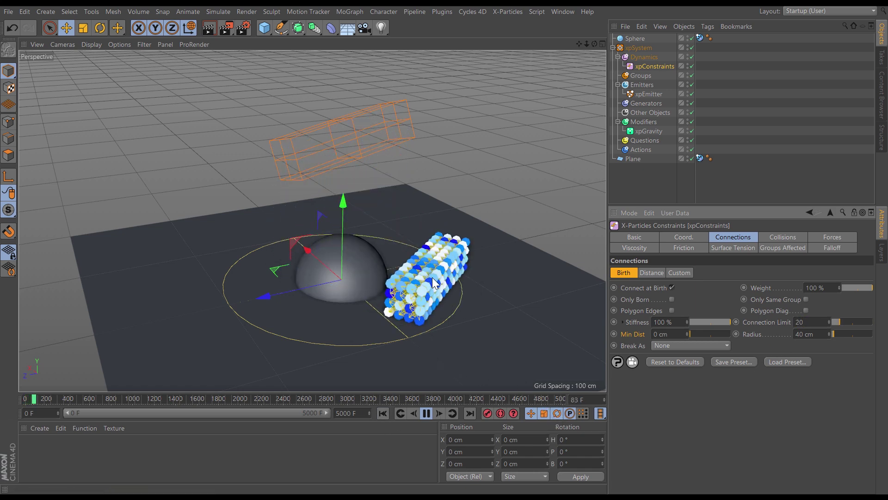
{"action": "scroll", "coordinate": [428, 279], "scroll_direction": "up", "scroll_amount": 2}
{"action": "scroll", "coordinate": [426, 280], "scroll_direction": "down", "scroll_amount": 3}
{"action": "left_click_drag", "start_coordinate": [425, 280], "coordinate": [396, 283], "text": "alt"}
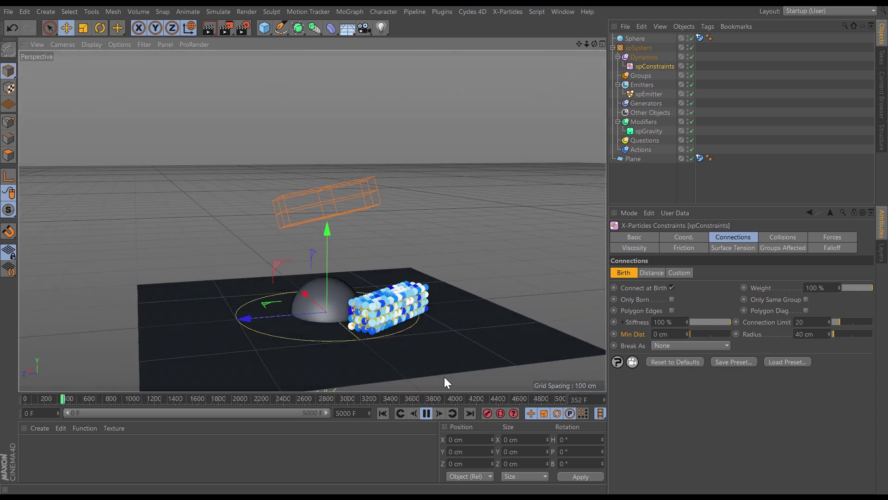
{"action": "left_click", "coordinate": [387, 411]}
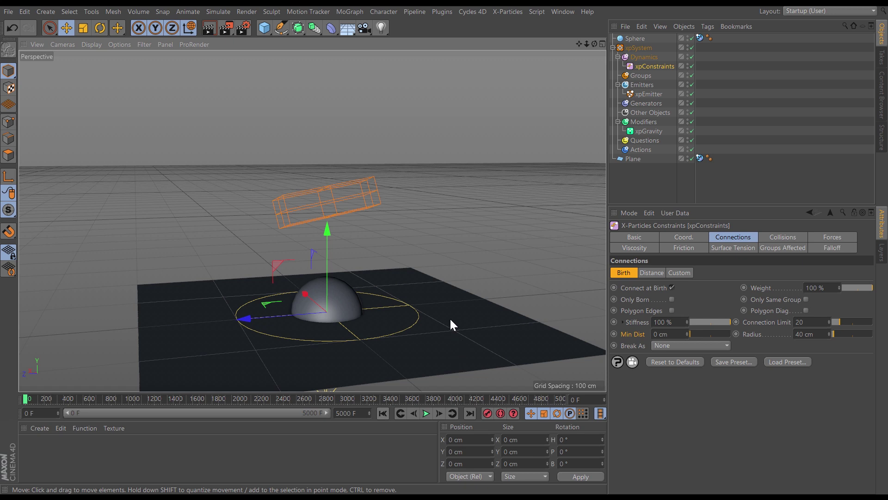
- Compare the Distance connection settings of xpConstraints with its Birth settings
{"action": "left_click", "coordinate": [652, 273]}
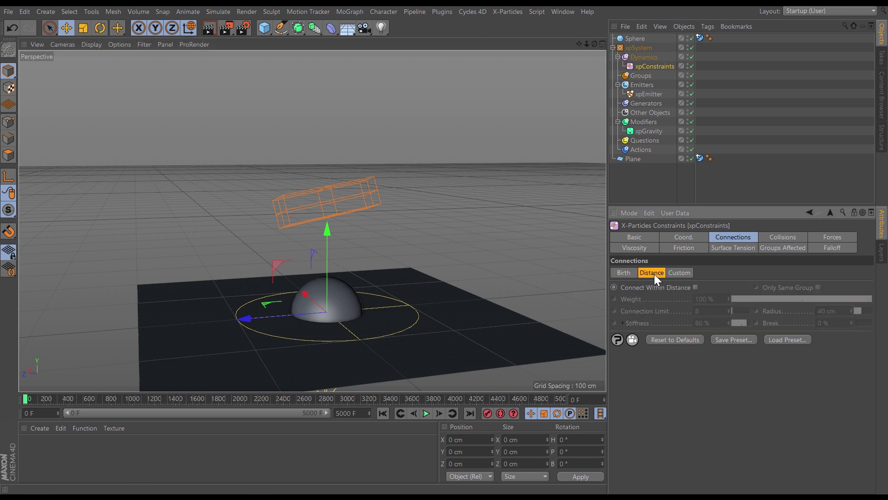
{"action": "left_click", "coordinate": [627, 272]}
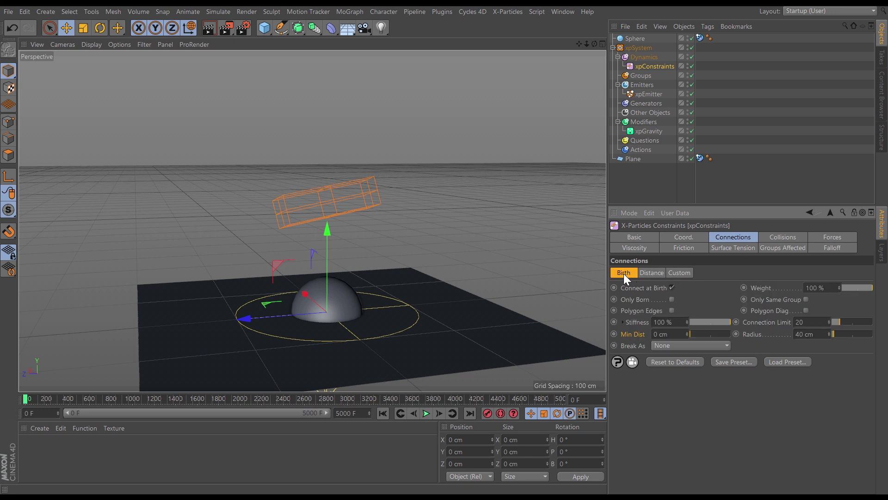
{"action": "left_click", "coordinate": [648, 273]}
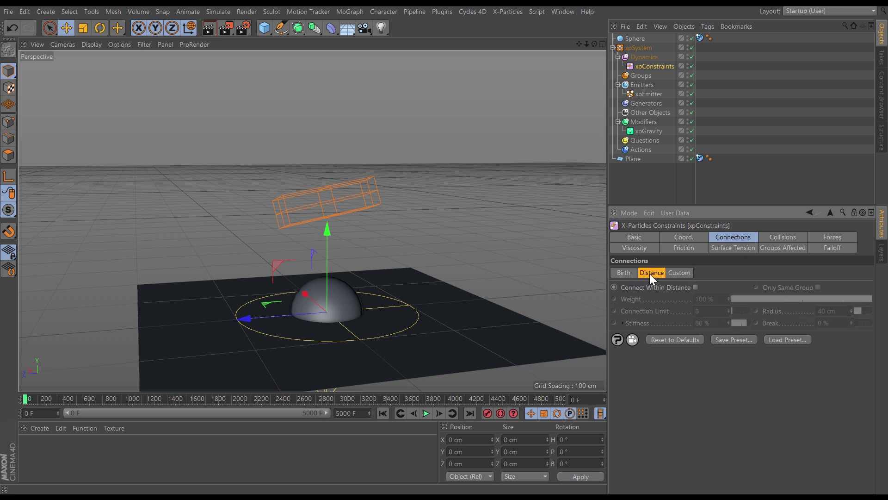
{"action": "left_click", "coordinate": [632, 273]}
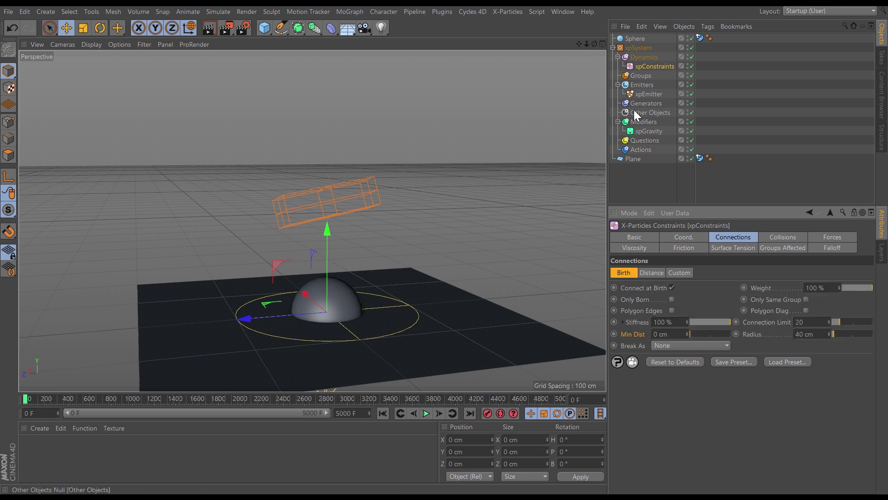
- Duplicate xpEmitter, raise the copy to about Y 173 cm above the original, and rotate it to a heading of about 83°
{"action": "left_click", "coordinate": [649, 95]}
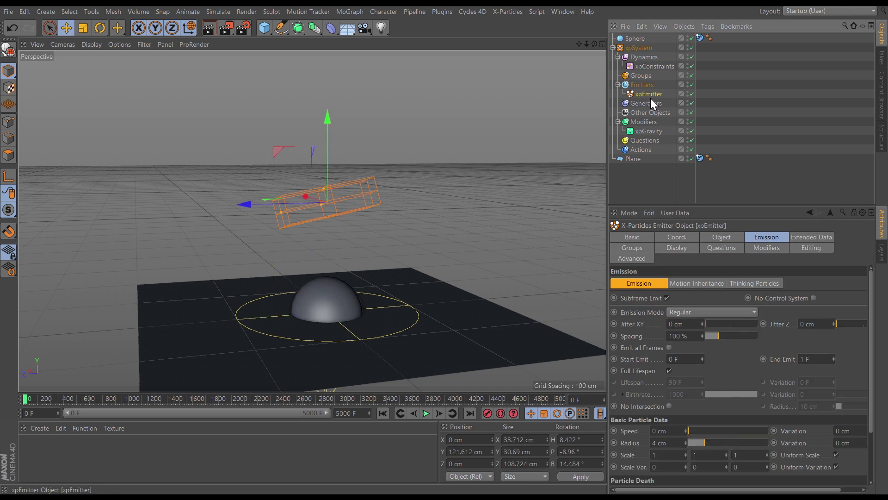
{"action": "left_click_drag", "start_coordinate": [648, 97], "coordinate": [648, 103], "text": "ctrl"}
{"action": "left_click_drag", "start_coordinate": [327, 115], "coordinate": [325, 74]}
{"action": "key", "text": "r"}
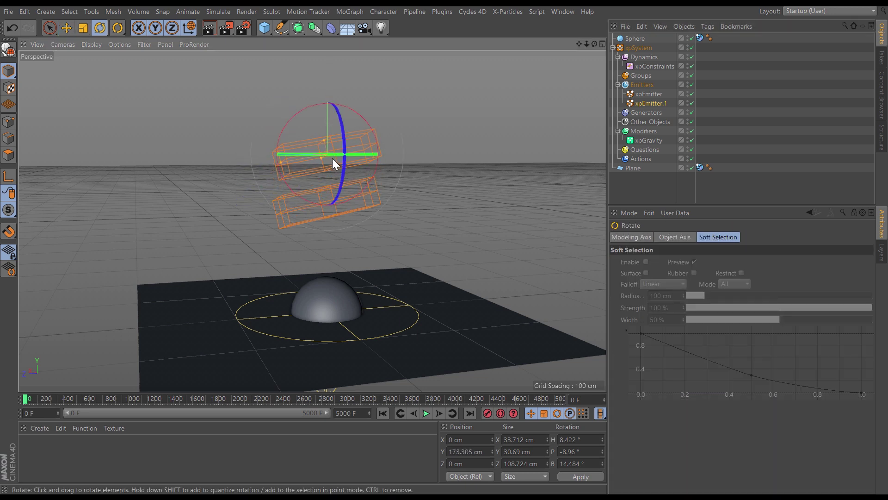
{"action": "left_click_drag", "start_coordinate": [329, 152], "coordinate": [406, 165]}
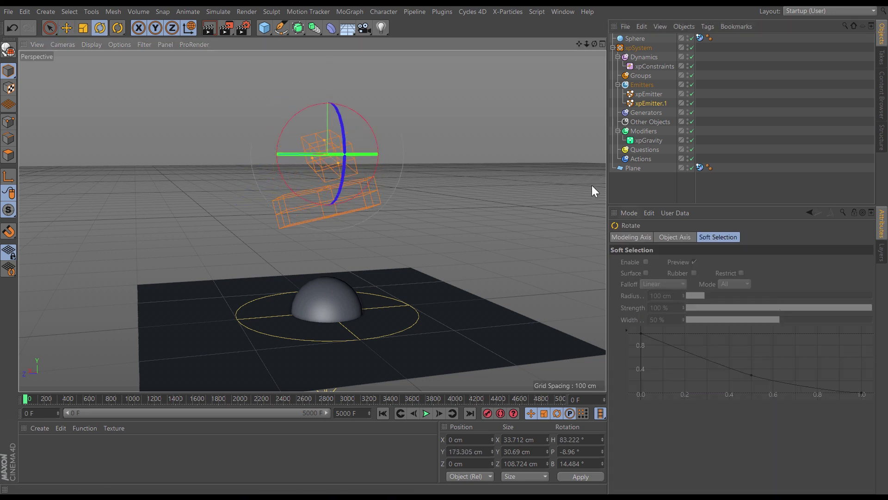
- In the copied emitter's display gradient, remove the two middle knots and recolor the blue knot green with hue 90°
{"action": "left_click", "coordinate": [660, 103]}
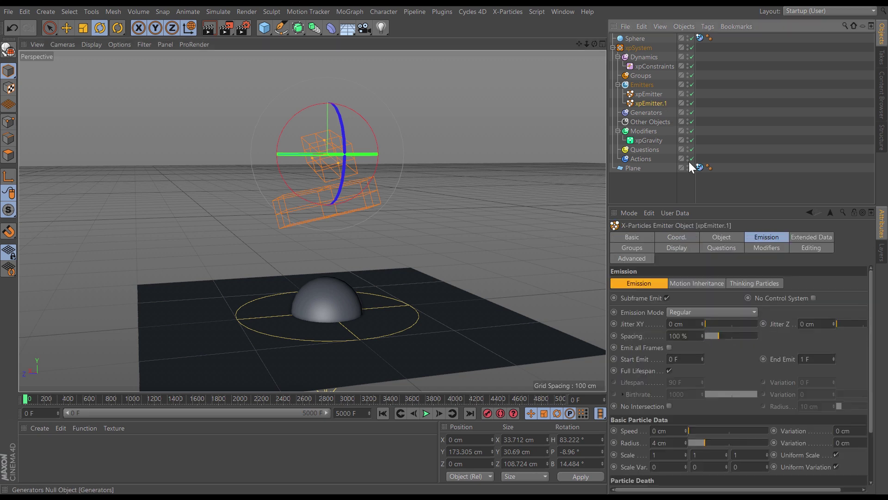
{"action": "left_click", "coordinate": [683, 249]}
{"action": "left_click_drag", "start_coordinate": [728, 205], "coordinate": [728, 127]}
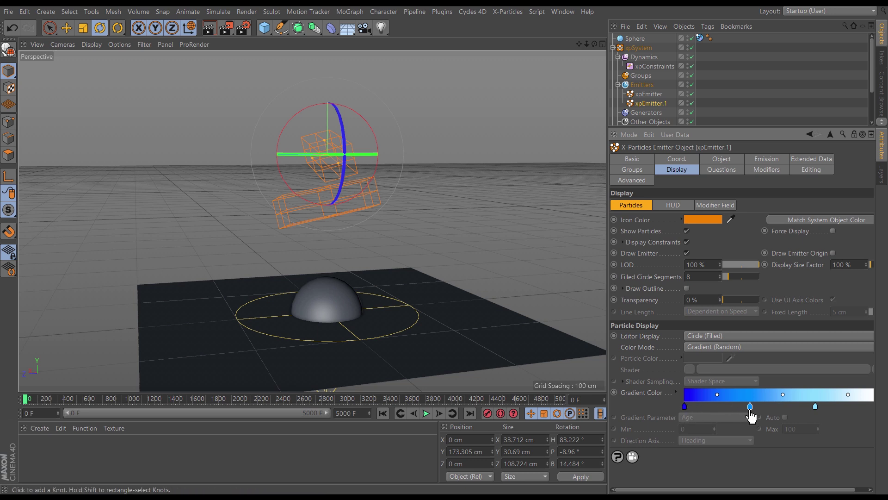
{"action": "left_click_drag", "start_coordinate": [749, 407], "coordinate": [750, 442]}
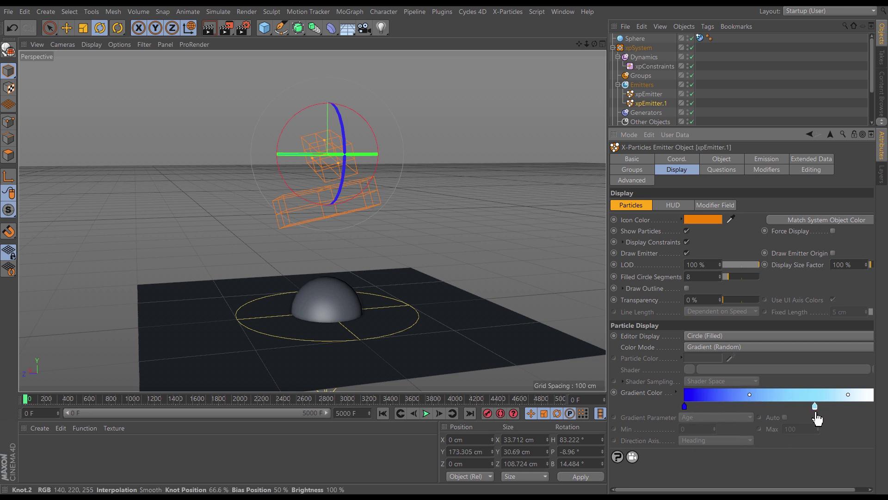
{"action": "left_click_drag", "start_coordinate": [814, 407], "coordinate": [756, 451]}
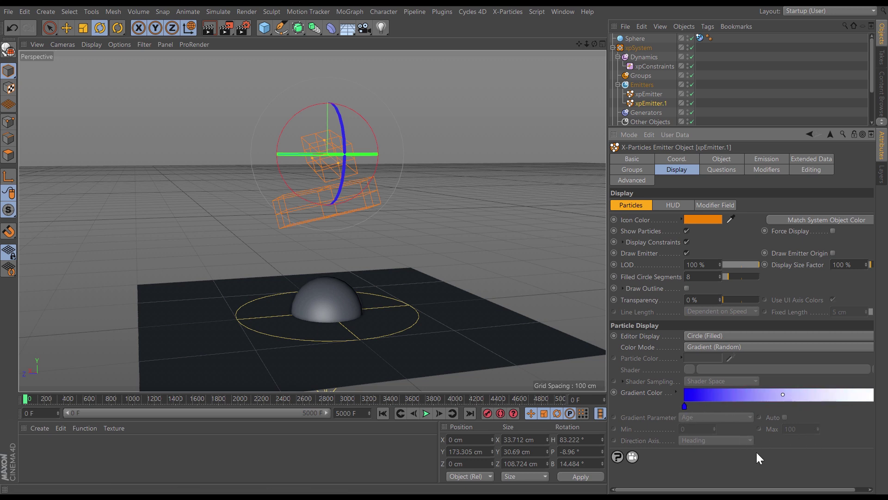
{"action": "double_click", "coordinate": [684, 408]}
{"action": "left_click_drag", "start_coordinate": [728, 417], "coordinate": [669, 418]}
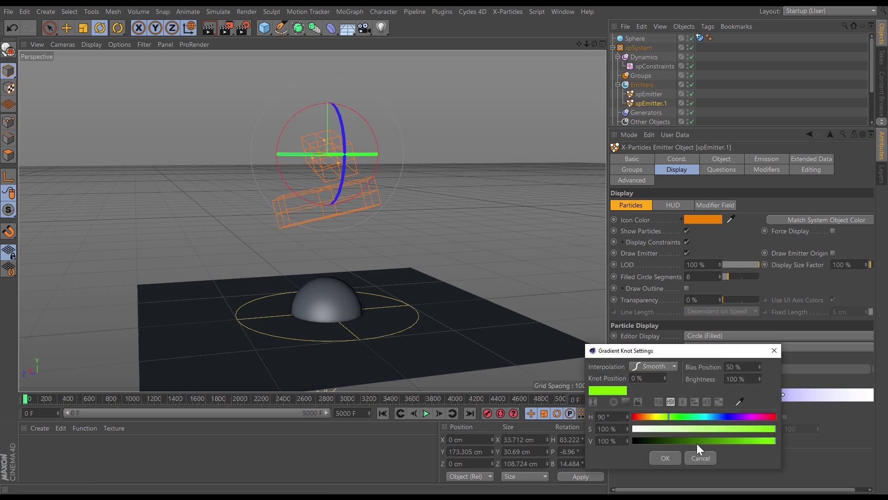
{"action": "left_click", "coordinate": [666, 458]}
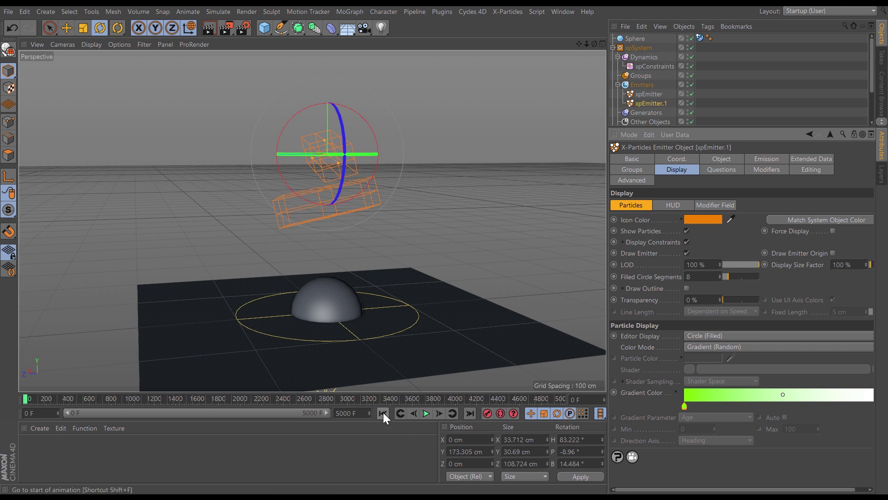
- Shift the copied emitter's gradient midpoint close to the white end and regenerate frame 1 to check the particle colors
{"action": "left_click", "coordinate": [440, 413]}
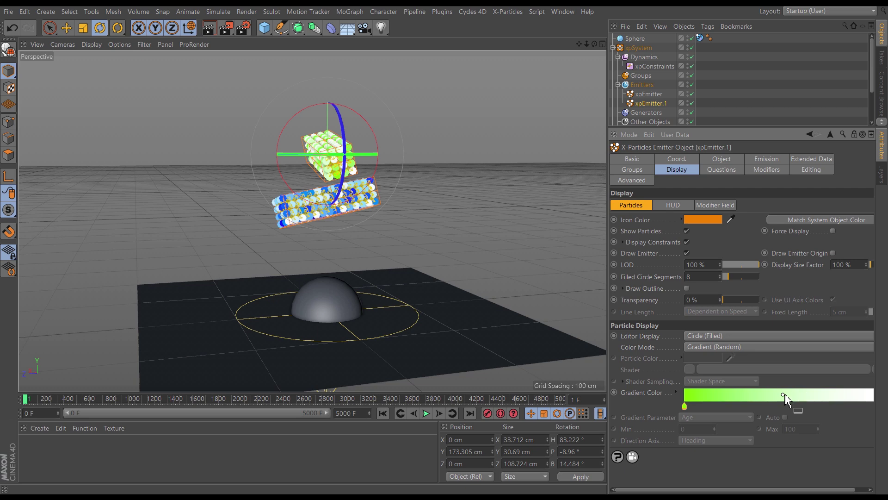
{"action": "left_click_drag", "start_coordinate": [782, 395], "coordinate": [864, 409]}
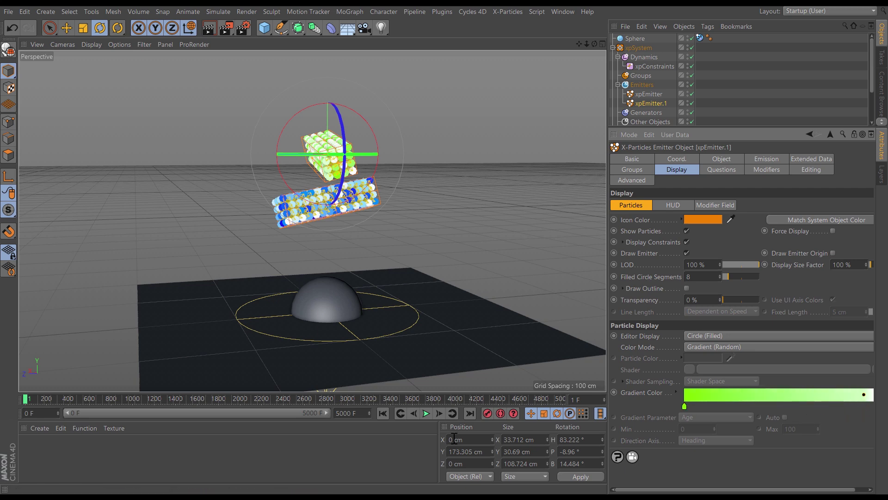
{"action": "left_click", "coordinate": [384, 414]}
{"action": "left_click", "coordinate": [439, 413]}
{"action": "left_click_drag", "start_coordinate": [320, 147], "coordinate": [294, 160], "text": "alt"}
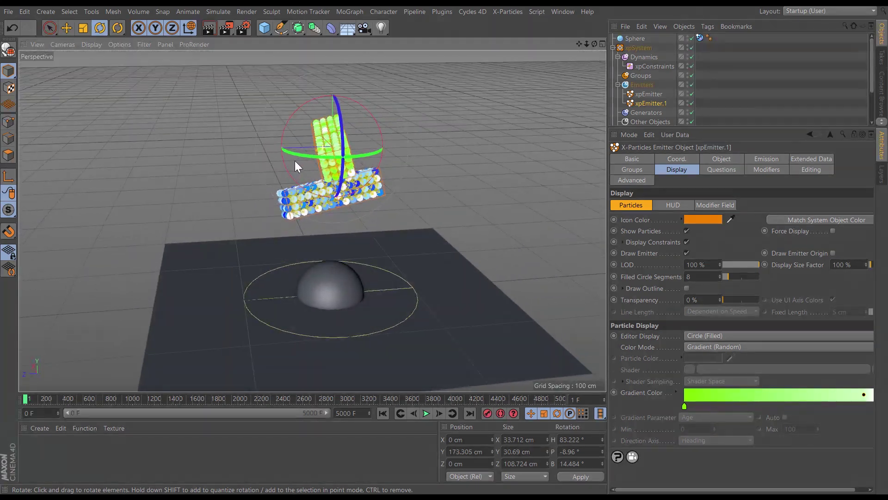
{"action": "left_click_drag", "start_coordinate": [327, 204], "coordinate": [332, 176], "text": "alt"}
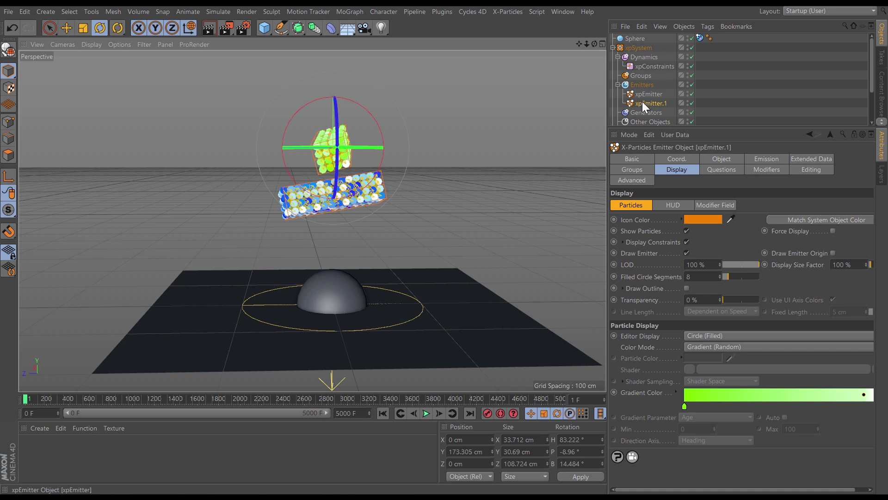
{"action": "left_click_drag", "start_coordinate": [410, 245], "coordinate": [412, 354], "text": "alt"}
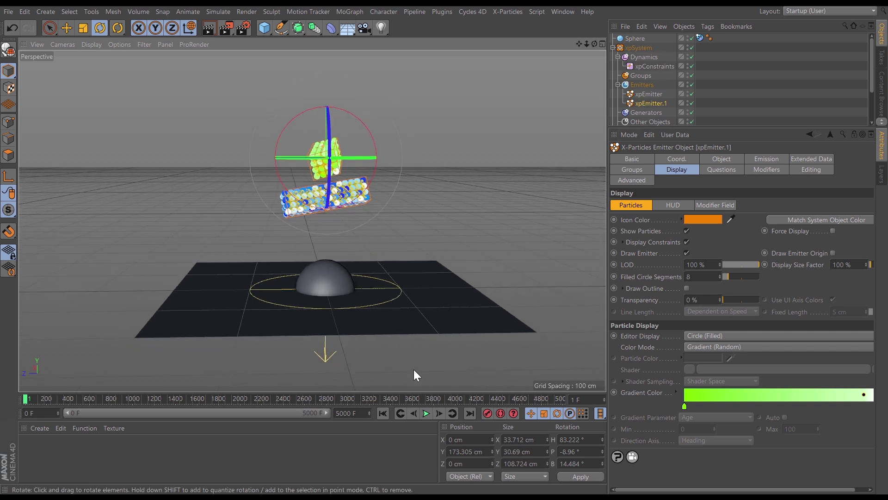
- Deselect all objects, replay the collision of the two particle blocks from several angles, and pause at frame 73
{"action": "left_click_drag", "start_coordinate": [653, 125], "coordinate": [647, 196]}
{"action": "left_click", "coordinate": [635, 195]}
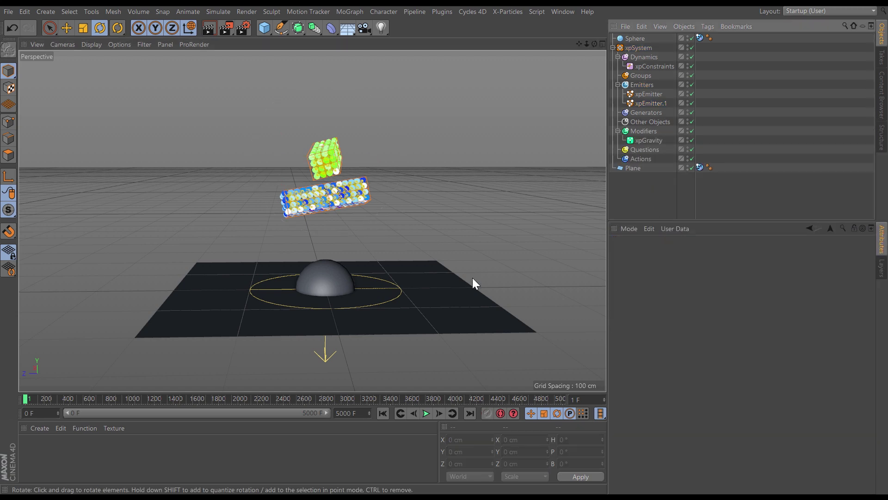
{"action": "left_click_drag", "start_coordinate": [329, 211], "coordinate": [339, 210], "text": "alt"}
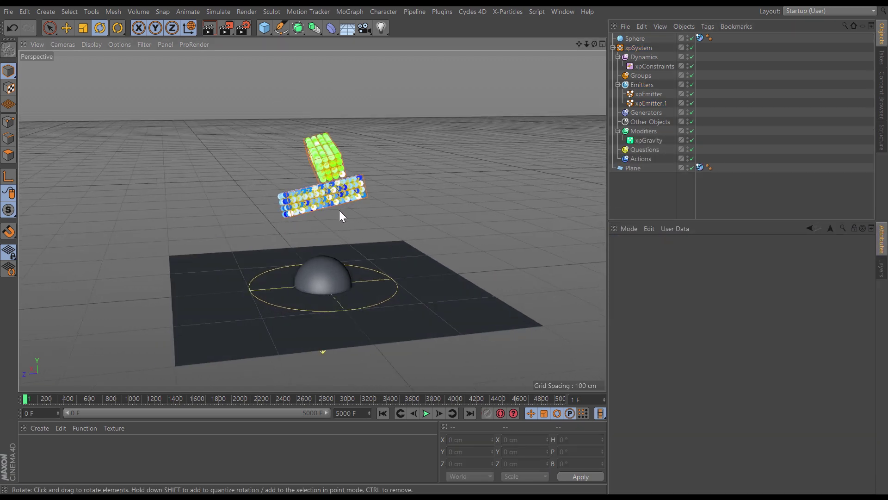
{"action": "left_click", "coordinate": [384, 414]}
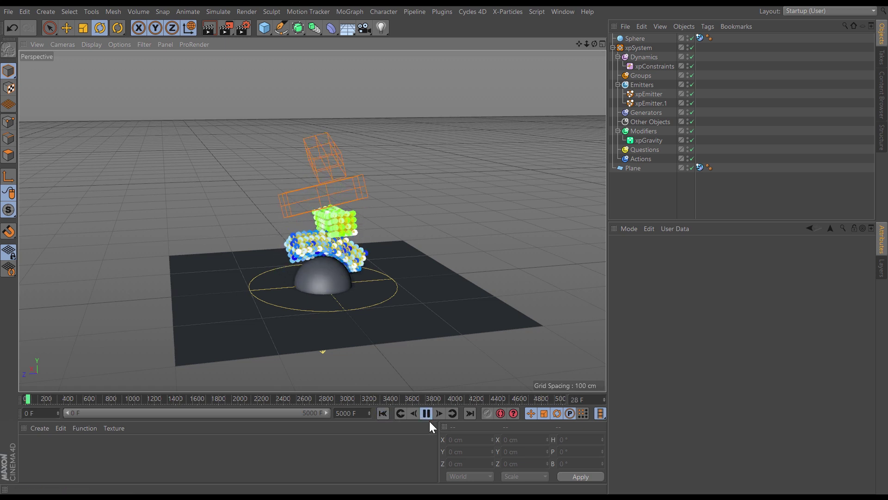
{"action": "left_click", "coordinate": [384, 413]}
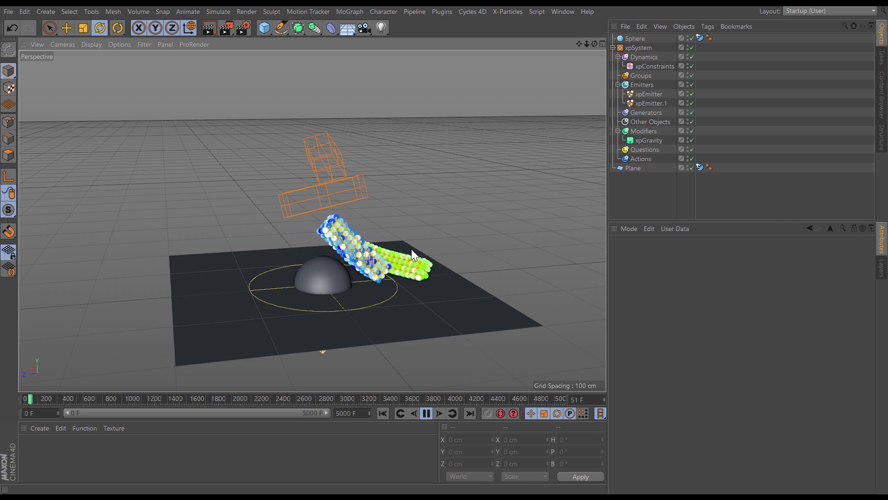
{"action": "left_click_drag", "start_coordinate": [392, 256], "coordinate": [365, 278], "text": "alt"}
{"action": "left_click", "coordinate": [383, 413]}
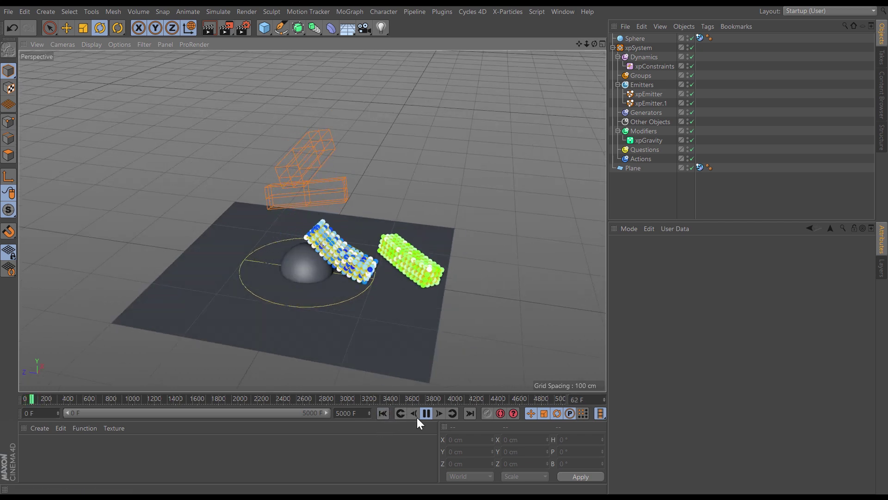
{"action": "left_click", "coordinate": [384, 413]}
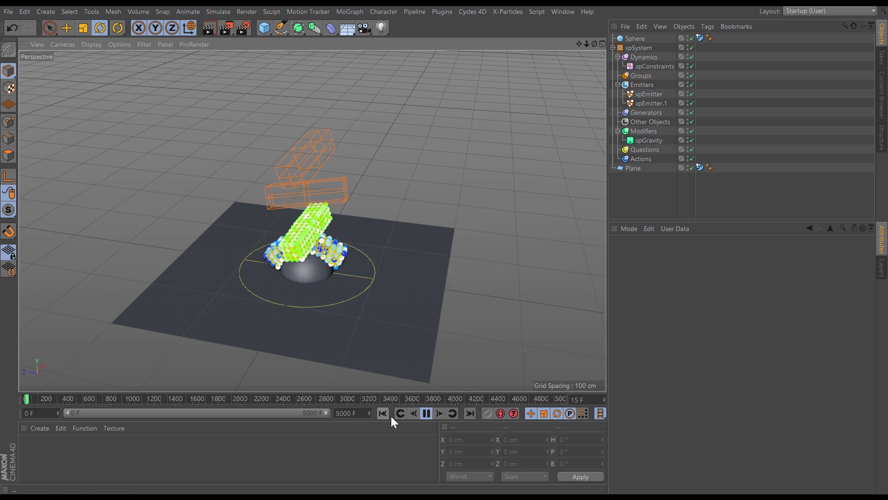
{"action": "left_click", "coordinate": [427, 412]}
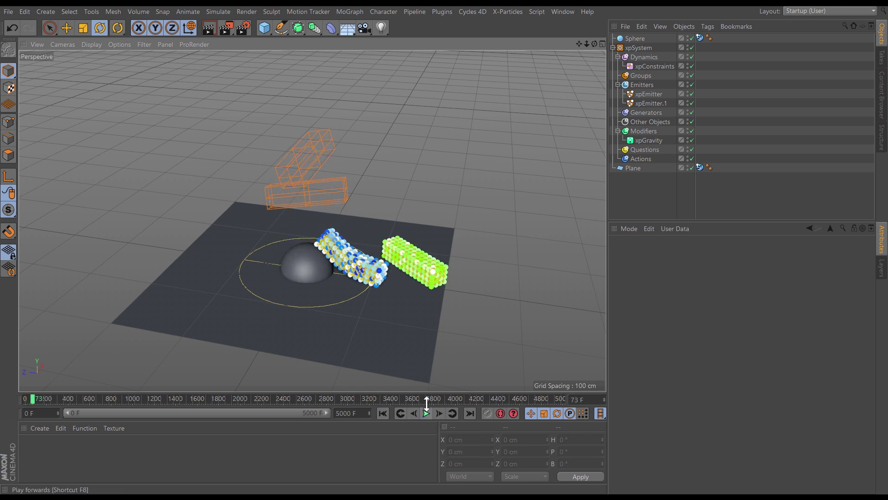
{"action": "left_click_drag", "start_coordinate": [375, 258], "coordinate": [396, 269], "text": "alt"}
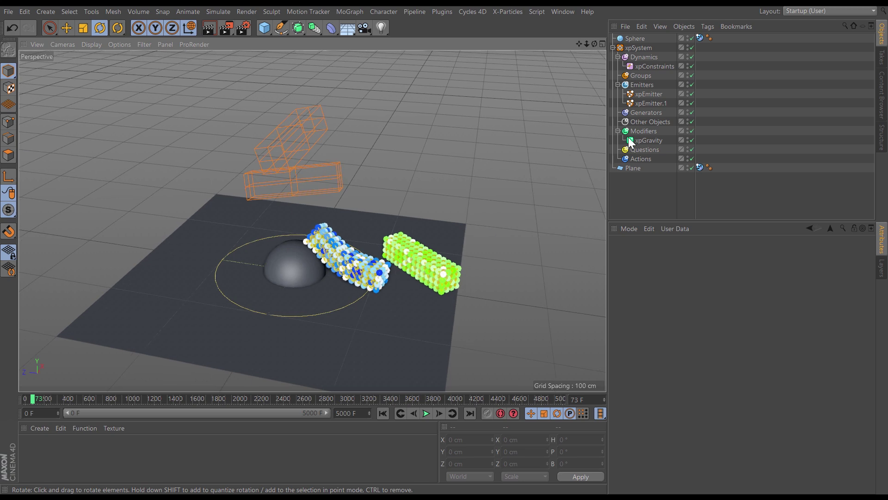
- Add an OpenVDB Mesher generator to the X-Particles system
{"action": "left_click", "coordinate": [650, 69]}
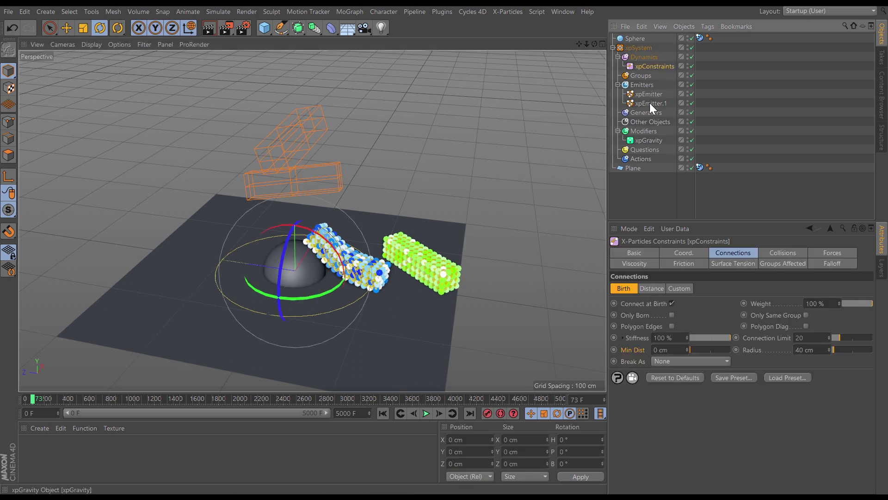
{"action": "left_click_drag", "start_coordinate": [407, 253], "coordinate": [404, 274], "text": "alt"}
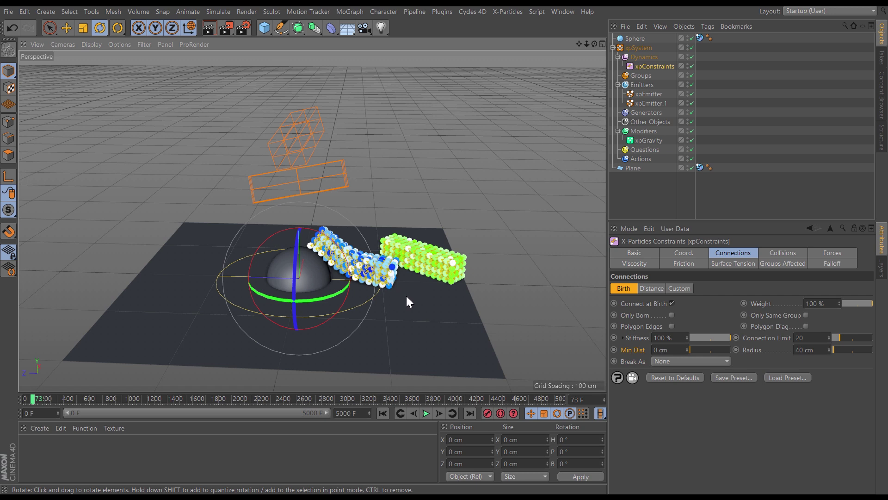
{"action": "left_click", "coordinate": [643, 113]}
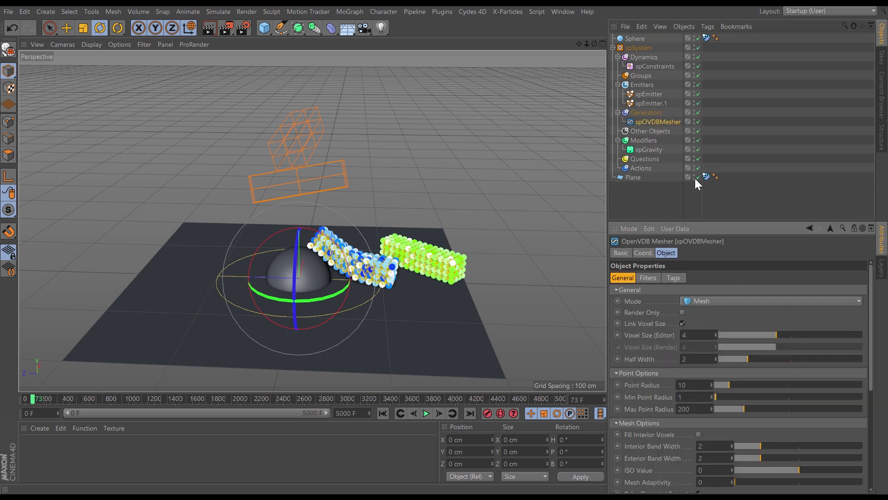
- Add the first xpEmitter as the OpenVDB Mesher's source and set its Point Radius to 2
{"action": "left_click_drag", "start_coordinate": [696, 222], "coordinate": [700, 145]}
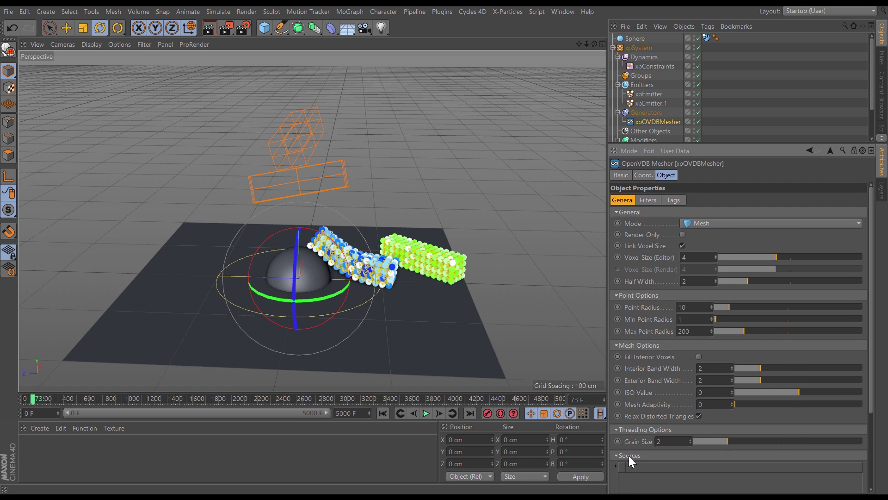
{"action": "left_click_drag", "start_coordinate": [649, 94], "coordinate": [670, 493]}
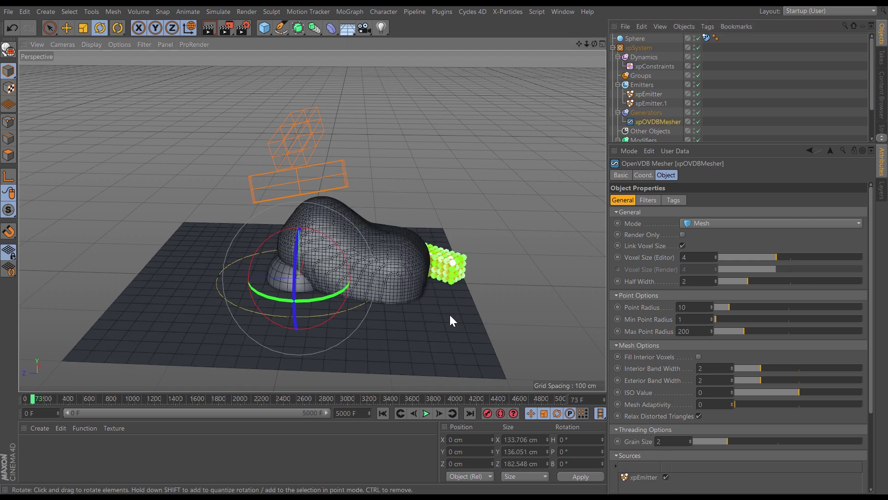
{"action": "left_click_drag", "start_coordinate": [374, 290], "coordinate": [486, 307], "text": "alt"}
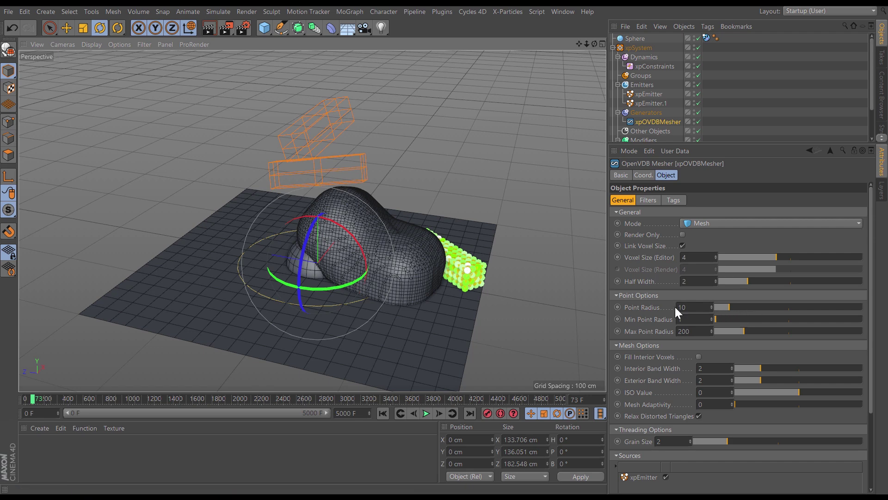
{"action": "left_click_drag", "start_coordinate": [729, 308], "coordinate": [718, 309]}
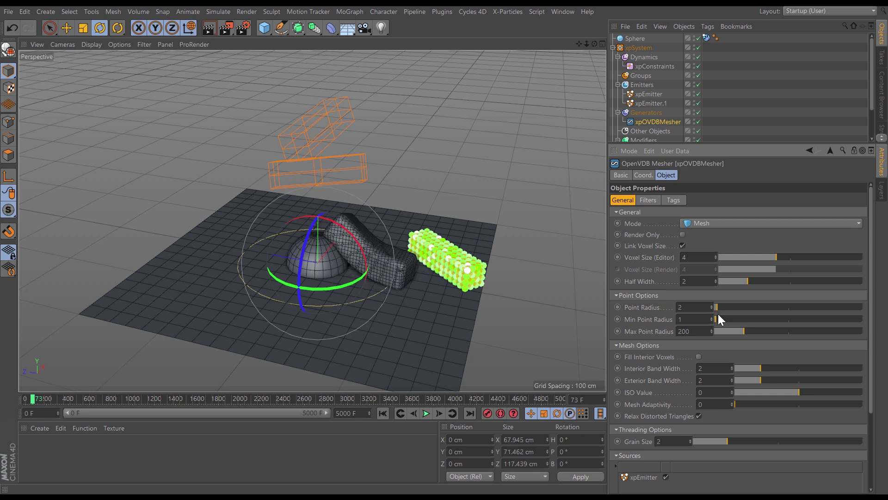
- Enable the OpenVDB Mesher's filters, with the Median filter off and the Gaussian filter on
{"action": "left_click", "coordinate": [646, 200]}
{"action": "left_click", "coordinate": [659, 224]}
{"action": "left_click", "coordinate": [698, 256]}
{"action": "left_click", "coordinate": [678, 235]}
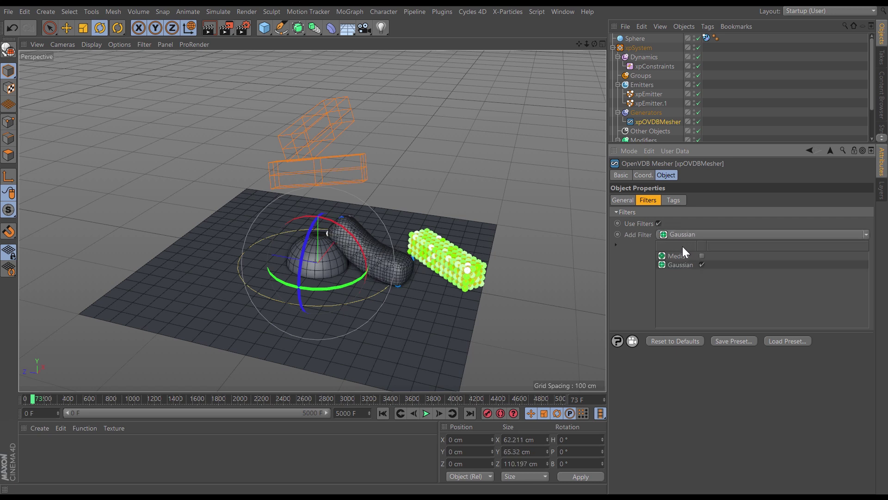
- Replay the simulation from the start to check the smoothed mesh, pausing at frame 94
{"action": "left_click_drag", "start_coordinate": [375, 267], "coordinate": [401, 284], "text": "alt"}
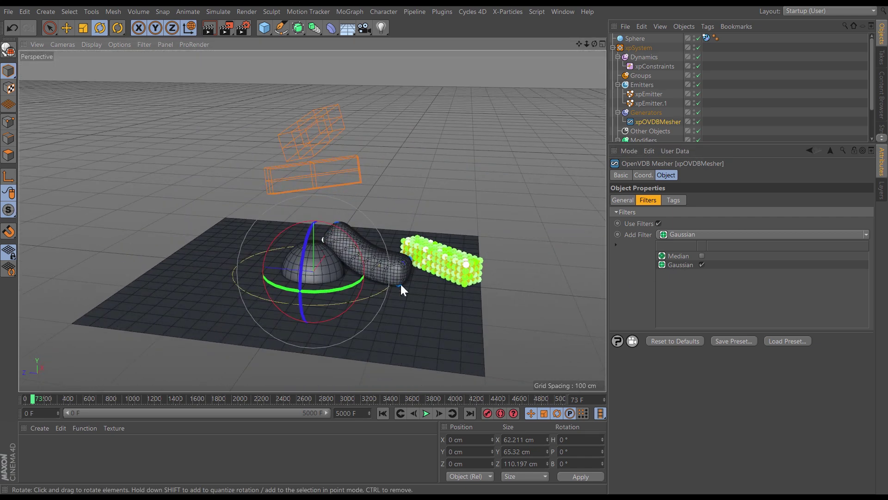
{"action": "left_click", "coordinate": [384, 413]}
{"action": "left_click", "coordinate": [426, 413]}
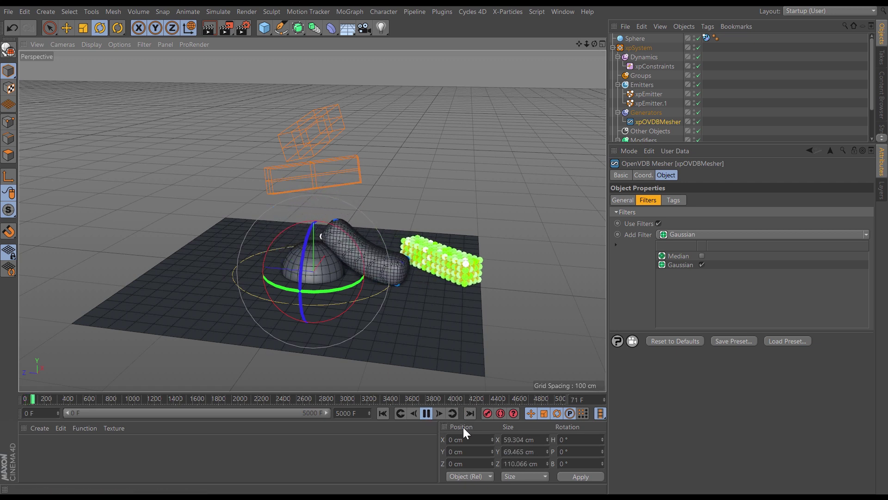
{"action": "left_click", "coordinate": [426, 414]}
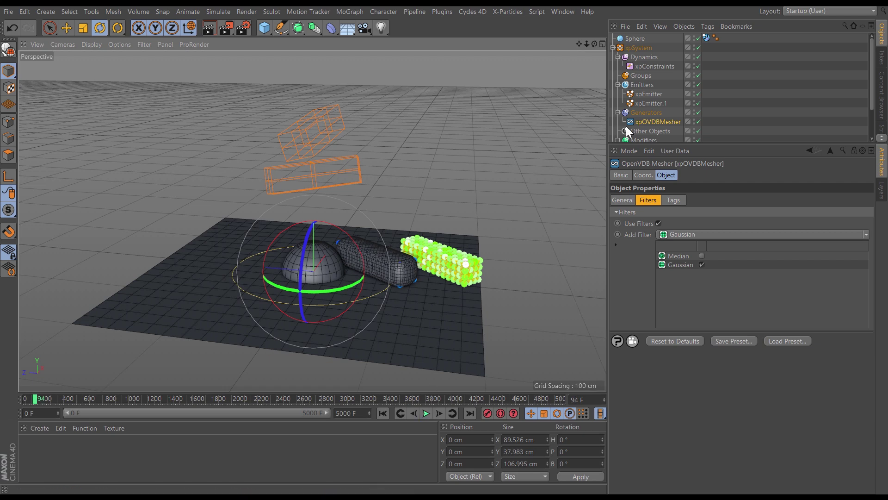
- Set the mesher's editor Voxel Size to 4.7 and replay the simulation from the start, pausing at frame 77
{"action": "left_click", "coordinate": [630, 200]}
{"action": "right_click_drag", "start_coordinate": [409, 271], "coordinate": [562, 284], "text": "alt"}
{"action": "left_click_drag", "start_coordinate": [765, 259], "coordinate": [784, 258]}
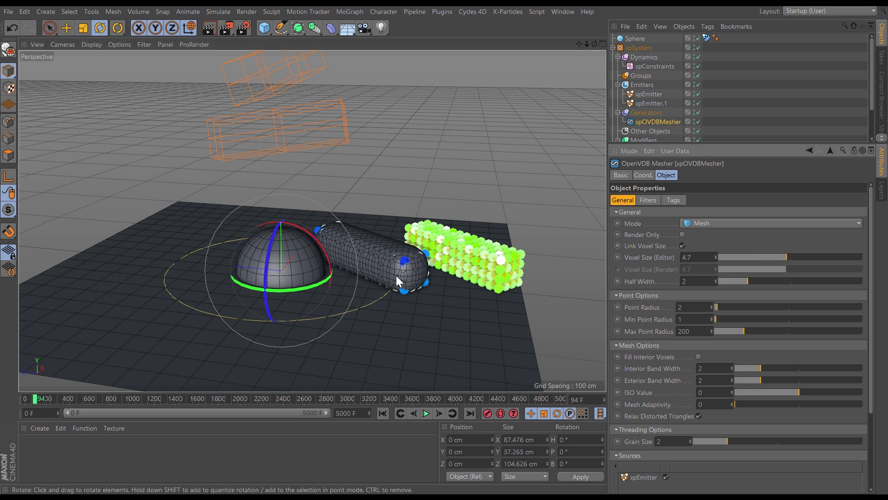
{"action": "left_click", "coordinate": [383, 413]}
{"action": "left_click", "coordinate": [426, 413]}
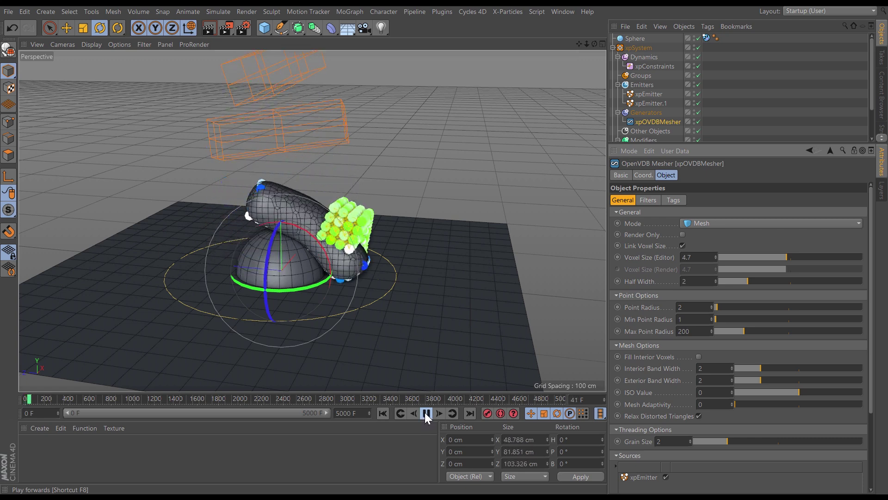
{"action": "left_click", "coordinate": [426, 413]}
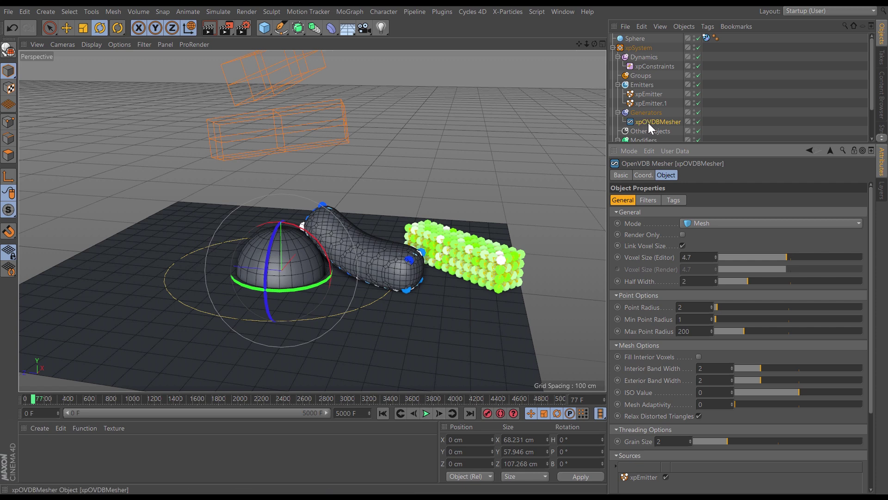
- Duplicate the OpenVDB Mesher and replace the copy's source emitter with xpEmitter.1
{"action": "left_click_drag", "start_coordinate": [648, 120], "coordinate": [652, 132], "text": "ctrl"}
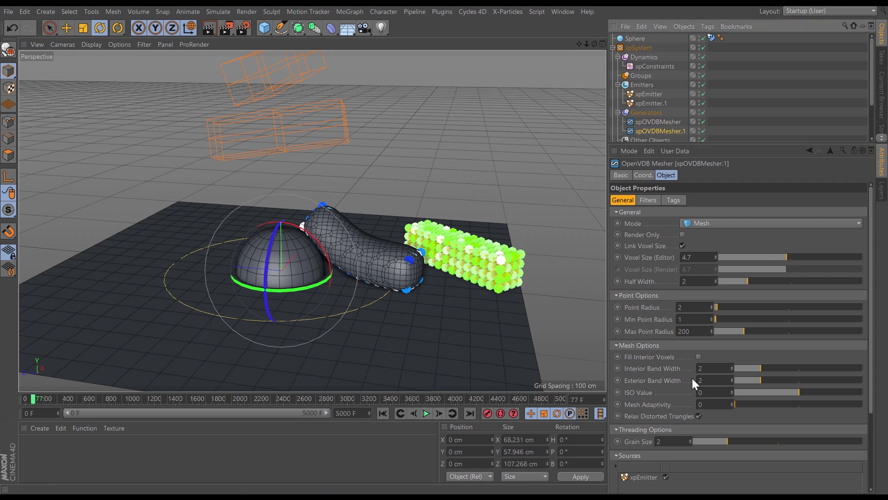
{"action": "left_click", "coordinate": [638, 475]}
{"action": "scroll", "coordinate": [638, 478], "scroll_direction": "down", "scroll_amount": 2}
{"action": "key", "text": "Delete"}
{"action": "left_click_drag", "start_coordinate": [647, 103], "coordinate": [654, 440]}
- Replay the collision of both meshed blocks, pause at frame 18, and examine their contact above the sphere up close
{"action": "left_click", "coordinate": [383, 414]}
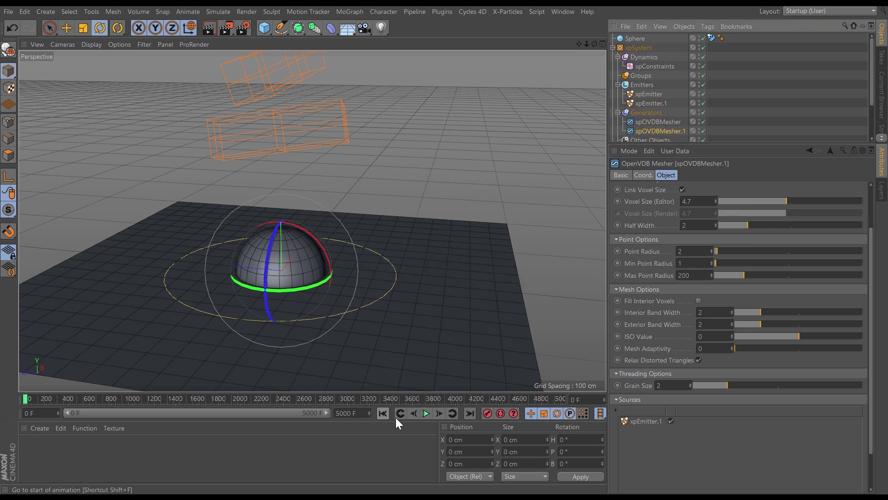
{"action": "left_click", "coordinate": [426, 413]}
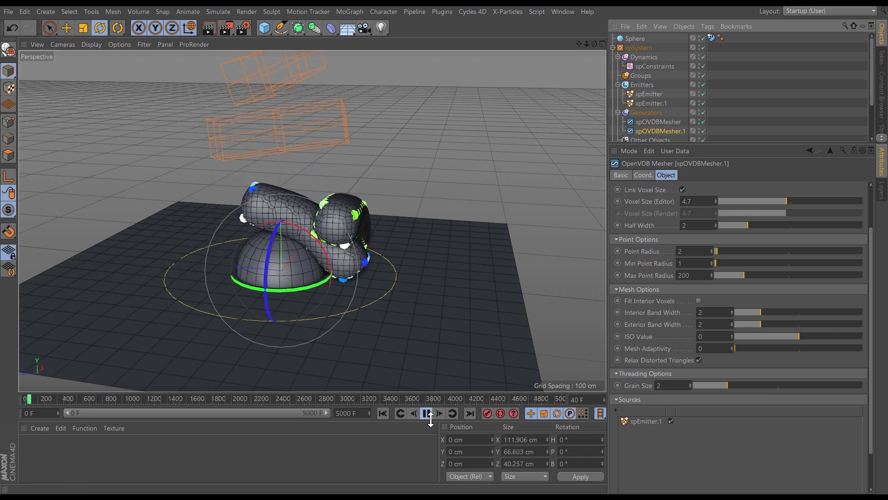
{"action": "left_click", "coordinate": [383, 414]}
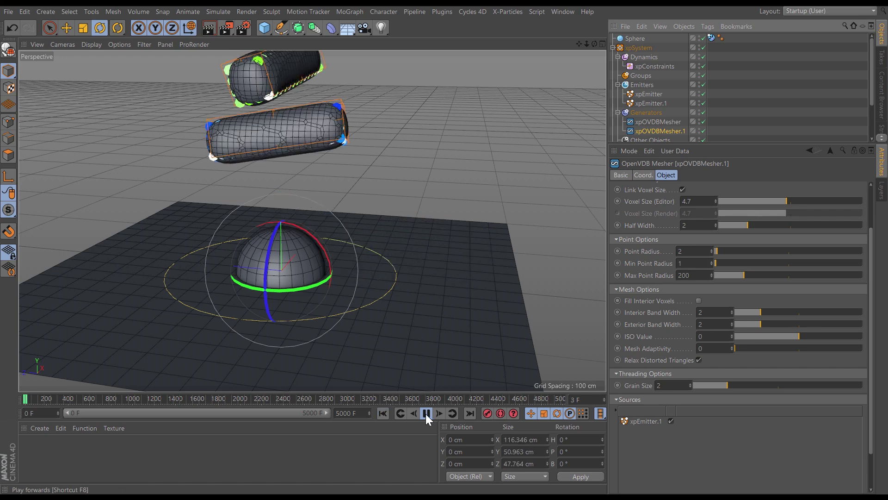
{"action": "left_click", "coordinate": [426, 413]}
{"action": "right_click_drag", "start_coordinate": [293, 214], "coordinate": [356, 205], "text": "alt"}
{"action": "left_click_drag", "start_coordinate": [356, 205], "coordinate": [249, 231], "text": "alt"}
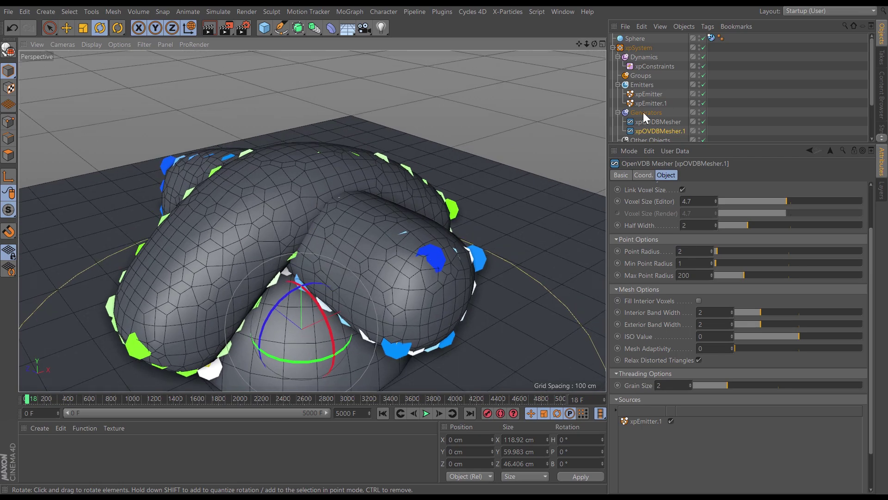
- Disable both OpenVDB Meshers and inspect the particles of the two blocks where they touch
{"action": "left_click", "coordinate": [703, 121]}
{"action": "left_click", "coordinate": [703, 131]}
{"action": "left_click_drag", "start_coordinate": [303, 263], "coordinate": [345, 241], "text": "alt"}
{"action": "right_click_drag", "start_coordinate": [356, 229], "coordinate": [317, 247], "text": "alt"}
{"action": "left_click_drag", "start_coordinate": [317, 247], "coordinate": [503, 206], "text": "alt"}
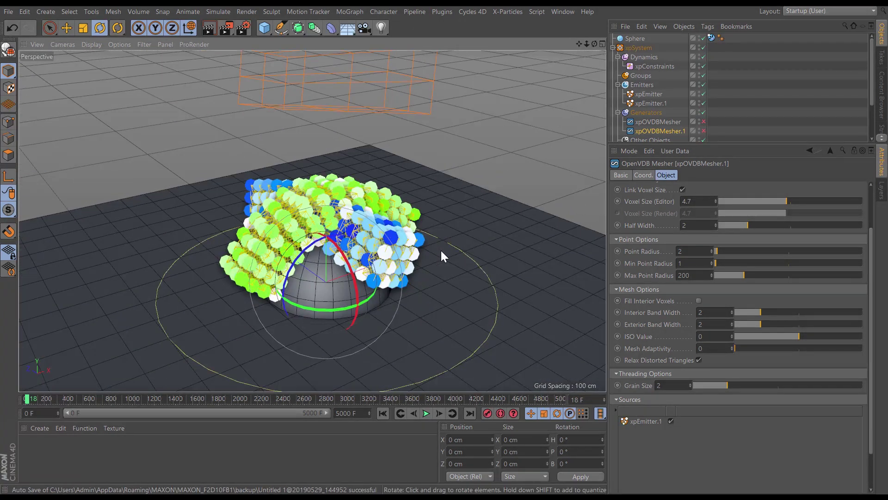
- Replay the particle-only simulation from the start and pause at frame 18 to examine the overlapping blocks
{"action": "left_click", "coordinate": [383, 413]}
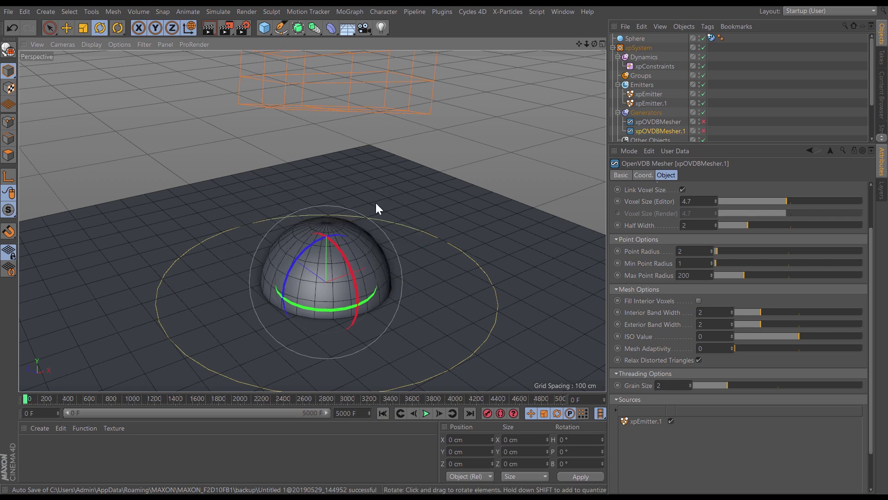
{"action": "scroll", "coordinate": [357, 237], "scroll_direction": "down", "scroll_amount": 5}
{"action": "left_click", "coordinate": [426, 413]}
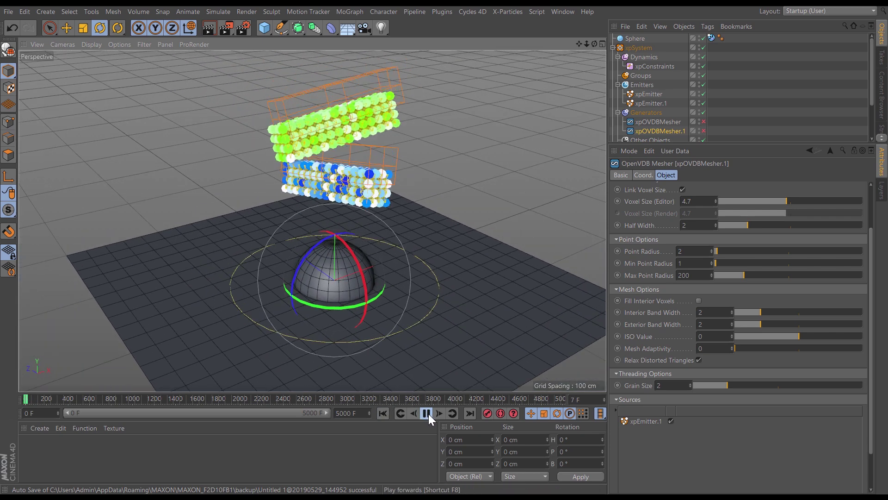
{"action": "left_click", "coordinate": [426, 413]}
{"action": "scroll", "coordinate": [353, 249], "scroll_direction": "up", "scroll_amount": 5}
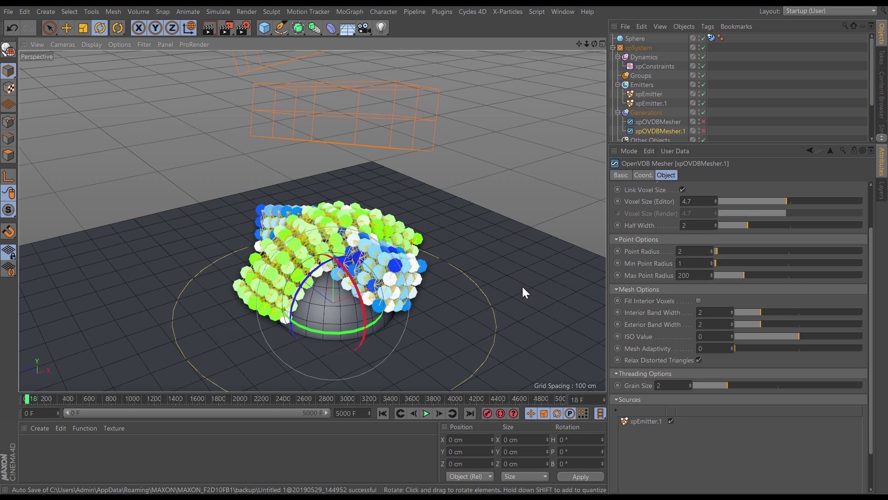
- In the project's X-Particles dynamics settings, set Subframe Steps to 10
{"action": "key", "text": "ctrl+d"}
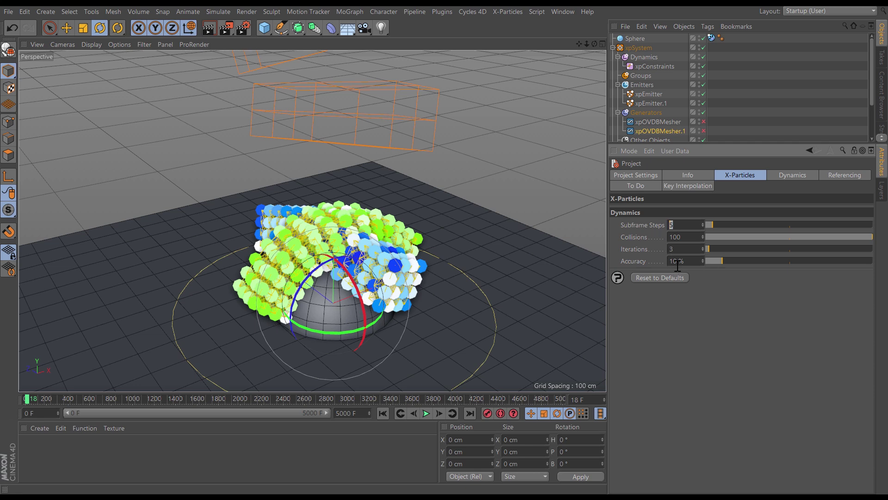
{"action": "type", "text": "10"}
{"action": "key", "text": "Return"}
- Replay the particle simulation from the start with the new subframe steps to check how the blocks collide
{"action": "left_click", "coordinate": [384, 413]}
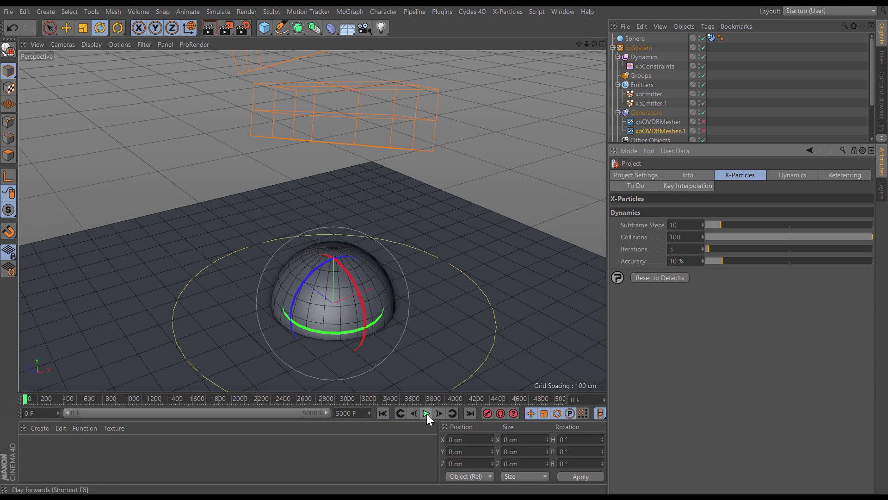
{"action": "left_click", "coordinate": [426, 413]}
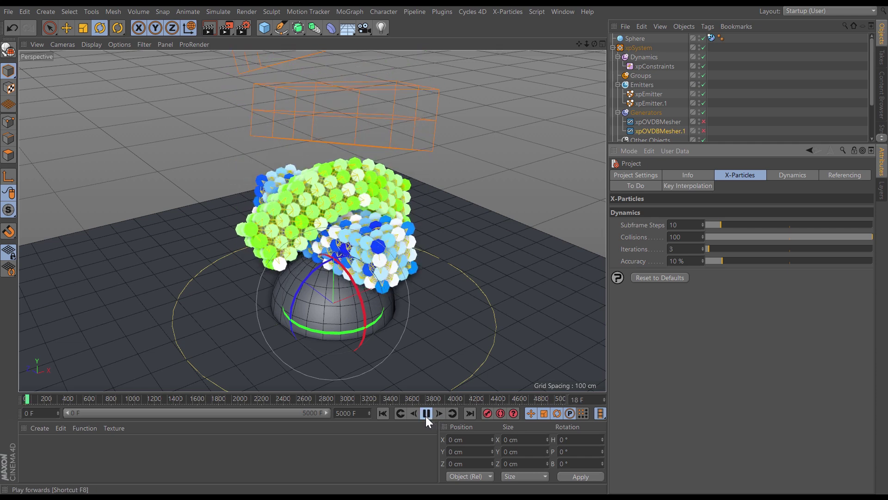
{"action": "left_click", "coordinate": [383, 413]}
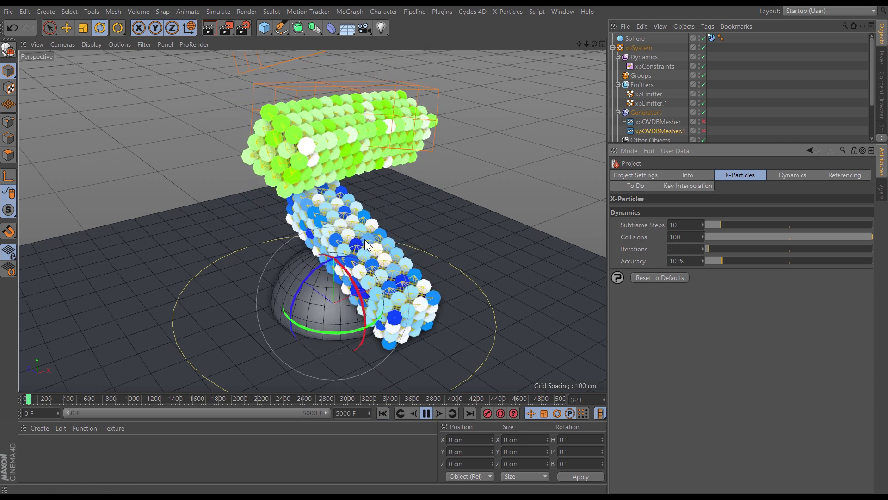
{"action": "scroll", "coordinate": [425, 298], "scroll_direction": "down", "scroll_amount": 3}
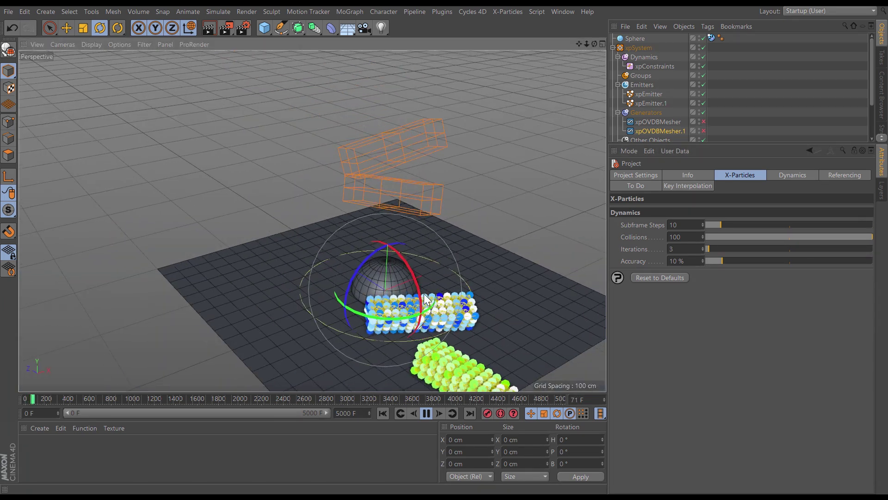
{"action": "scroll", "coordinate": [425, 298], "scroll_direction": "down", "scroll_amount": 2}
- Enable both OpenVDB Meshers and replay the meshed collision from another angle, pausing at frame 75
{"action": "left_click", "coordinate": [704, 121]}
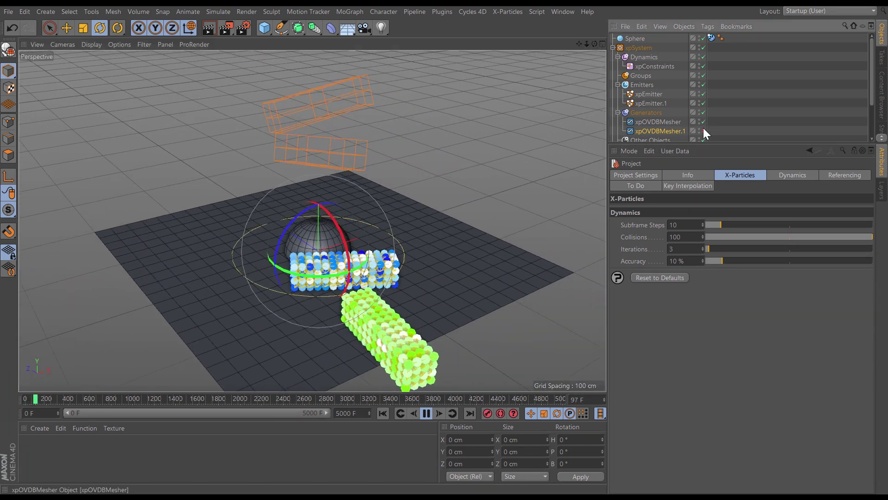
{"action": "left_click", "coordinate": [704, 131]}
{"action": "left_click", "coordinate": [383, 413]}
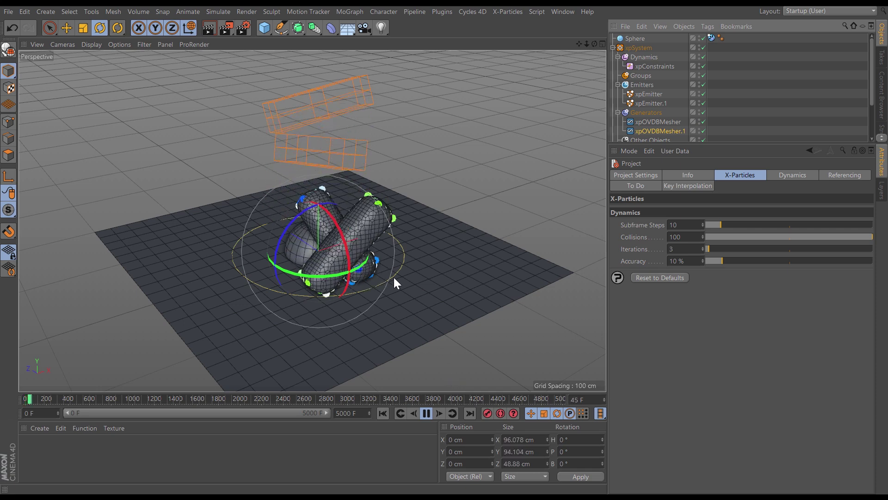
{"action": "left_click_drag", "start_coordinate": [379, 279], "coordinate": [432, 282], "text": "alt"}
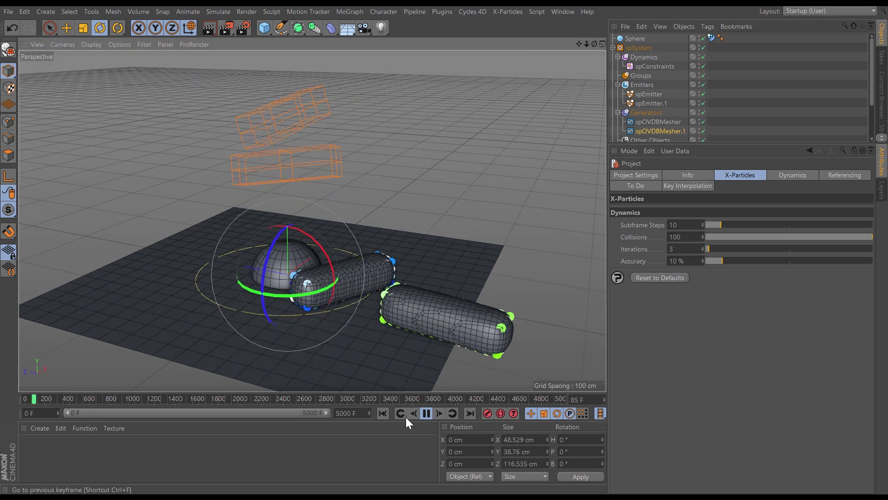
{"action": "left_click", "coordinate": [386, 412]}
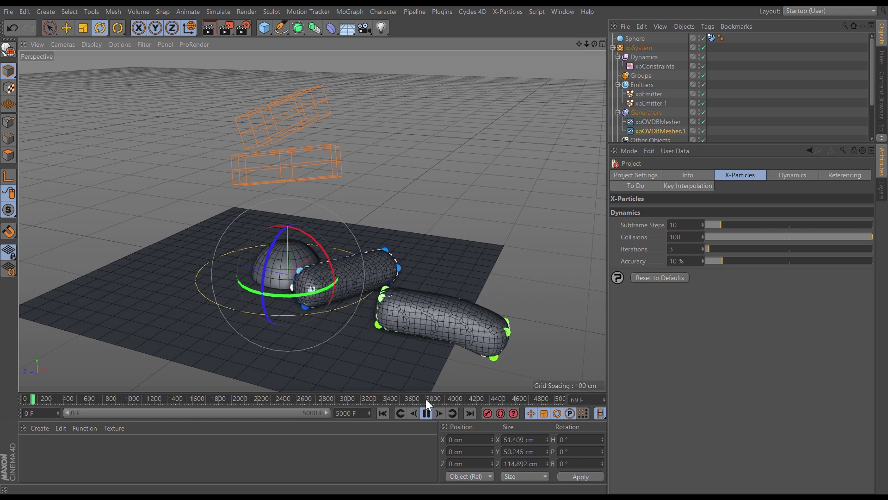
{"action": "left_click", "coordinate": [425, 416]}
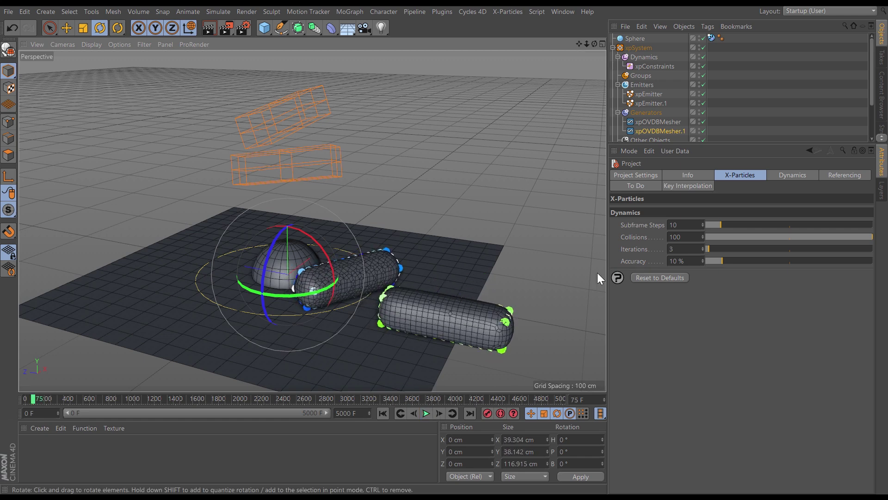
- Disable both OpenVDB Meshers and replay the two particle blocks falling and colliding from several angles
{"action": "left_click", "coordinate": [704, 121]}
{"action": "left_click", "coordinate": [703, 131]}
{"action": "scroll", "coordinate": [390, 312], "scroll_direction": "down", "scroll_amount": 5}
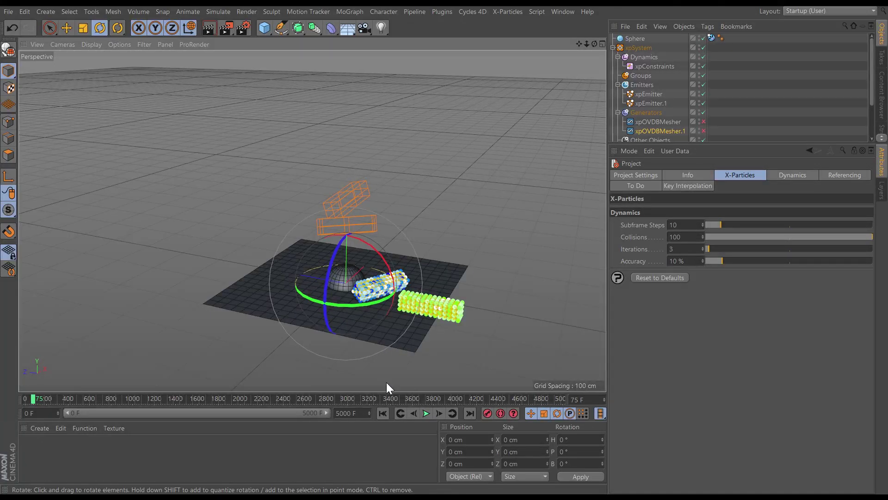
{"action": "left_click", "coordinate": [383, 413]}
{"action": "left_click_drag", "start_coordinate": [381, 272], "coordinate": [362, 359], "text": "alt"}
{"action": "left_click", "coordinate": [426, 413]}
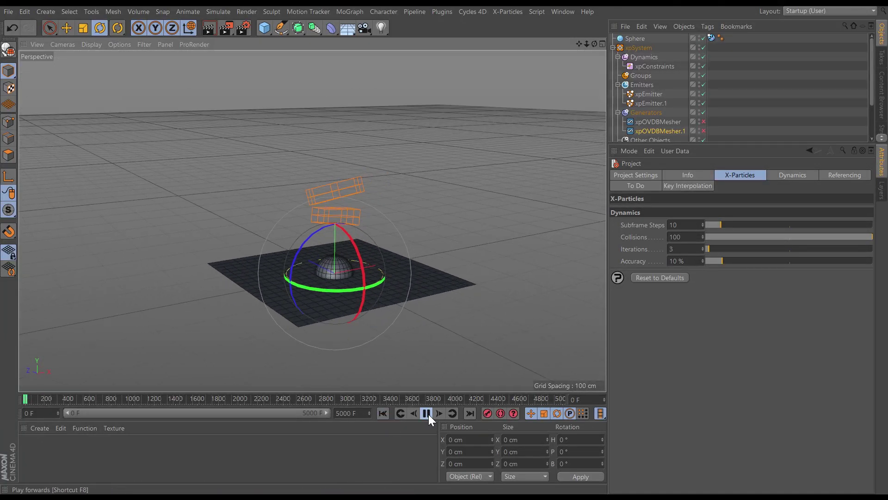
{"action": "scroll", "coordinate": [383, 223], "scroll_direction": "up", "scroll_amount": 3}
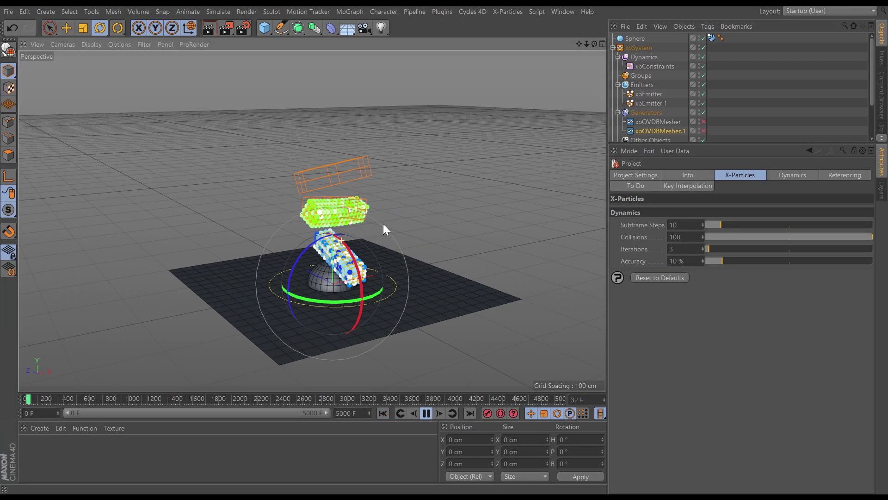
{"action": "left_click_drag", "start_coordinate": [383, 223], "coordinate": [385, 295], "text": "alt"}
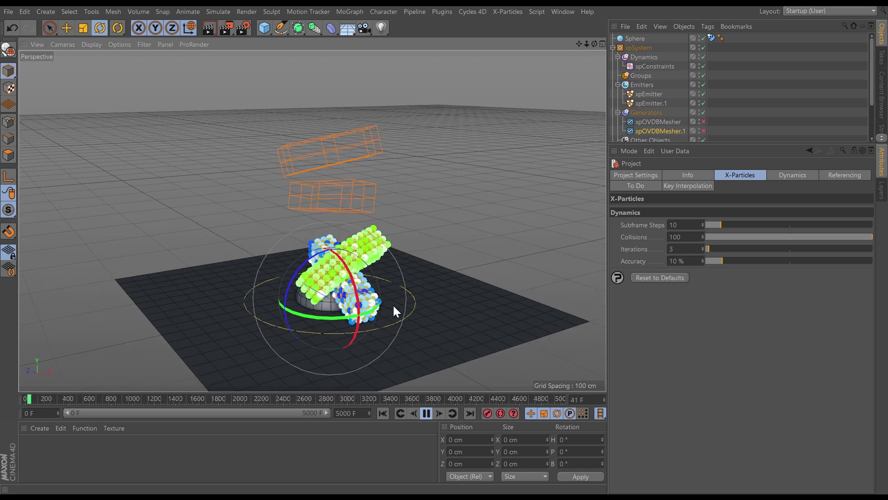
{"action": "left_click_drag", "start_coordinate": [398, 337], "coordinate": [445, 318], "text": "alt"}
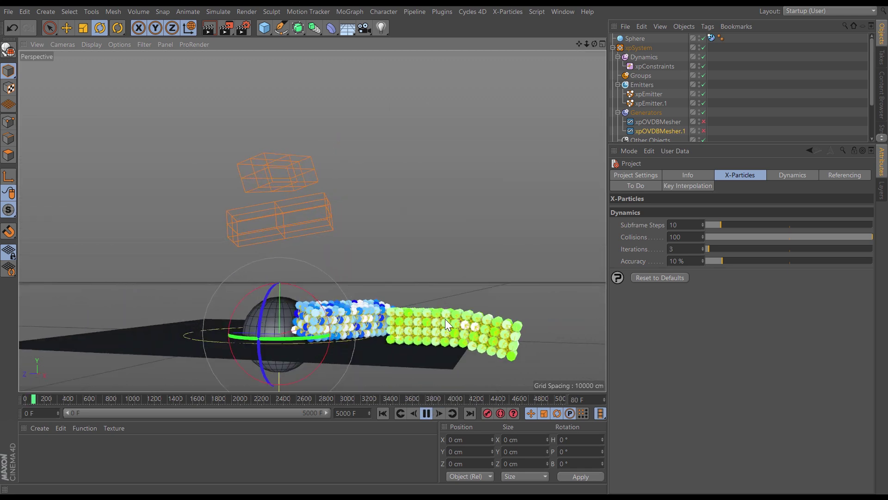
- Replay the particle blocks from the start and pause at frame 64 to check the collision from a higher angle
{"action": "left_click", "coordinate": [384, 414]}
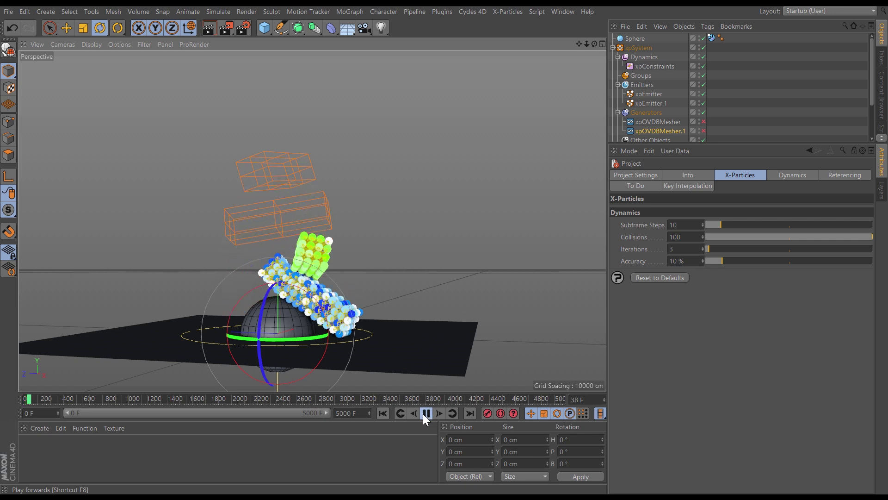
{"action": "left_click", "coordinate": [424, 413]}
{"action": "left_click_drag", "start_coordinate": [401, 313], "coordinate": [404, 363], "text": "alt"}
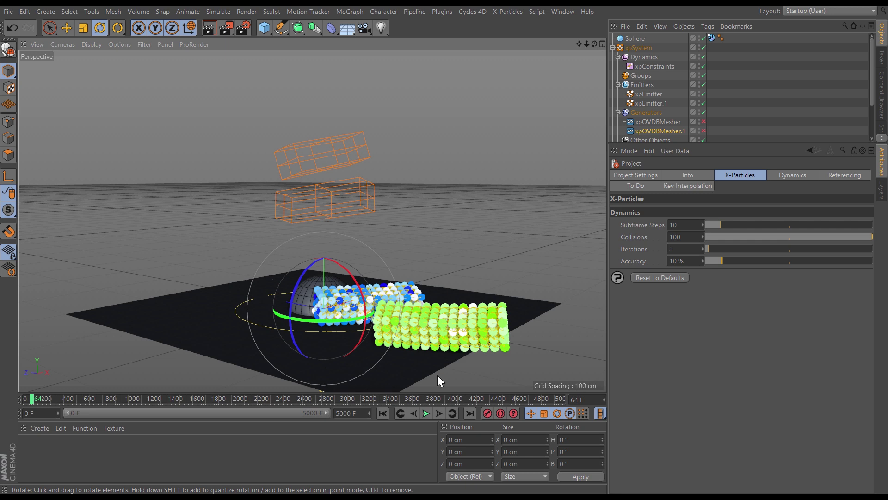
- Show the xpConstraints connection settings and step the simulation from the start to frame 15, examining how the blocks deform on the sphere
{"action": "left_click", "coordinate": [383, 413]}
{"action": "left_click", "coordinate": [439, 413]}
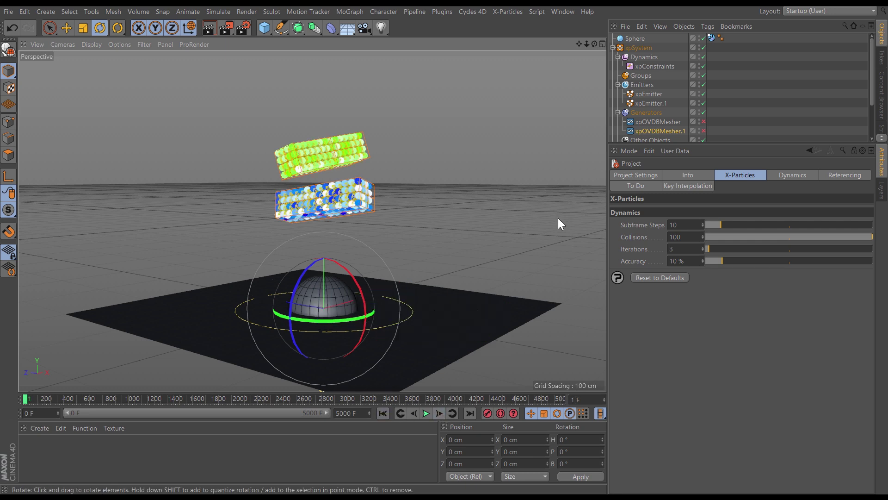
{"action": "left_click", "coordinate": [651, 67]}
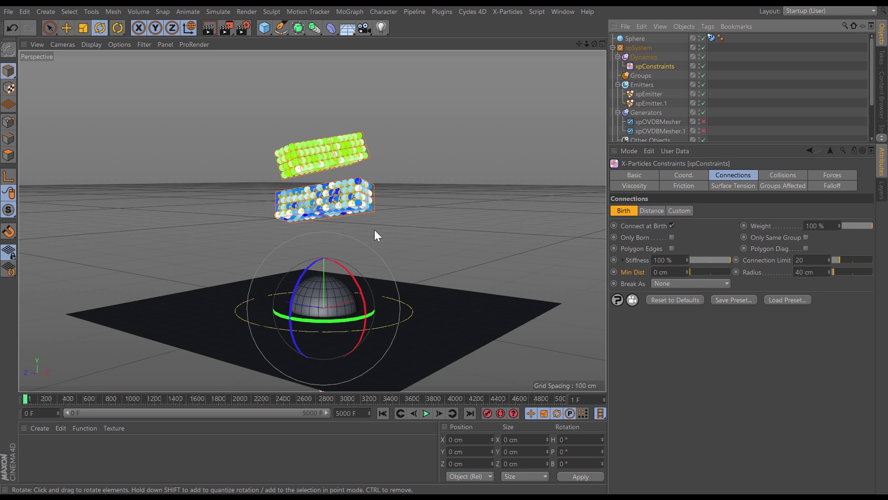
{"action": "left_click", "coordinate": [439, 414]}
{"action": "left_click", "coordinate": [439, 413]}
{"action": "left_click", "coordinate": [439, 413]}
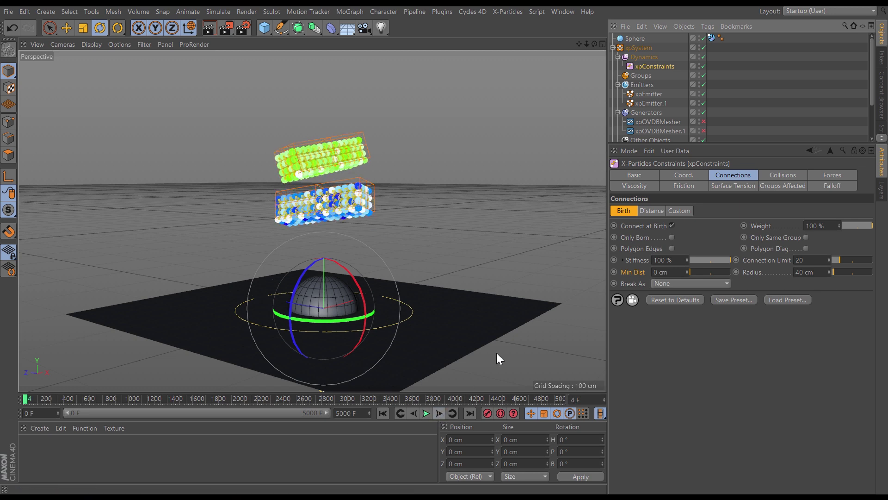
{"action": "left_click", "coordinate": [439, 414]}
{"action": "left_click", "coordinate": [439, 413]}
{"action": "left_click", "coordinate": [439, 413]}
{"action": "left_click", "coordinate": [440, 415]}
{"action": "left_click", "coordinate": [440, 415]}
{"action": "left_click", "coordinate": [439, 415]}
{"action": "left_click", "coordinate": [440, 415]}
{"action": "left_click", "coordinate": [440, 415]}
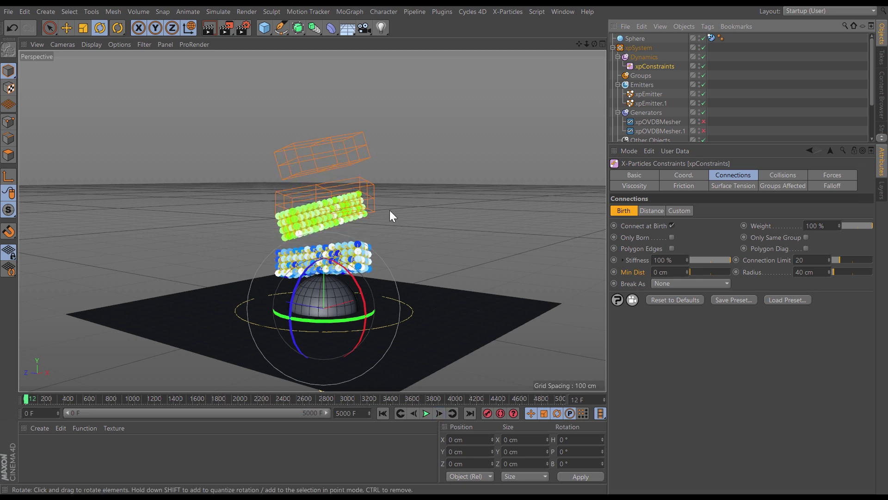
{"action": "left_click", "coordinate": [439, 413]}
{"action": "left_click", "coordinate": [439, 413]}
{"action": "left_click", "coordinate": [439, 414]}
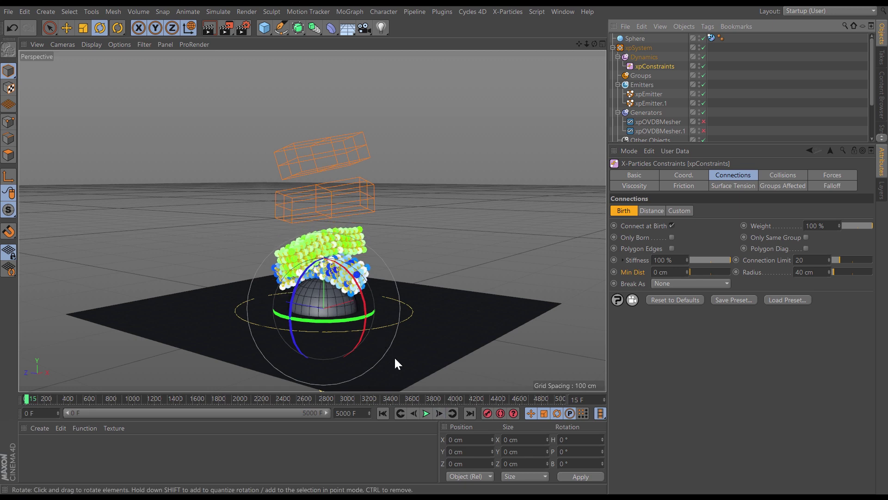
- Rewind the simulation, disable Connect at Birth in xpConstraints and enable Connect Within Distance instead
{"action": "left_click", "coordinate": [384, 413]}
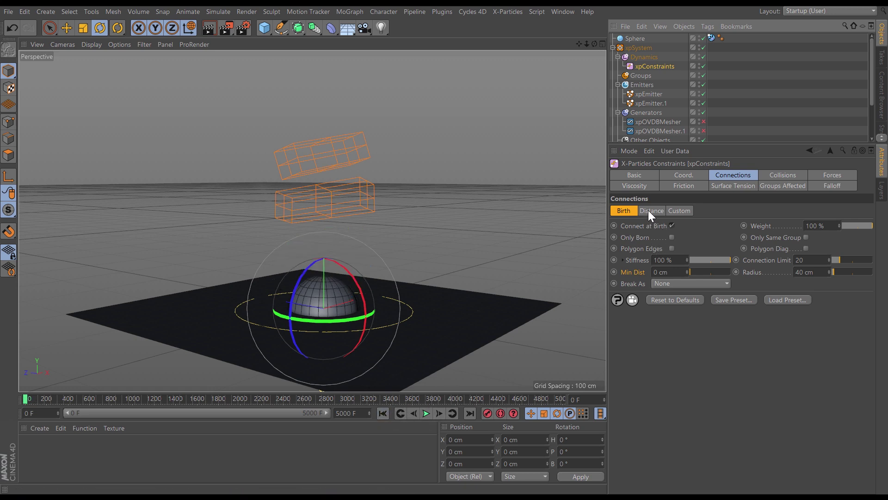
{"action": "left_click", "coordinate": [672, 225]}
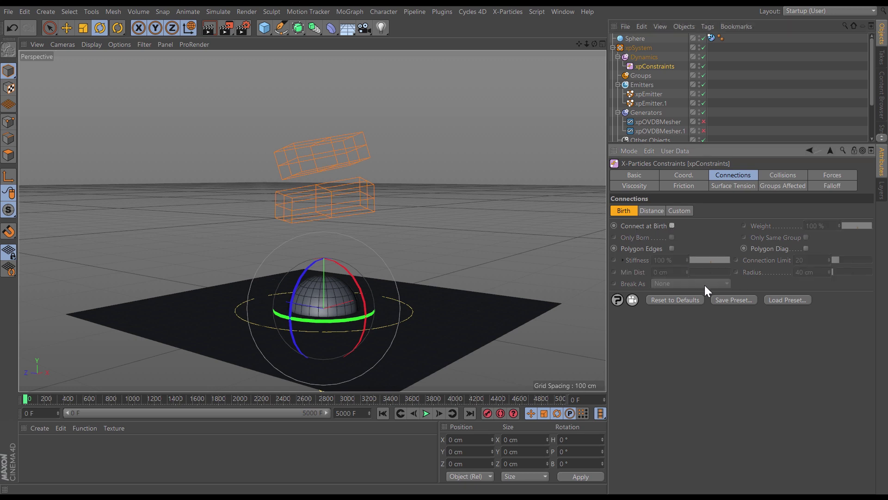
{"action": "left_click", "coordinate": [652, 210]}
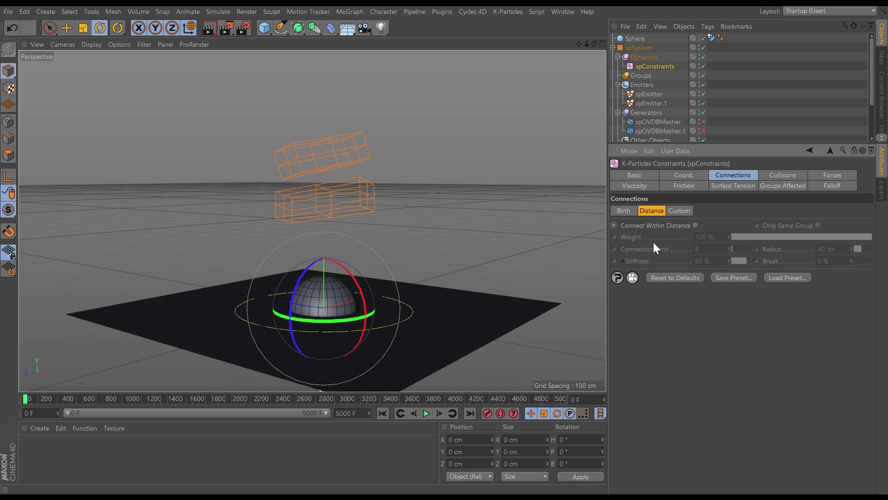
{"action": "left_click", "coordinate": [696, 225]}
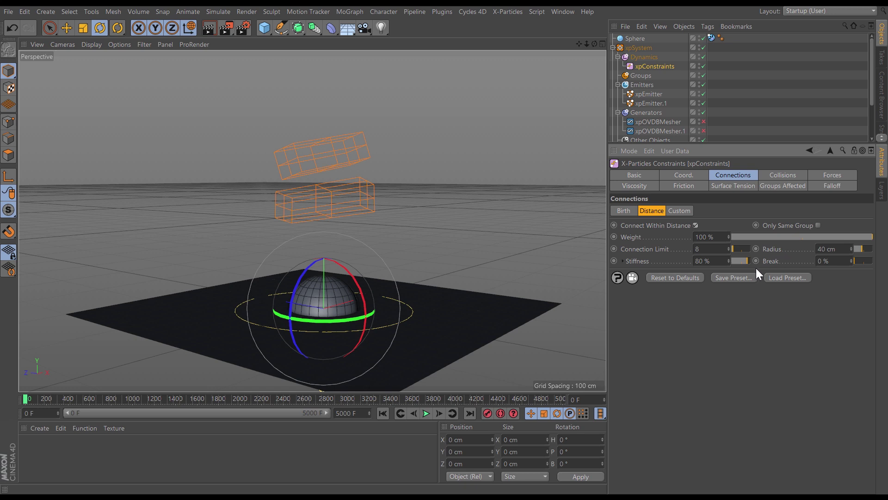
- Play the distance-connected blocks twice, pausing at frame 76 to check how they collide with the sphere and floor
{"action": "left_click", "coordinate": [439, 413]}
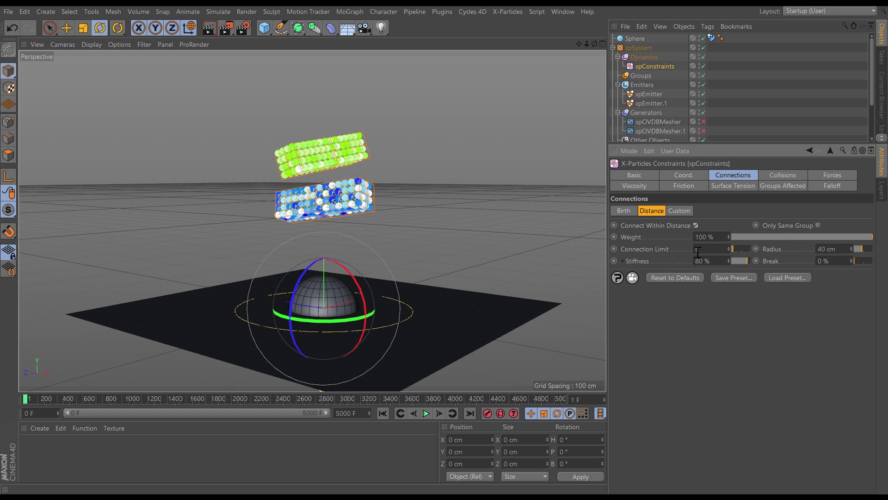
{"action": "left_click", "coordinate": [426, 413]}
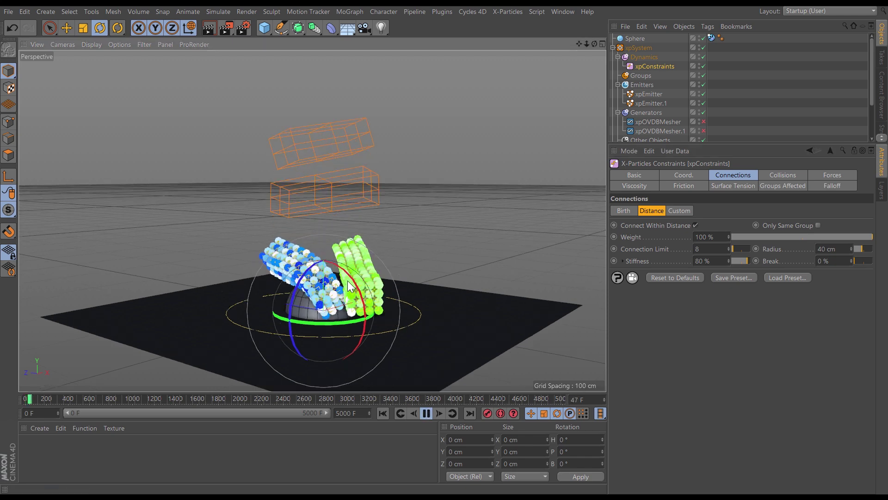
{"action": "middle_click_drag", "start_coordinate": [357, 301], "coordinate": [359, 275], "text": "alt"}
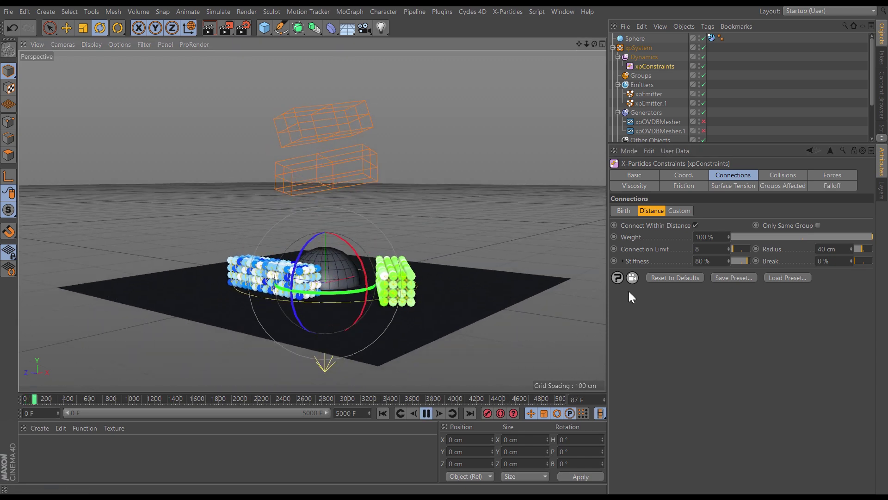
{"action": "left_click", "coordinate": [383, 412]}
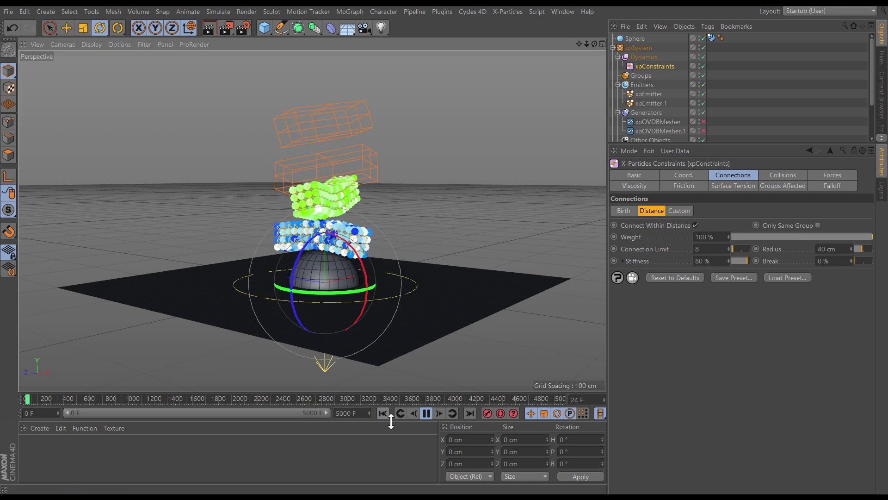
{"action": "left_click", "coordinate": [426, 413]}
{"action": "scroll", "coordinate": [405, 285], "scroll_direction": "up", "scroll_amount": 5}
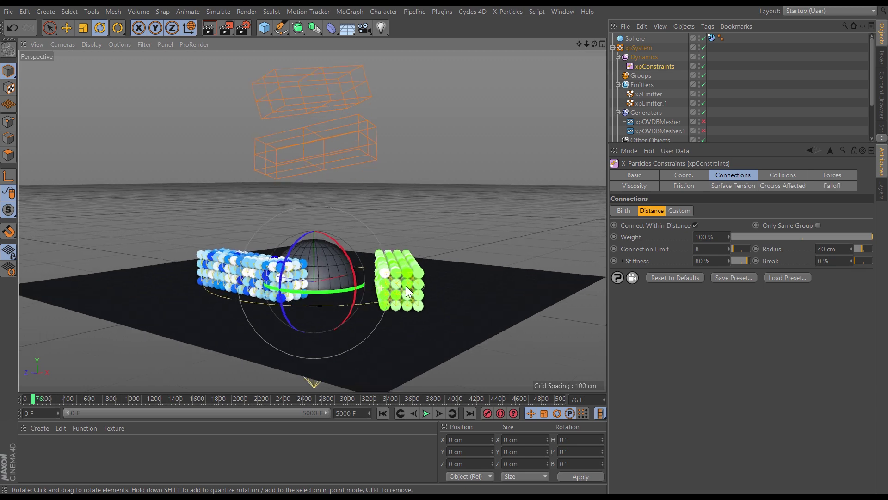
- Restart the simulation and step it frame by frame to about frame 25, examining the distance connections close up during the collision
{"action": "left_click", "coordinate": [383, 413]}
{"action": "left_click", "coordinate": [442, 414]}
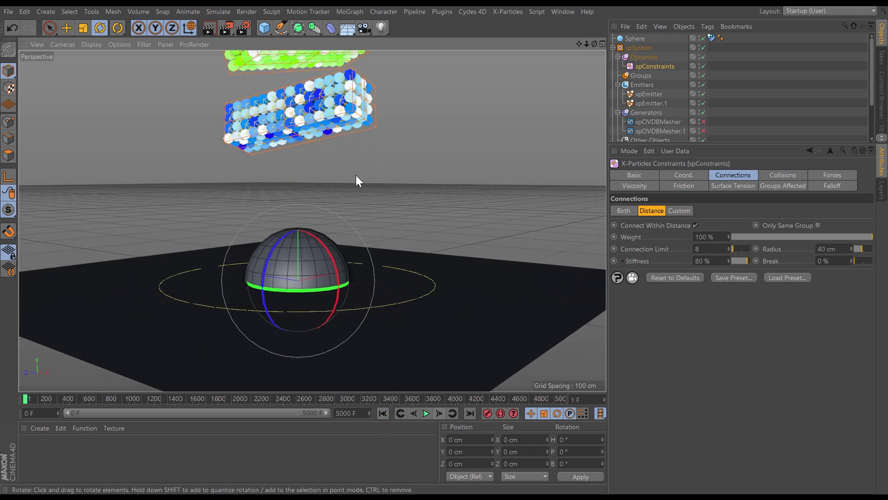
{"action": "scroll", "coordinate": [390, 293], "scroll_direction": "up", "scroll_amount": 3}
{"action": "middle_click_drag", "start_coordinate": [390, 293], "coordinate": [394, 308], "text": "alt"}
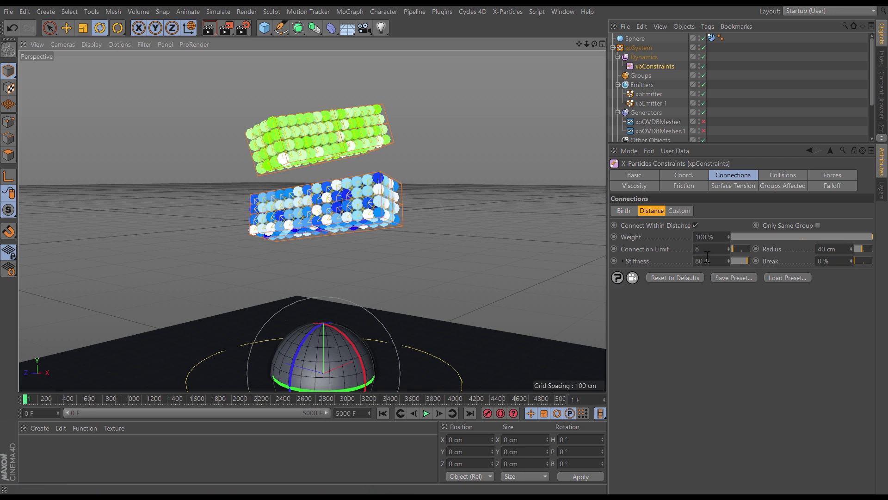
{"action": "middle_click_drag", "start_coordinate": [368, 348], "coordinate": [362, 301], "text": "alt"}
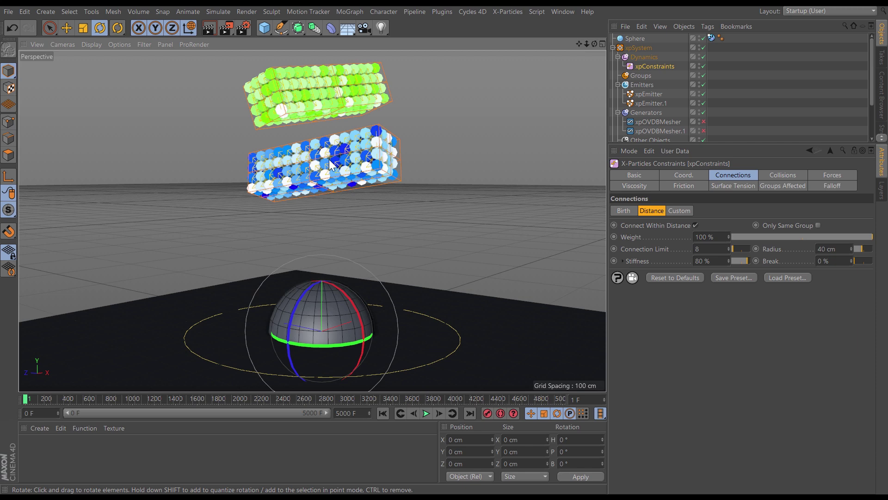
{"action": "middle_click_drag", "start_coordinate": [330, 166], "coordinate": [331, 185], "text": "alt"}
{"action": "left_click", "coordinate": [439, 414]}
{"action": "left_click", "coordinate": [440, 414]}
{"action": "left_click", "coordinate": [440, 414]}
{"action": "left_click", "coordinate": [439, 413]}
{"action": "left_click", "coordinate": [439, 413]}
{"action": "left_click", "coordinate": [440, 413]}
{"action": "left_click", "coordinate": [440, 414]}
{"action": "left_click", "coordinate": [440, 415]}
{"action": "left_click", "coordinate": [440, 414]}
{"action": "left_click", "coordinate": [440, 414]}
{"action": "left_click", "coordinate": [440, 414]}
{"action": "left_click", "coordinate": [441, 414]}
{"action": "left_click", "coordinate": [441, 415]}
{"action": "left_click", "coordinate": [442, 414]}
{"action": "left_click", "coordinate": [442, 414]}
{"action": "left_click", "coordinate": [443, 414]}
{"action": "left_click", "coordinate": [443, 414]}
{"action": "left_click", "coordinate": [442, 413]}
{"action": "left_click", "coordinate": [443, 413]}
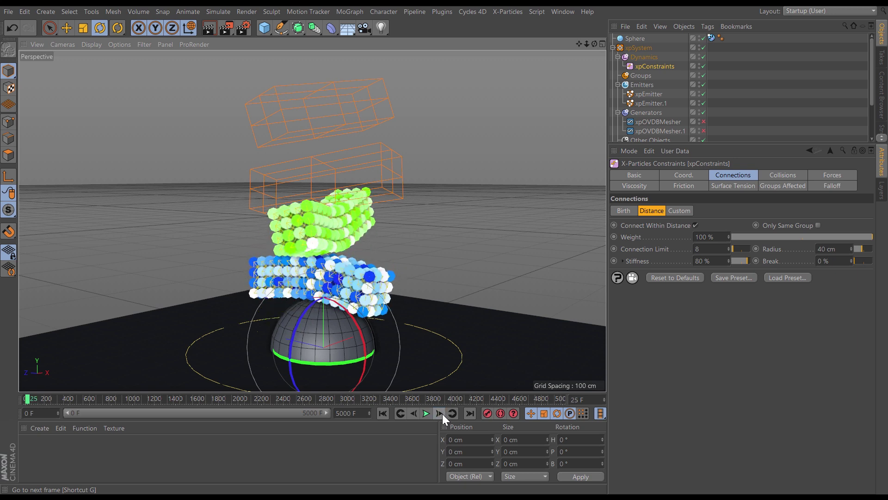
{"action": "left_click", "coordinate": [442, 414]}
- Return the simulation to frame 1 and set the distance Connection Limit to 50
{"action": "left_click", "coordinate": [382, 411]}
{"action": "left_click", "coordinate": [439, 413]}
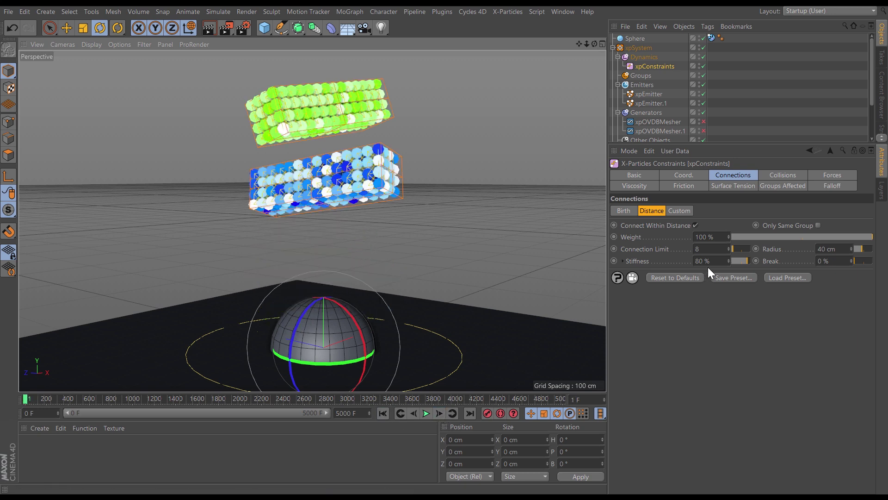
{"action": "left_click", "coordinate": [706, 248]}
{"action": "type", "text": "50"}
{"action": "key", "text": "Return"}
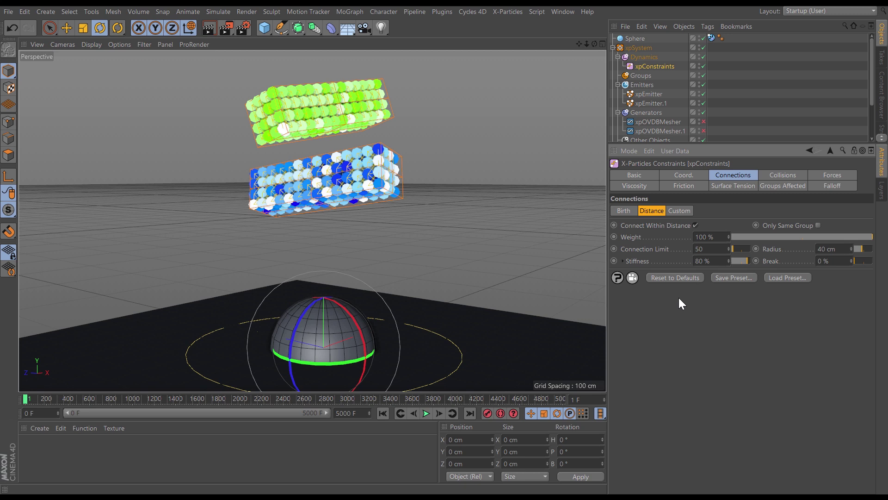
- Recalculate the simulation at frame 1 and examine the connections between the two blocks up close
{"action": "left_click", "coordinate": [382, 413]}
{"action": "left_click", "coordinate": [440, 414]}
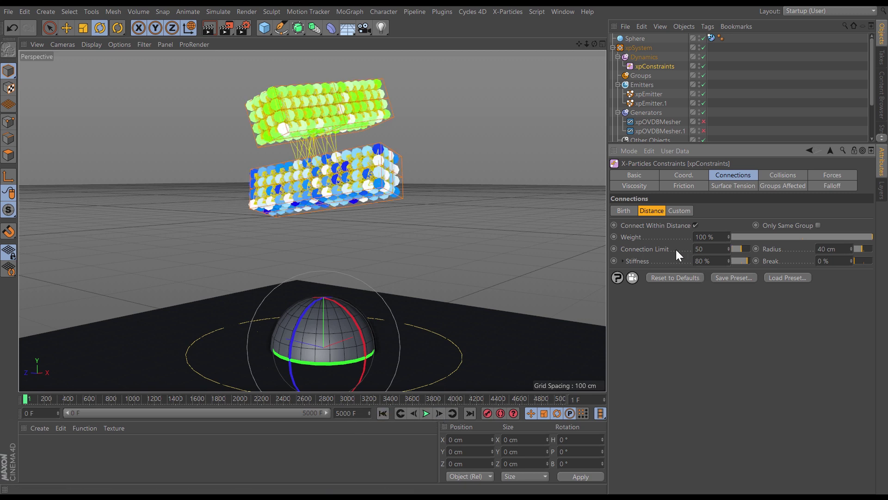
{"action": "mouse_move", "coordinate": [278, 152]}
{"action": "left_mouse_down", "text": "alt"}
{"action": "mouse_move", "coordinate": [317, 146]}
{"action": "mouse_move", "coordinate": [282, 142]}
{"action": "left_mouse_up", "text": "alt"}
{"action": "scroll", "coordinate": [310, 145], "scroll_direction": "up", "scroll_amount": 5}
{"action": "left_click_drag", "start_coordinate": [280, 184], "coordinate": [352, 209], "text": "alt"}
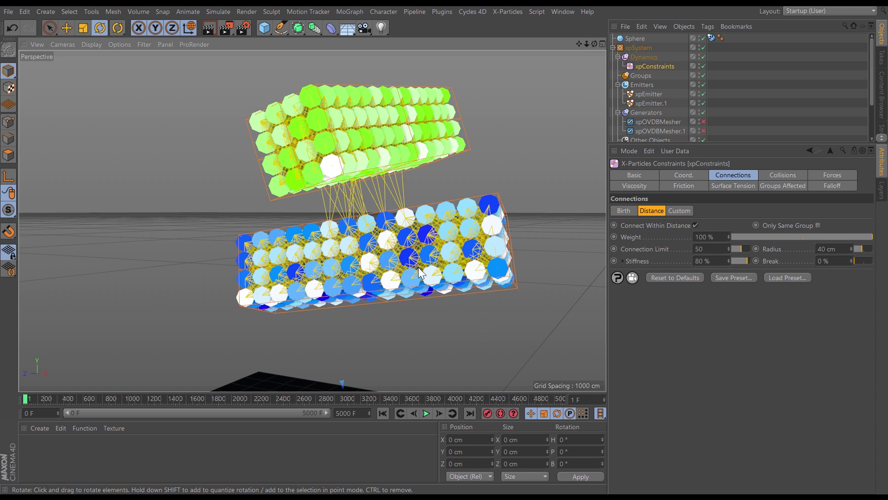
{"action": "scroll", "coordinate": [480, 317], "scroll_direction": "down", "scroll_amount": 5}
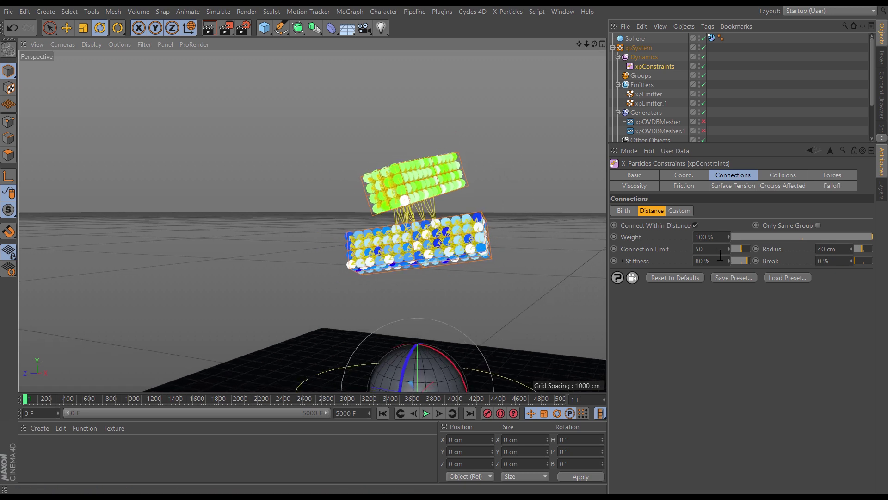
- Set the distance connection Radius to 20 cm and reset the simulation to frame 0
{"action": "double_click", "coordinate": [843, 250]}
{"action": "type", "text": "20"}
{"action": "key", "text": "Return"}
{"action": "left_click", "coordinate": [382, 414]}
{"action": "left_click", "coordinate": [439, 413]}
{"action": "left_click_drag", "start_coordinate": [425, 231], "coordinate": [384, 276], "text": "alt"}
{"action": "left_click", "coordinate": [414, 413]}
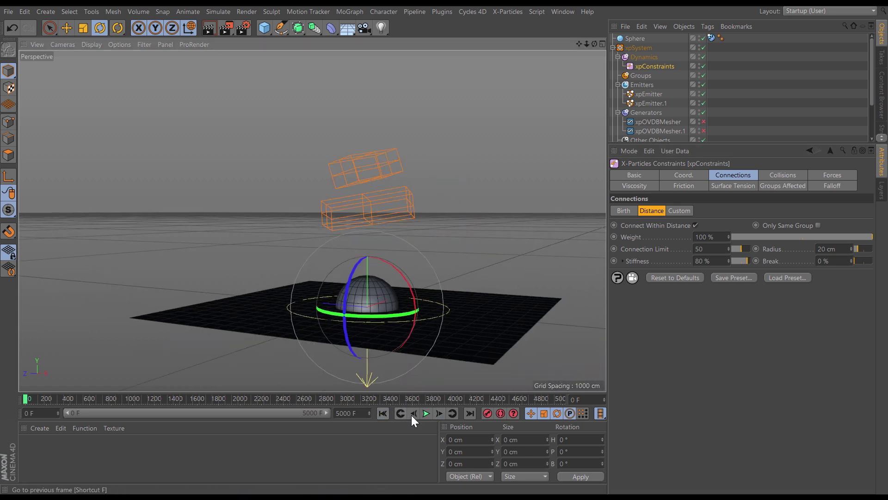
- Step the simulation frame by frame to frame 13 and examine where connections form between the approaching blocks
{"action": "left_click", "coordinate": [439, 413]}
{"action": "left_click", "coordinate": [439, 413]}
{"action": "left_click", "coordinate": [439, 413]}
{"action": "left_click", "coordinate": [439, 413]}
{"action": "left_click", "coordinate": [439, 413]}
{"action": "left_click", "coordinate": [439, 413]}
{"action": "left_click", "coordinate": [439, 413]}
{"action": "left_click", "coordinate": [439, 413]}
{"action": "left_click", "coordinate": [439, 413]}
{"action": "scroll", "coordinate": [410, 232], "scroll_direction": "up", "scroll_amount": 3}
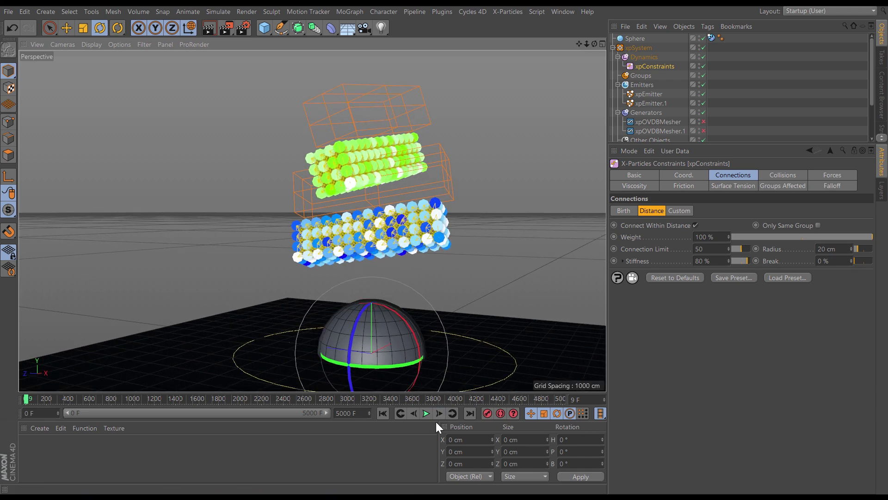
{"action": "left_click", "coordinate": [440, 413]}
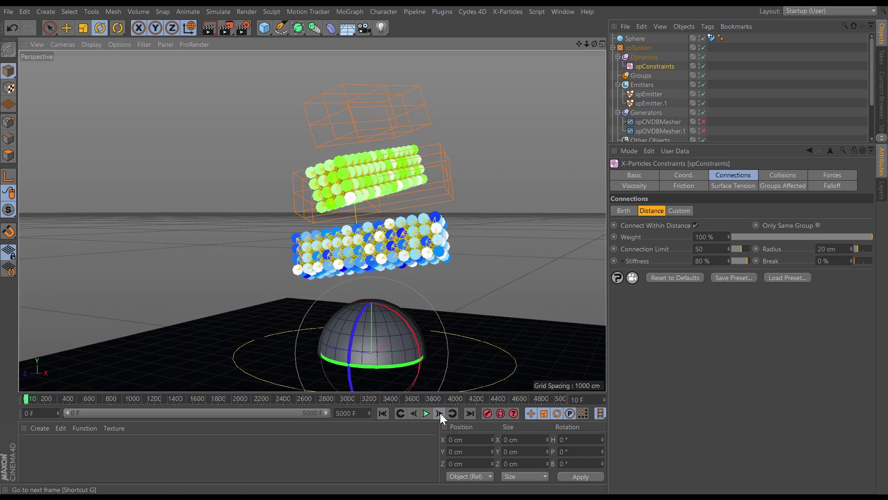
{"action": "left_click", "coordinate": [440, 413]}
{"action": "left_click", "coordinate": [440, 413]}
{"action": "left_click", "coordinate": [440, 413]}
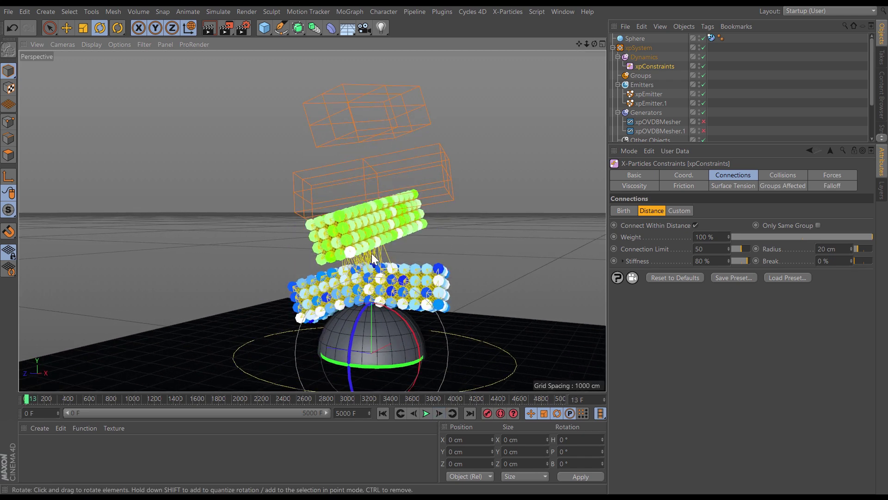
{"action": "scroll", "coordinate": [368, 254], "scroll_direction": "up", "scroll_amount": 6}
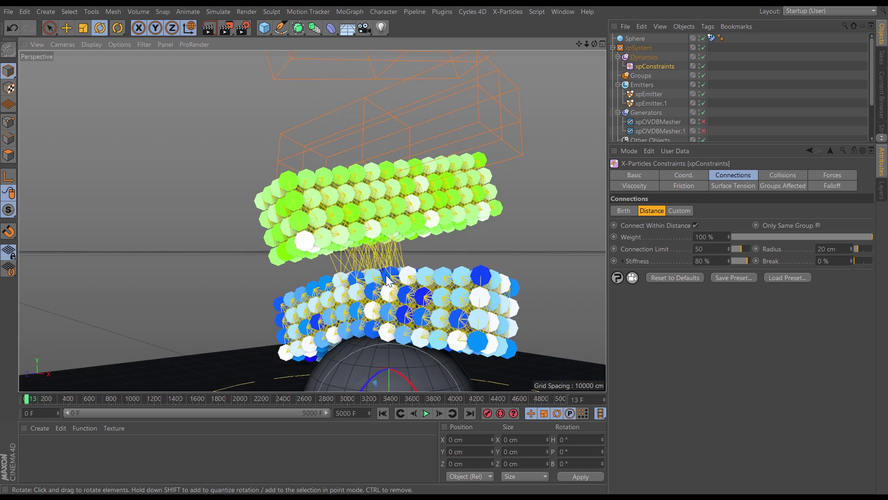
{"action": "scroll", "coordinate": [352, 297], "scroll_direction": "down", "scroll_amount": 5}
- Replay the simulation from the start, pause at frame 63 and inspect the connections joining the two blocks from another angle
{"action": "left_click", "coordinate": [417, 413]}
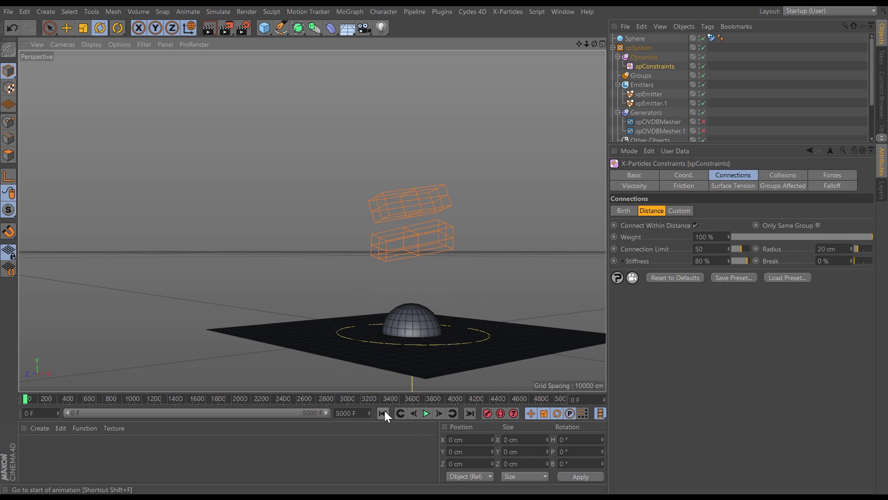
{"action": "left_click", "coordinate": [426, 413]}
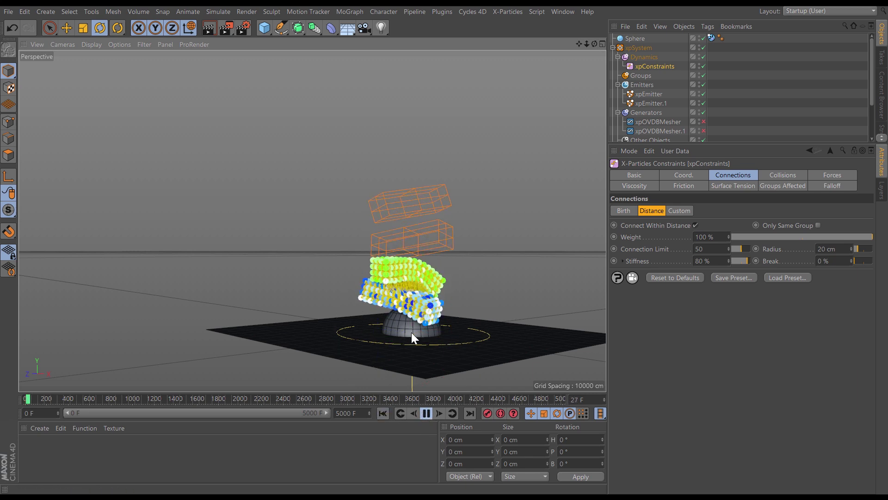
{"action": "left_click", "coordinate": [426, 412]}
{"action": "left_click_drag", "start_coordinate": [402, 313], "coordinate": [320, 315], "text": "alt"}
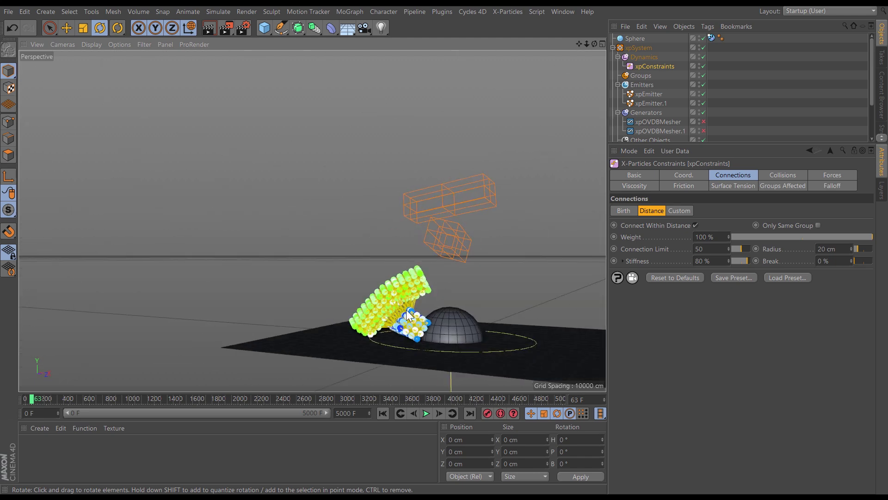
{"action": "scroll", "coordinate": [397, 313], "scroll_direction": "up", "scroll_amount": 8}
{"action": "left_click_drag", "start_coordinate": [396, 308], "coordinate": [397, 301], "text": "alt"}
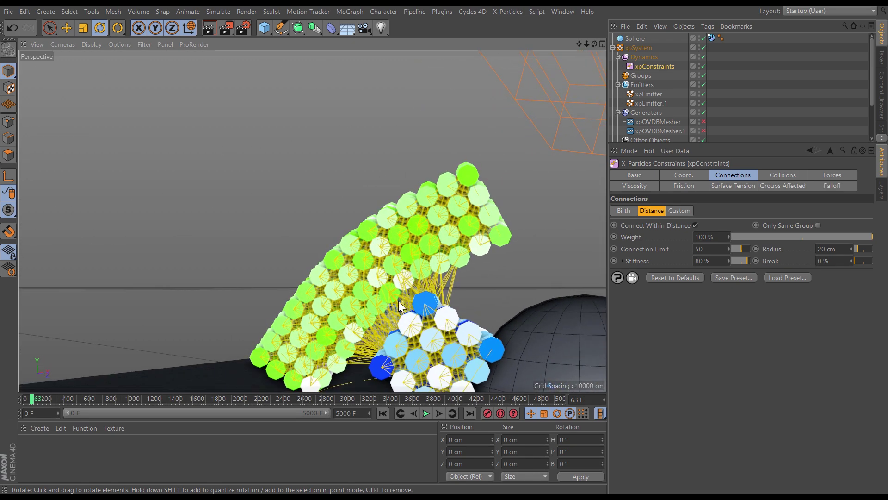
{"action": "scroll", "coordinate": [380, 328], "scroll_direction": "down", "scroll_amount": 6}
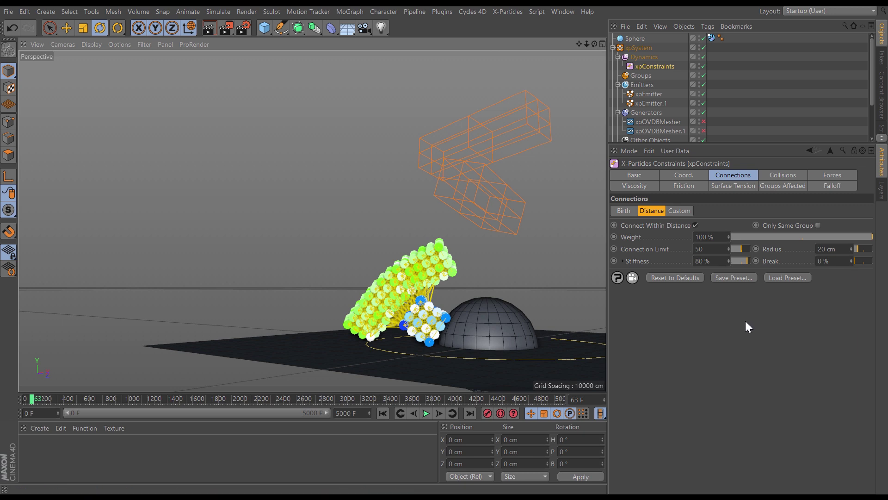
- Set the distance connection Radius to 5 cm and replay the simulation from the start
{"action": "left_click", "coordinate": [841, 248]}
{"action": "type", "text": "5"}
{"action": "key", "text": "Return"}
{"action": "left_click", "coordinate": [383, 413]}
{"action": "left_click", "coordinate": [426, 412]}
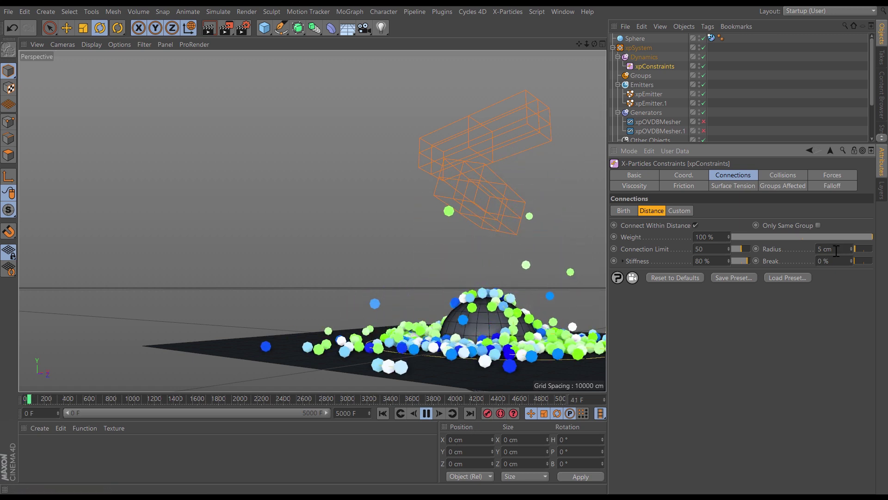
- Set the distance connection Radius to 10 cm, restart the simulation and inspect the blocks' impact up close from another angle
{"action": "type", "text": "10"}
{"action": "key", "text": "Return"}
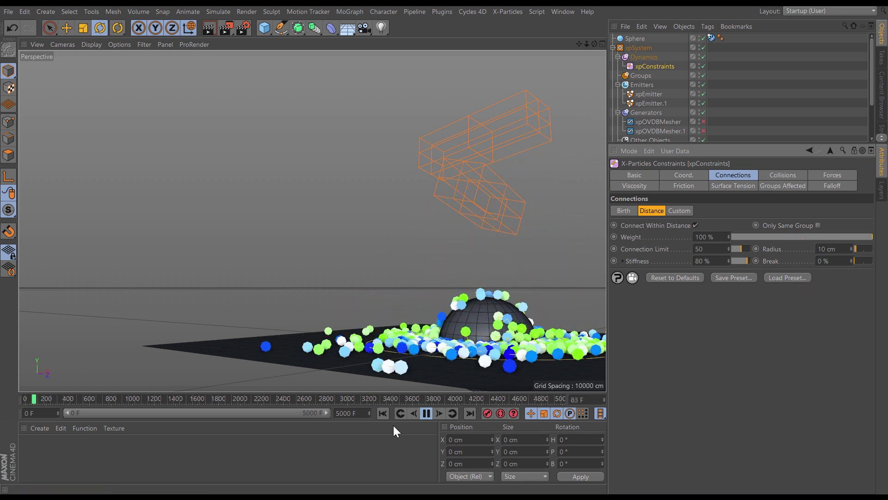
{"action": "left_click", "coordinate": [382, 412]}
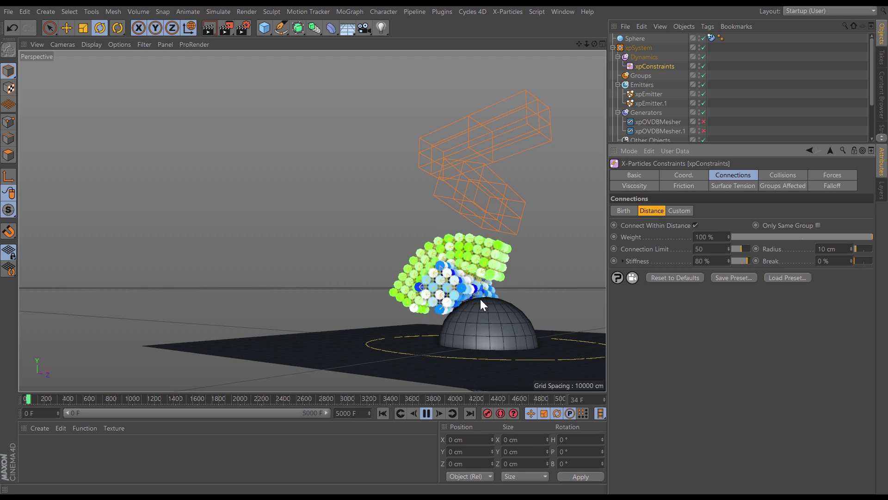
{"action": "left_click_drag", "start_coordinate": [420, 303], "coordinate": [448, 300], "text": "alt"}
{"action": "scroll", "coordinate": [432, 283], "scroll_direction": "up", "scroll_amount": 4}
{"action": "scroll", "coordinate": [448, 323], "scroll_direction": "down", "scroll_amount": 4}
{"action": "left_click_drag", "start_coordinate": [478, 334], "coordinate": [440, 324], "text": "alt"}
- Replay the simulation from the start, pause at frame 31 and examine the joined blocks on the sphere from another angle
{"action": "left_click", "coordinate": [386, 411]}
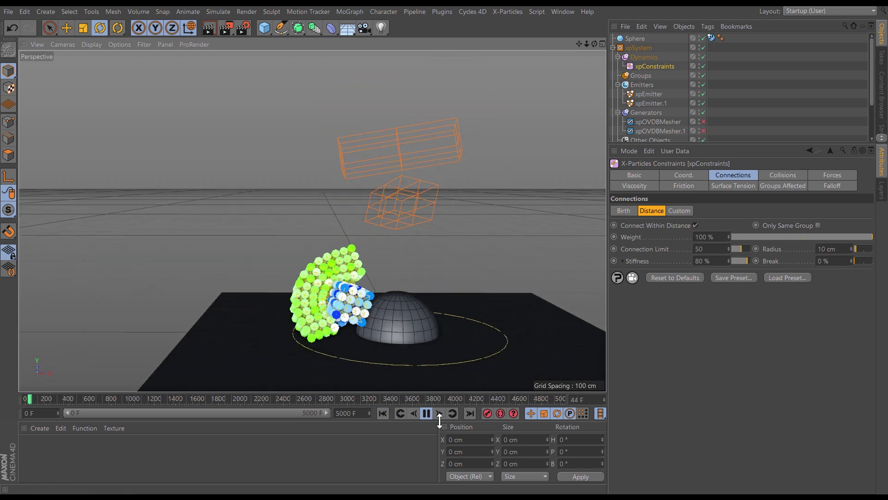
{"action": "left_click", "coordinate": [386, 413]}
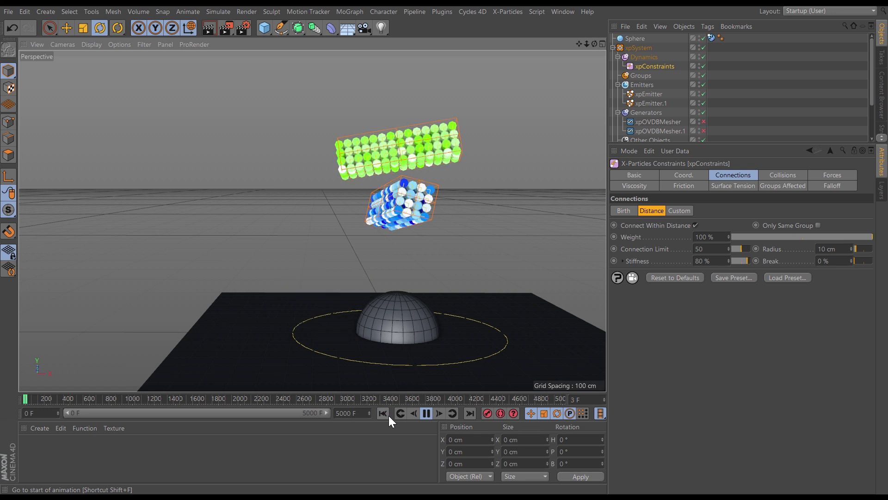
{"action": "left_click", "coordinate": [426, 413]}
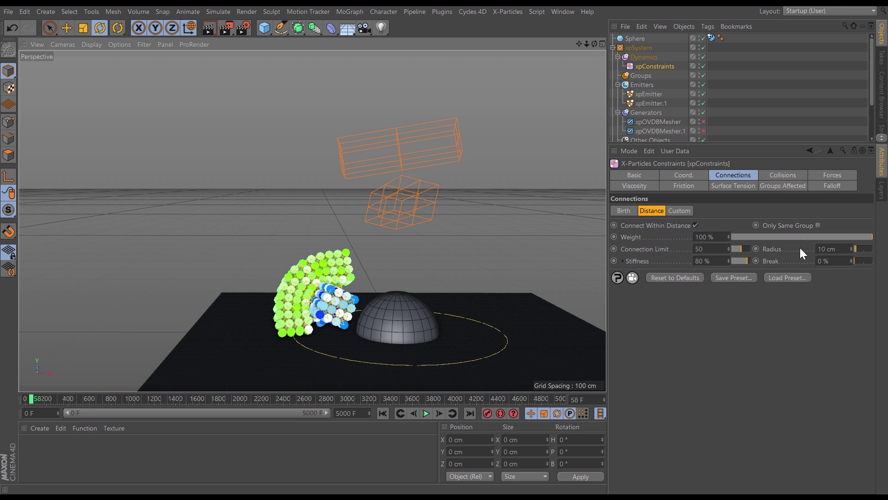
{"action": "left_click", "coordinate": [383, 413]}
{"action": "left_click", "coordinate": [426, 413]}
{"action": "left_click", "coordinate": [425, 414]}
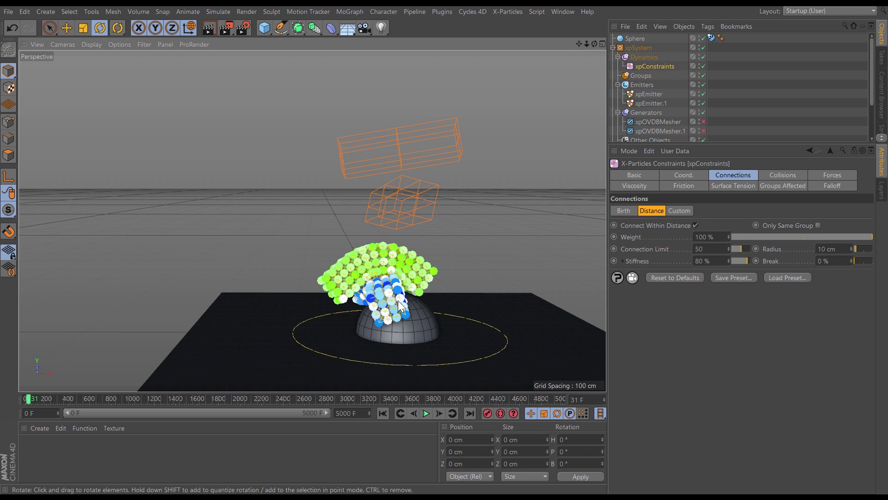
{"action": "left_click_drag", "start_coordinate": [385, 262], "coordinate": [388, 340], "text": "alt"}
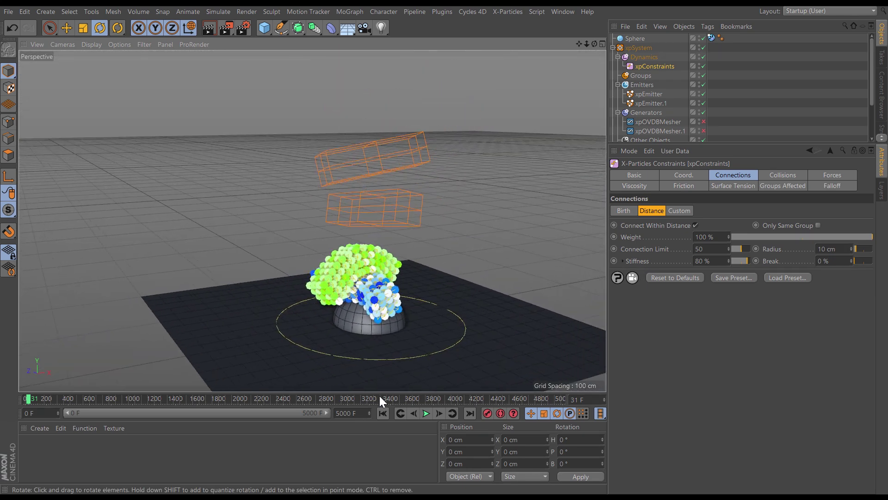
- Replay the simulation from different angles, pausing at frames 85 and 41 to examine how the blocks stay joined
{"action": "left_click", "coordinate": [383, 413]}
{"action": "left_click", "coordinate": [426, 413]}
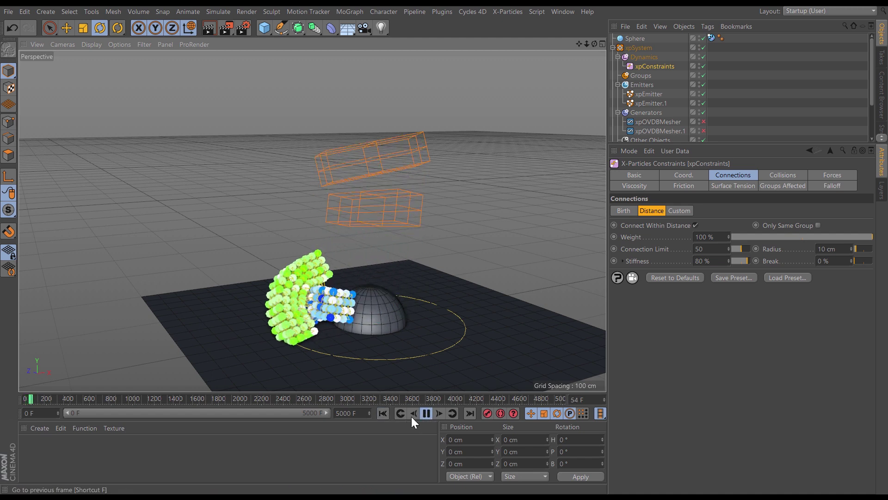
{"action": "left_click_drag", "start_coordinate": [366, 292], "coordinate": [393, 343], "text": "alt"}
{"action": "left_click", "coordinate": [383, 412]}
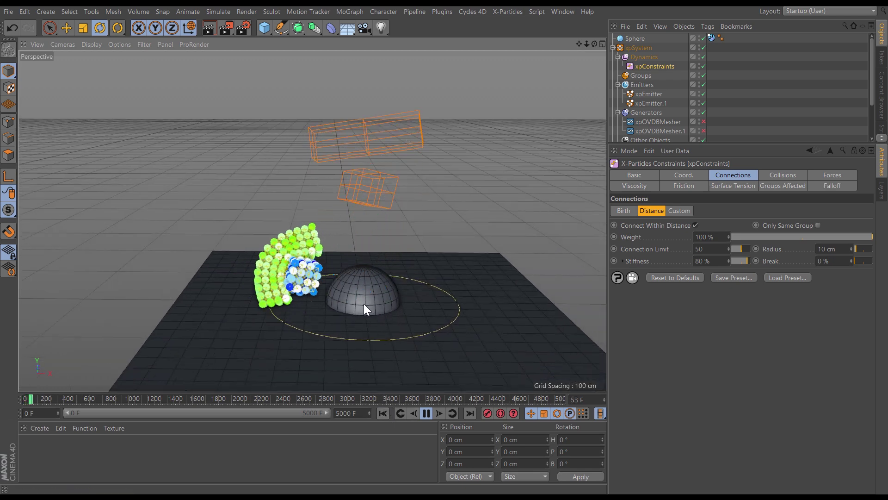
{"action": "left_click", "coordinate": [426, 413]}
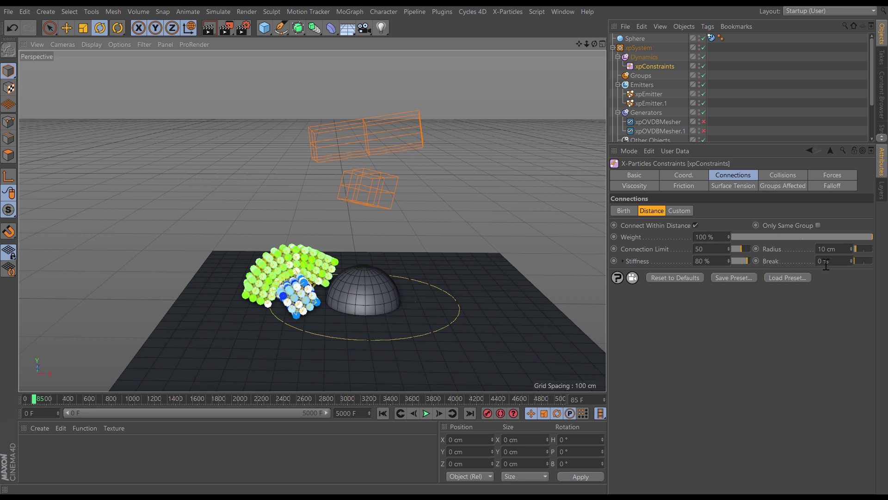
{"action": "left_click", "coordinate": [382, 413]}
{"action": "left_click", "coordinate": [426, 414]}
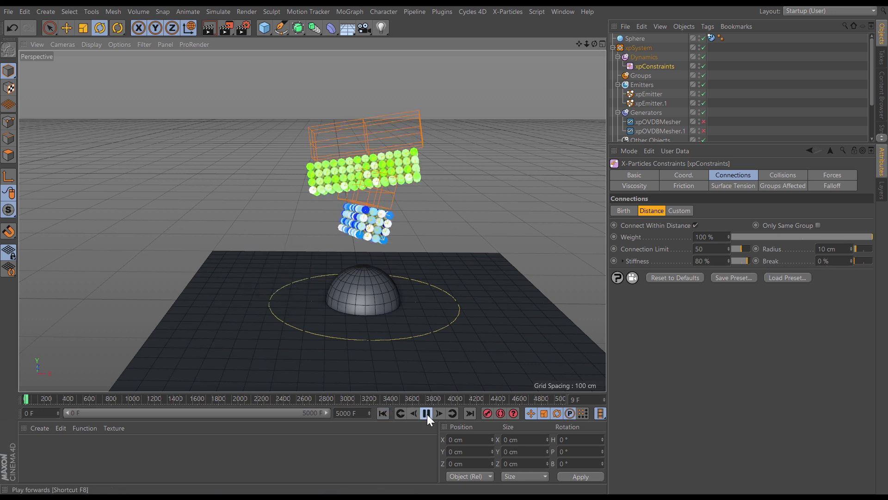
{"action": "left_click", "coordinate": [427, 413]}
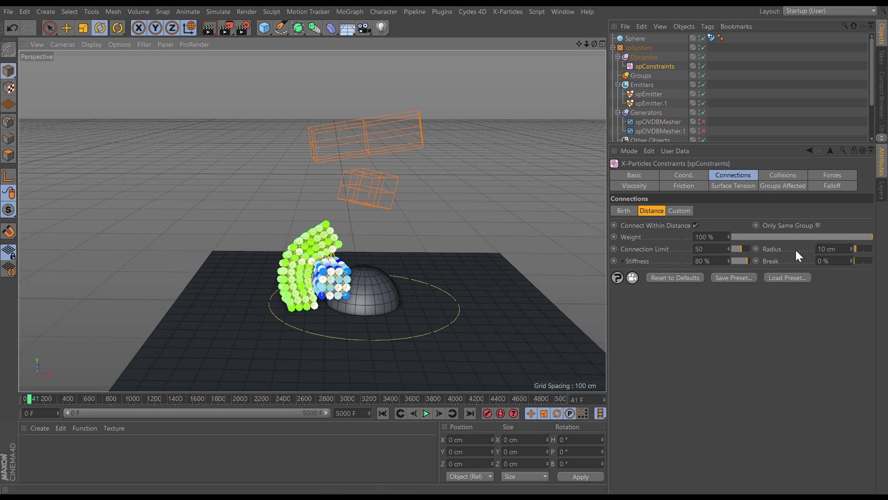
- Set the distance connection Break to 10 % and replay the simulation, viewing the blocks from above
{"action": "left_click", "coordinate": [833, 261]}
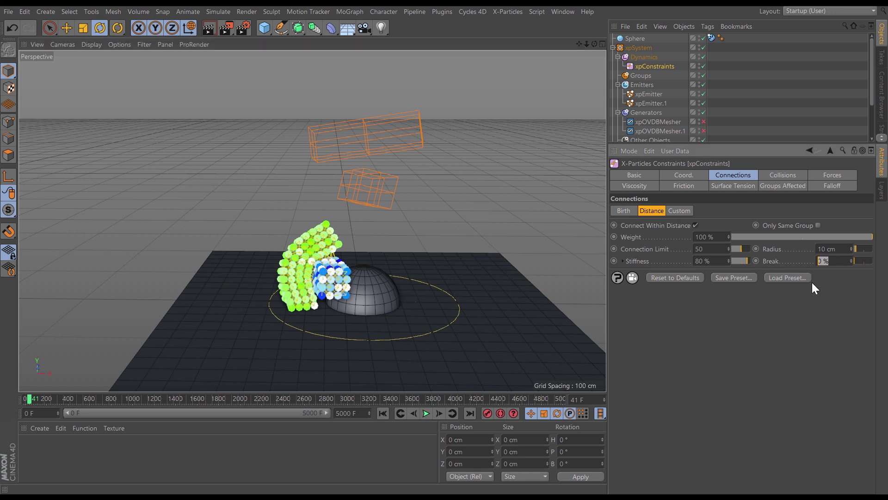
{"action": "type", "text": "10"}
{"action": "key", "text": "Return"}
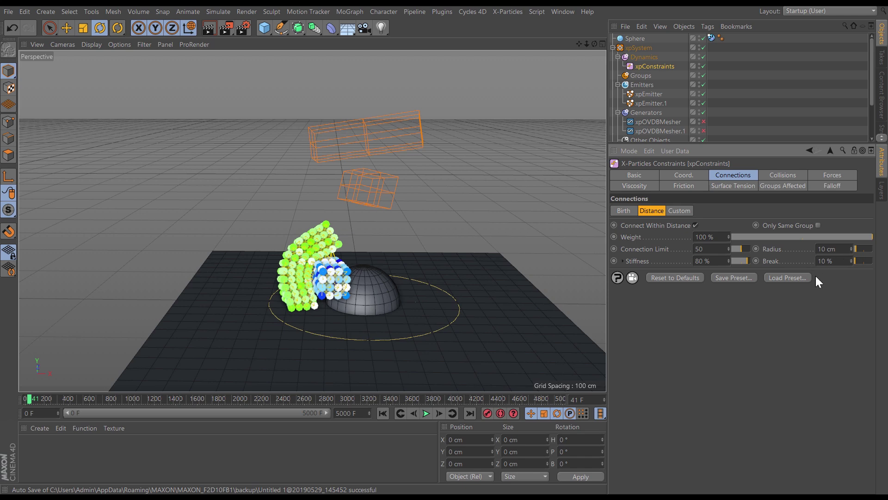
{"action": "left_click", "coordinate": [382, 413]}
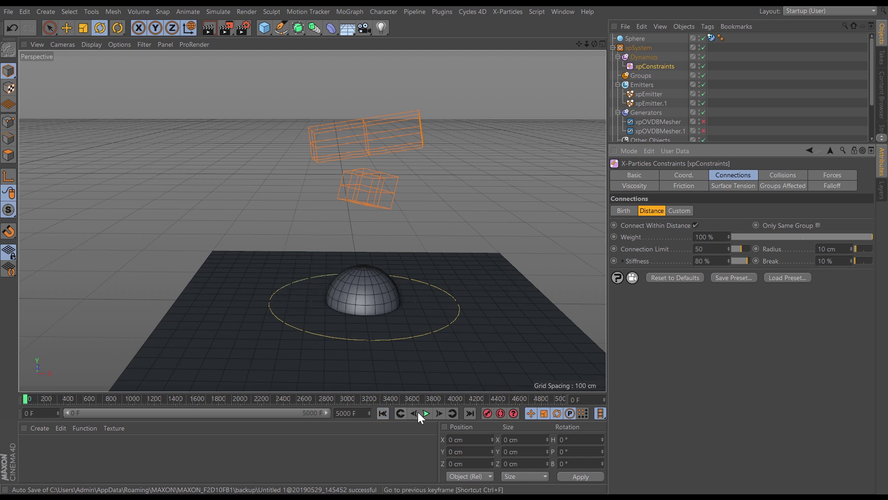
{"action": "left_click", "coordinate": [426, 413]}
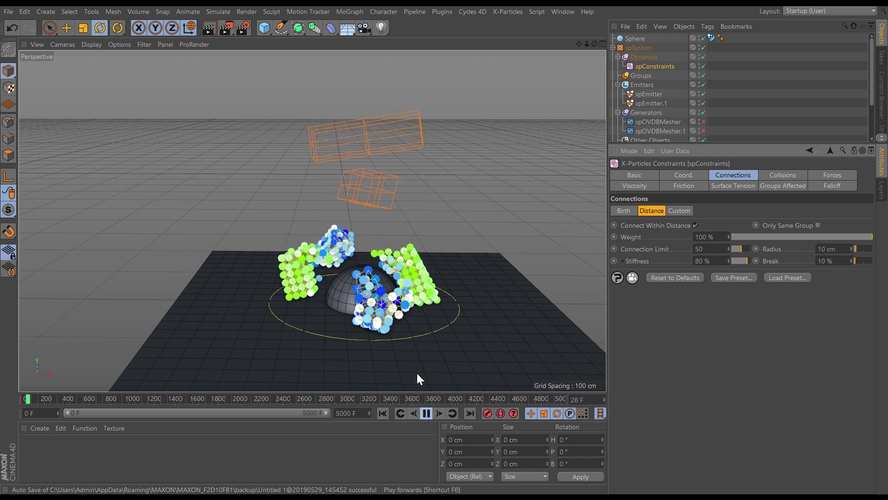
{"action": "left_click_drag", "start_coordinate": [449, 298], "coordinate": [419, 311], "text": "alt"}
{"action": "left_click", "coordinate": [393, 413]}
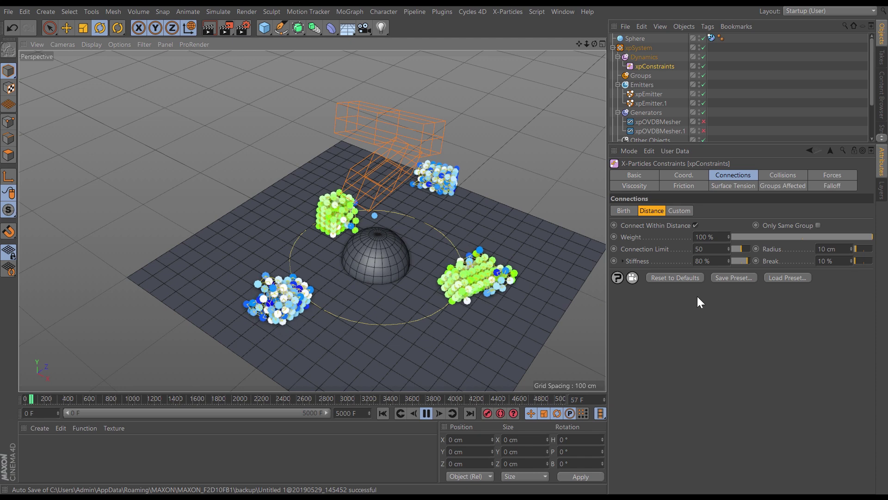
- Set the distance connection Break to 15 % and replay the simulation from the start, watching from another angle
{"action": "left_click_drag", "start_coordinate": [830, 262], "coordinate": [802, 267]}
{"action": "type", "text": "15"}
{"action": "left_click", "coordinate": [384, 414]}
{"action": "left_click", "coordinate": [427, 415]}
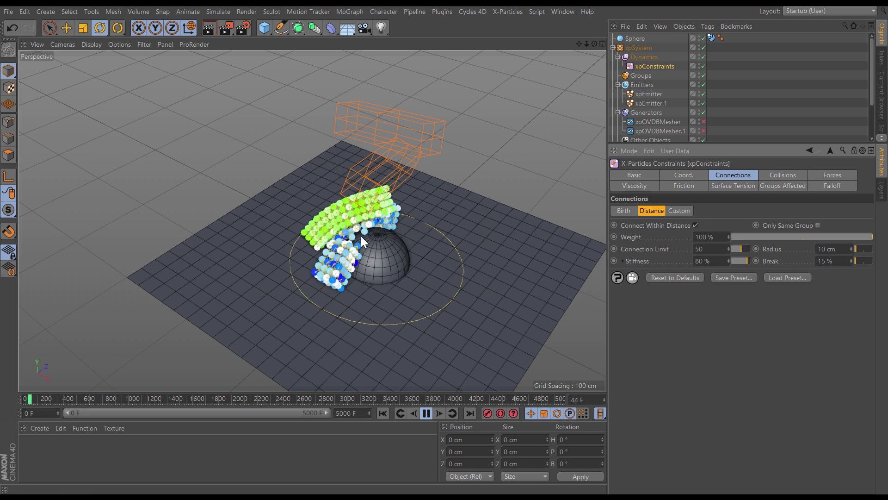
{"action": "left_click_drag", "start_coordinate": [327, 248], "coordinate": [305, 266], "text": "alt"}
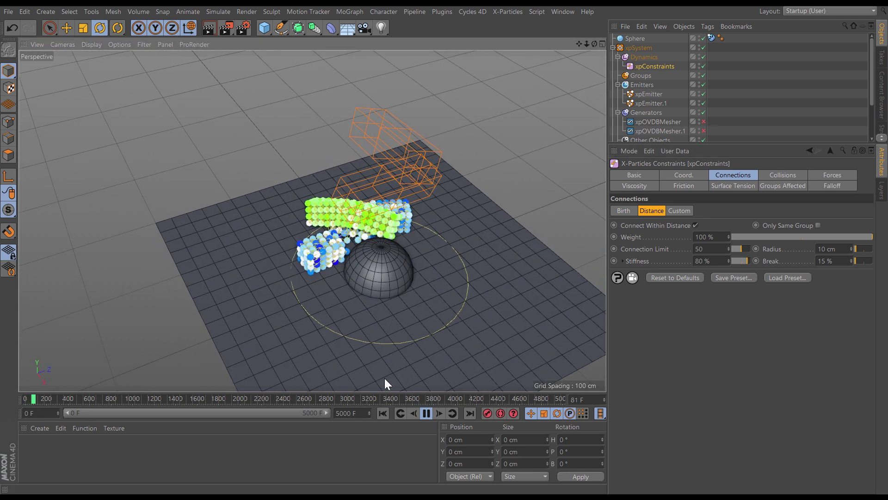
{"action": "left_click", "coordinate": [384, 413]}
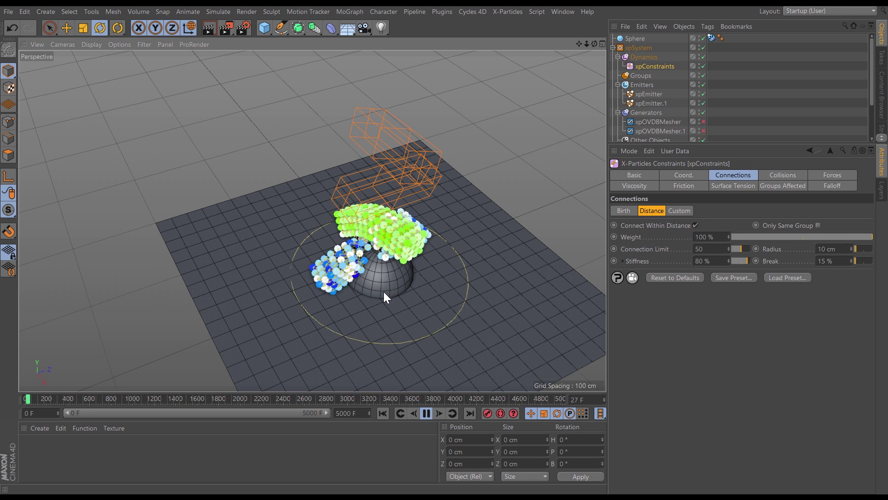
- Set the distance connection Break to 14 % and replay the simulation, viewing the splitting blocks from another angle
{"action": "left_click_drag", "start_coordinate": [836, 262], "coordinate": [807, 269]}
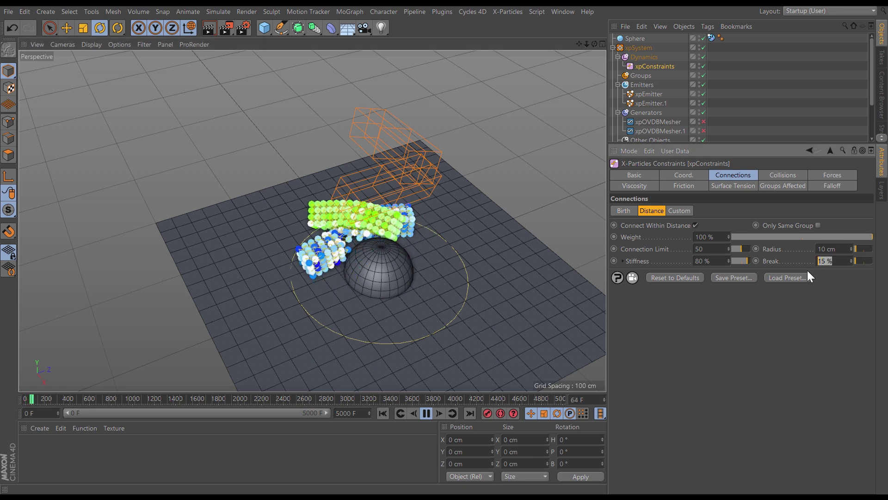
{"action": "type", "text": "14"}
{"action": "key", "text": "Return"}
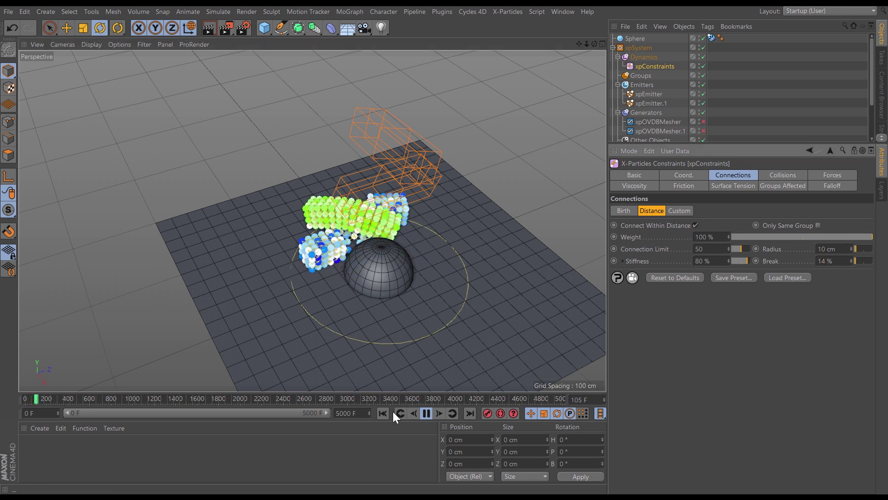
{"action": "left_click", "coordinate": [385, 413]}
{"action": "left_click_drag", "start_coordinate": [381, 242], "coordinate": [460, 391], "text": "alt"}
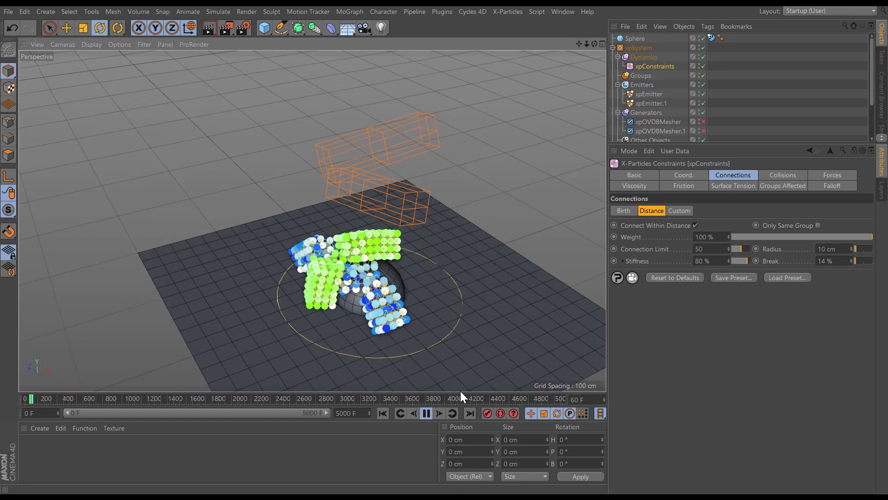
{"action": "left_click", "coordinate": [383, 413]}
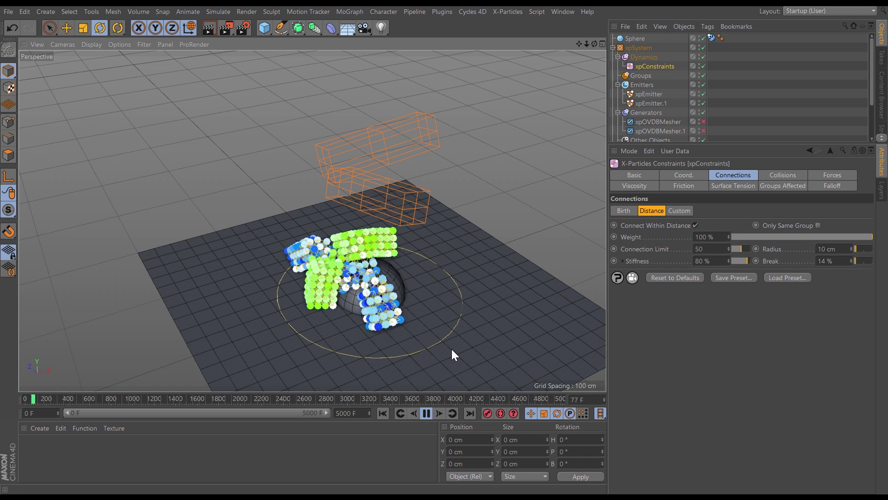
- Set the distance connection Stiffness to 100 %, replay the simulation and pause at frame 109
{"action": "left_click_drag", "start_coordinate": [745, 260], "coordinate": [755, 262]}
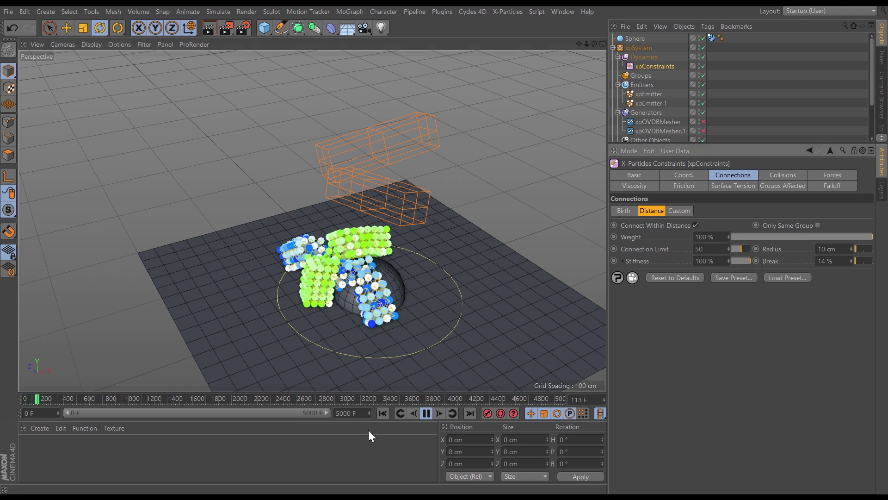
{"action": "left_click", "coordinate": [384, 411]}
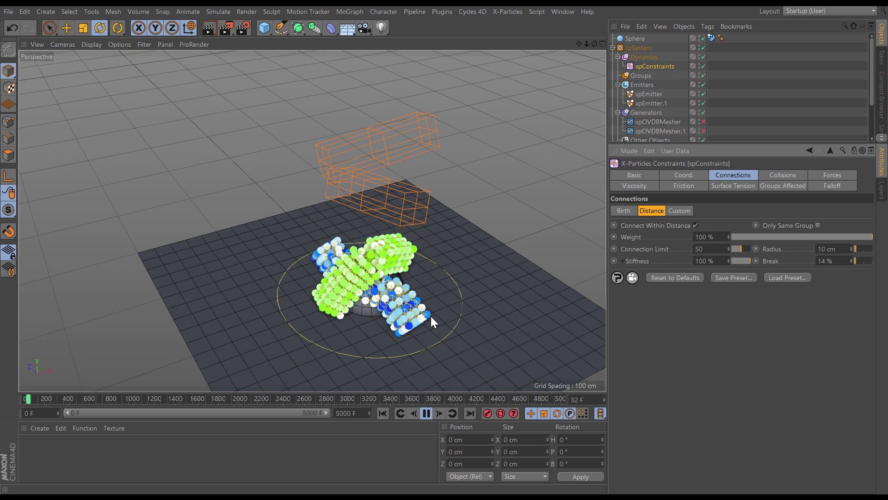
{"action": "left_click_drag", "start_coordinate": [368, 288], "coordinate": [401, 389], "text": "alt"}
{"action": "left_click", "coordinate": [383, 412]}
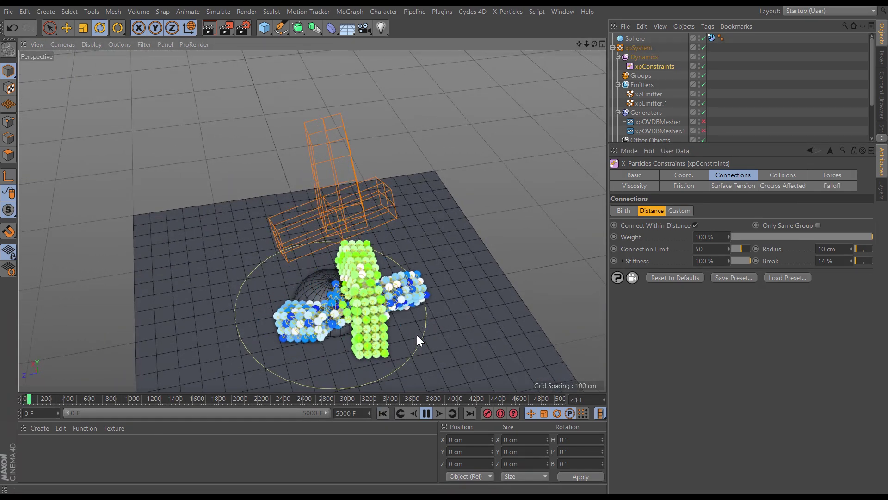
{"action": "mouse_move", "coordinate": [391, 322]}
{"action": "left_mouse_down", "text": "alt"}
{"action": "mouse_move", "coordinate": [377, 308]}
{"action": "mouse_move", "coordinate": [384, 333]}
{"action": "left_mouse_up", "text": "alt"}
{"action": "left_click", "coordinate": [426, 412]}
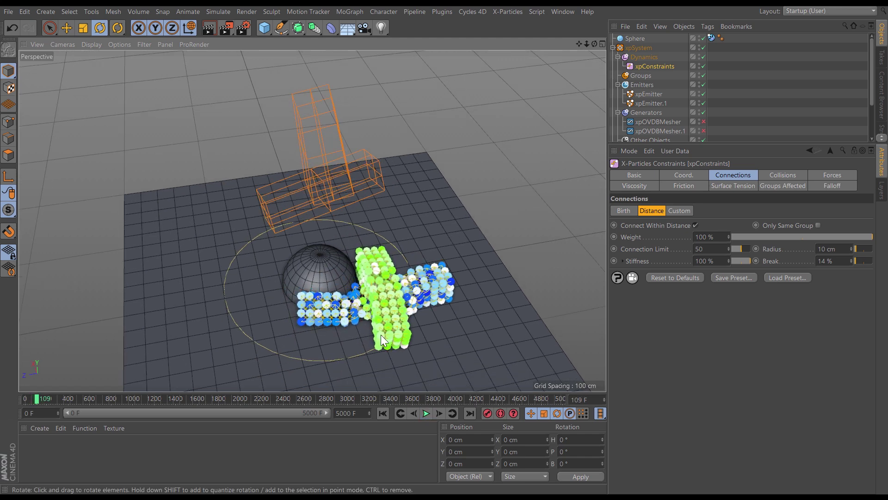
- Examine the fallen blocks from another angle and replay the simulation from the start
{"action": "left_click_drag", "start_coordinate": [387, 292], "coordinate": [320, 296], "text": "alt"}
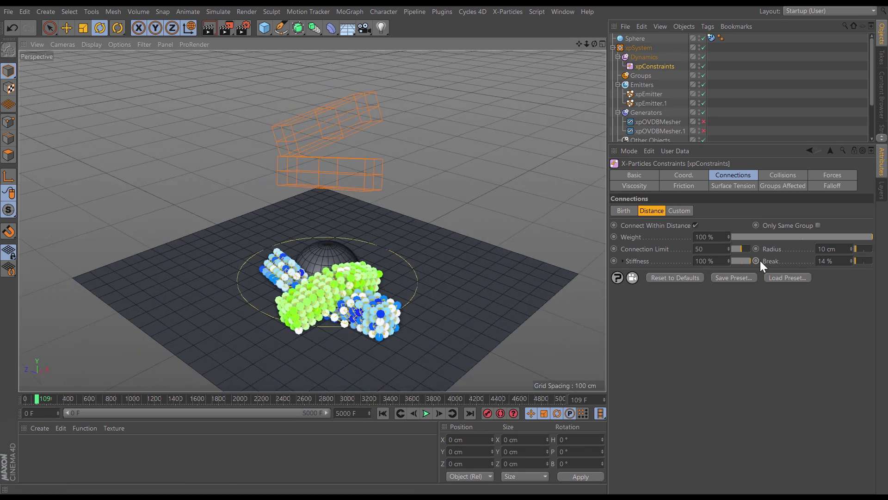
{"action": "left_click", "coordinate": [385, 413]}
{"action": "left_click", "coordinate": [426, 413]}
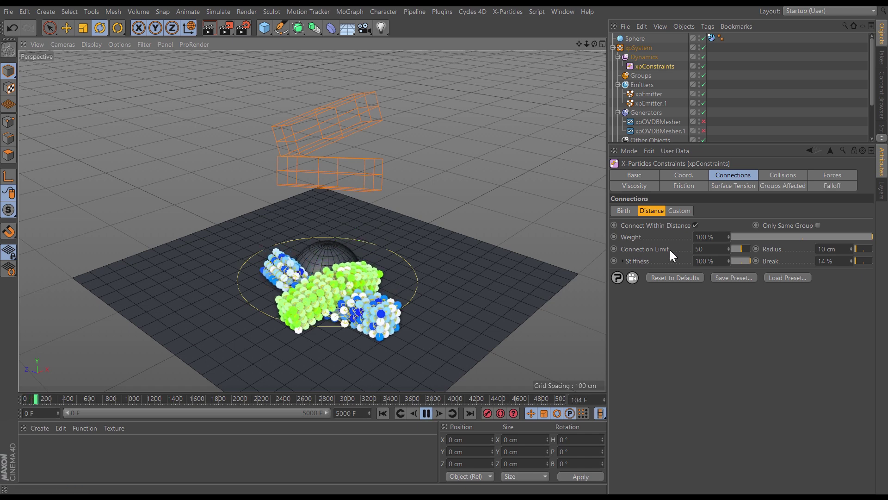
{"action": "left_click", "coordinate": [384, 413]}
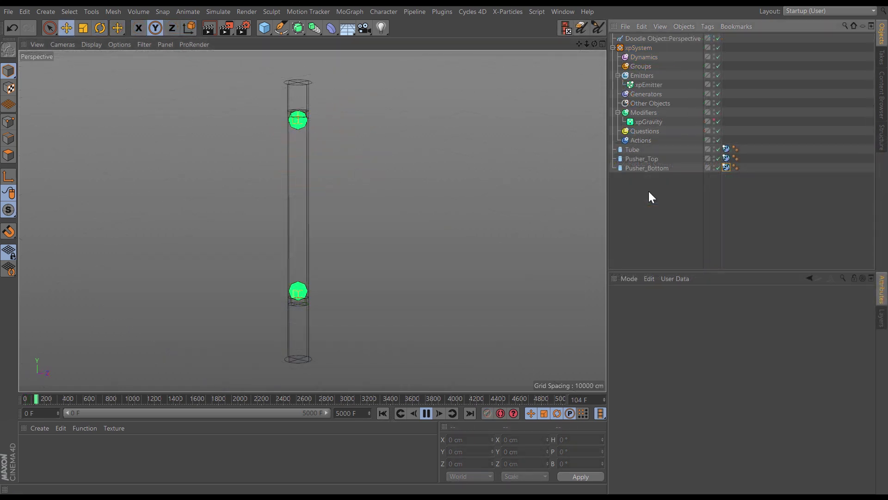
- Add an xpConstraints object to the tube scene's Dynamics folder and open its Custom connection settings
{"action": "left_click", "coordinate": [649, 56]}
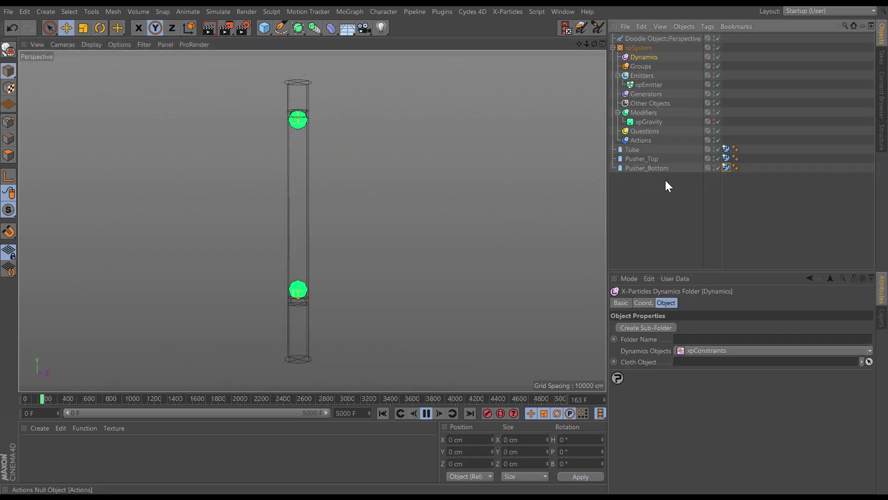
{"action": "left_click", "coordinate": [734, 350]}
{"action": "left_click", "coordinate": [649, 66]}
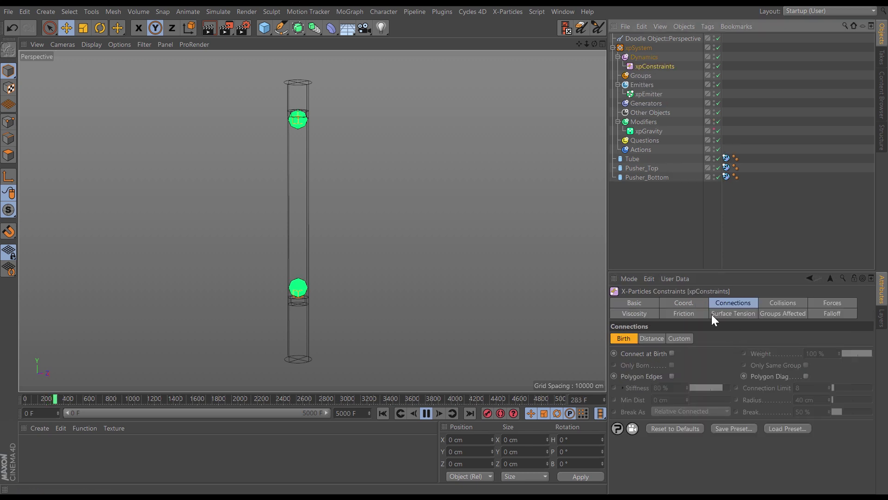
{"action": "left_click", "coordinate": [726, 305]}
{"action": "left_click", "coordinate": [680, 339]}
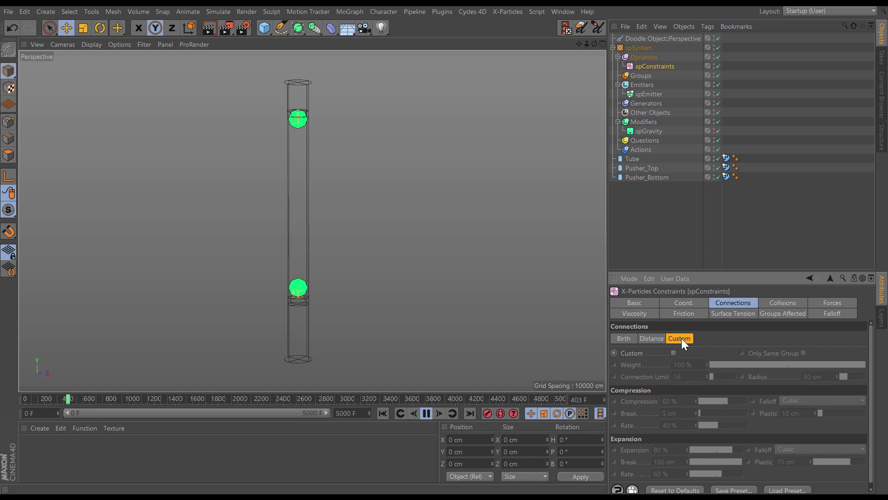
- Switch the viewport to shaded display and examine the Tube and its xpCollider tag settings
{"action": "left_click_drag", "start_coordinate": [687, 273], "coordinate": [680, 209]}
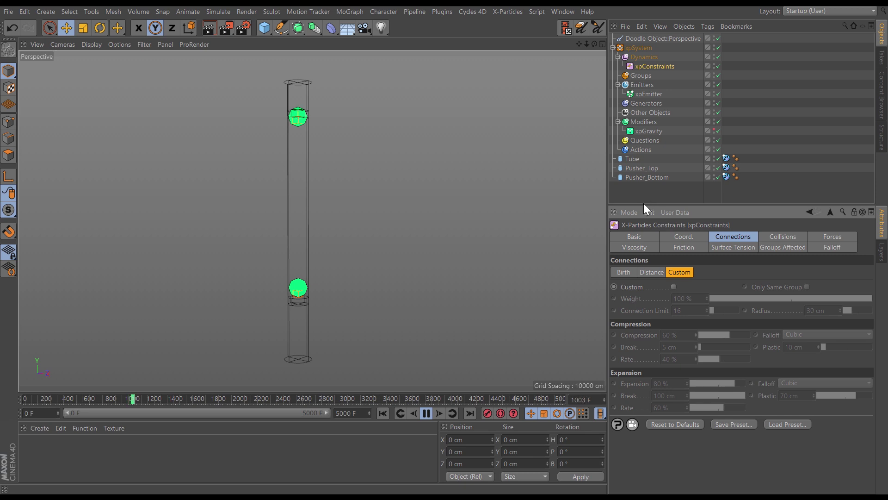
{"action": "key", "text": "n"}
{"action": "key", "text": "a"}
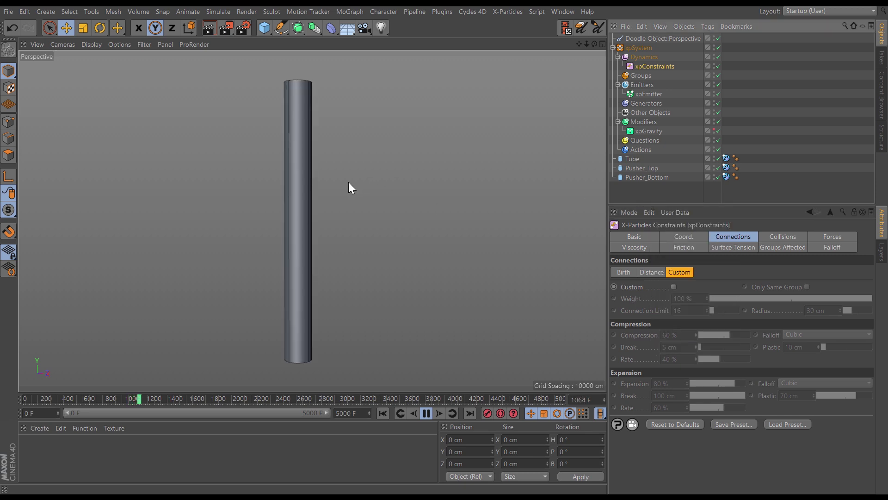
{"action": "left_click_drag", "start_coordinate": [301, 195], "coordinate": [331, 250], "text": "alt"}
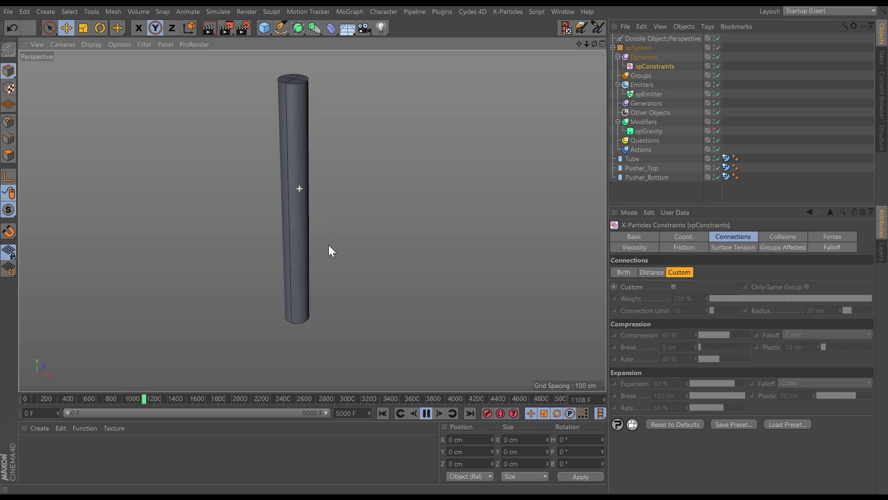
{"action": "left_click", "coordinate": [630, 158]}
{"action": "left_click_drag", "start_coordinate": [296, 176], "coordinate": [293, 150], "text": "alt"}
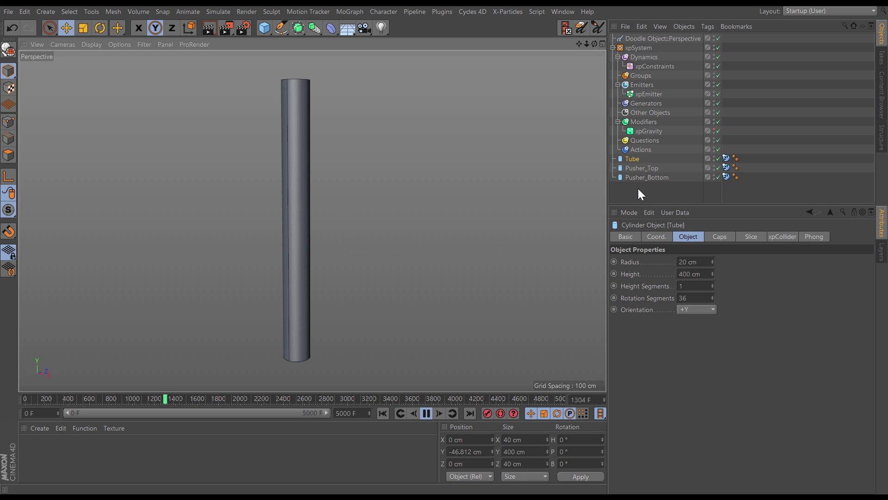
{"action": "left_click", "coordinate": [726, 159]}
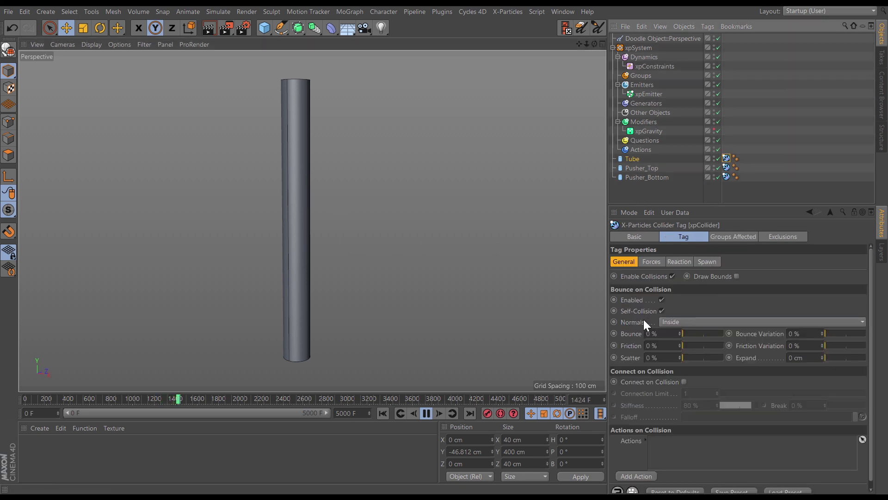
- Turn the Tube off temporarily to examine Pusher_Top, Pusher_Bottom and their xpCollider tags, and turn the Tube back on
{"action": "left_click", "coordinate": [719, 158]}
{"action": "left_click", "coordinate": [648, 169]}
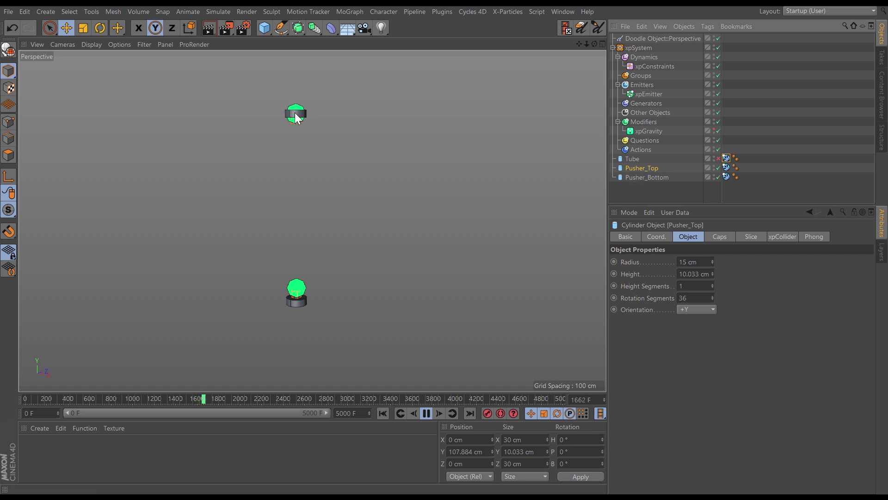
{"action": "left_click", "coordinate": [727, 167]}
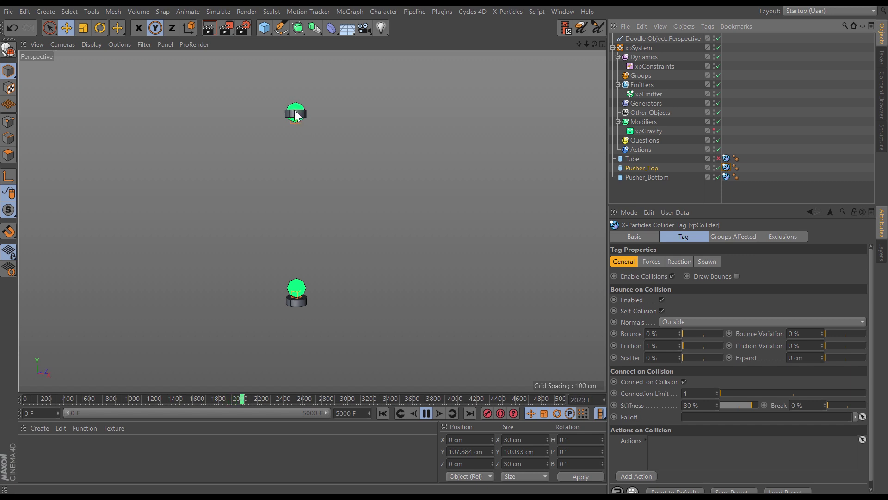
{"action": "left_click", "coordinate": [643, 177]}
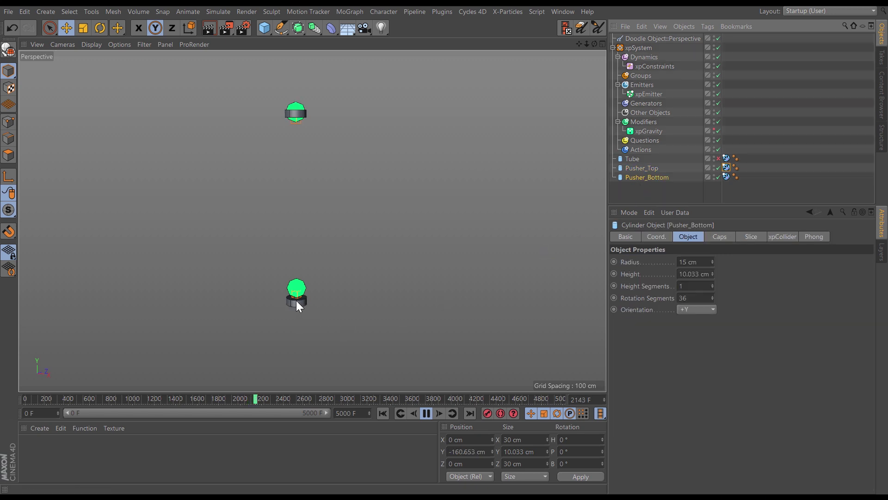
{"action": "left_click", "coordinate": [726, 177]}
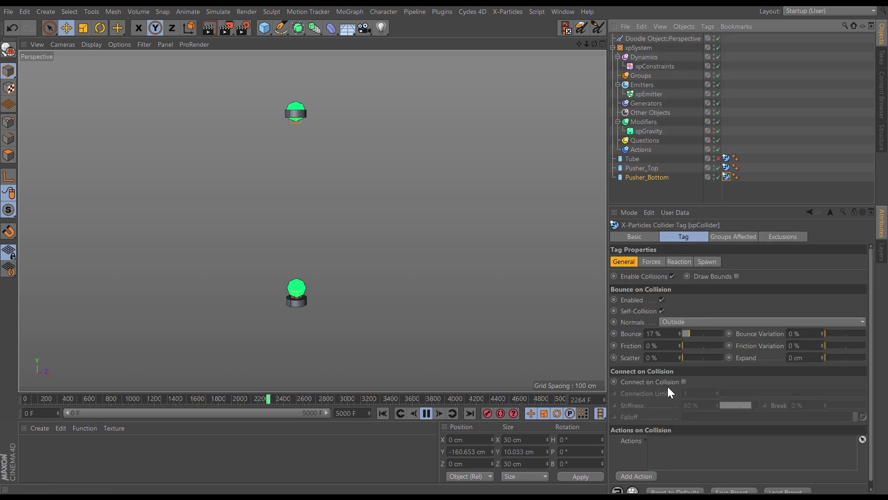
{"action": "left_click", "coordinate": [718, 159]}
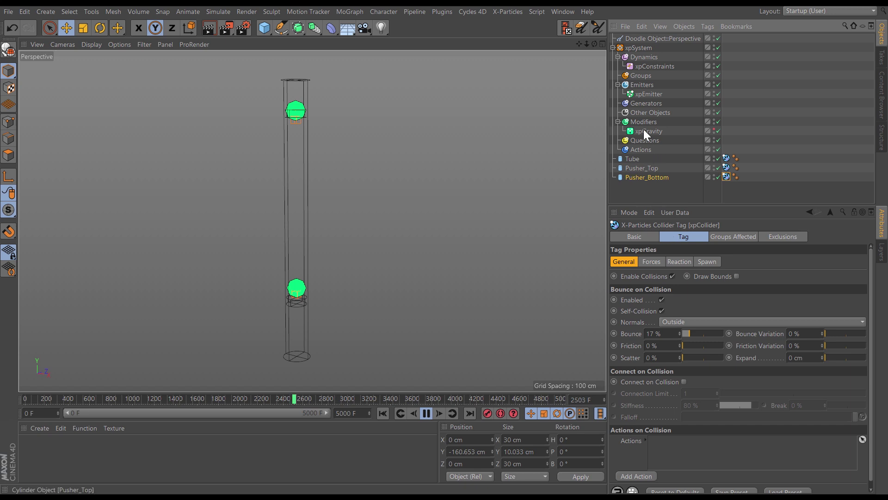
- Replay the simulation from the start, testing how Pusher_Bottom moves the lower particle inside the tube
{"action": "left_click", "coordinate": [383, 412]}
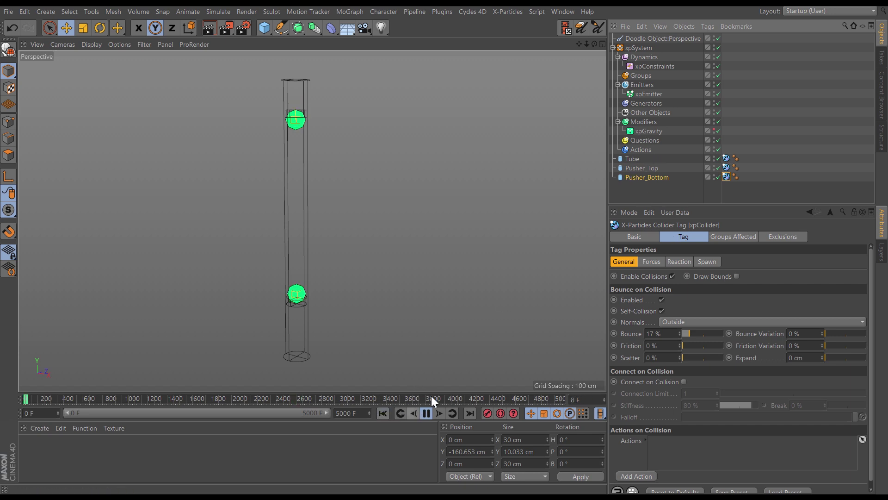
{"action": "left_click", "coordinate": [625, 178]}
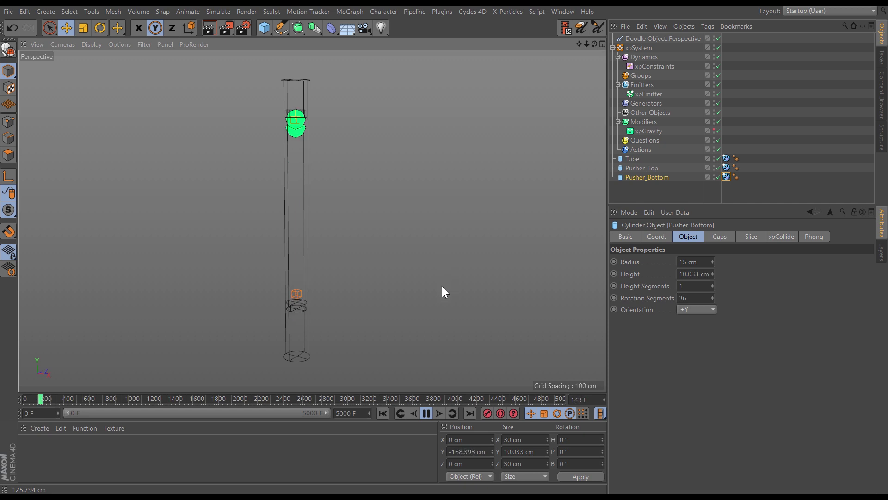
{"action": "left_click", "coordinate": [383, 413]}
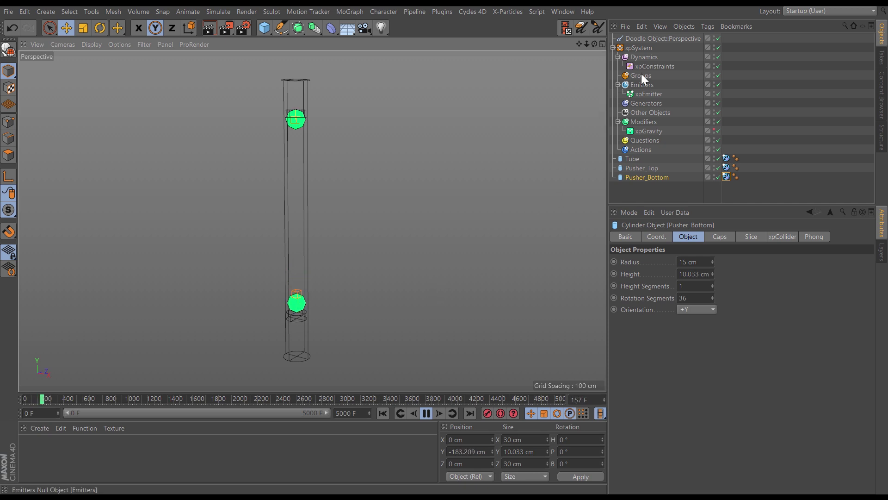
- Enable Collisions in xpConstraints and reposition Pusher_Bottom to about Y -175 cm to test them
{"action": "left_click", "coordinate": [655, 67]}
{"action": "left_click", "coordinate": [769, 238]}
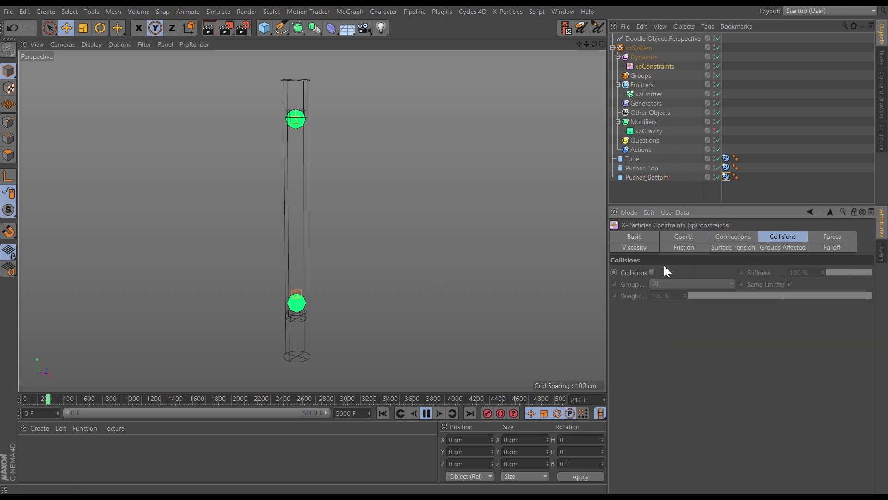
{"action": "left_click", "coordinate": [652, 273]}
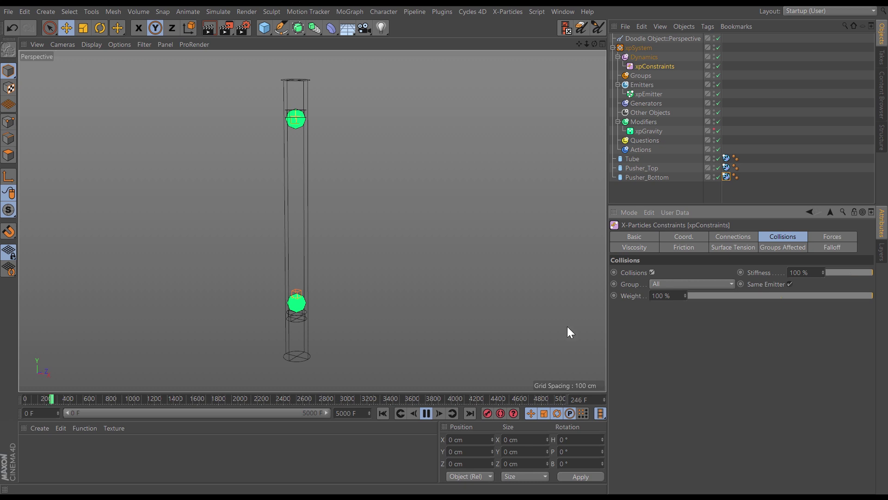
{"action": "left_click", "coordinate": [616, 177]}
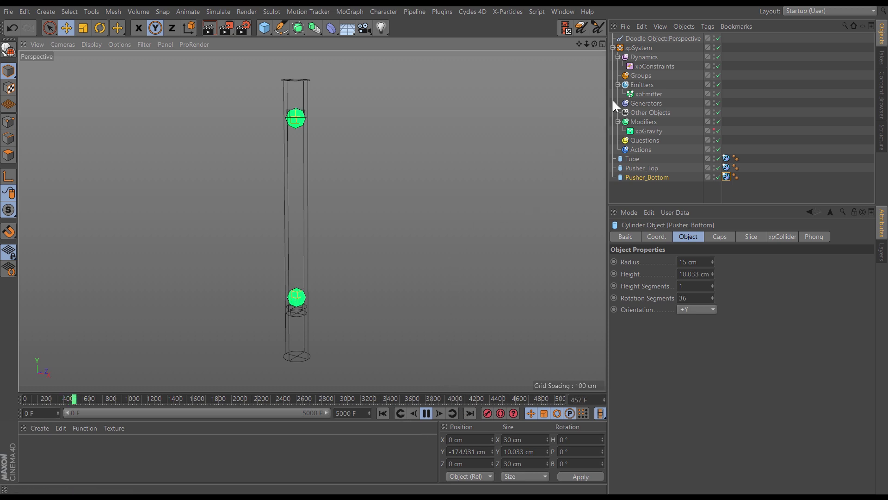
- Enable Custom connections in xpConstraints with a Connection Limit of 1 and a Radius of 200 cm
{"action": "left_click", "coordinate": [652, 67]}
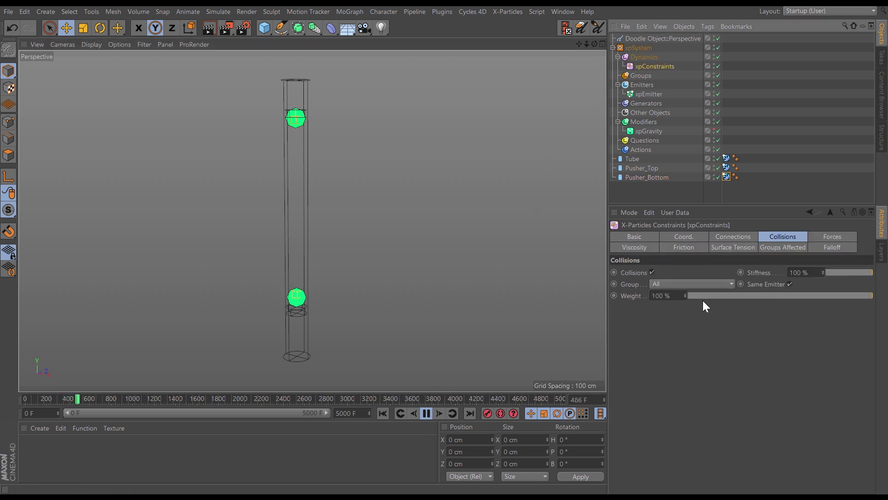
{"action": "left_click", "coordinate": [741, 237]}
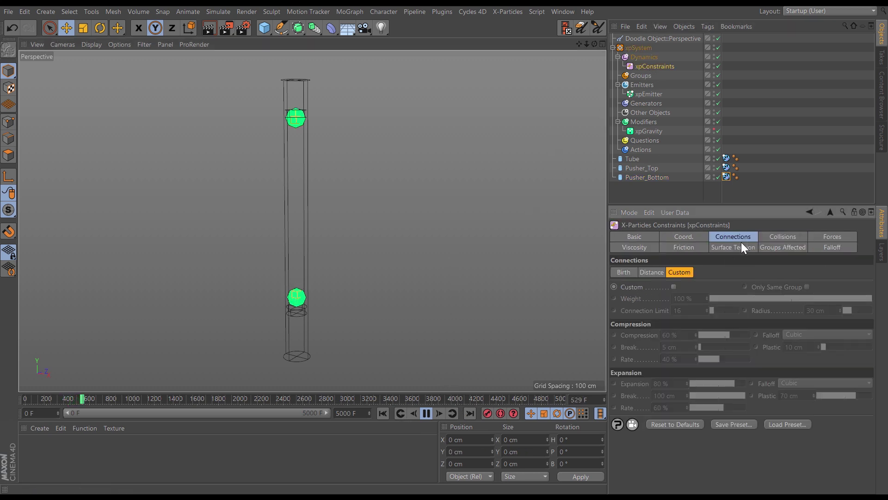
{"action": "left_click", "coordinate": [674, 287]}
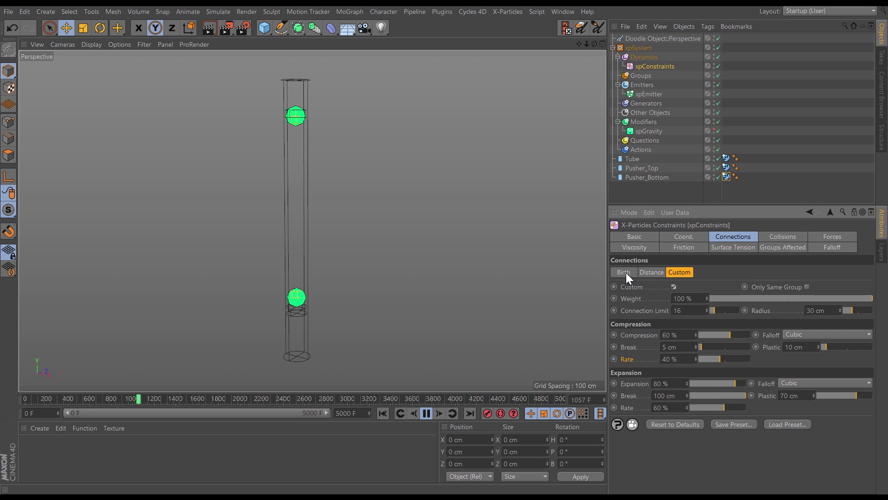
{"action": "left_click", "coordinate": [689, 310]}
{"action": "type", "text": "1"}
{"action": "key", "text": "Return"}
{"action": "double_click", "coordinate": [828, 311]}
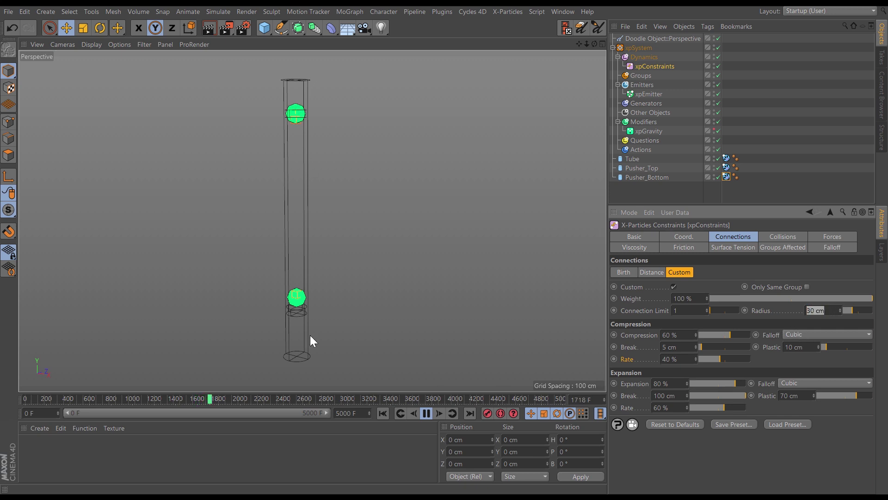
{"action": "type", "text": "200"}
{"action": "key", "text": "Return"}
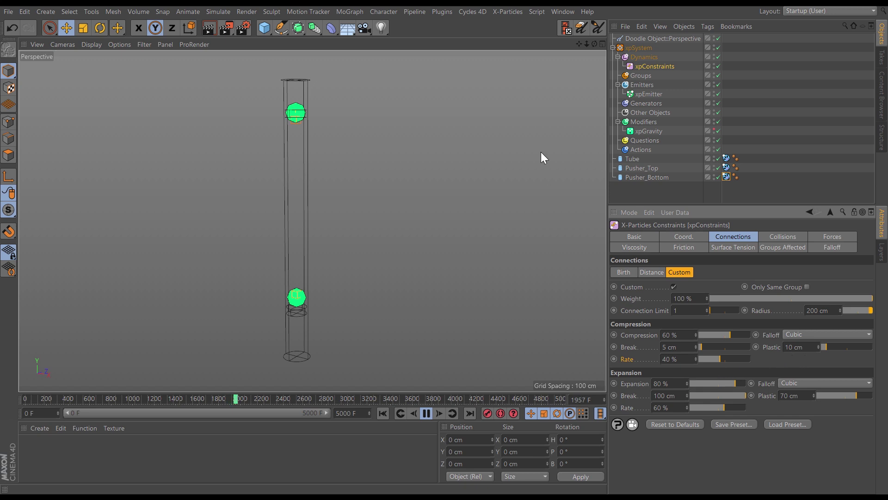
- Keep the xpConstraints settings displayed while raising Pusher_Bottom to about Y -2 cm and lowering it to about -9 cm
{"action": "left_click", "coordinate": [644, 178]}
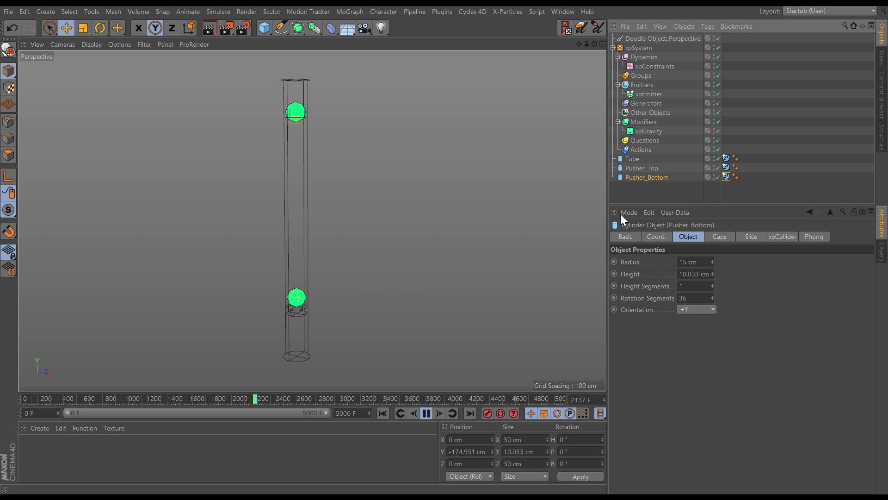
{"action": "left_click", "coordinate": [655, 68]}
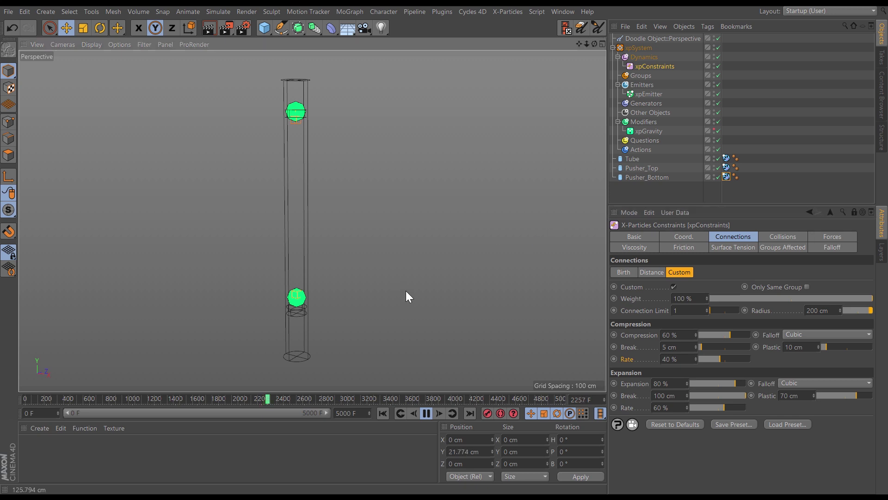
{"action": "left_click", "coordinate": [674, 178]}
{"action": "left_click", "coordinate": [638, 178]}
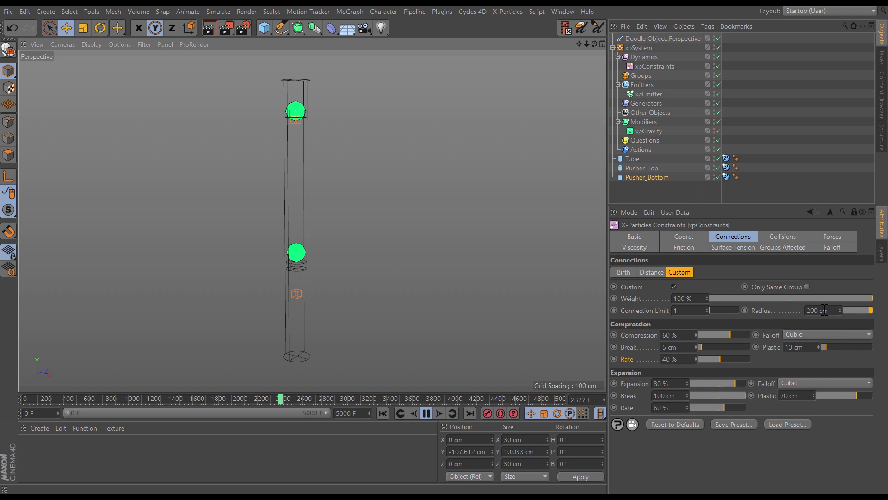
{"action": "left_click_drag", "start_coordinate": [361, 258], "coordinate": [362, 183]}
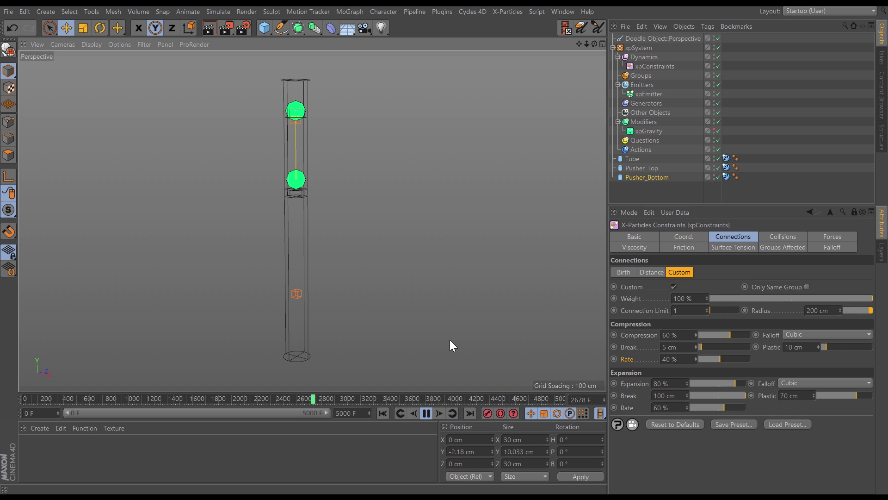
{"action": "left_click_drag", "start_coordinate": [398, 245], "coordinate": [407, 268]}
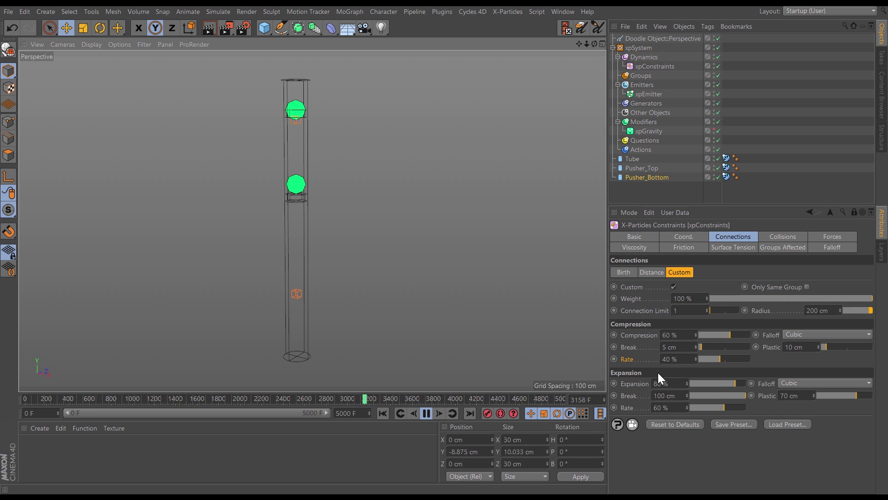
- Set the Break distance to 0 cm for both Compression and Expansion of the custom connection
{"action": "left_click", "coordinate": [659, 347]}
{"action": "key", "text": "BackSpace"}
{"action": "key", "text": "BackSpace"}
{"action": "key", "text": "BackSpace"}
{"action": "key", "text": "BackSpace"}
{"action": "type", "text": "0"}
{"action": "left_click", "coordinate": [659, 396]}
{"action": "key", "text": "BackSpace"}
{"action": "key", "text": "BackSpace"}
{"action": "key", "text": "BackSpace"}
{"action": "key", "text": "BackSpace"}
{"action": "key", "text": "BackSpace"}
{"action": "key", "text": "BackSpace"}
{"action": "type", "text": "0"}
{"action": "key", "text": "Return"}
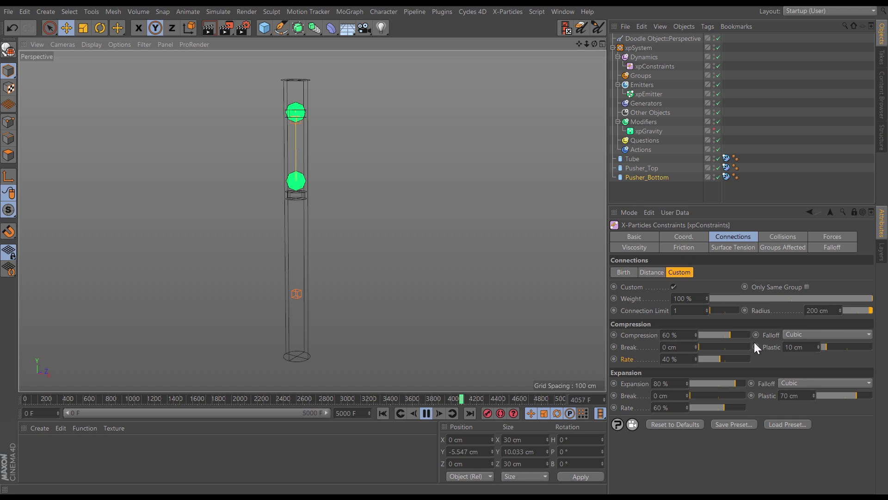
- Set the Compression Plastic to 0 cm and the Expansion Plastic to an extremely large value, and replay the simulation from the start
{"action": "left_click", "coordinate": [802, 347]}
{"action": "double_click", "coordinate": [802, 347]}
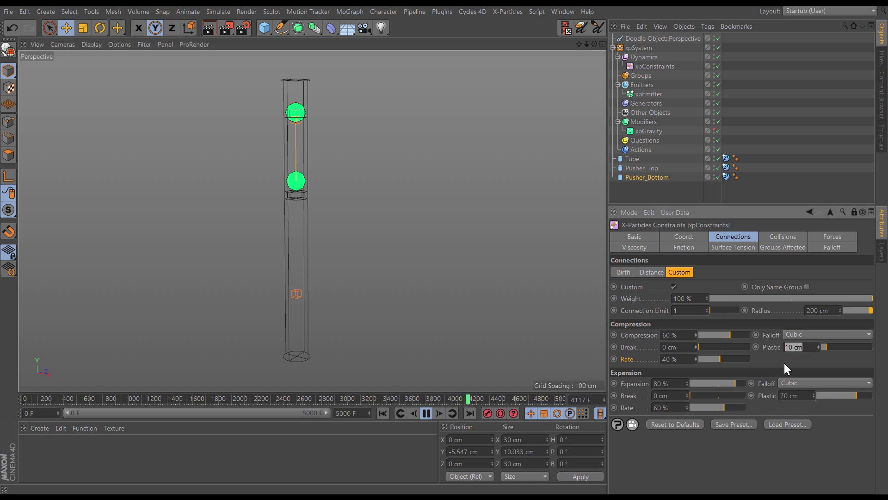
{"action": "type", "text": "0"}
{"action": "key", "text": "Return"}
{"action": "double_click", "coordinate": [790, 395]}
{"action": "type", "text": "70"}
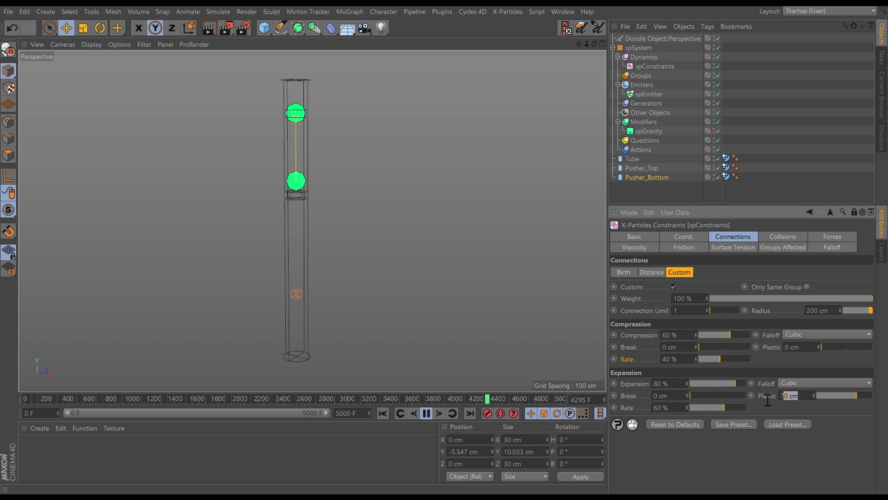
{"action": "key", "text": "Return"}
{"action": "left_click", "coordinate": [382, 414]}
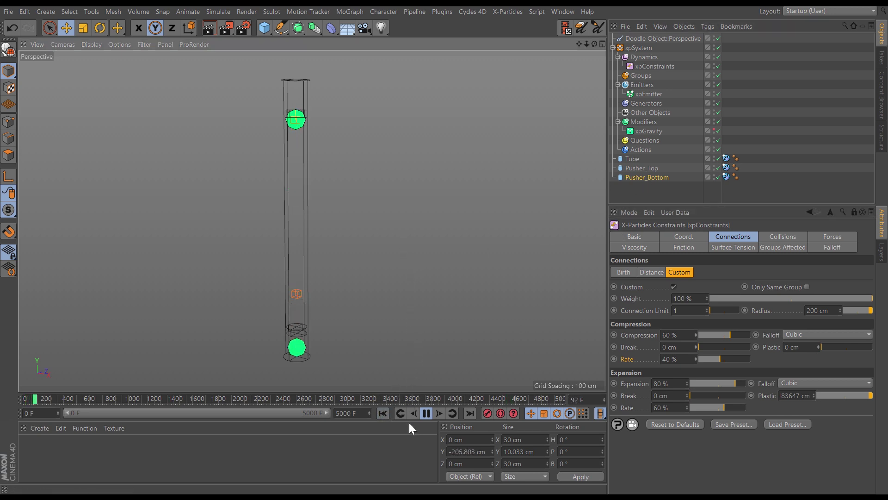
{"action": "left_click", "coordinate": [382, 414]}
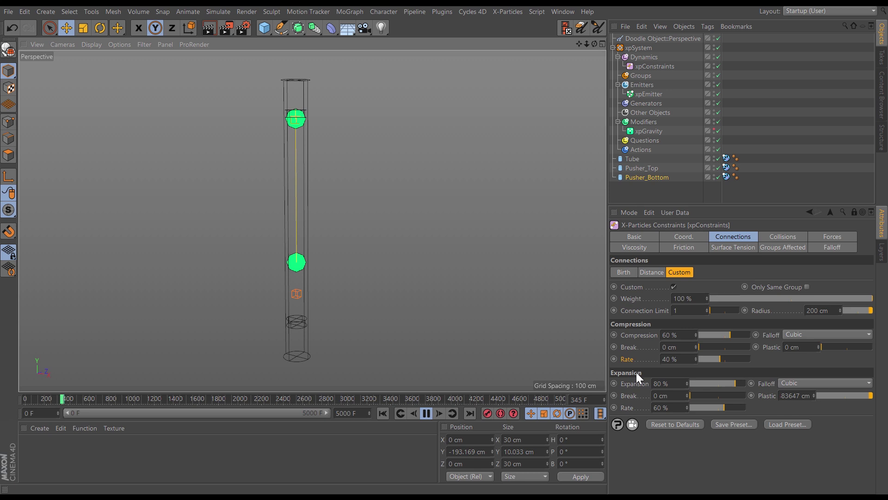
- Use Doodle Paint with a yellow colour, hue 67°, to sketch a spring between the two connected particles
{"action": "left_click", "coordinate": [854, 212]}
{"action": "left_click", "coordinate": [592, 29]}
{"action": "left_click_drag", "start_coordinate": [749, 277], "coordinate": [721, 279]}
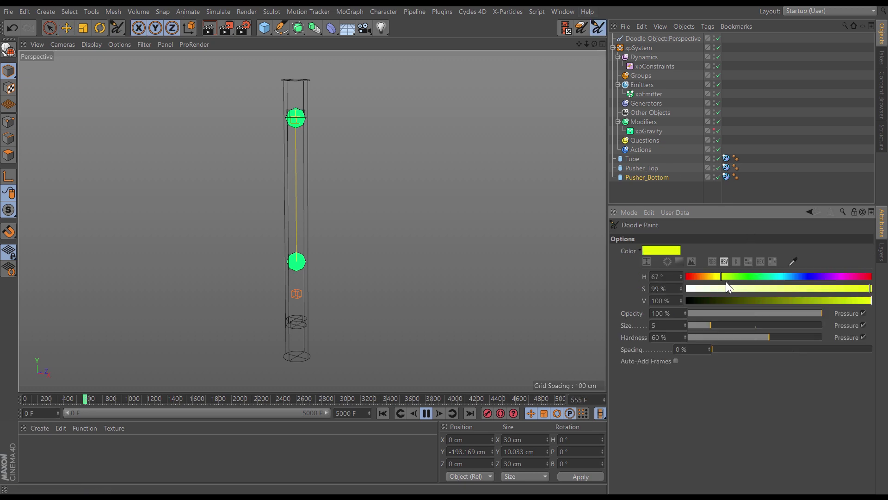
- Review the xpConstraints custom connection settings, return to the Live Selection tool and deselect all objects
{"action": "left_click", "coordinate": [645, 66]}
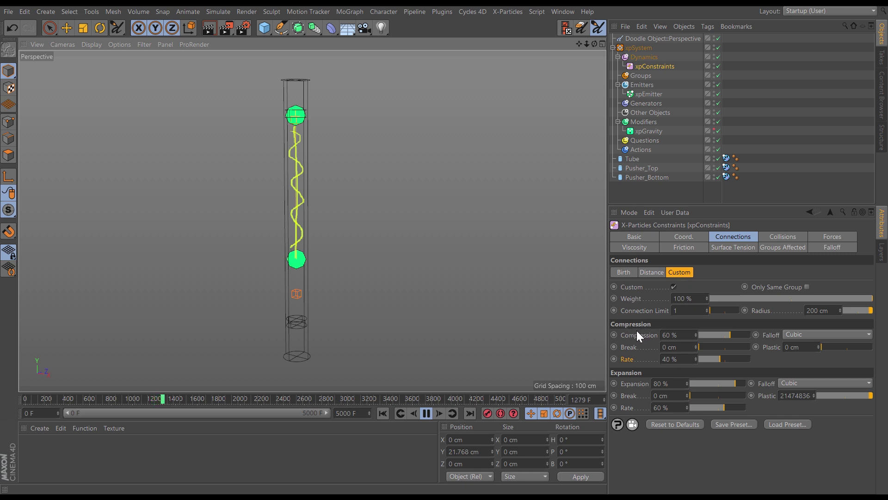
{"action": "left_click", "coordinate": [653, 176]}
{"action": "left_click", "coordinate": [50, 27]}
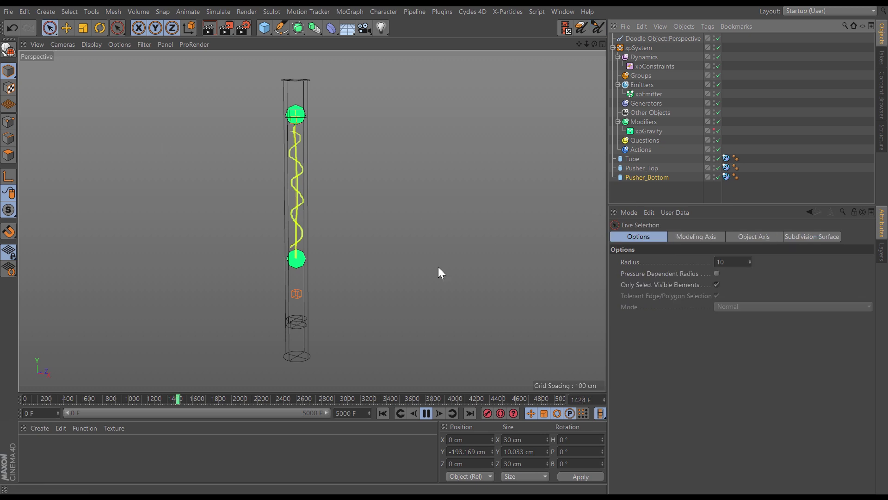
{"action": "left_click", "coordinate": [646, 179]}
{"action": "left_click", "coordinate": [414, 234]}
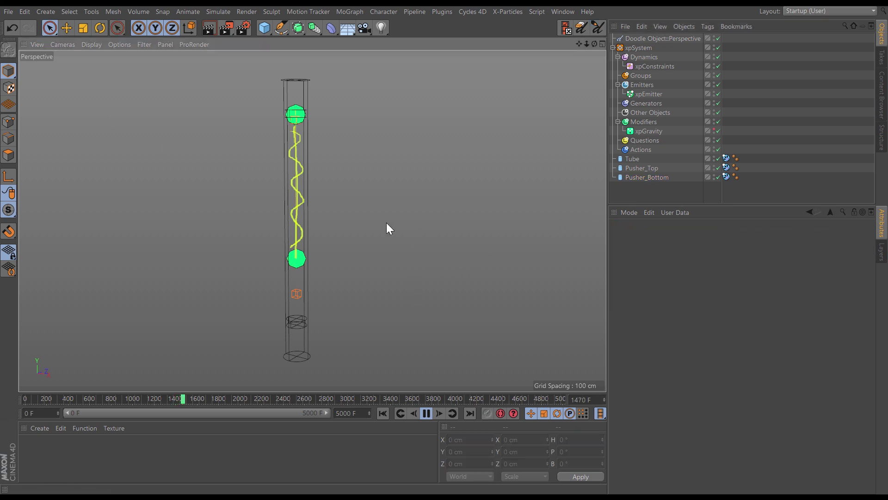
- Move Pusher_Bottom up the tube to about Y -43 cm to compress the connection between the two particles
{"action": "left_click", "coordinate": [67, 28]}
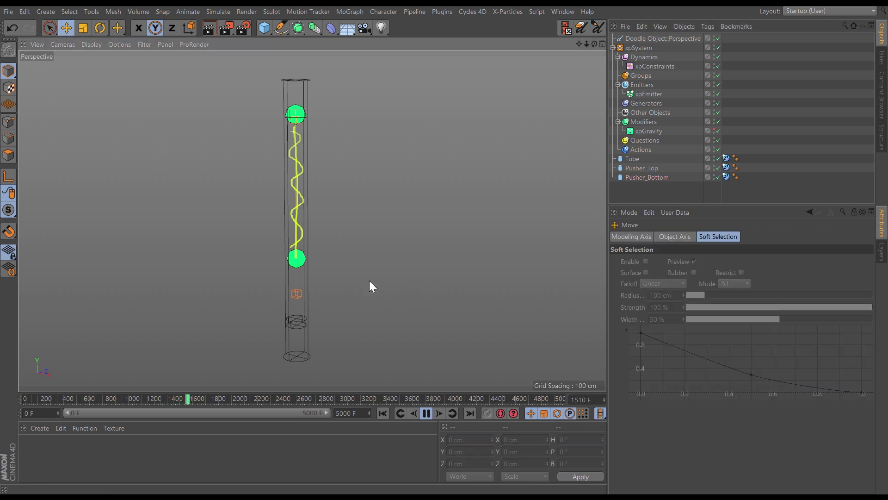
{"action": "left_click", "coordinate": [648, 177]}
{"action": "left_click_drag", "start_coordinate": [415, 241], "coordinate": [421, 136]}
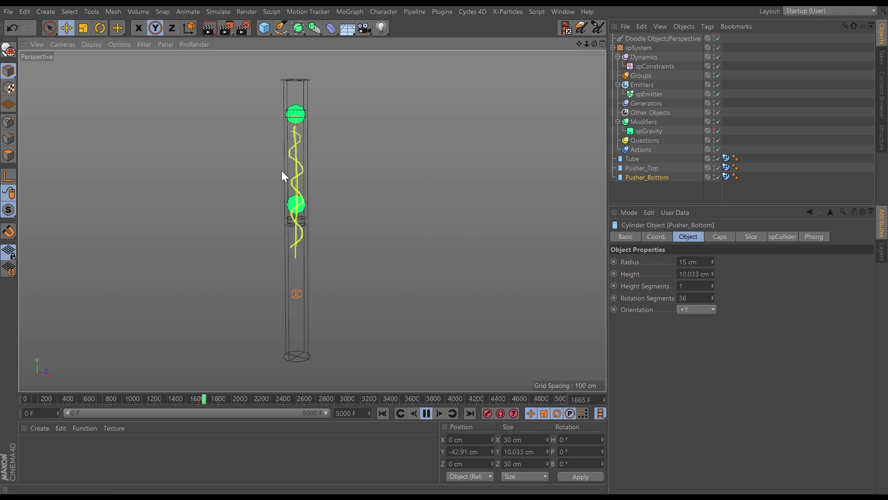
- Use Doodle Paint in cyan, hue 185°, to sketch a compressed spring with inward-pointing arrows beside the tube
{"action": "left_click", "coordinate": [597, 28]}
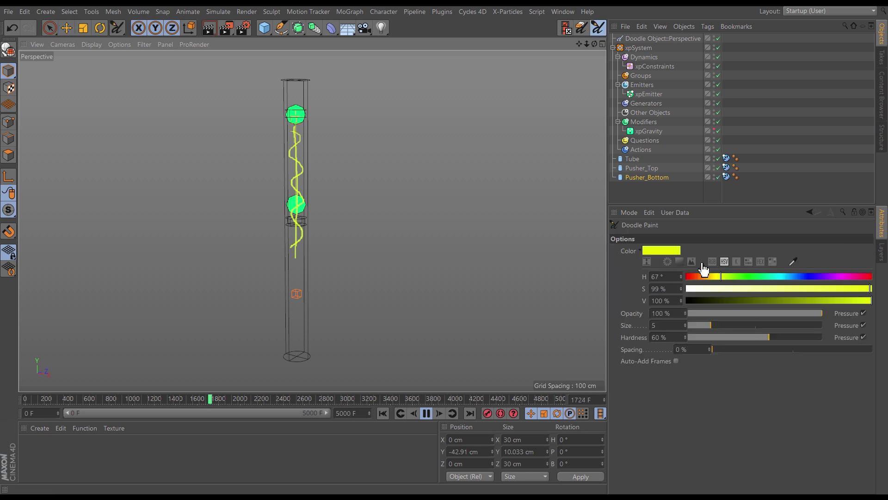
{"action": "left_click", "coordinate": [781, 275]}
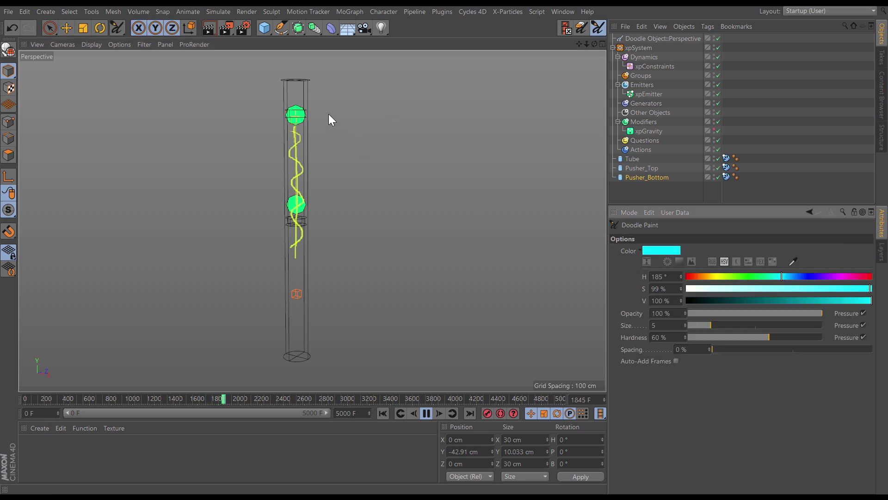
{"action": "mouse_move", "coordinate": [332, 111]}
{"action": "left_mouse_down"}
{"action": "mouse_move", "coordinate": [322, 112]}
{"action": "mouse_move", "coordinate": [326, 199]}
{"action": "left_mouse_up"}
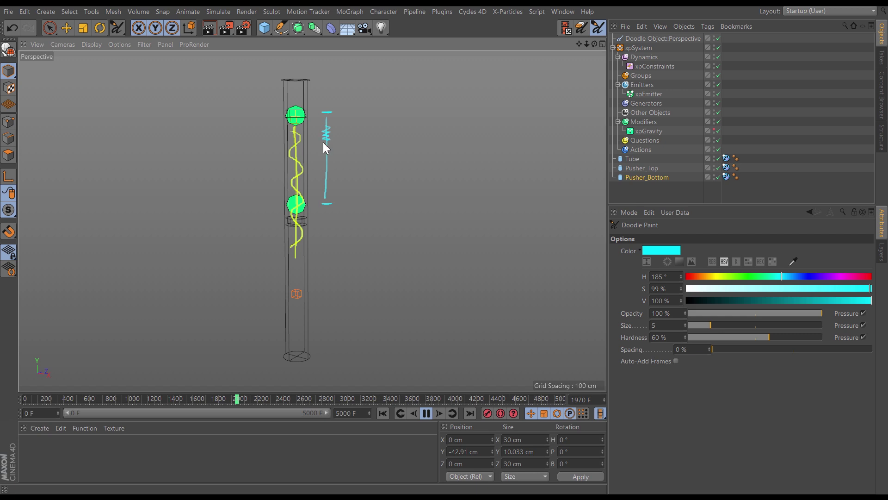
{"action": "mouse_move", "coordinate": [325, 176]}
{"action": "left_mouse_down"}
{"action": "mouse_move", "coordinate": [333, 190]}
{"action": "mouse_move", "coordinate": [347, 185]}
{"action": "mouse_move", "coordinate": [348, 198]}
{"action": "left_mouse_up"}
- Check the xpConstraints custom connection settings, move Pusher_Bottom down to about Y -172 cm and pause the simulation
{"action": "left_click", "coordinate": [647, 66]}
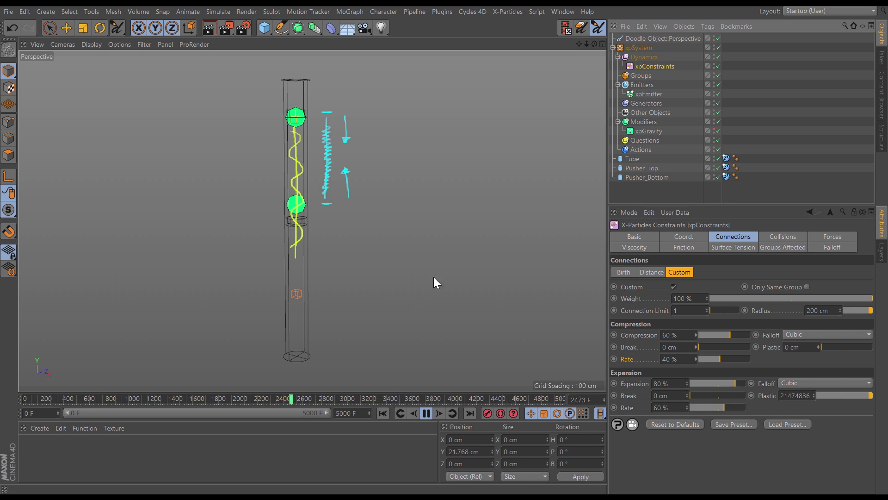
{"action": "left_click", "coordinate": [72, 26]}
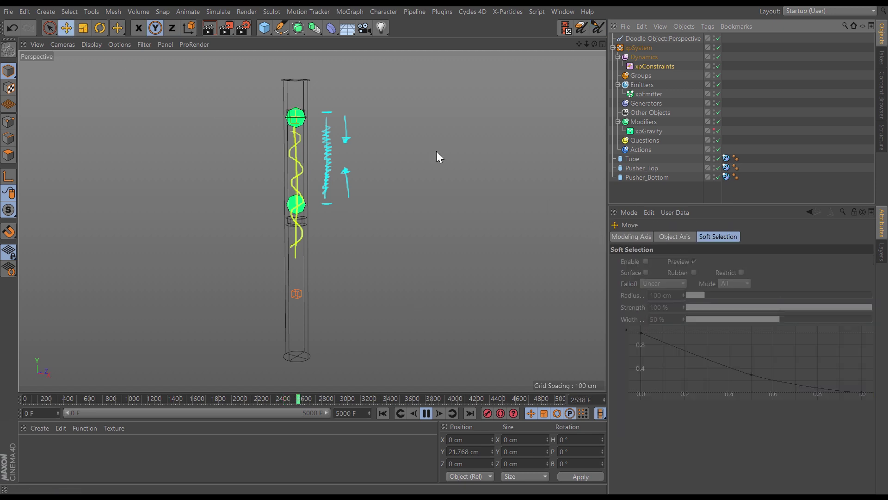
{"action": "left_click", "coordinate": [660, 177]}
{"action": "left_click_drag", "start_coordinate": [423, 284], "coordinate": [423, 359]}
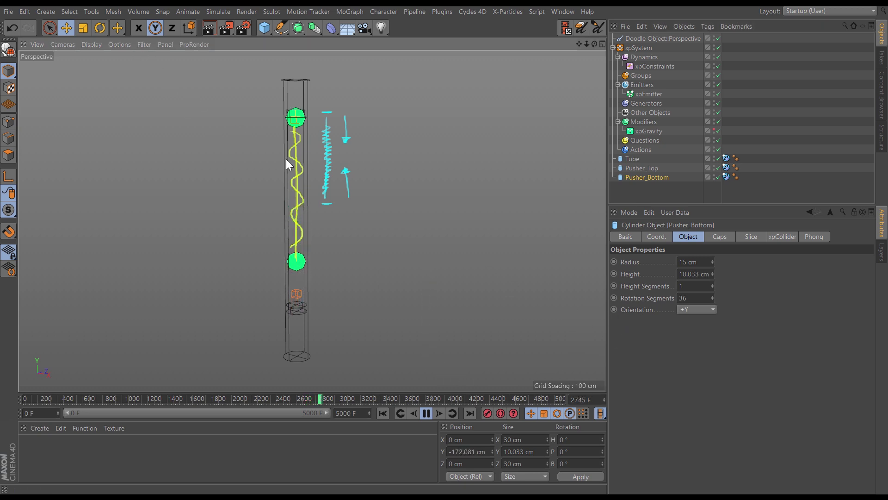
{"action": "left_click", "coordinate": [426, 413]}
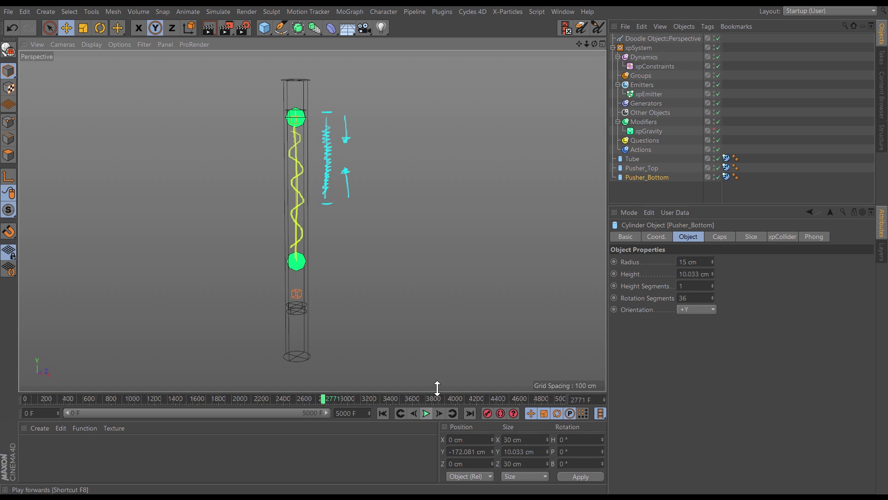
- Use Doodle Paint in magenta, hue 307°, to sketch a stretched spring with outward-pointing arrows beside the cyan one
{"action": "left_click", "coordinate": [598, 27]}
{"action": "left_click_drag", "start_coordinate": [815, 277], "coordinate": [844, 276]}
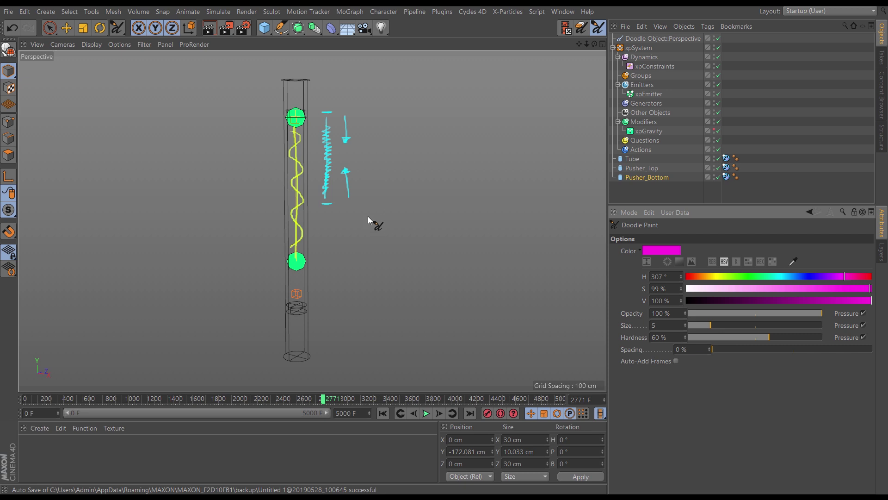
{"action": "left_click_drag", "start_coordinate": [378, 111], "coordinate": [388, 112]}
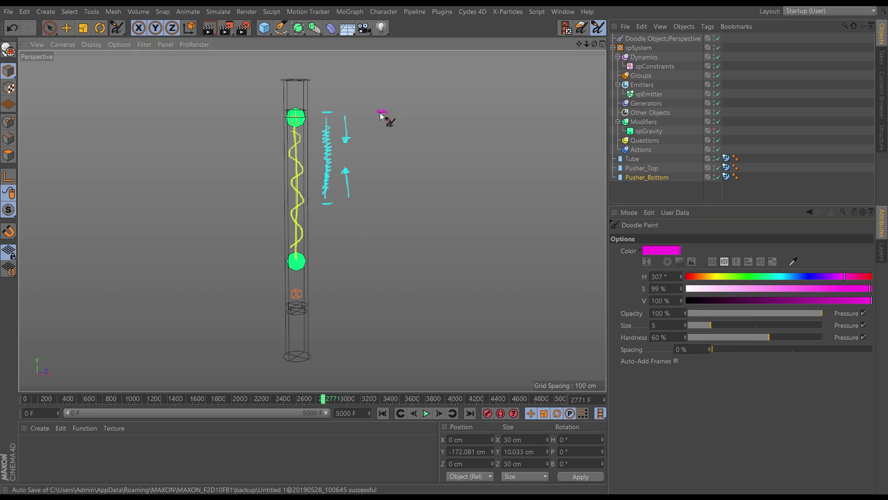
{"action": "left_click_drag", "start_coordinate": [380, 263], "coordinate": [392, 263]}
{"action": "left_click_drag", "start_coordinate": [385, 187], "coordinate": [382, 255]}
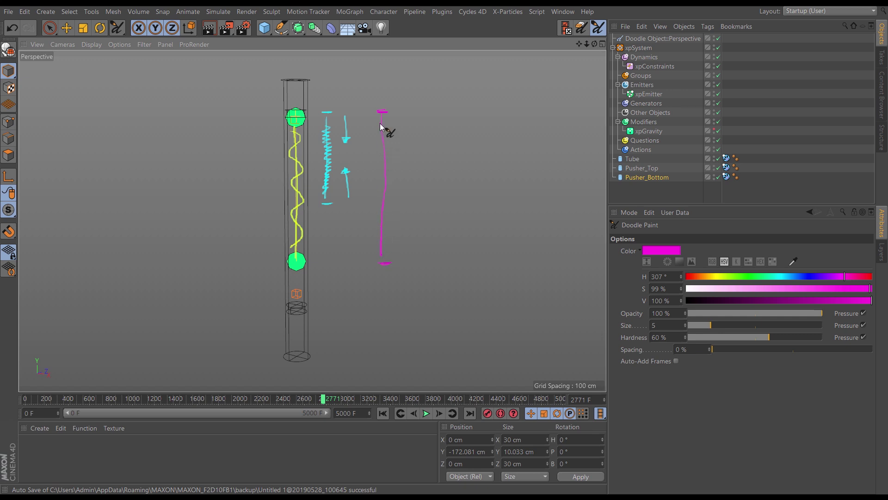
{"action": "left_click_drag", "start_coordinate": [405, 159], "coordinate": [404, 123]}
{"action": "left_click_drag", "start_coordinate": [415, 244], "coordinate": [408, 244]}
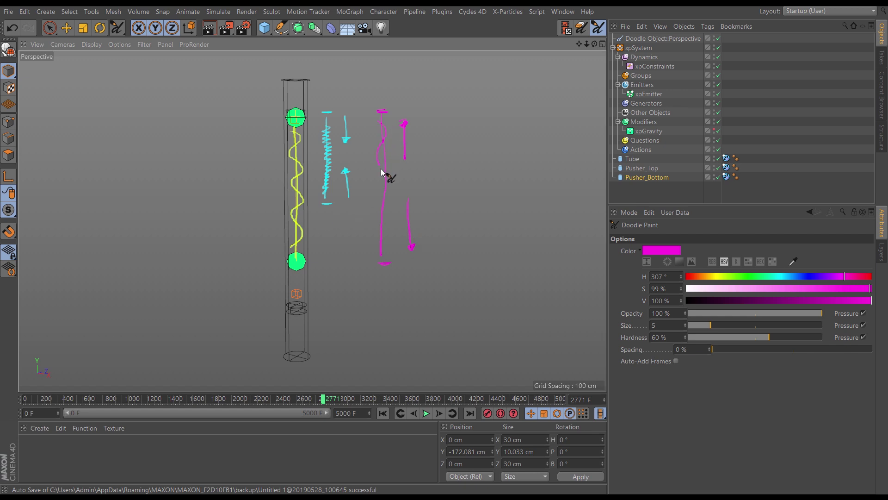
{"action": "left_click_drag", "start_coordinate": [386, 237], "coordinate": [376, 261]}
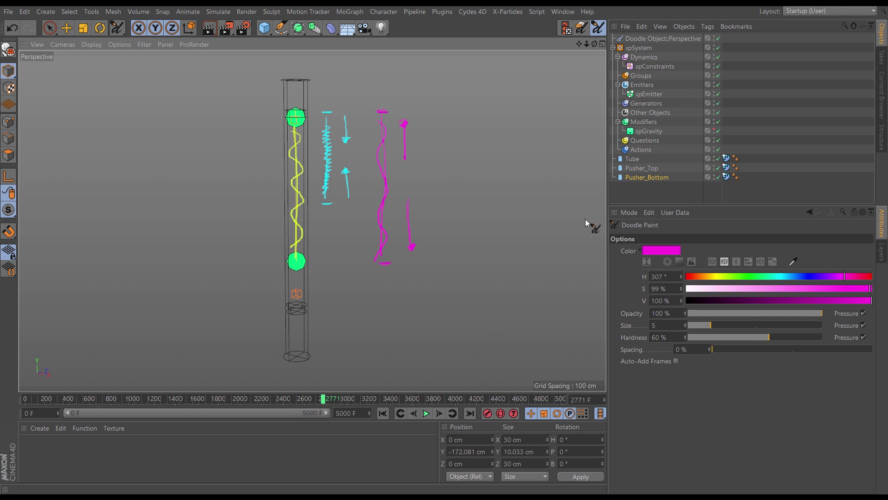
- Bring up the xpConstraints connection settings again and clear all doodle sketches from the viewport
{"action": "left_click", "coordinate": [654, 67]}
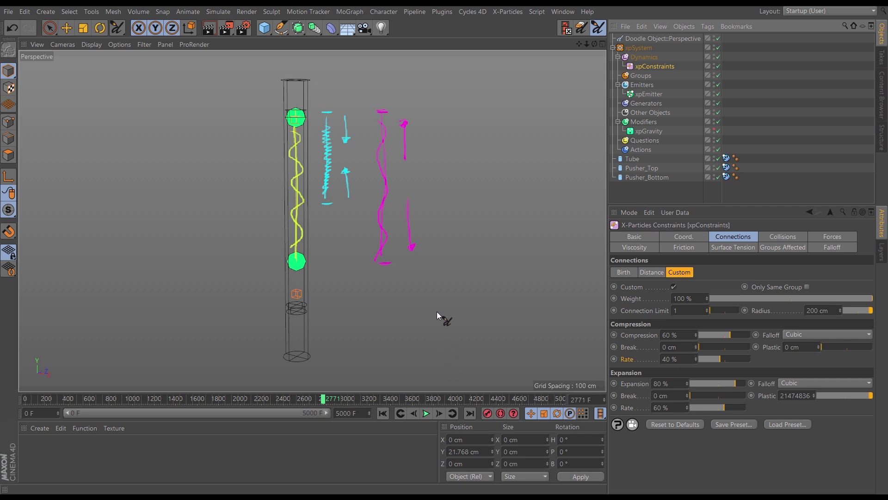
{"action": "left_click", "coordinate": [565, 28]}
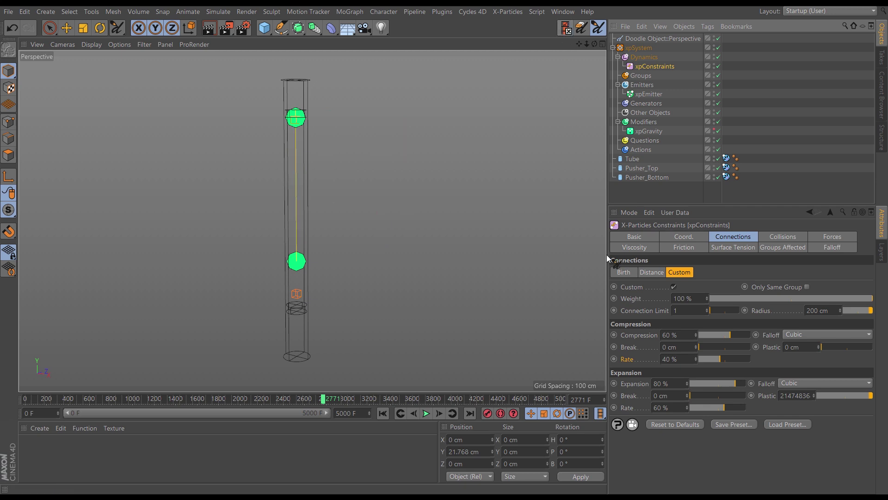
- Resume the simulation, move Pusher_Bottom up to about Y -55 cm, and replay from the start
{"action": "left_click", "coordinate": [67, 28]}
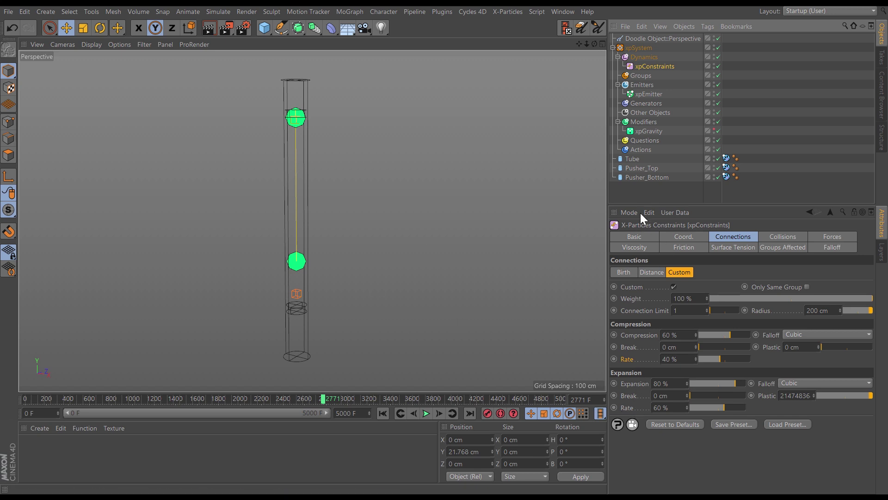
{"action": "left_click", "coordinate": [647, 178]}
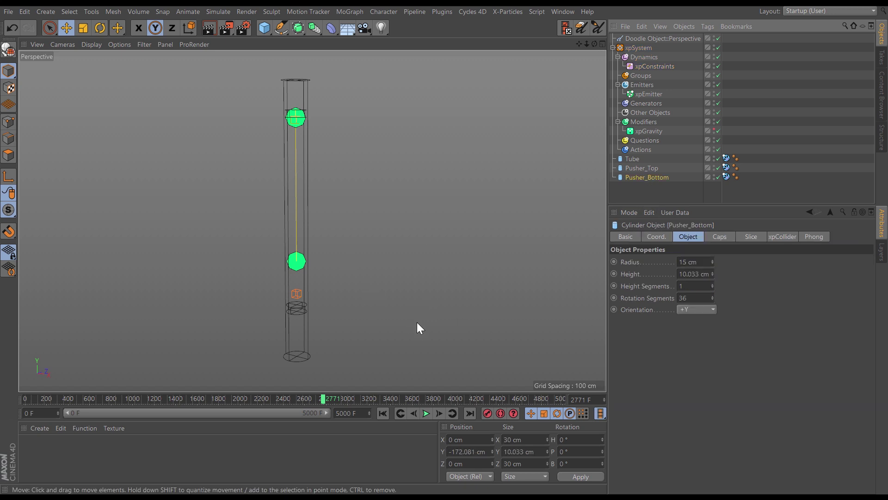
{"action": "left_click", "coordinate": [426, 413]}
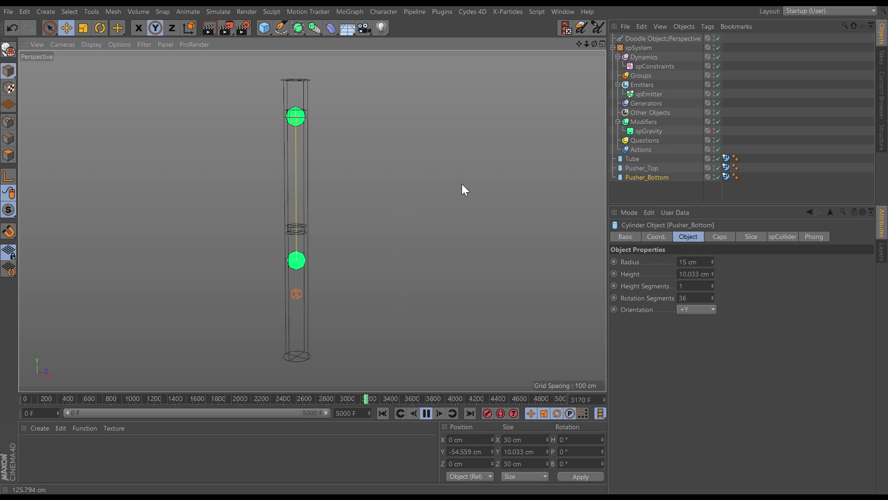
{"action": "left_click", "coordinate": [382, 413]}
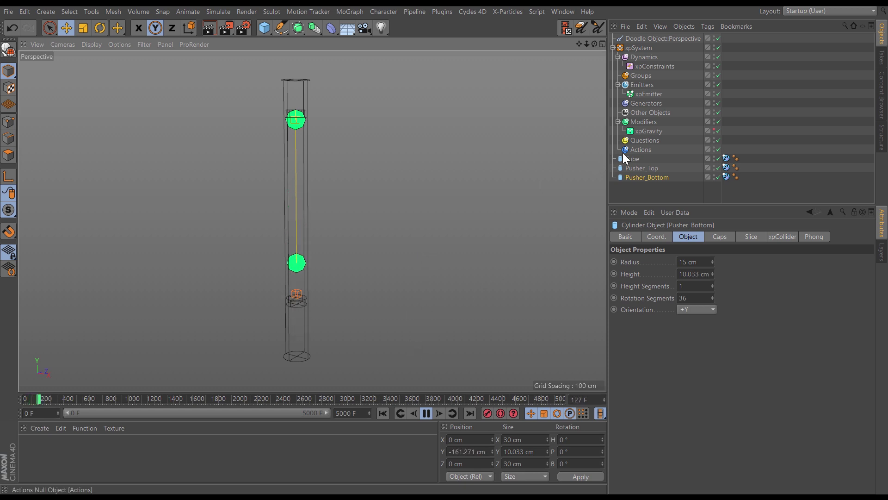
- Check the xpConstraints Falloff options and sketch magenta doodle curves beside the tube to illustrate steep and shallow falloff
{"action": "left_click", "coordinate": [641, 66]}
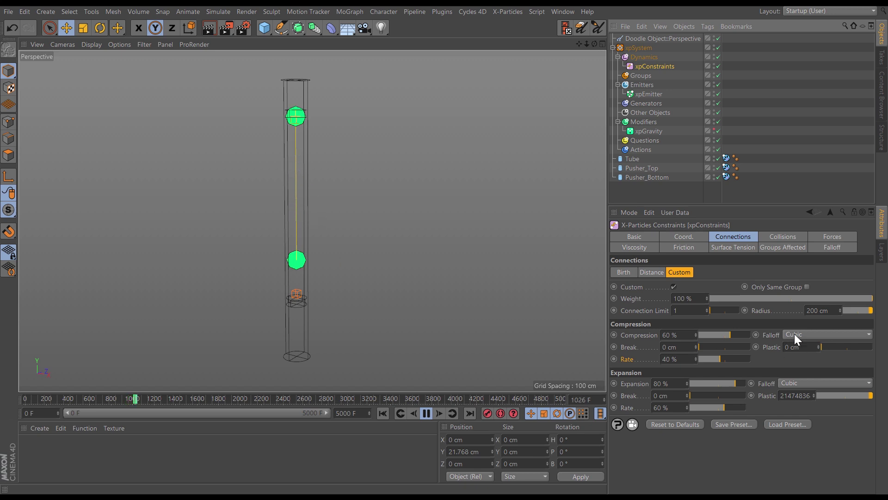
{"action": "left_click", "coordinate": [597, 28]}
{"action": "left_click_drag", "start_coordinate": [370, 205], "coordinate": [385, 206]}
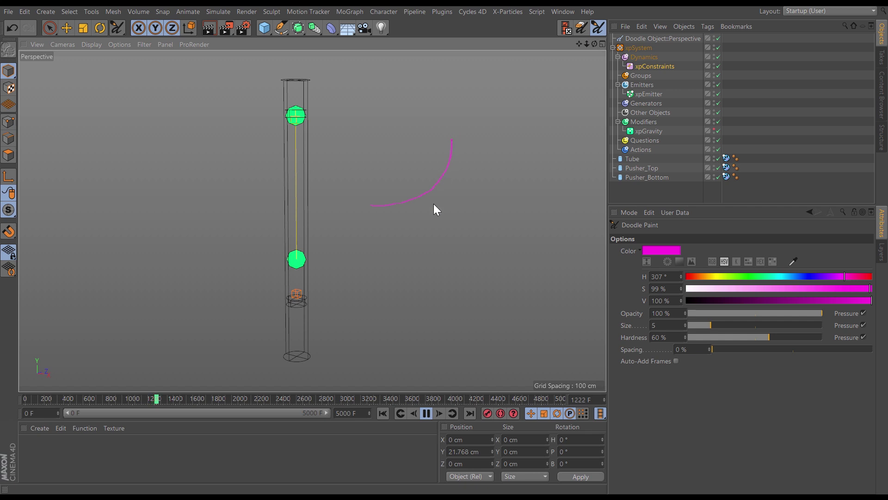
{"action": "left_click_drag", "start_coordinate": [376, 210], "coordinate": [458, 204]}
{"action": "left_click_drag", "start_coordinate": [469, 143], "coordinate": [480, 199]}
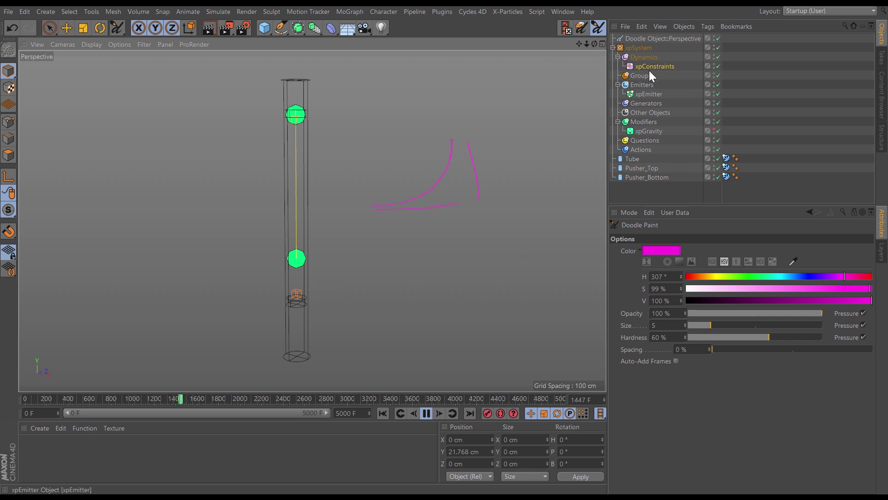
- Set the custom connection's Falloff to Flat for both Compression and Expansion in xpConstraints
{"action": "left_click", "coordinate": [105, 30]}
{"action": "left_click", "coordinate": [52, 28]}
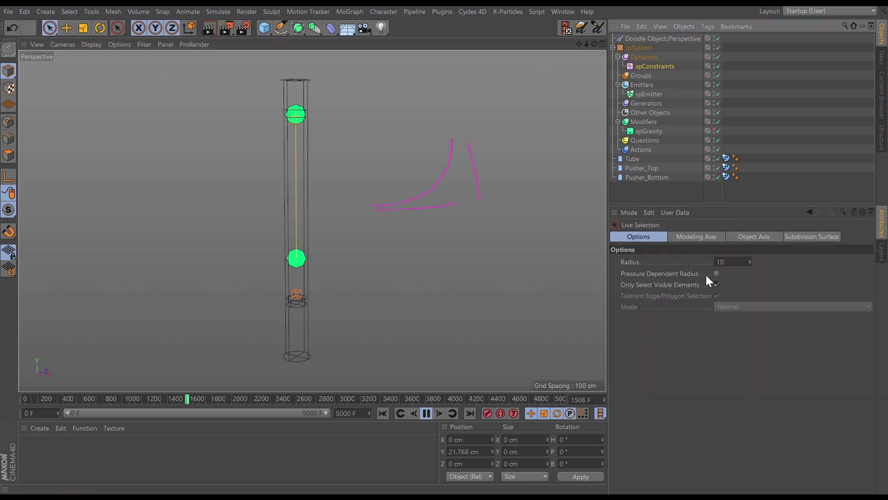
{"action": "left_click", "coordinate": [664, 68]}
{"action": "left_click", "coordinate": [799, 335]}
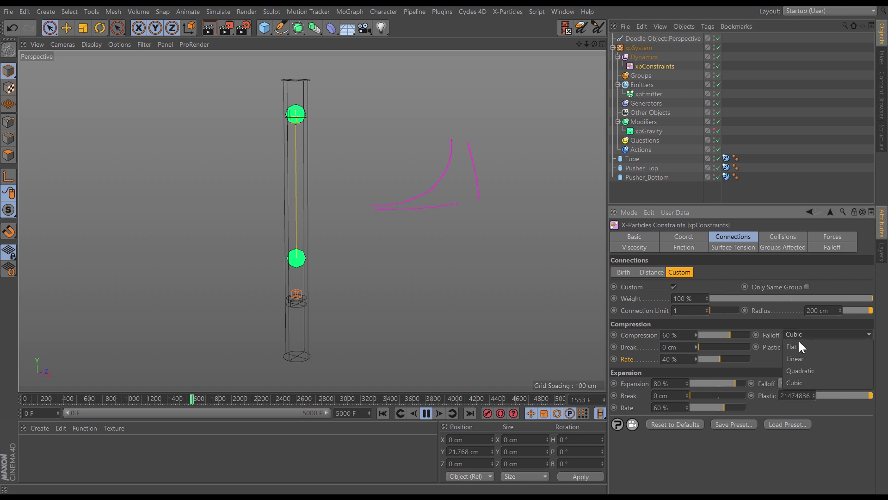
{"action": "left_click", "coordinate": [795, 347]}
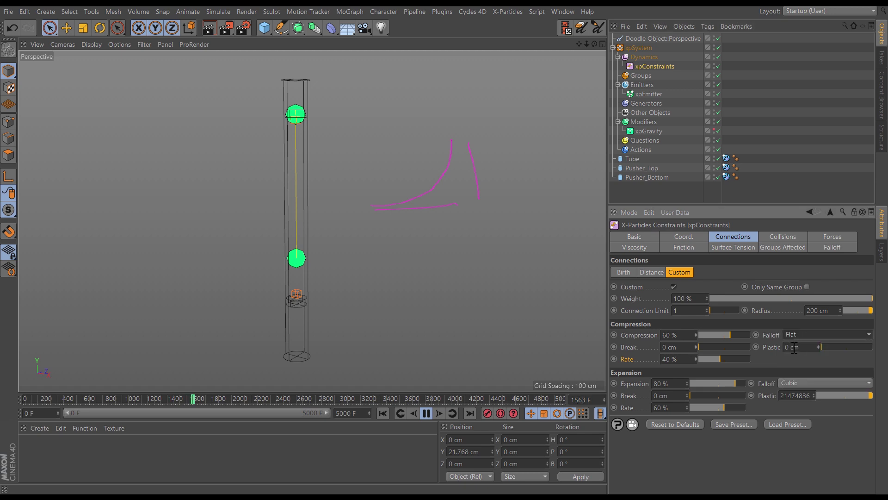
{"action": "left_click", "coordinate": [791, 383]}
{"action": "left_click", "coordinate": [796, 393]}
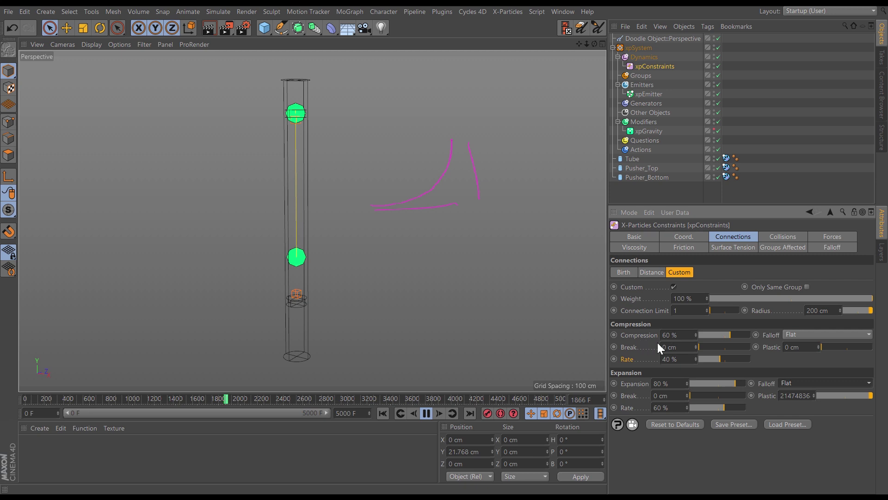
- Clear the falloff sketch and move Pusher_Bottom along the tube to test the Flat falloff
{"action": "left_click", "coordinate": [566, 28]}
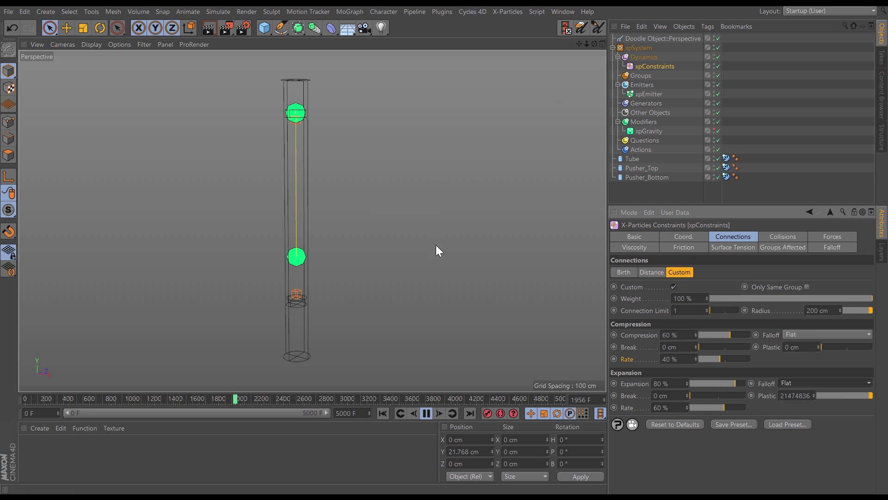
{"action": "left_click", "coordinate": [636, 176]}
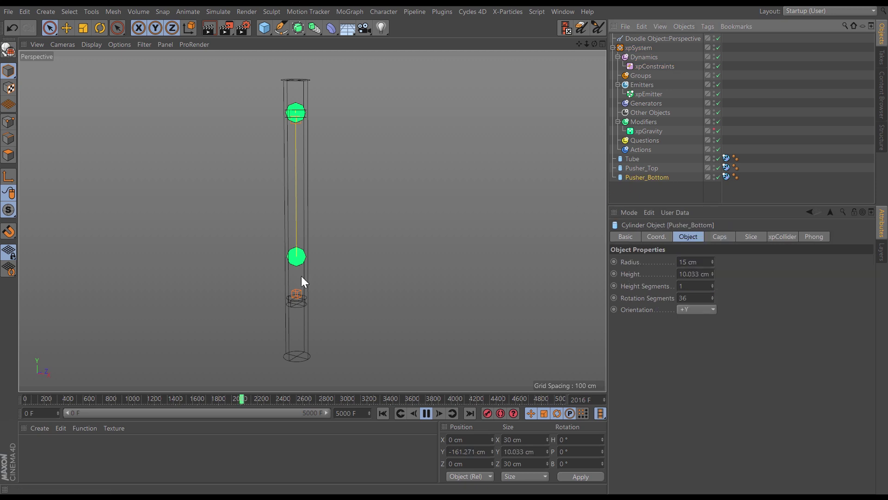
{"action": "left_click", "coordinate": [68, 28]}
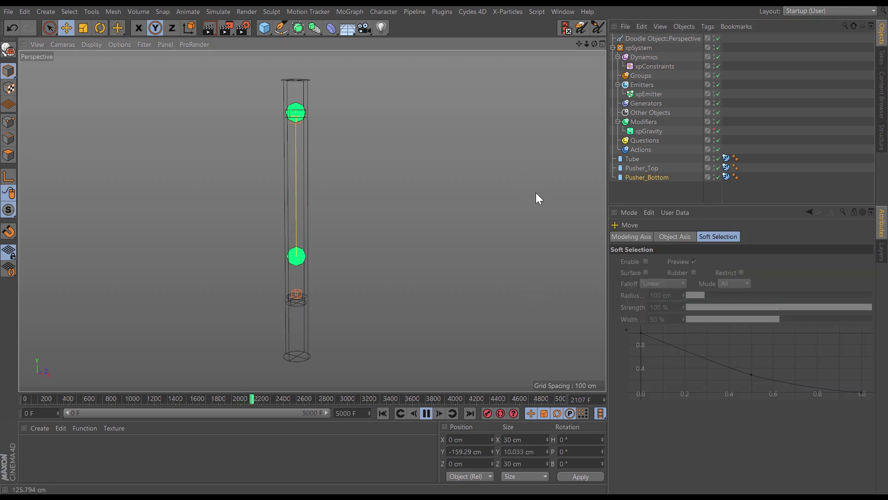
- Set the custom connection's Expansion to 26% and Compression to 27%, then replay the simulation and test it with Pusher_Bottom
{"action": "left_click", "coordinate": [656, 67]}
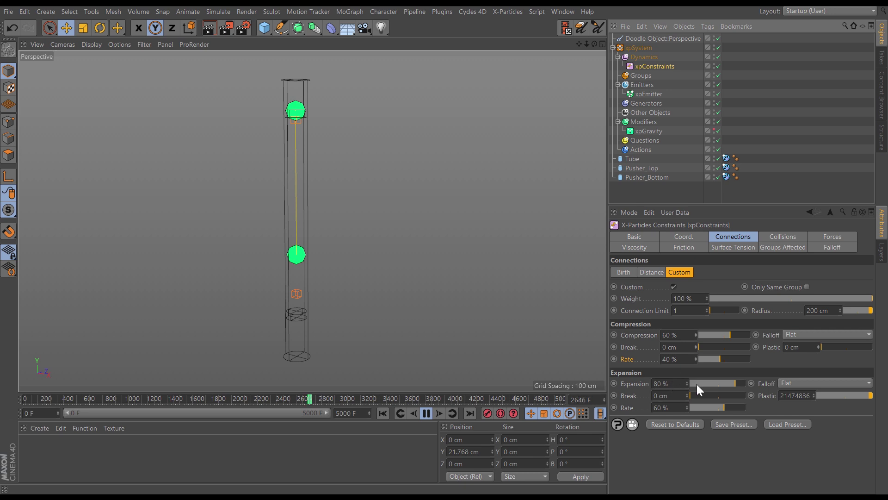
{"action": "left_click_drag", "start_coordinate": [692, 384], "coordinate": [705, 383]}
{"action": "left_click_drag", "start_coordinate": [725, 335], "coordinate": [712, 335]}
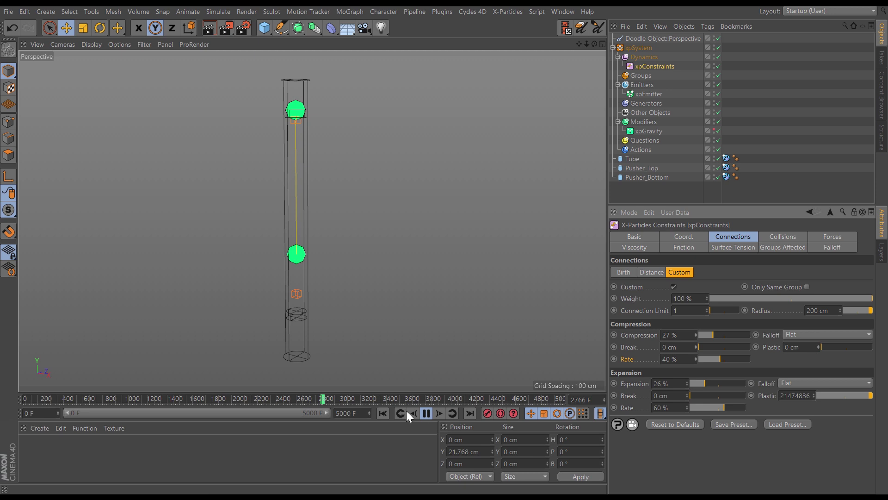
{"action": "key", "text": "shift+f"}
{"action": "left_click", "coordinate": [638, 178]}
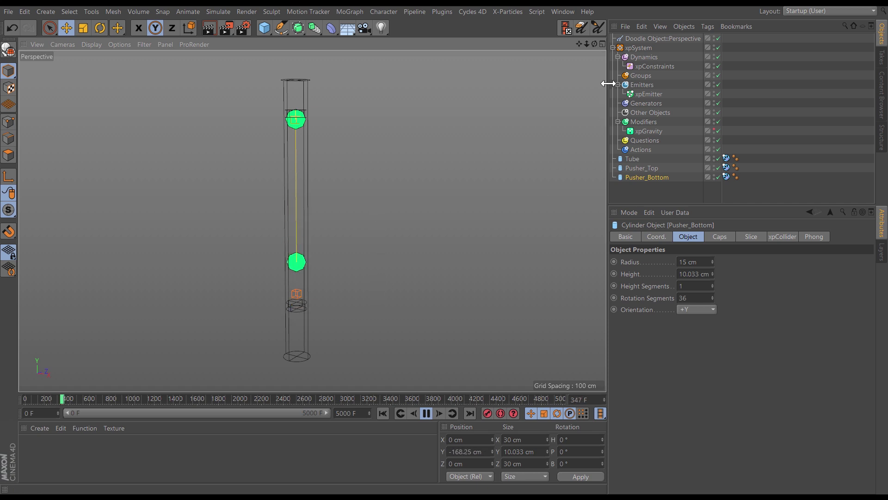
- Set the xpConstraints custom connection's Compression to 1%
{"action": "left_click", "coordinate": [655, 66]}
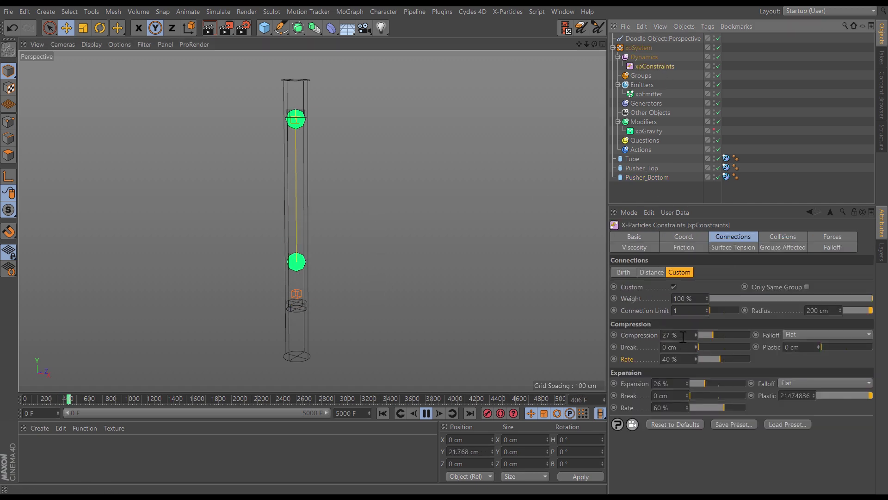
{"action": "double_click", "coordinate": [683, 335]}
{"action": "type", "text": "1"}
{"action": "key", "text": "Return"}
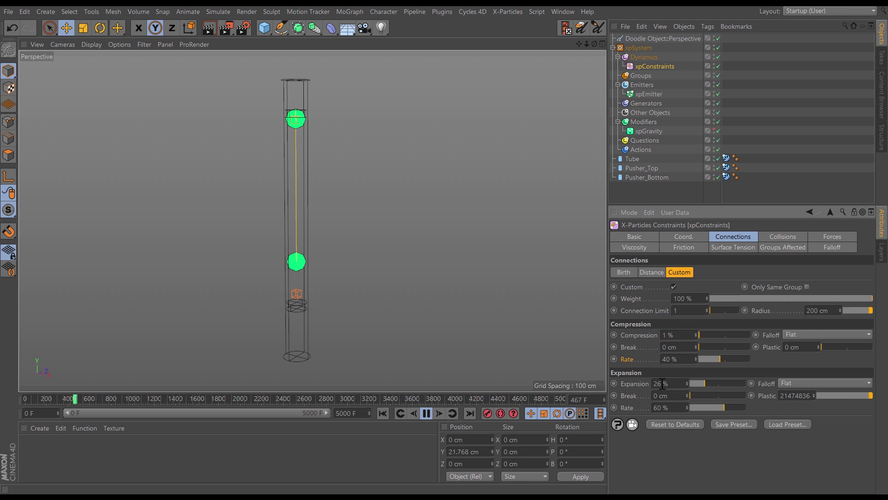
- Set the custom connection's Expansion to 1% and test it by moving Pusher_Bottom along the tube
{"action": "left_click", "coordinate": [652, 177]}
{"action": "left_click_drag", "start_coordinate": [543, 216], "coordinate": [492, 250]}
{"action": "left_click", "coordinate": [654, 66]}
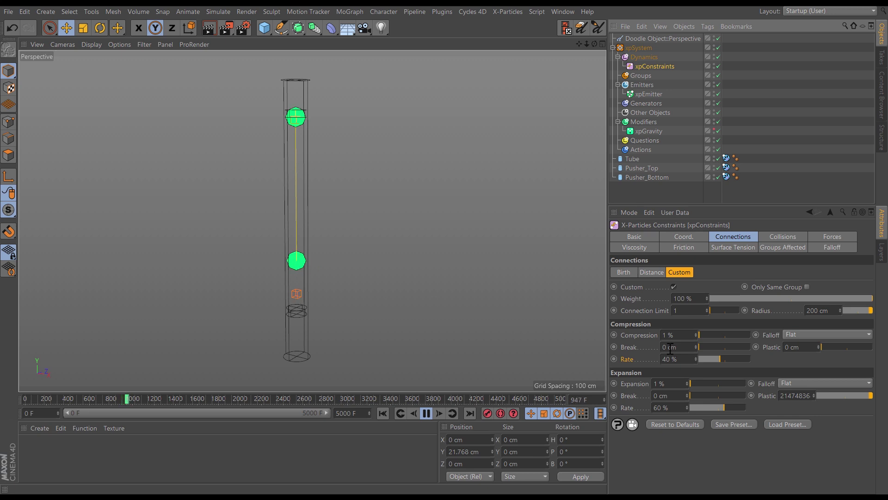
{"action": "left_click", "coordinate": [638, 177]}
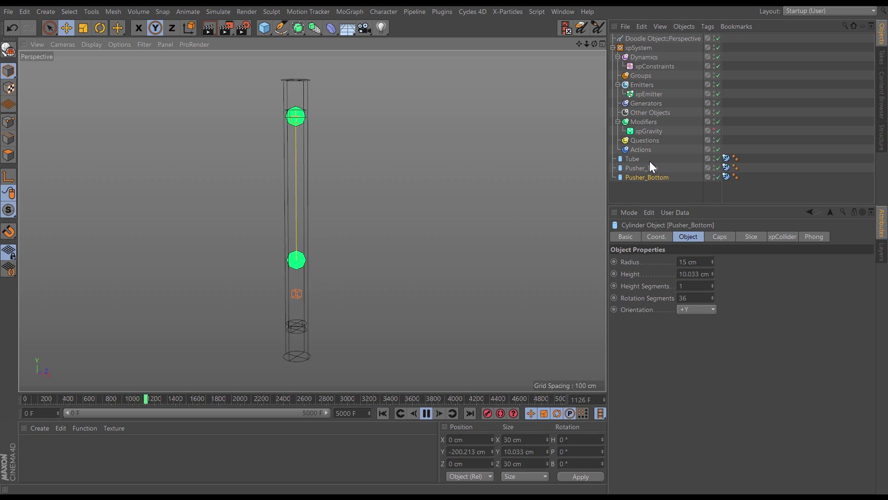
- Set both Compression and Expansion of the xpConstraints custom connection to 0.1%
{"action": "left_click", "coordinate": [653, 66]}
{"action": "left_click", "coordinate": [676, 335]}
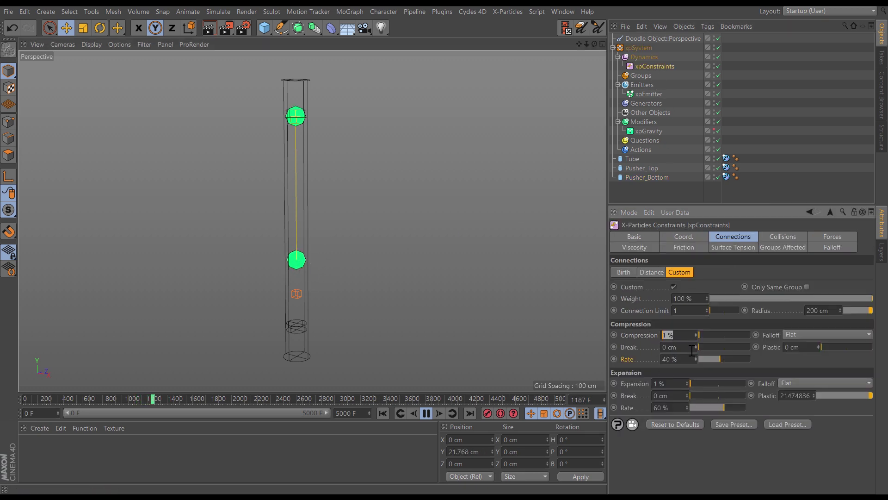
{"action": "type", "text": "0.1"}
{"action": "left_click", "coordinate": [659, 384]}
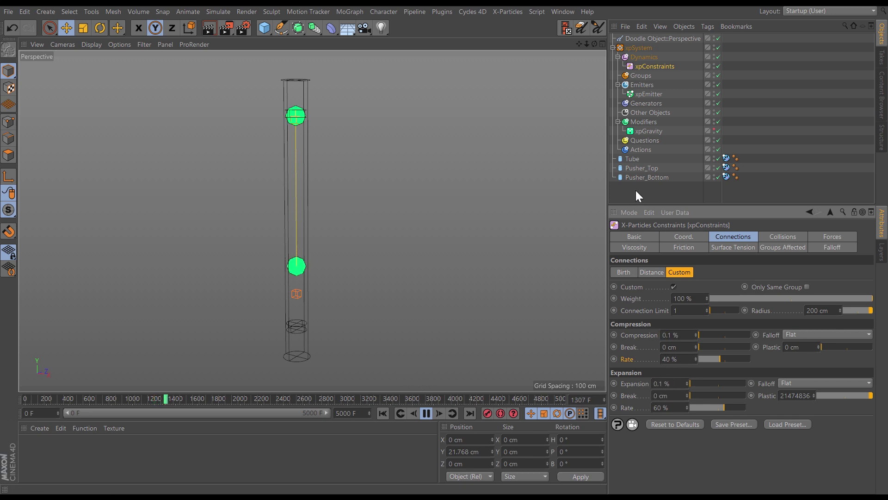
- Push Pusher_Bottom up the tube and pull it back to test the 0.1% Compression and Expansion
{"action": "left_click", "coordinate": [647, 177]}
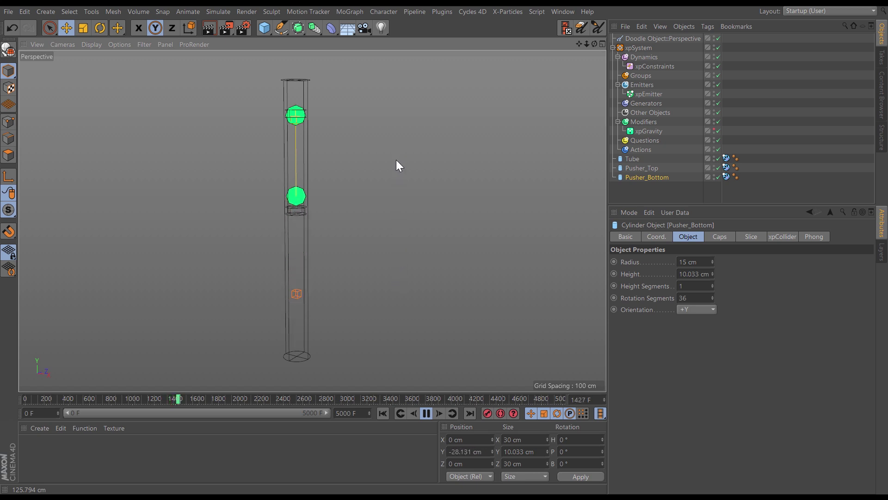
{"action": "left_click", "coordinate": [654, 66]}
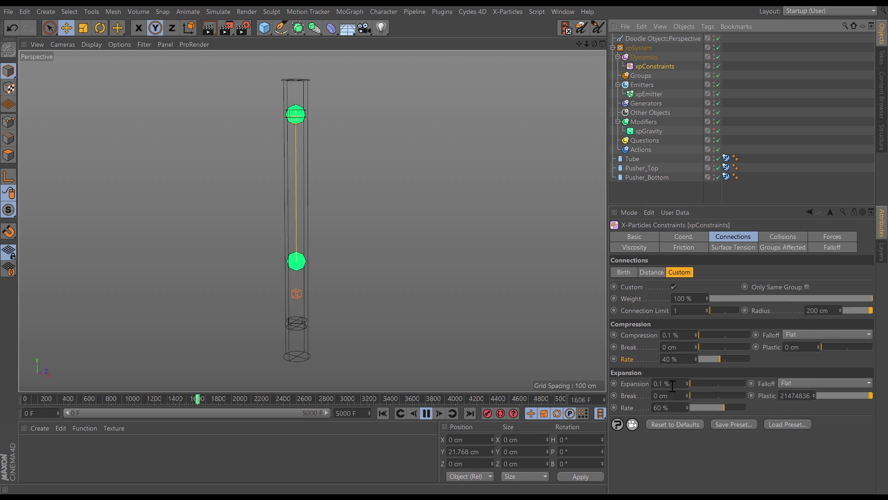
{"action": "left_click", "coordinate": [668, 177]}
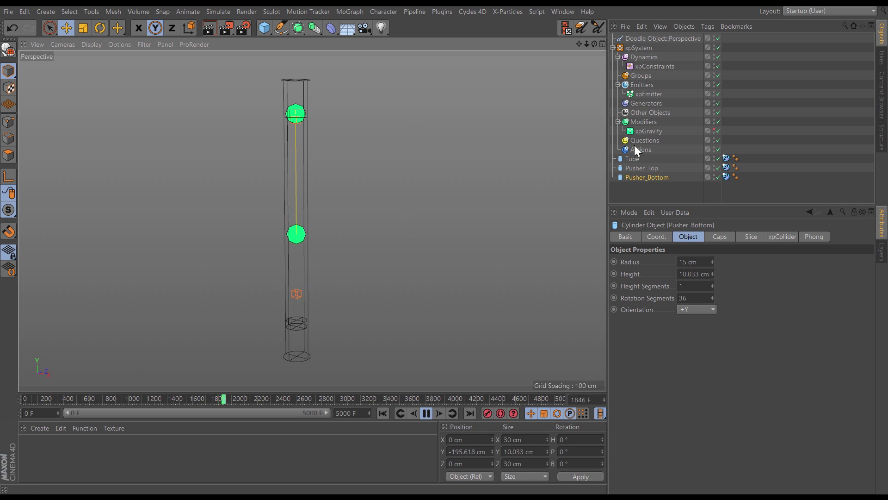
- Set the custom connection's Compression to 5% and test its stiffness by moving Pusher_Bottom along the tube
{"action": "left_click", "coordinate": [655, 66]}
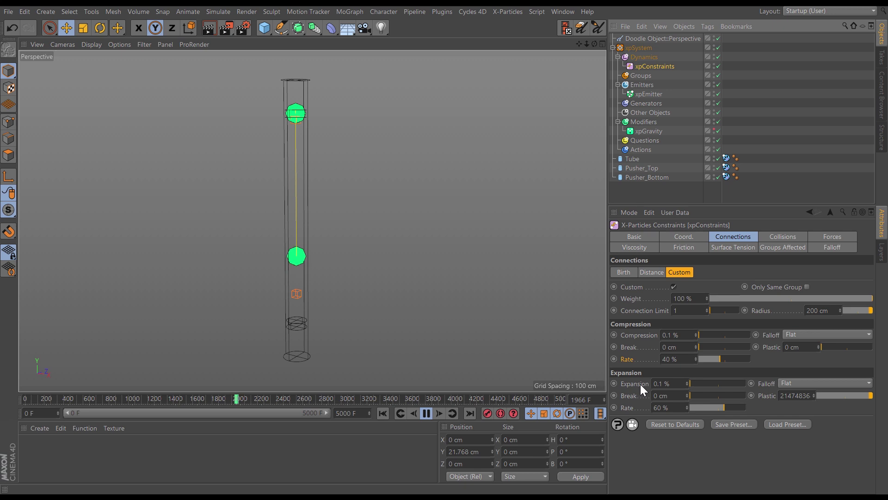
{"action": "double_click", "coordinate": [667, 334]}
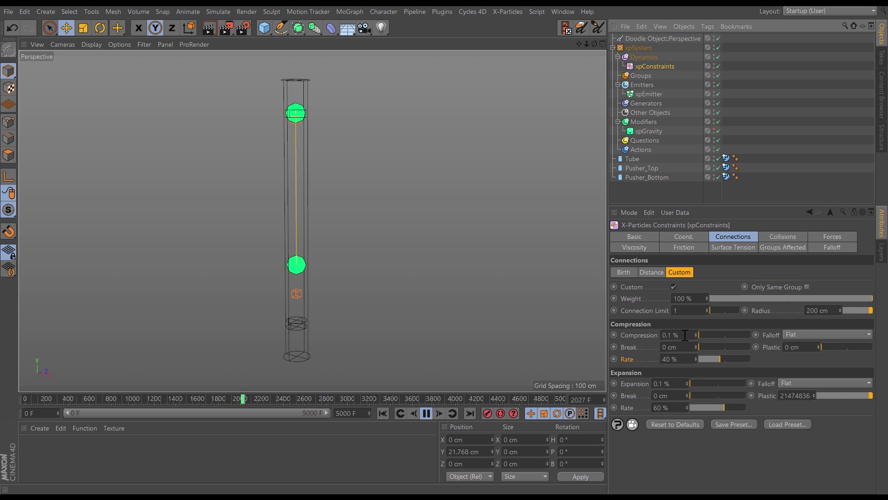
{"action": "type", "text": "5"}
{"action": "key", "text": "Return"}
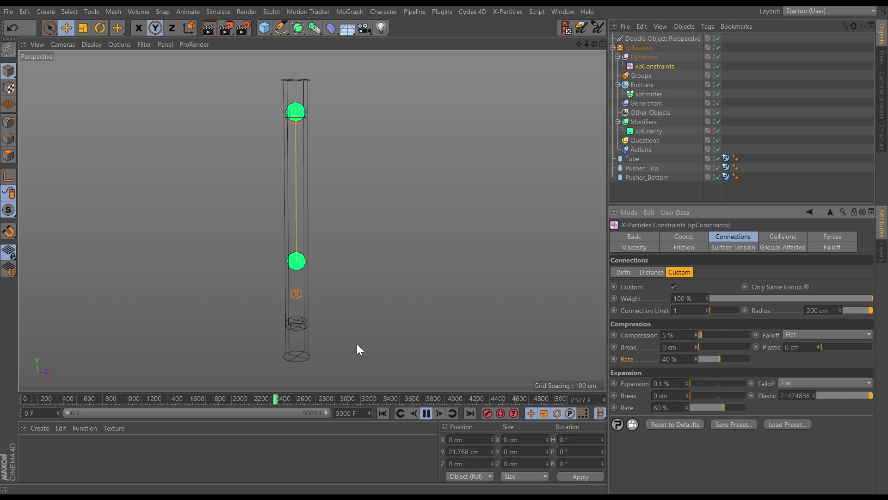
{"action": "left_click", "coordinate": [634, 177]}
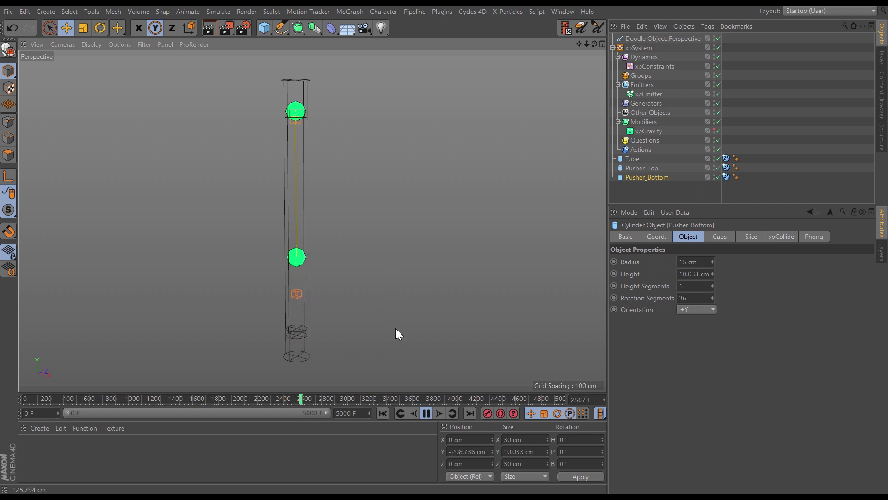
- Set the custom connection's Compression to 0.1% and replay the simulation from the first frame
{"action": "left_click", "coordinate": [650, 67]}
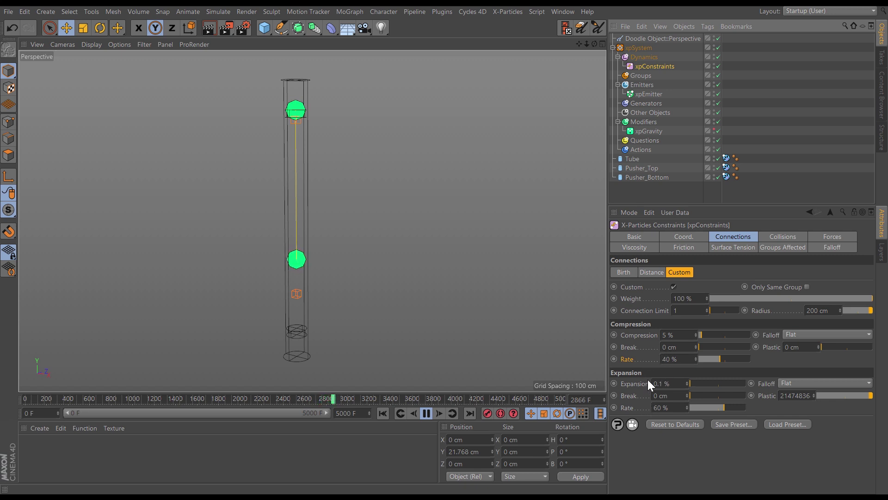
{"action": "left_click", "coordinate": [666, 335]}
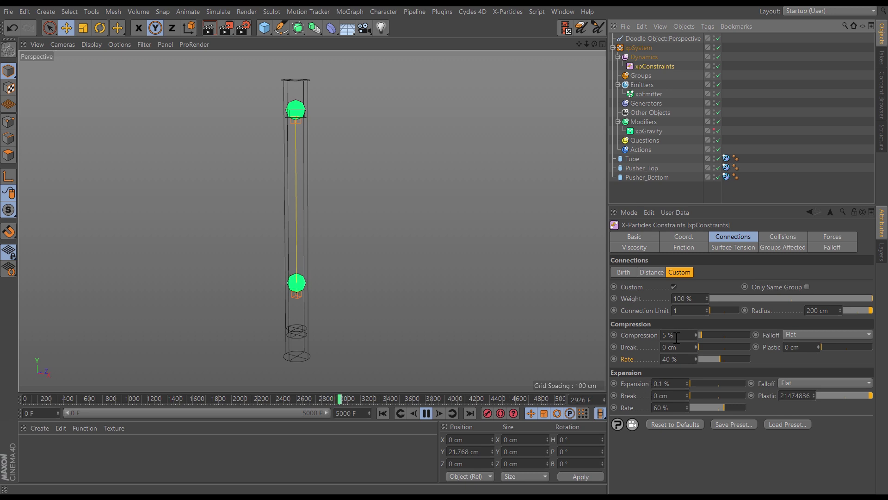
{"action": "type", "text": "0.1"}
{"action": "key", "text": "Return"}
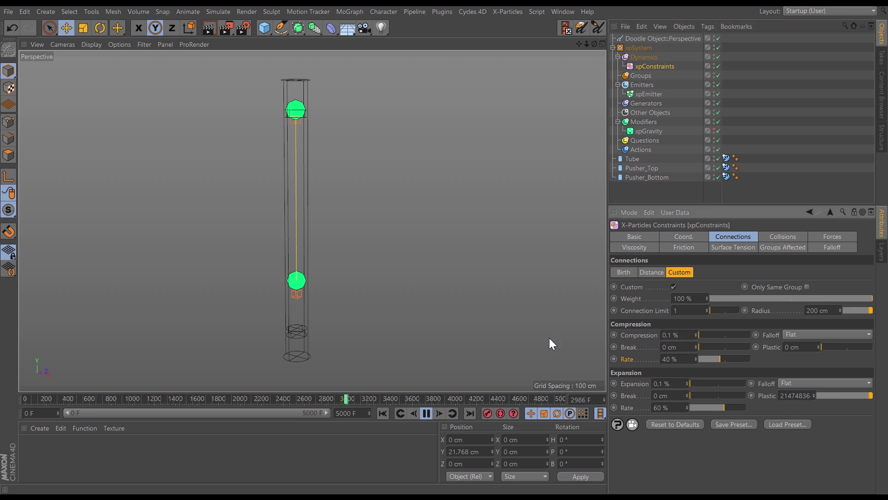
{"action": "left_click", "coordinate": [383, 413]}
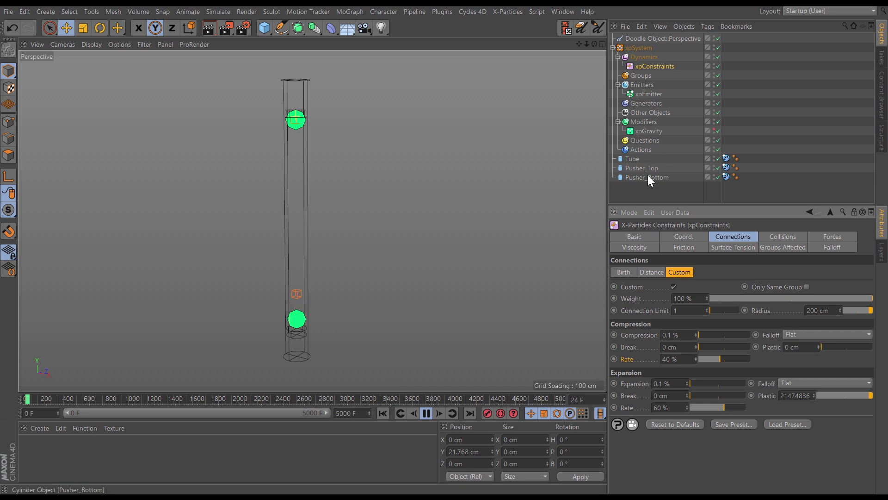
- Move Pusher_Bottom along the tube to examine how the soft connection between the two particles responds
{"action": "left_click", "coordinate": [646, 177]}
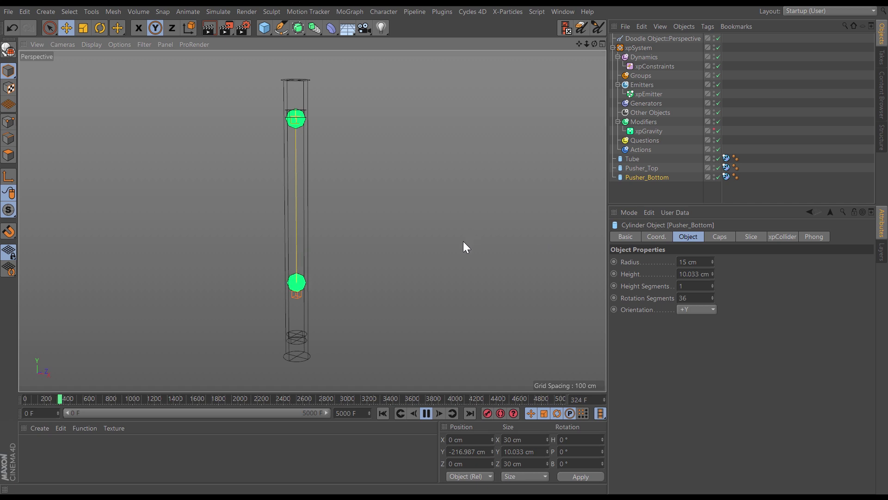
{"action": "left_click", "coordinate": [654, 66]}
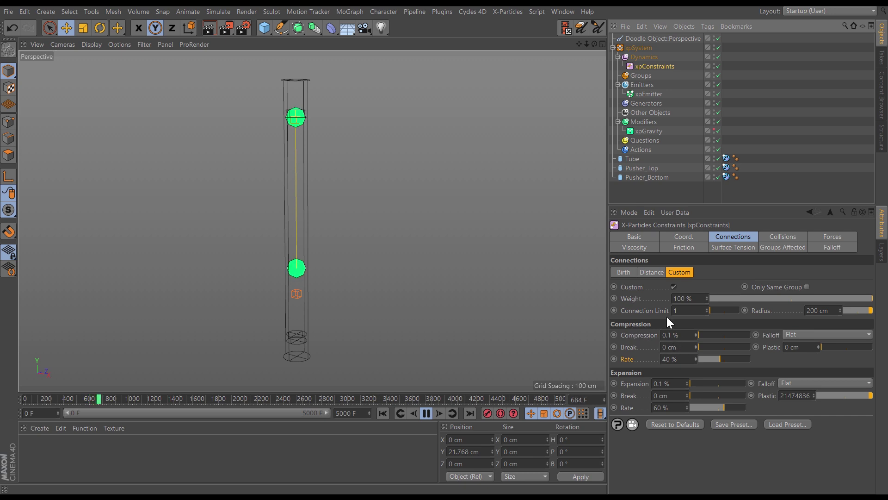
{"action": "left_click", "coordinate": [640, 178]}
{"action": "left_click_drag", "start_coordinate": [363, 253], "coordinate": [394, 248]}
- Set the Compression Break distance of the xpConstraints custom connection to 50 cm
{"action": "left_click", "coordinate": [654, 67]}
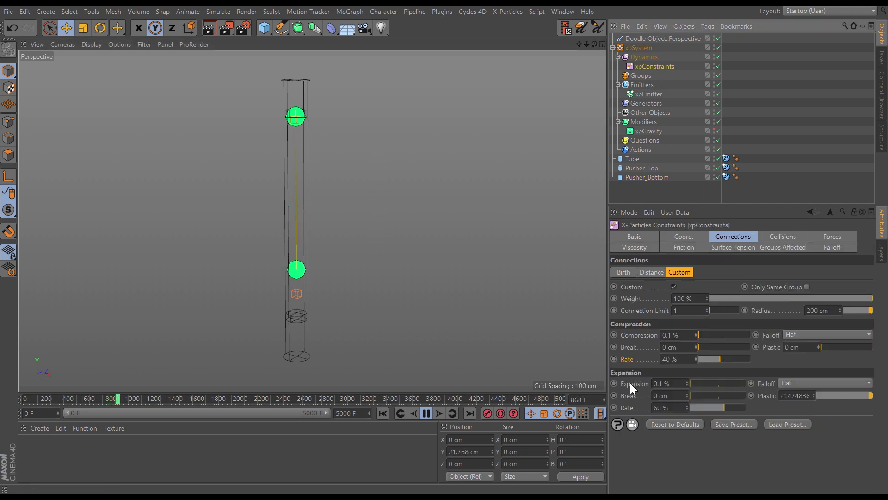
{"action": "double_click", "coordinate": [669, 348]}
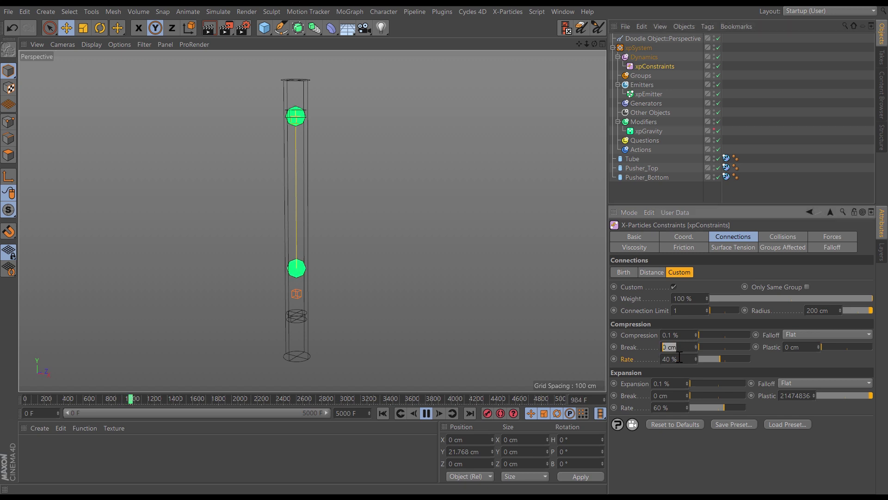
{"action": "type", "text": "5"}
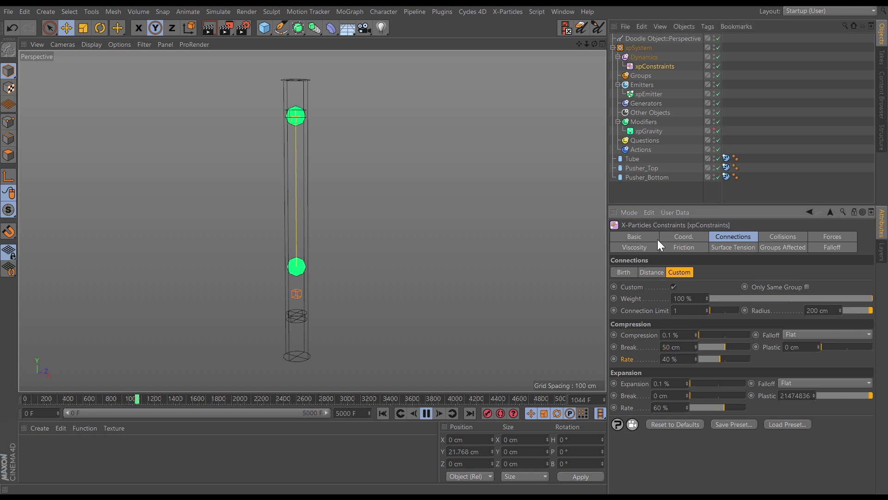
- Push Pusher_Bottom close to the upper particle and pull it back to test the 50 cm Break, then restart the simulation
{"action": "left_click", "coordinate": [643, 178]}
{"action": "left_click_drag", "start_coordinate": [358, 278], "coordinate": [367, 125]}
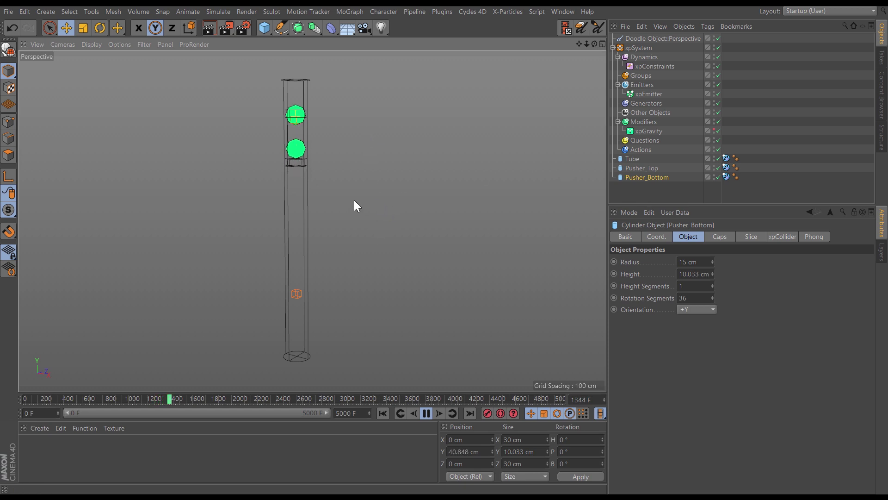
{"action": "left_click_drag", "start_coordinate": [386, 201], "coordinate": [388, 229]}
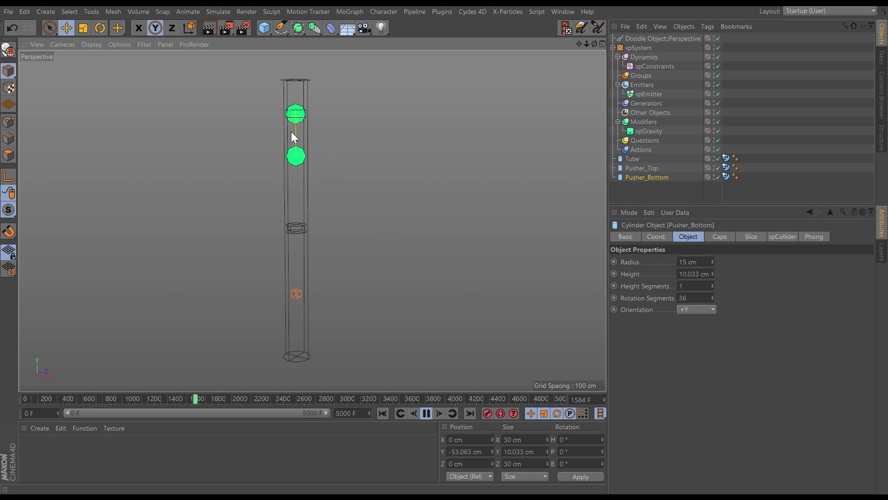
{"action": "left_click_drag", "start_coordinate": [357, 206], "coordinate": [370, 224]}
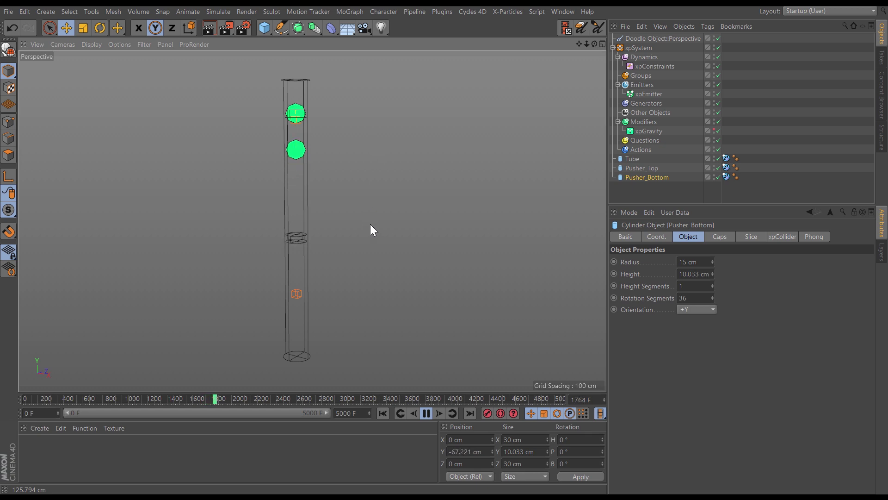
{"action": "left_click", "coordinate": [652, 66]}
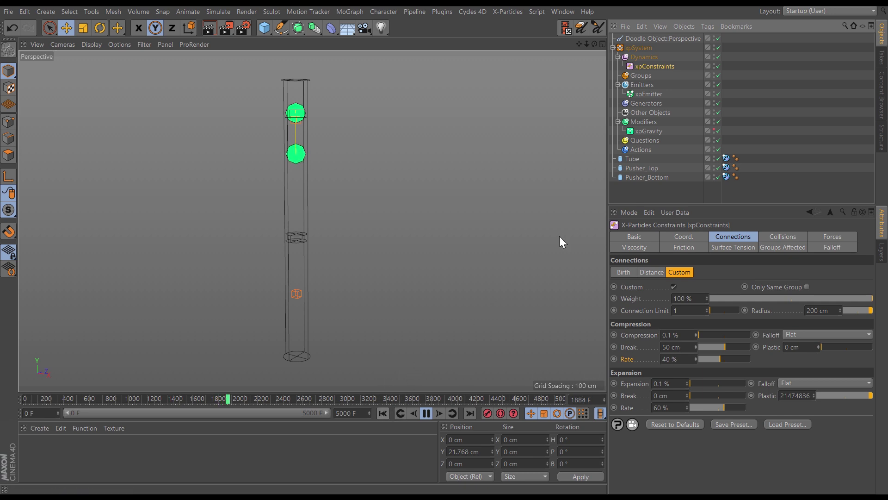
{"action": "left_click", "coordinate": [640, 177]}
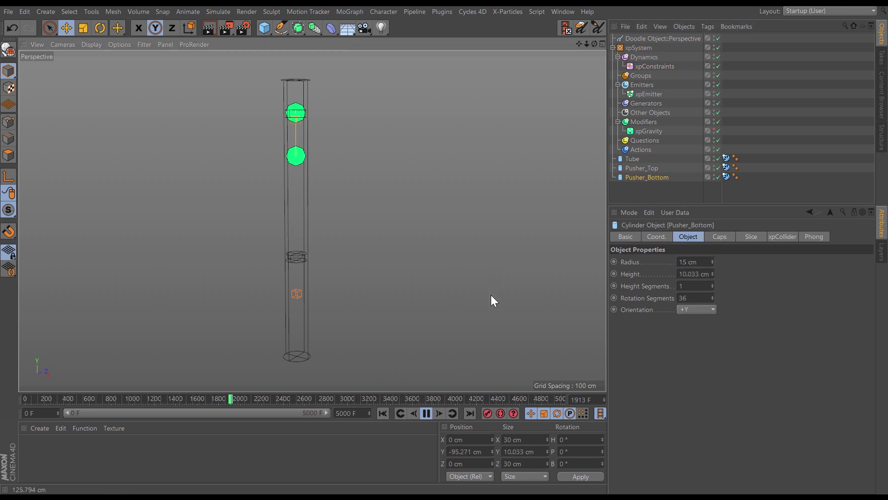
{"action": "left_click", "coordinate": [383, 413]}
- Set the Compression Break to 100 cm, replay the simulation and test it by pushing Pusher_Bottom up the tube
{"action": "left_click", "coordinate": [656, 68]}
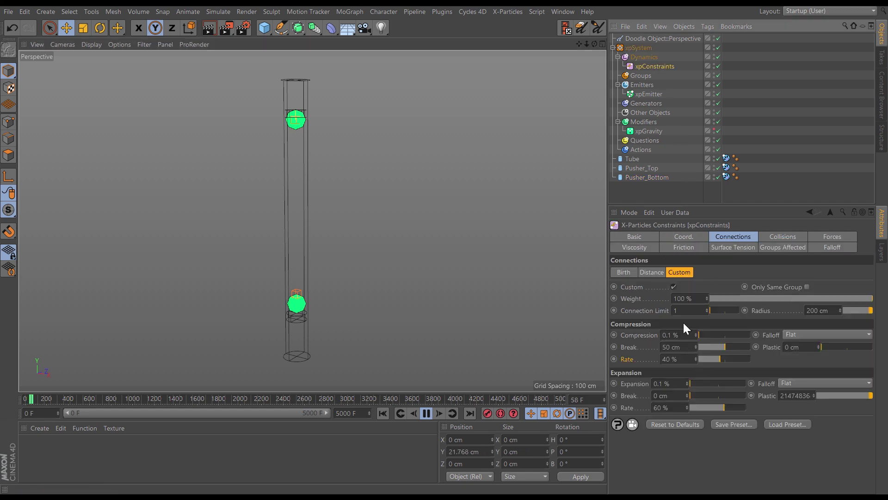
{"action": "left_click", "coordinate": [672, 347]}
{"action": "type", "text": "100"}
{"action": "key", "text": "Return"}
{"action": "left_click", "coordinate": [383, 413]}
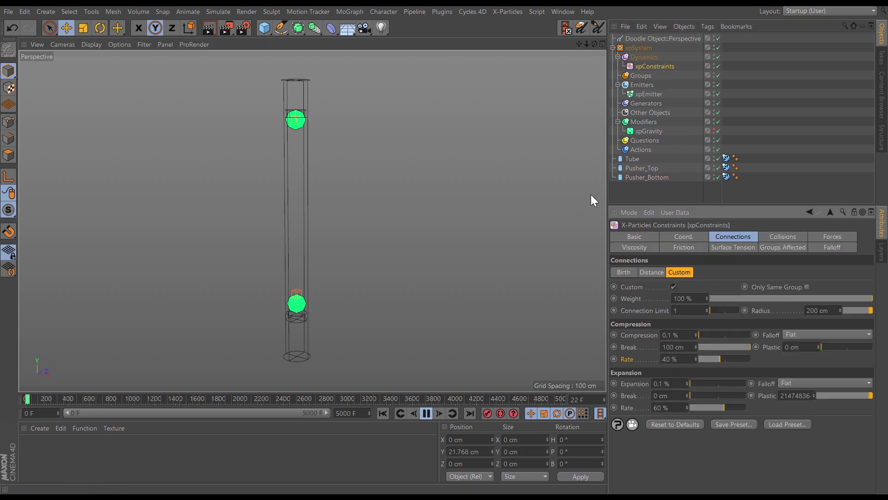
{"action": "left_click", "coordinate": [634, 179]}
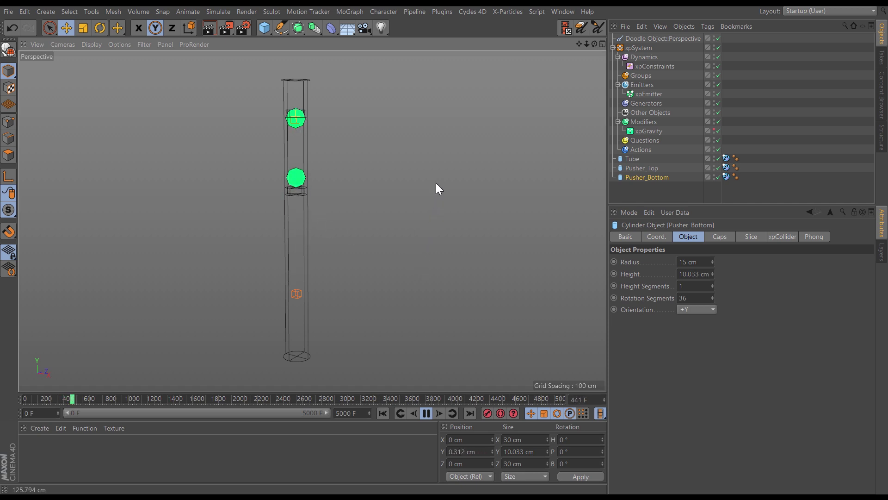
{"action": "left_click", "coordinate": [383, 414]}
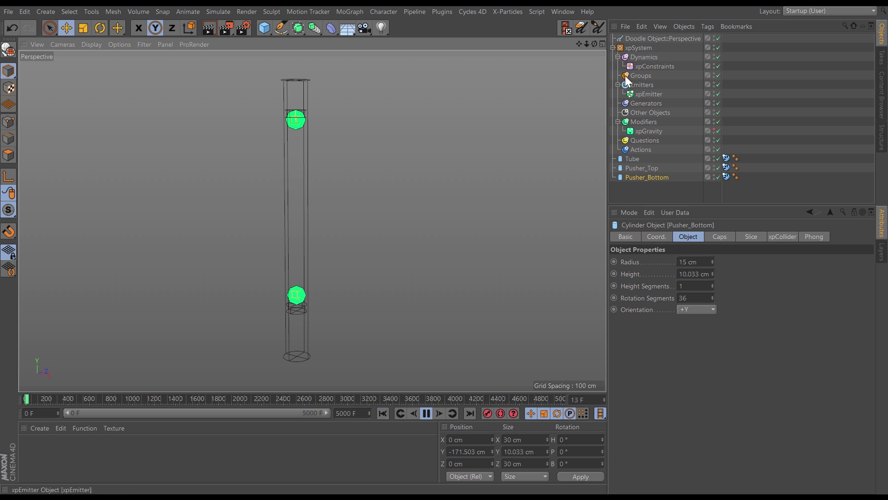
- Set the custom connection's Compression Break to 0 cm in xpConstraints
{"action": "left_click", "coordinate": [654, 67]}
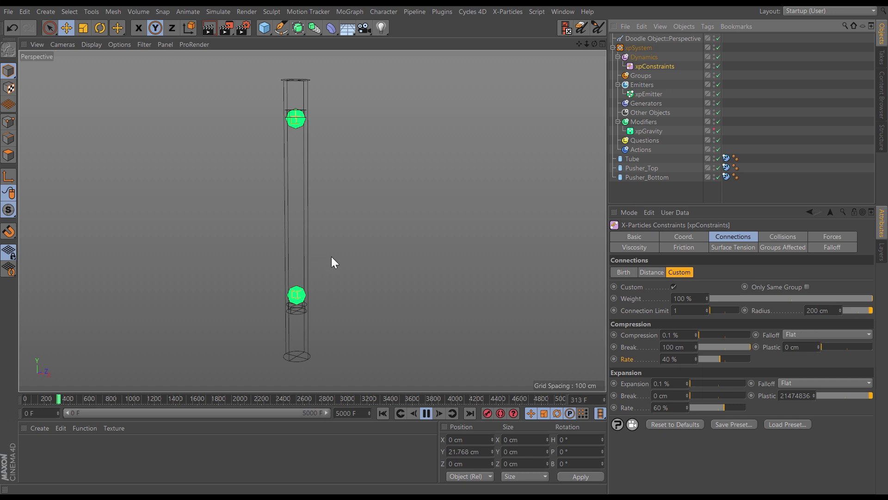
{"action": "left_click", "coordinate": [680, 347]}
{"action": "type", "text": "0"}
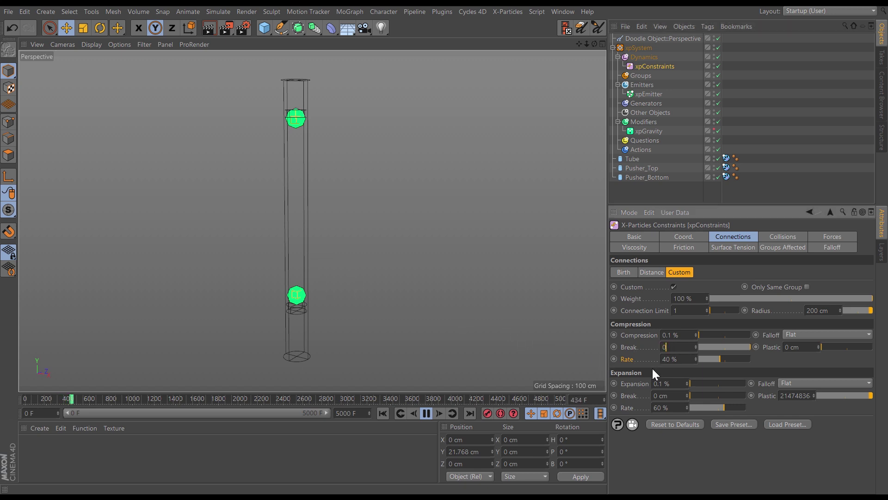
{"action": "key", "text": "Return"}
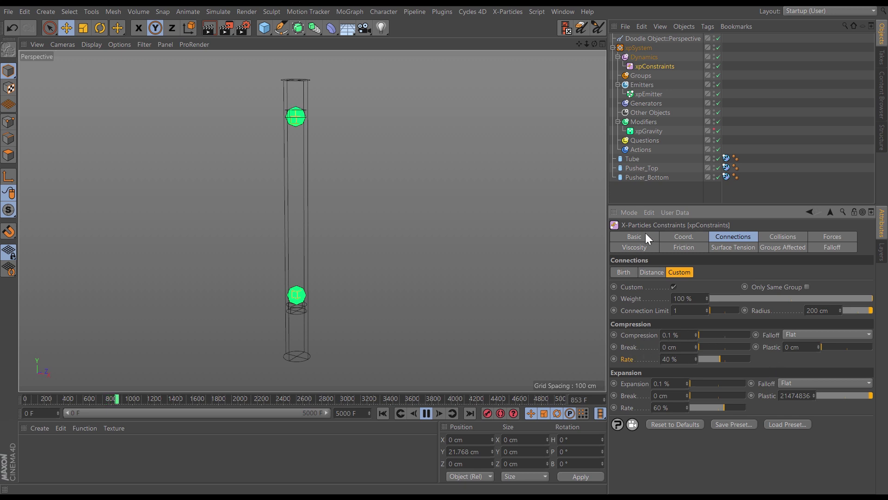
- Push Pusher_Bottom up the tube and pull it back to test the connection with 0 cm Break
{"action": "left_click", "coordinate": [640, 178]}
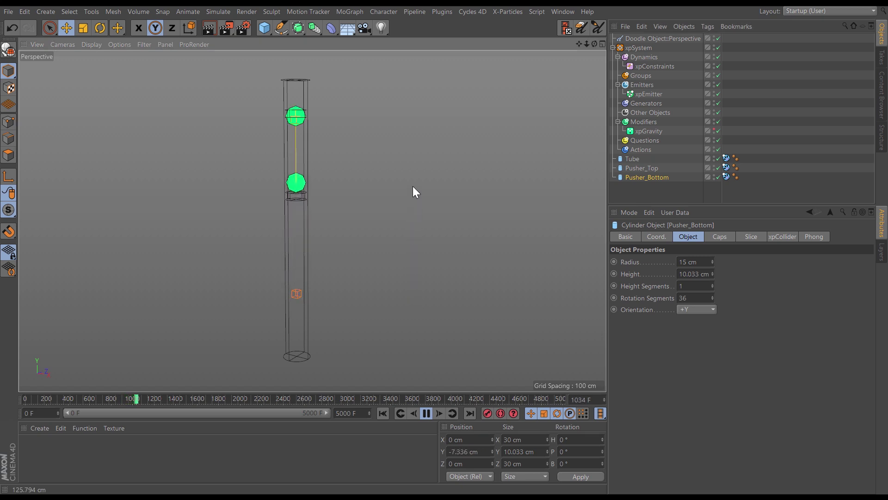
{"action": "left_click", "coordinate": [665, 65]}
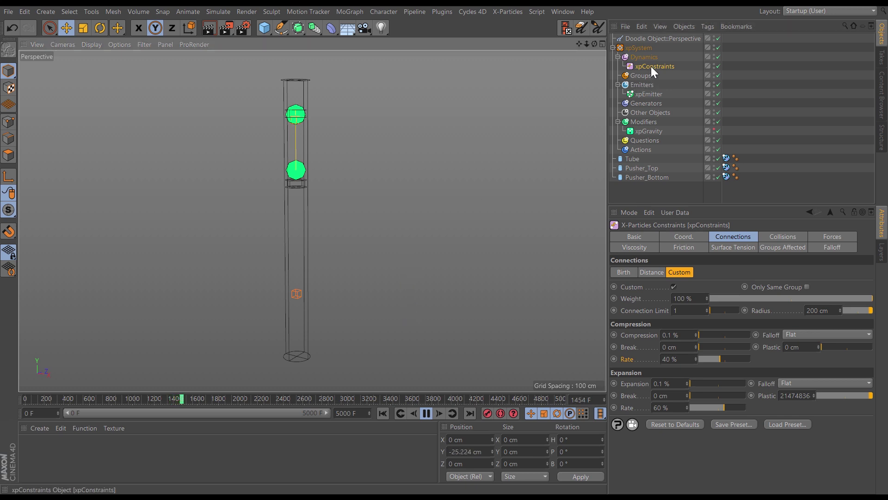
{"action": "left_click", "coordinate": [620, 178]}
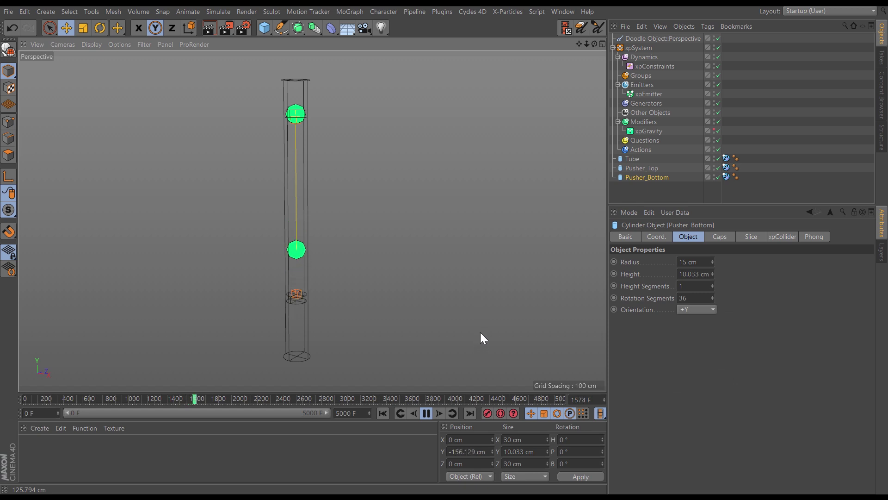
- Set the custom connection's Compression Plastic to 100 cm in xpConstraints
{"action": "left_click", "coordinate": [652, 68]}
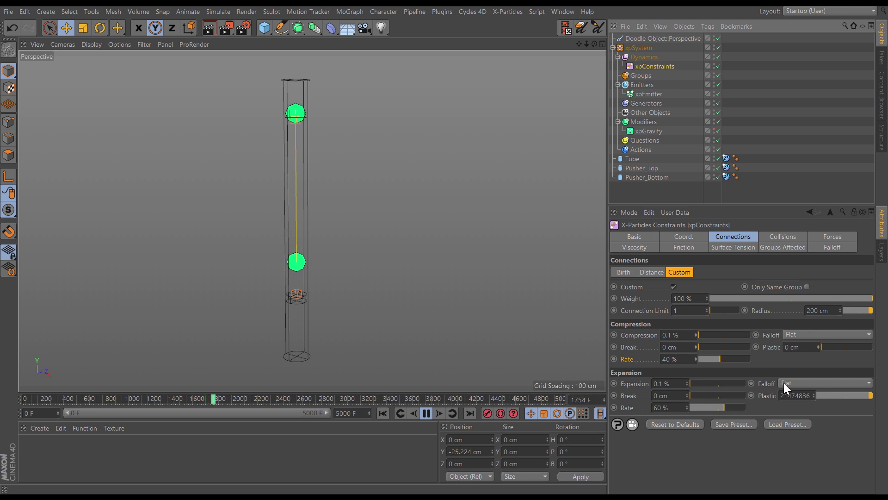
{"action": "left_click", "coordinate": [794, 348]}
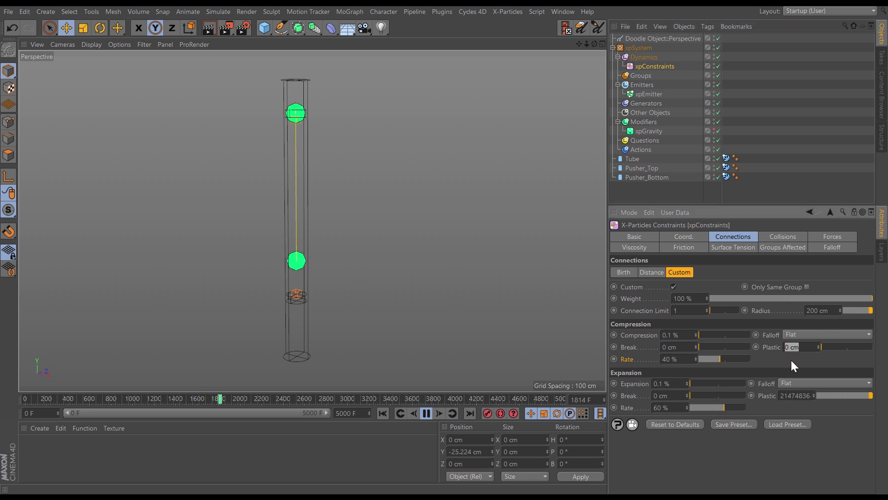
{"action": "type", "text": "100"}
{"action": "key", "text": "Return"}
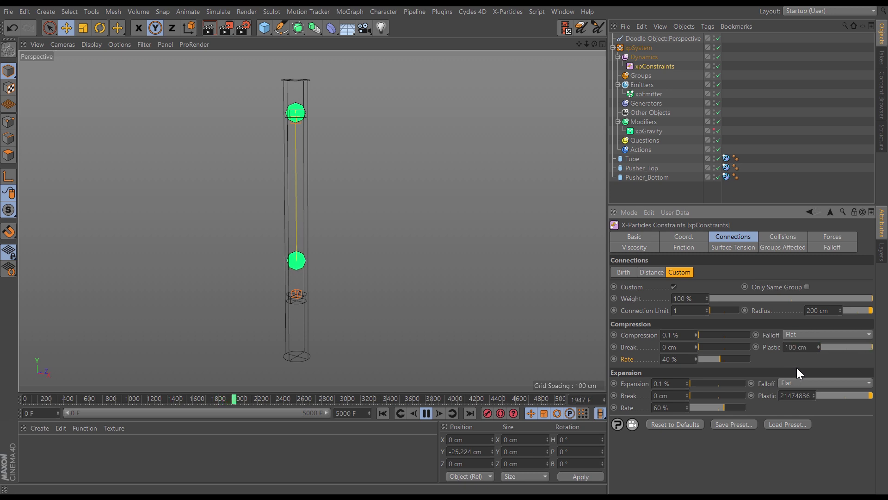
- Replay the simulation and move Pusher_Bottom up the tube and back down to test the 100 cm Compression Plastic
{"action": "left_click", "coordinate": [383, 413]}
{"action": "left_click", "coordinate": [638, 177]}
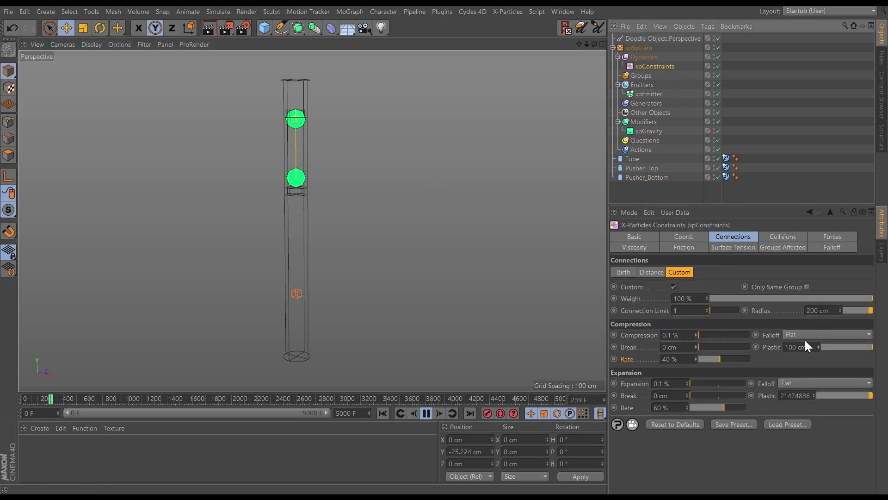
{"action": "left_click", "coordinate": [641, 177]}
{"action": "left_click_drag", "start_coordinate": [448, 236], "coordinate": [417, 273]}
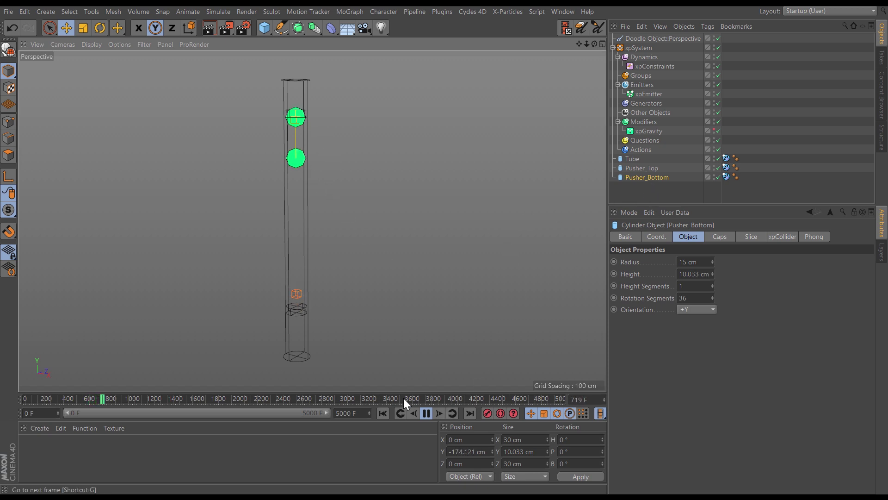
{"action": "left_click", "coordinate": [380, 414]}
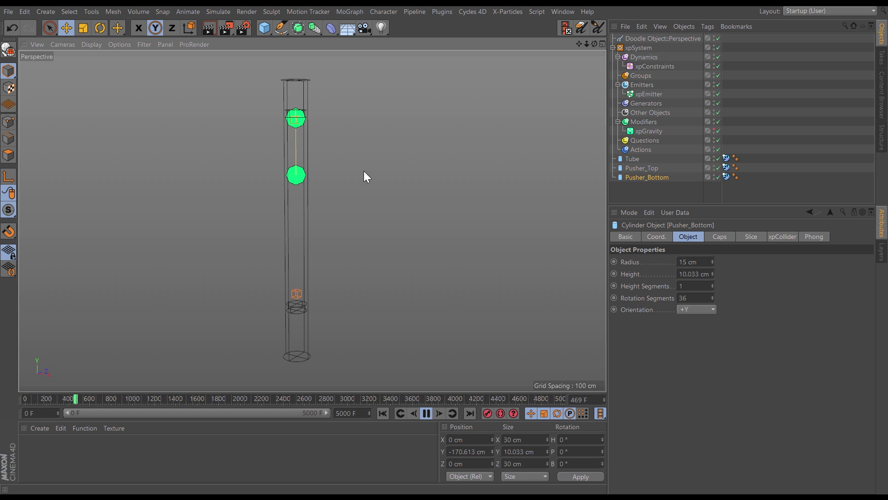
- Set the custom connection's Compression Rate to 99 % in xpConstraints
{"action": "left_click", "coordinate": [650, 68]}
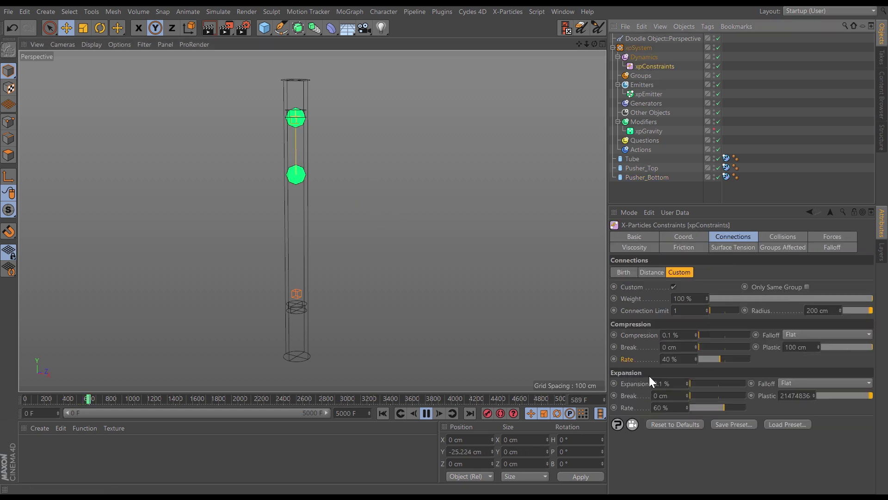
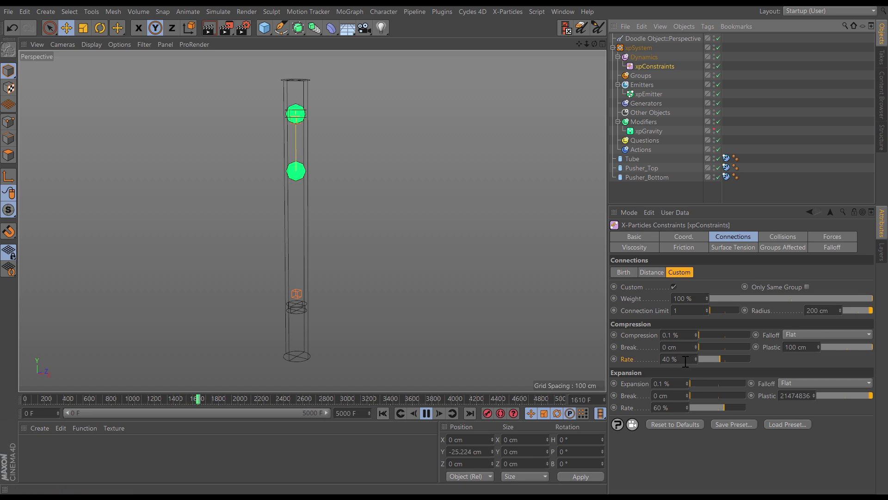
{"action": "left_click", "coordinate": [381, 414]}
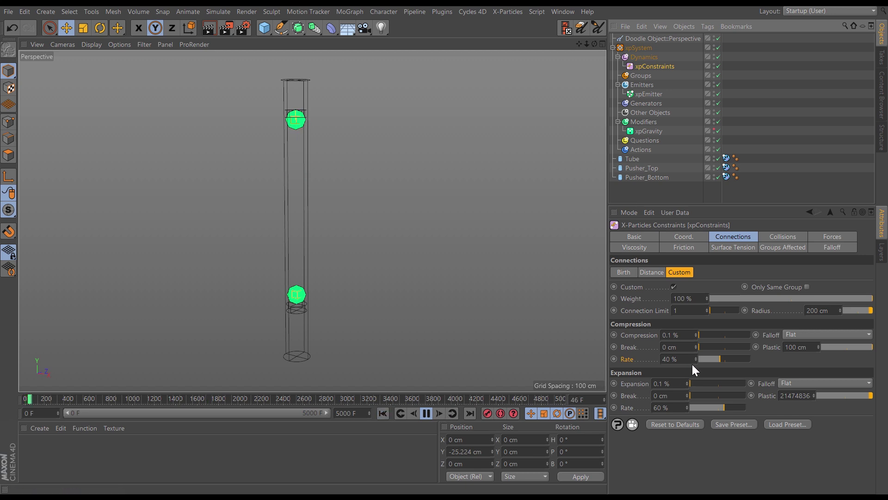
{"action": "left_click_drag", "start_coordinate": [721, 359], "coordinate": [721, 357]}
{"action": "double_click", "coordinate": [671, 359]}
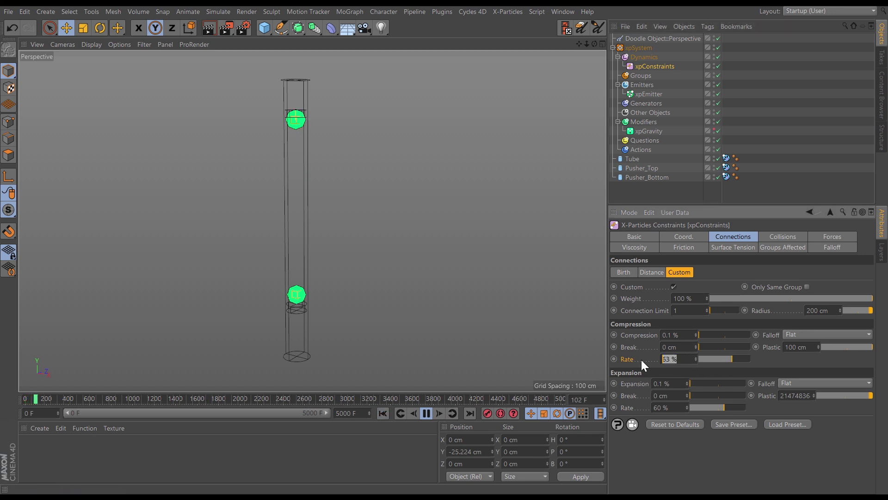
{"action": "type", "text": "99"}
{"action": "key", "text": "Return"}
- Restart the simulation, then push Pusher_Bottom up the tube and pull it back to test the 99 % Rate
{"action": "left_click", "coordinate": [382, 414]}
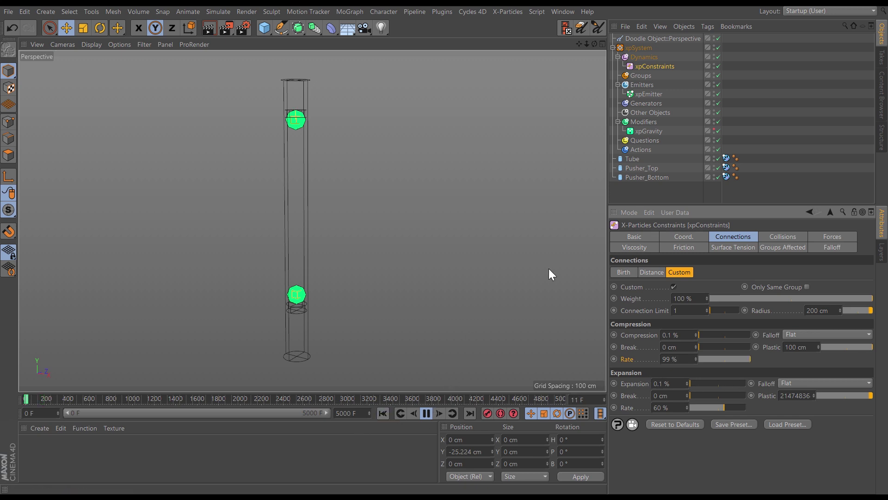
{"action": "left_click", "coordinate": [651, 177]}
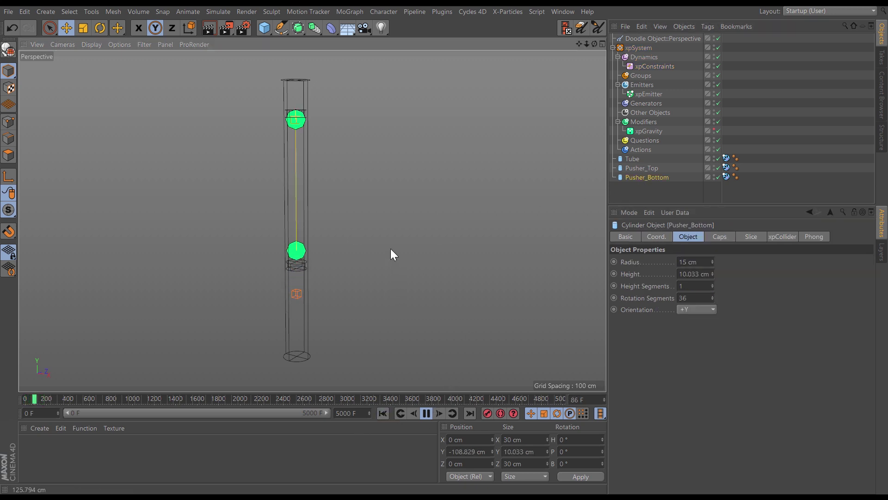
{"action": "left_click_drag", "start_coordinate": [377, 288], "coordinate": [412, 311]}
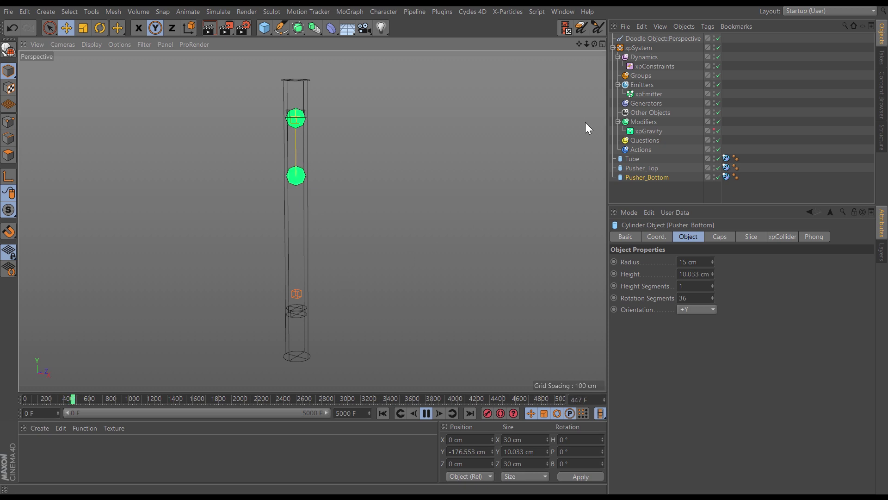
- Lower the custom connection's Compression Rate to 1 %
{"action": "left_click", "coordinate": [637, 66]}
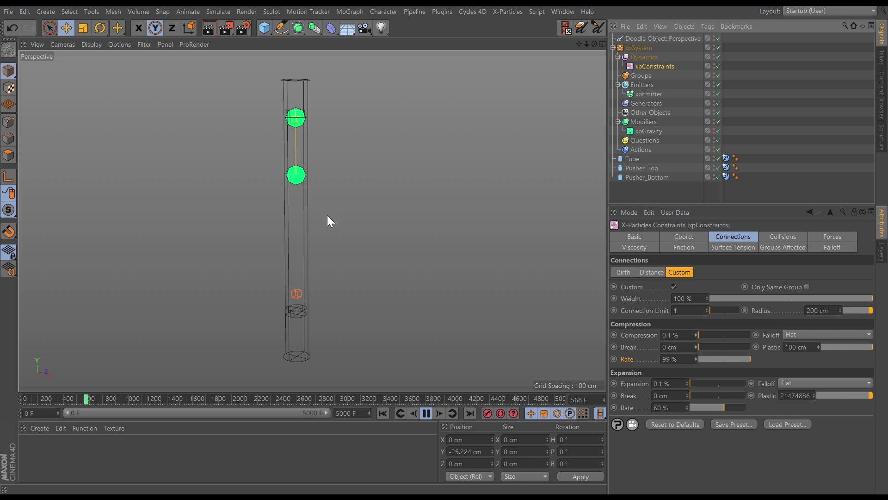
{"action": "double_click", "coordinate": [680, 359]}
{"action": "type", "text": "1"}
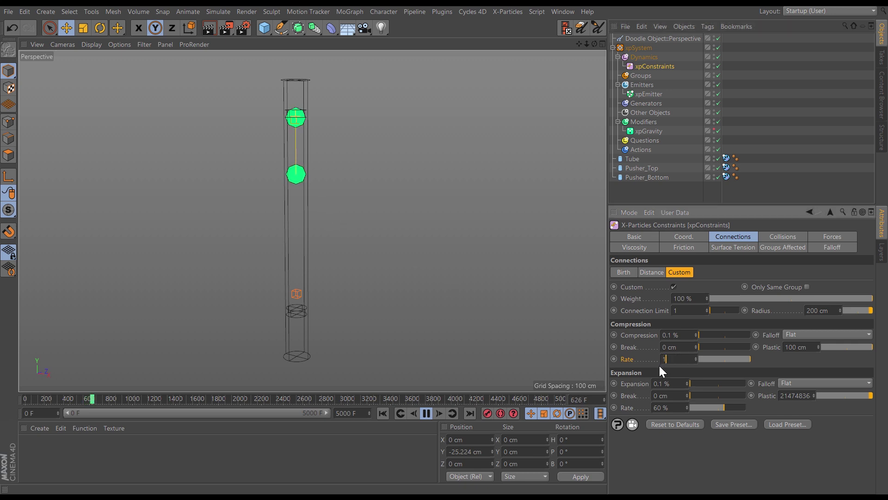
{"action": "key", "text": "Return"}
- Replay the simulation, pushing Pusher_Bottom up to the upper particle and back down to test the 1 % Rate
{"action": "left_click", "coordinate": [386, 412]}
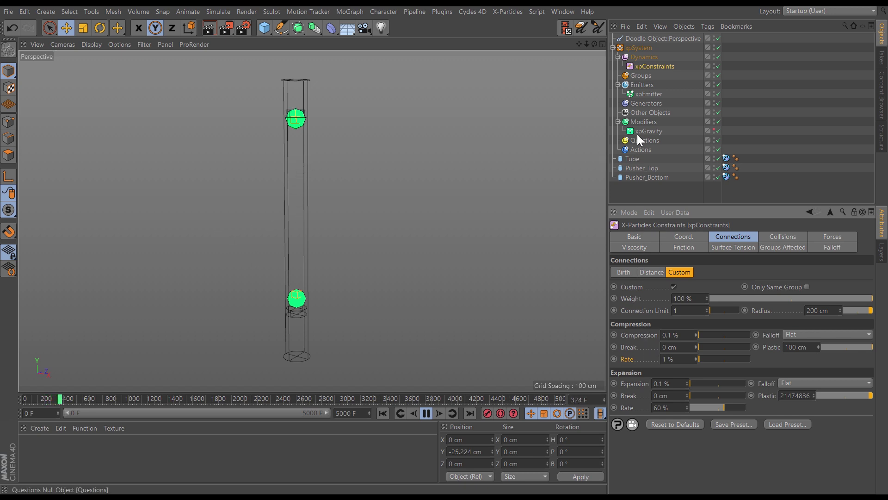
{"action": "left_click", "coordinate": [647, 178]}
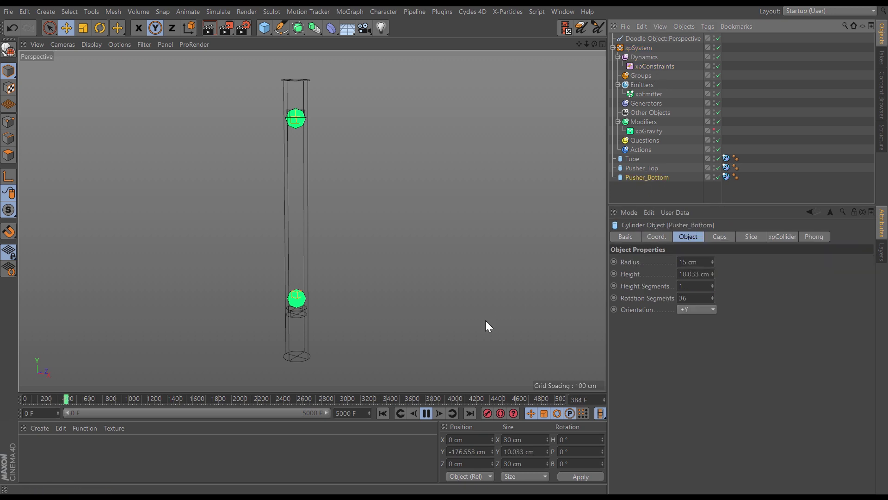
{"action": "left_click", "coordinate": [383, 413]}
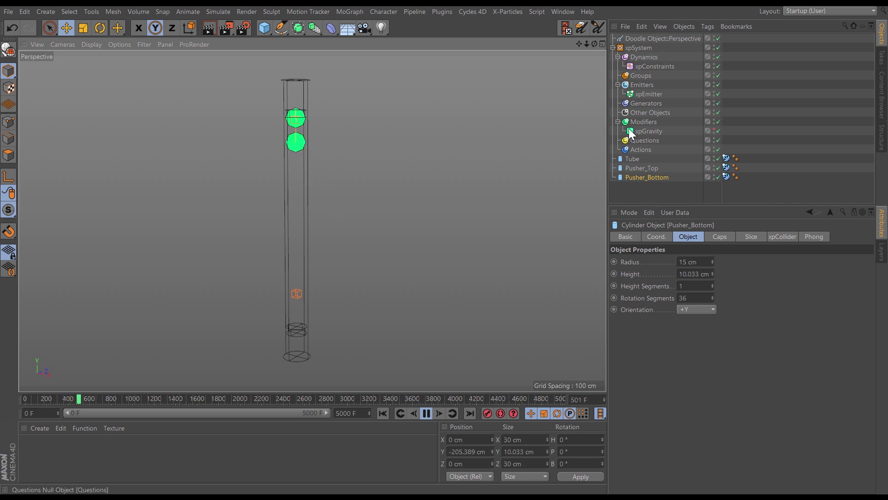
- Raise the Compression Rate to 85 % and test it by pushing Pusher_Bottom up the tube in a restarted simulation
{"action": "left_click", "coordinate": [651, 67]}
{"action": "left_click", "coordinate": [711, 359]}
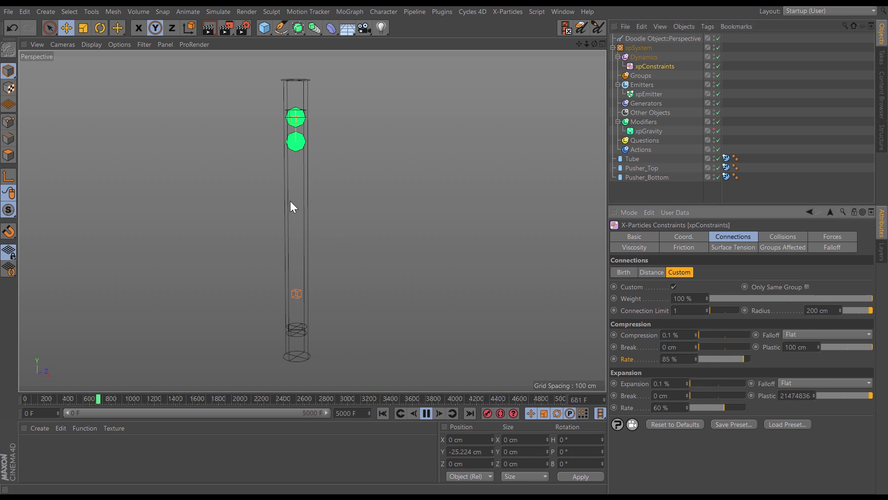
{"action": "left_click", "coordinate": [382, 413]}
{"action": "left_click", "coordinate": [647, 178]}
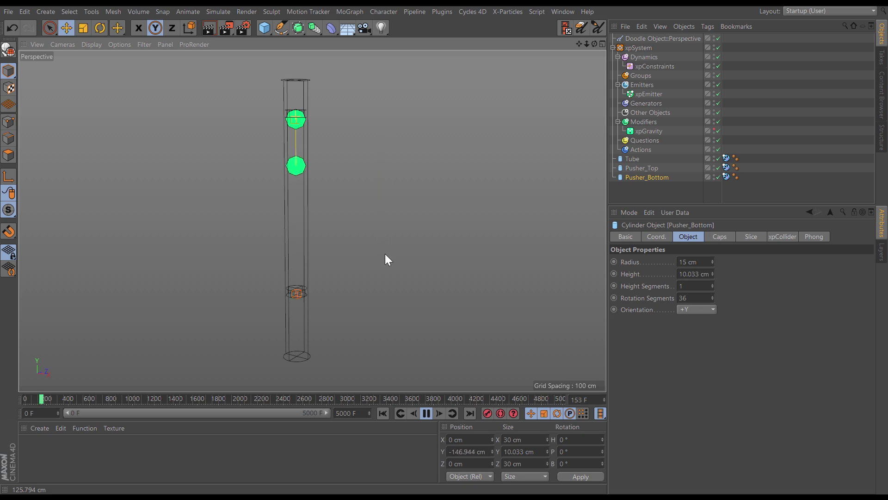
- Set the Compression Rate back to 1 % and test it by pushing Pusher_Bottom against the upper particle in a restarted simulation
{"action": "left_click", "coordinate": [653, 67]}
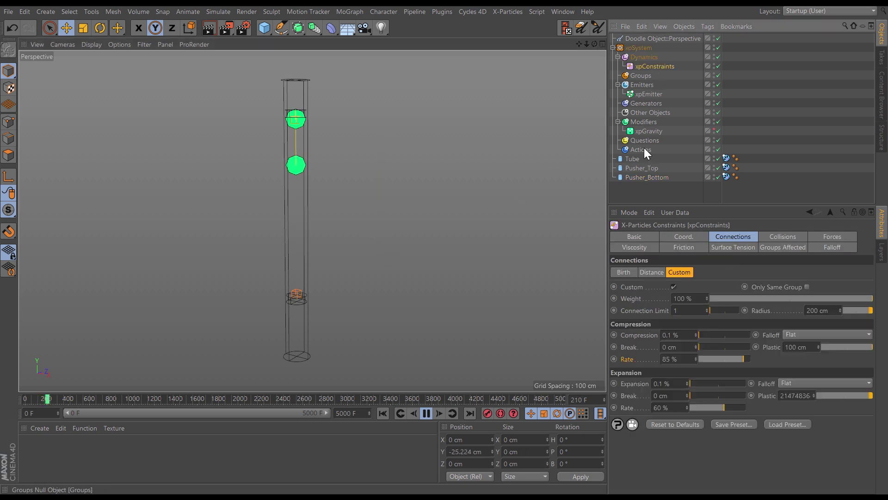
{"action": "double_click", "coordinate": [671, 359]}
{"action": "type", "text": "1"}
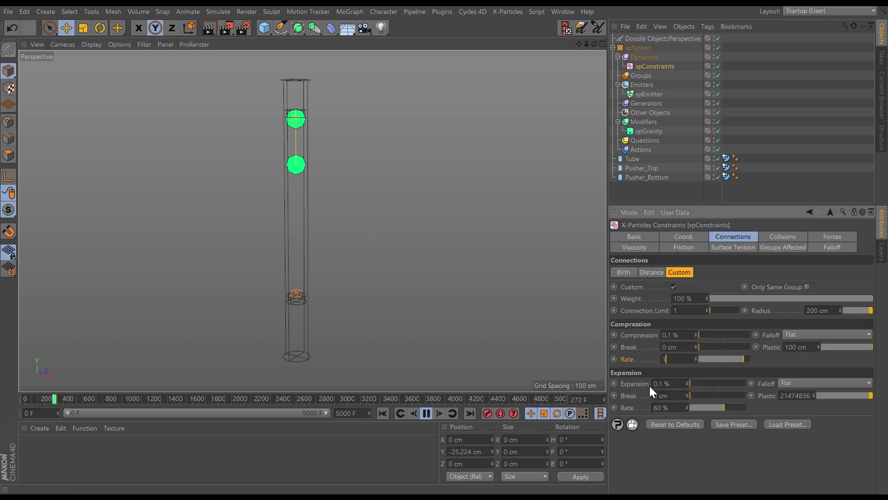
{"action": "key", "text": "Return"}
{"action": "left_click", "coordinate": [383, 413]}
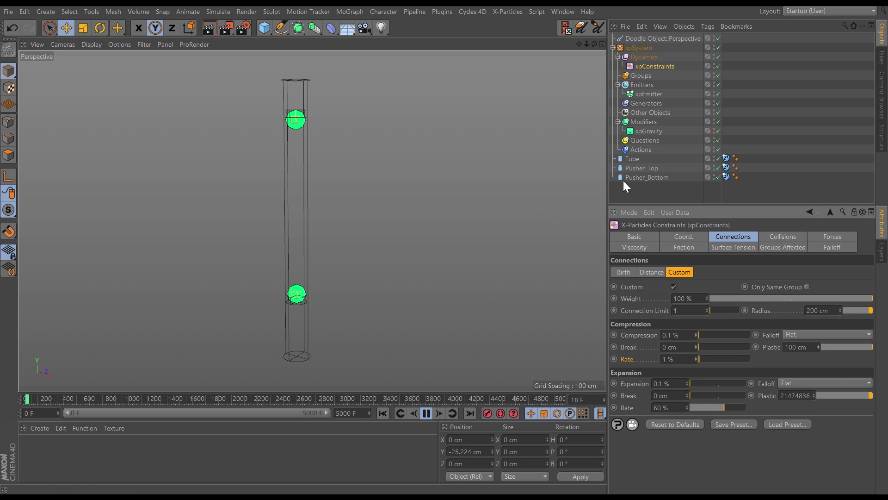
{"action": "left_click", "coordinate": [641, 178]}
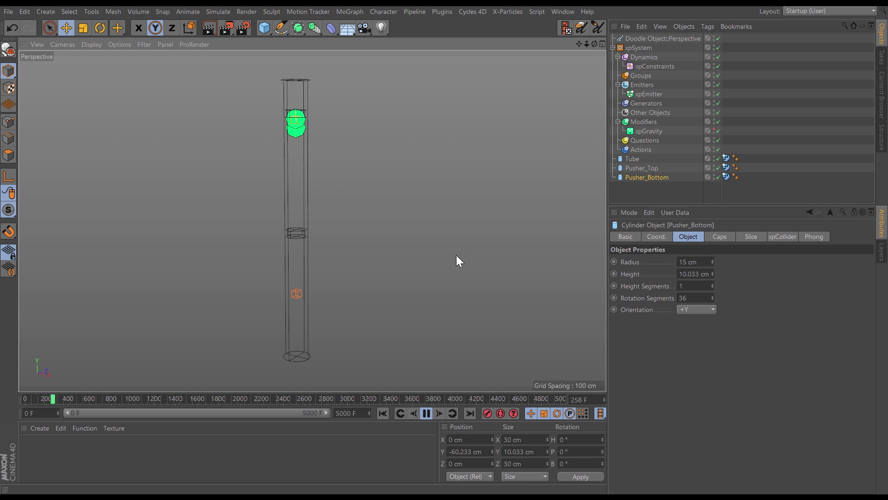
- Set the custom connection's Compression Plastic to 0 cm in xpConstraints
{"action": "left_click", "coordinate": [654, 66]}
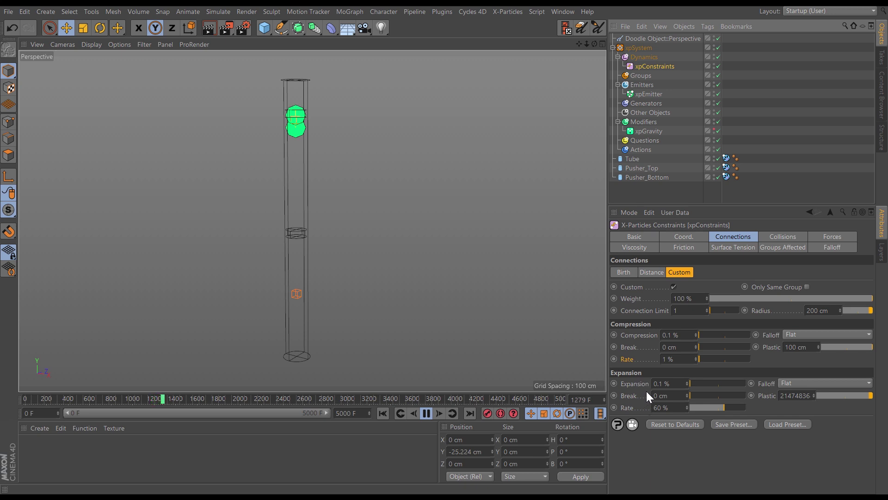
{"action": "double_click", "coordinate": [796, 347]}
{"action": "type", "text": "0"}
{"action": "key", "text": "Return"}
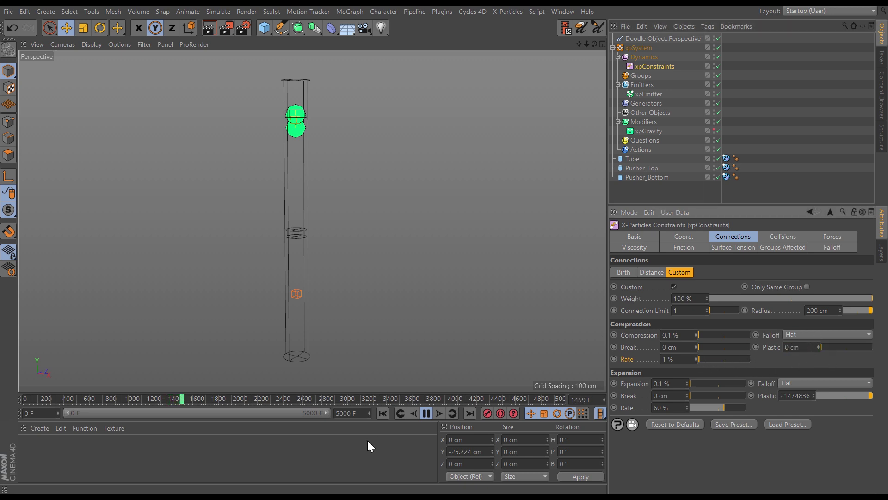
- Restart the simulation, test the 0 cm Plastic by moving Pusher_Bottom in the tube, and reopen the xpConstraints settings
{"action": "left_click", "coordinate": [644, 177]}
{"action": "left_click", "coordinate": [383, 413]}
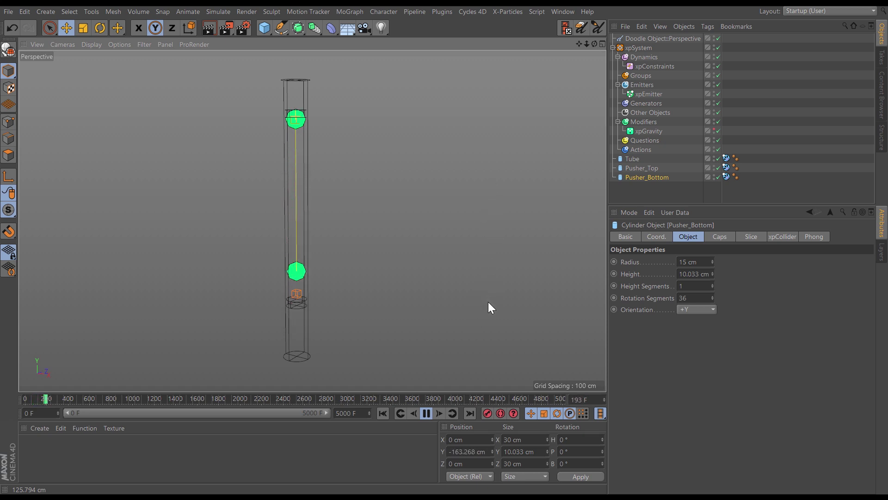
{"action": "left_click", "coordinate": [655, 66]}
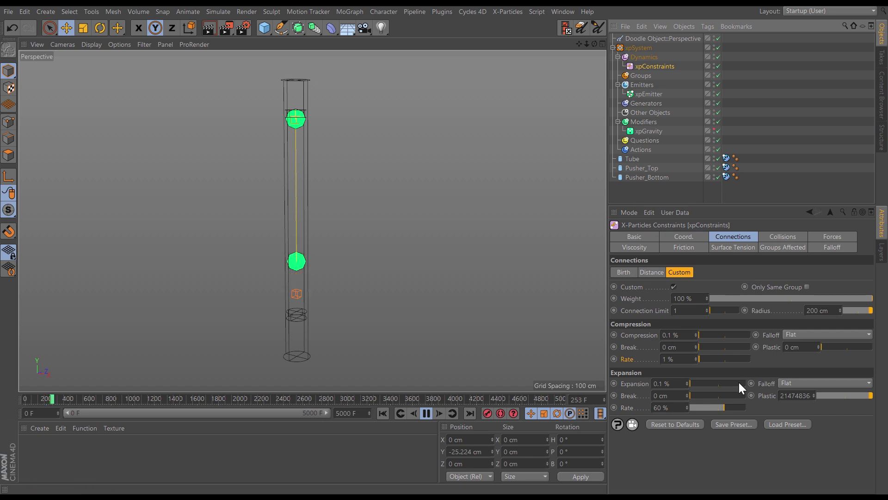